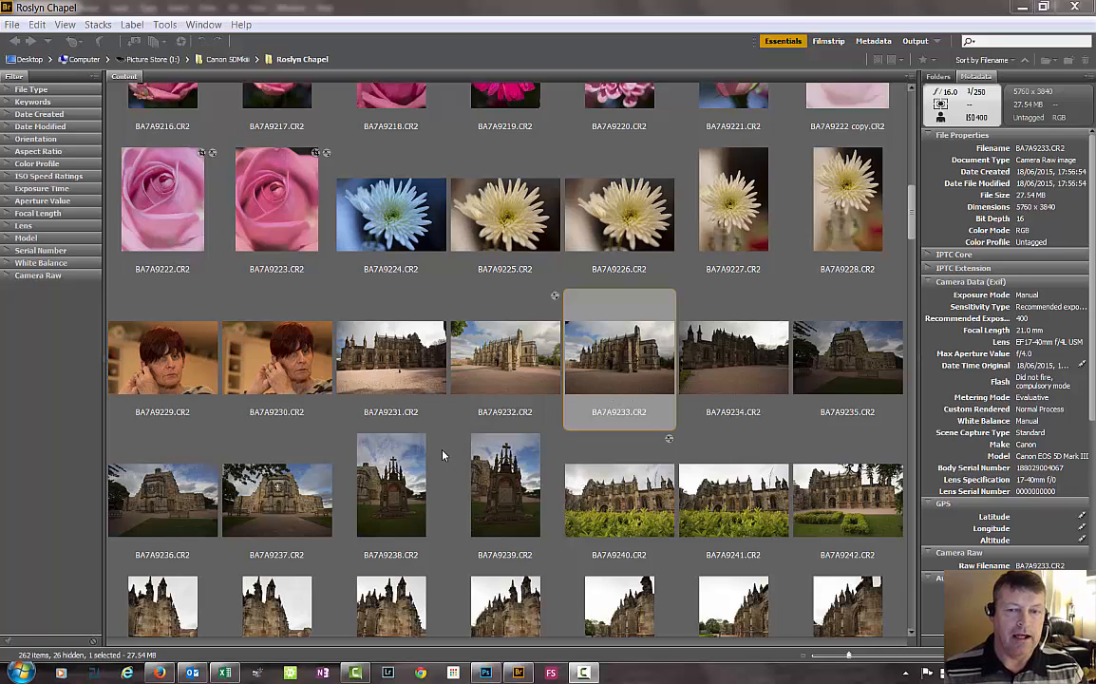
Step: Open the raw photo BA7A9233.CR2 in Camera Raw and enlarge the chapel doorway with the Zoom tool
double_click(622, 352)
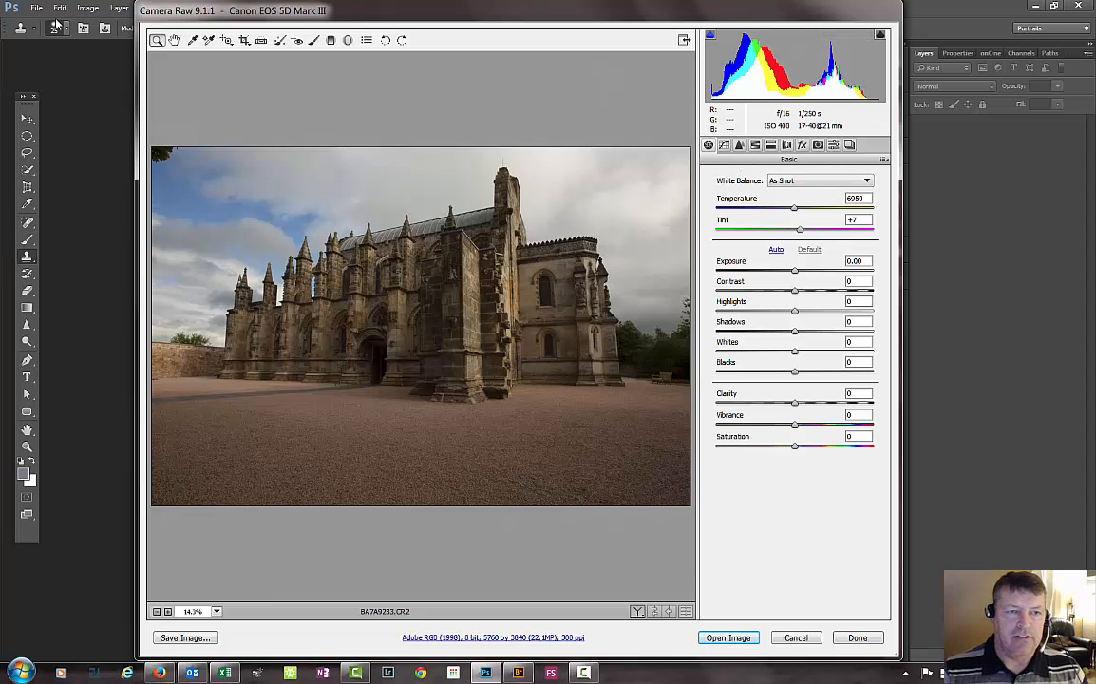
left_click(155, 39)
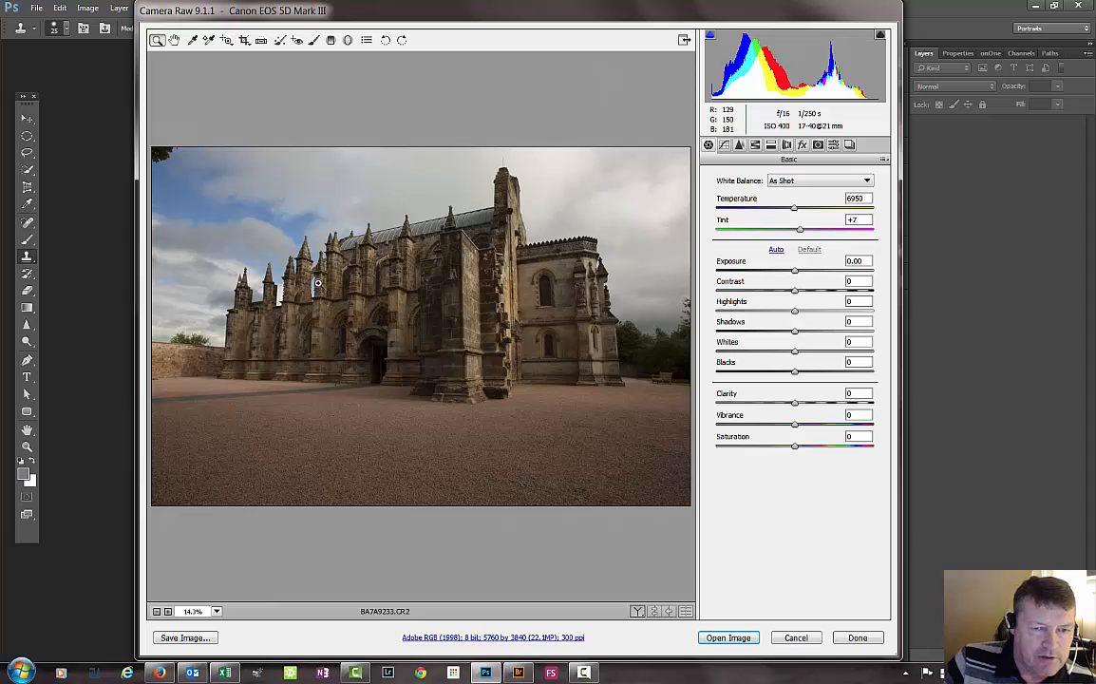
left_click(362, 346)
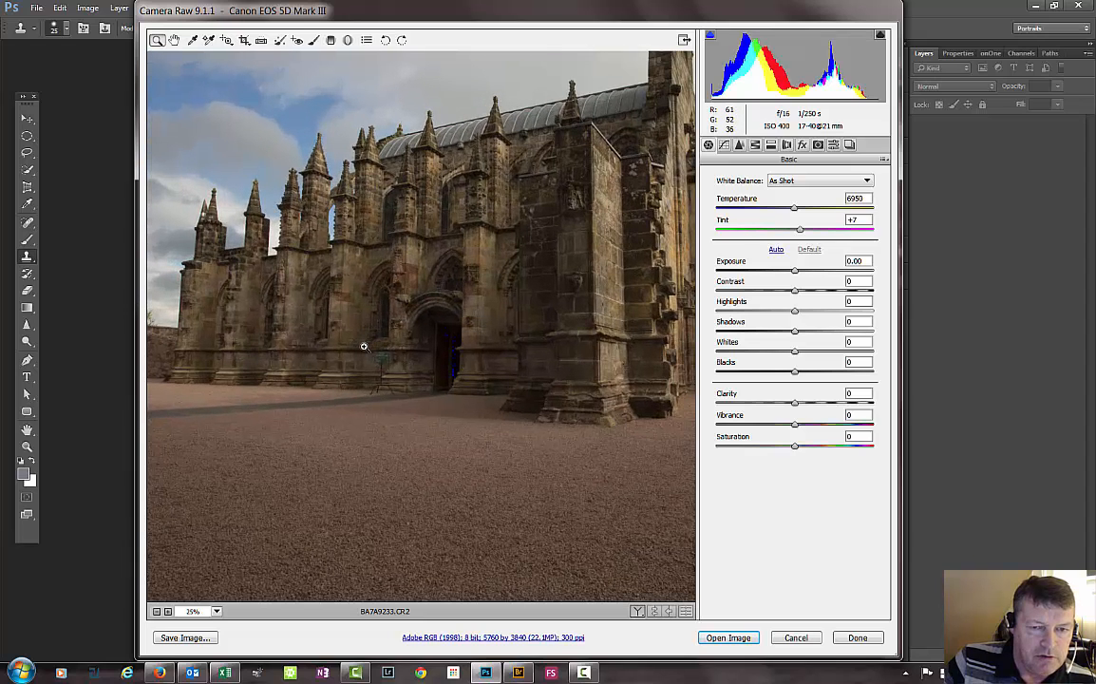
left_click(427, 340)
left_click(420, 336)
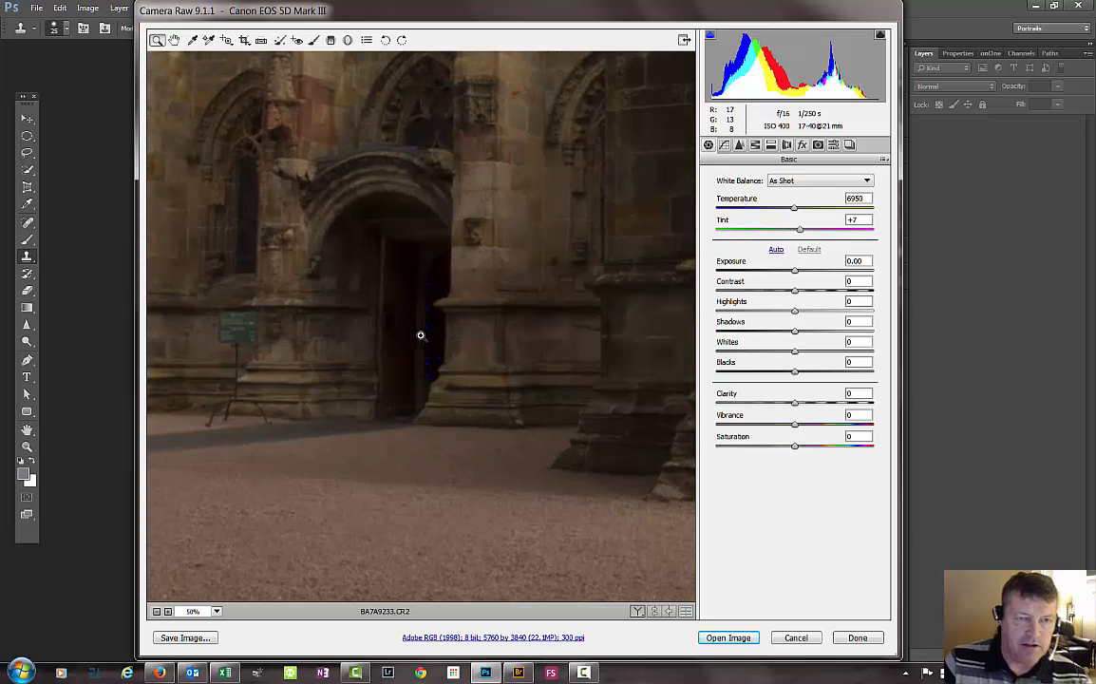
Step: View the photo at the preset magnifications 25%, 6% and 12%, then fit the whole image in view
right_click(331, 193)
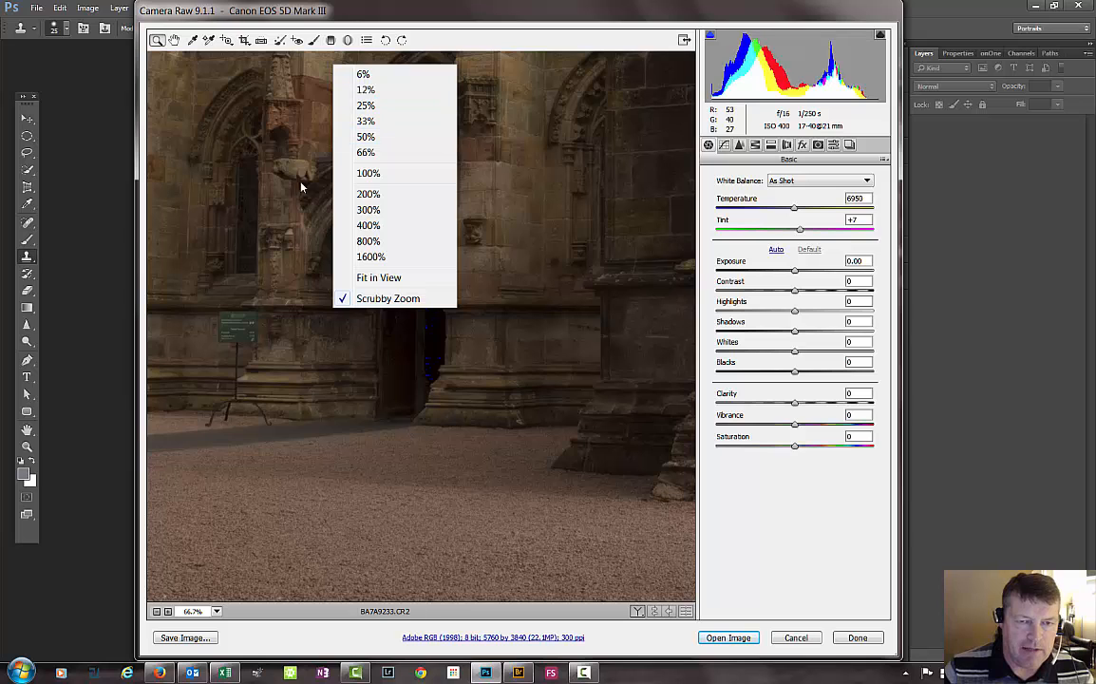
left_click(375, 105)
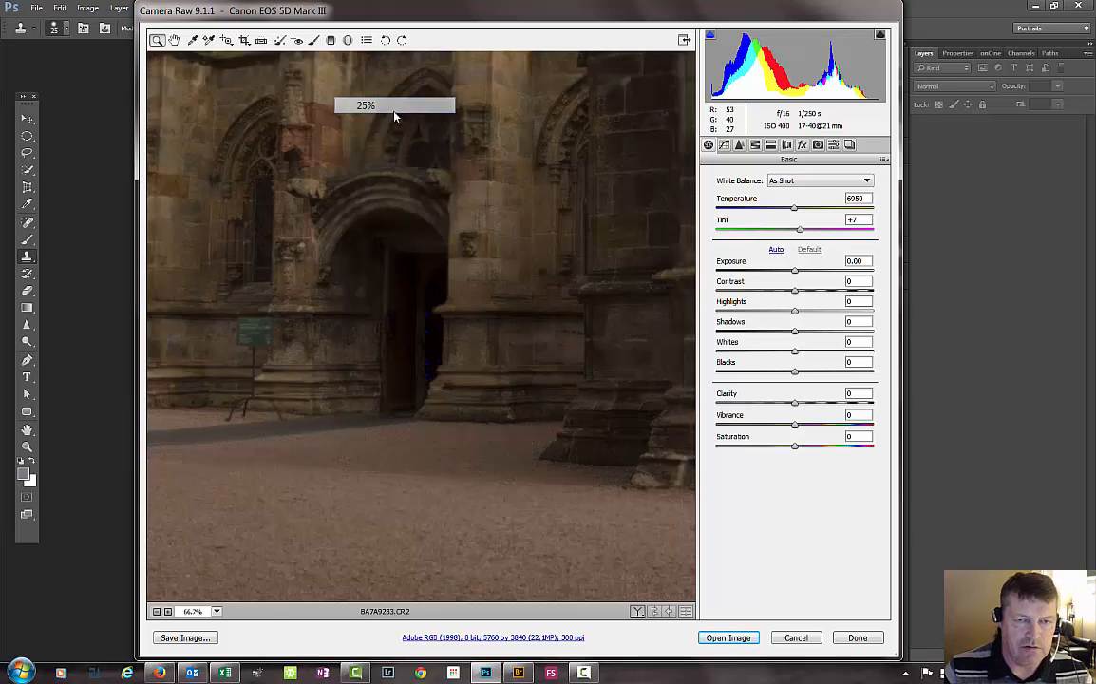
right_click(421, 306)
left_click(458, 186)
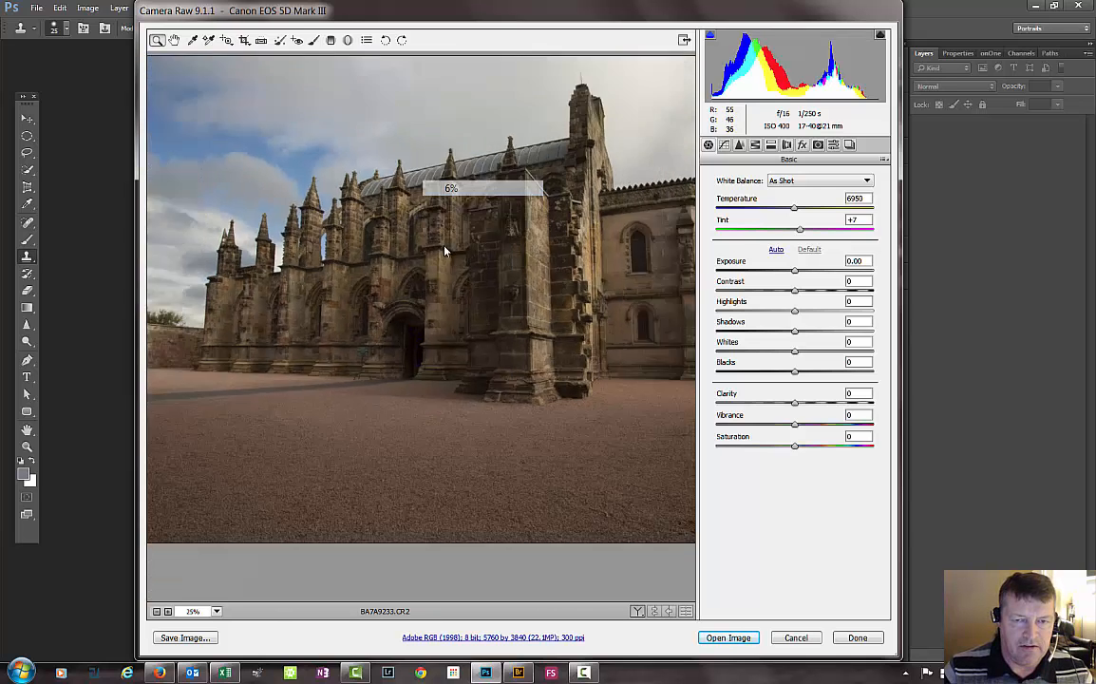
right_click(437, 283)
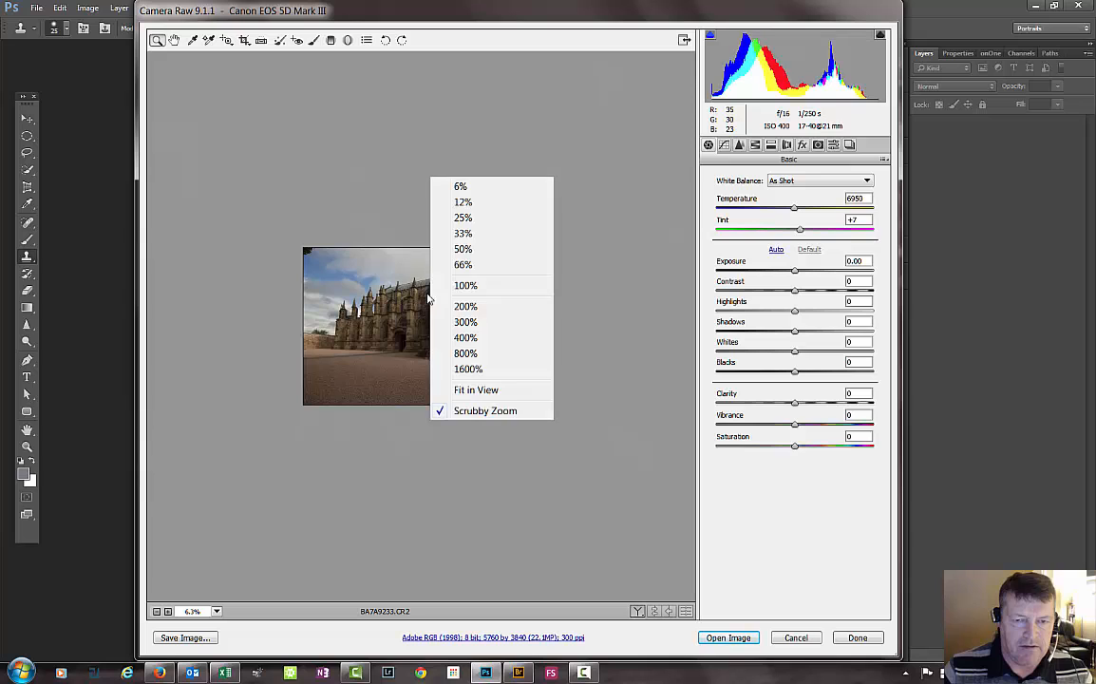
left_click(478, 207)
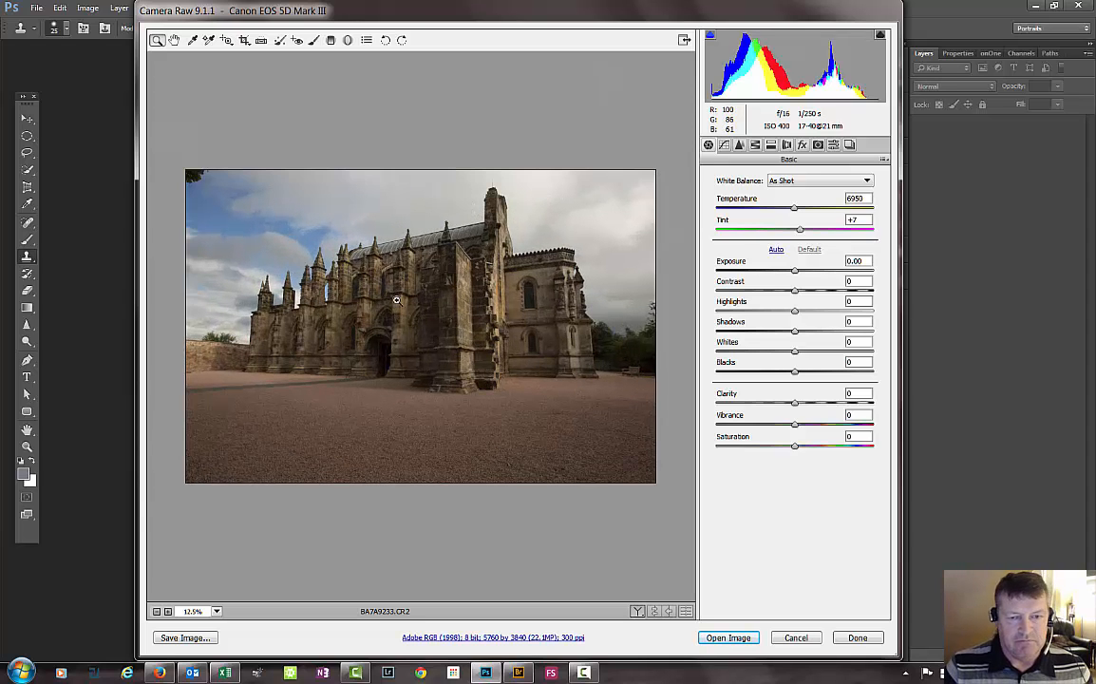
right_click(416, 254)
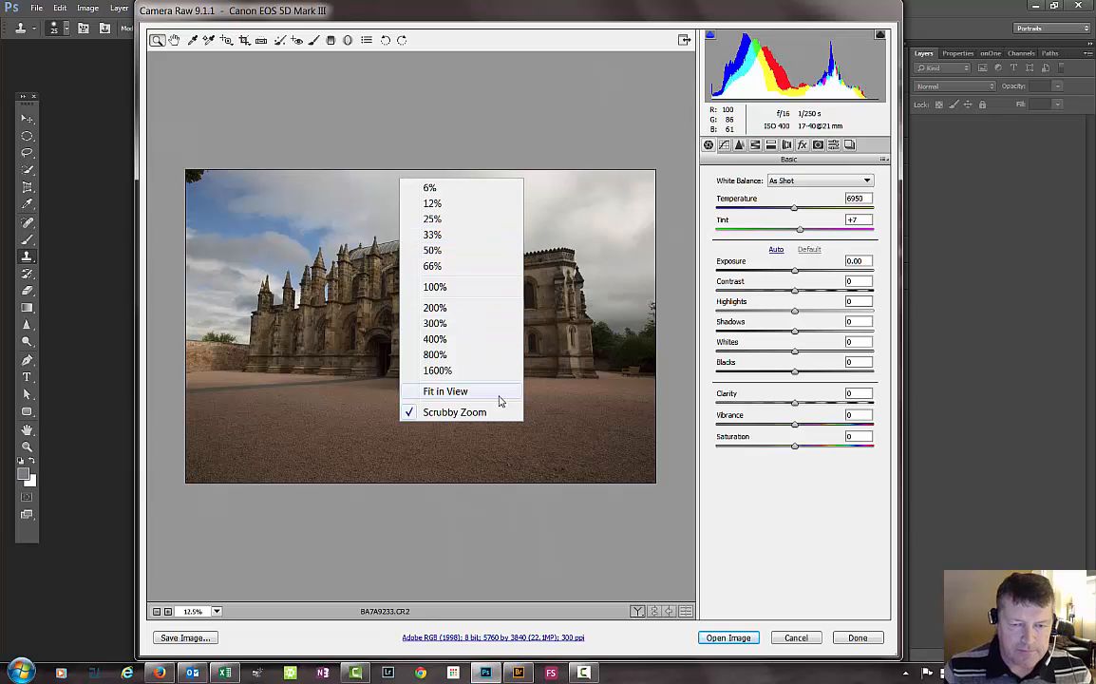
left_click(445, 391)
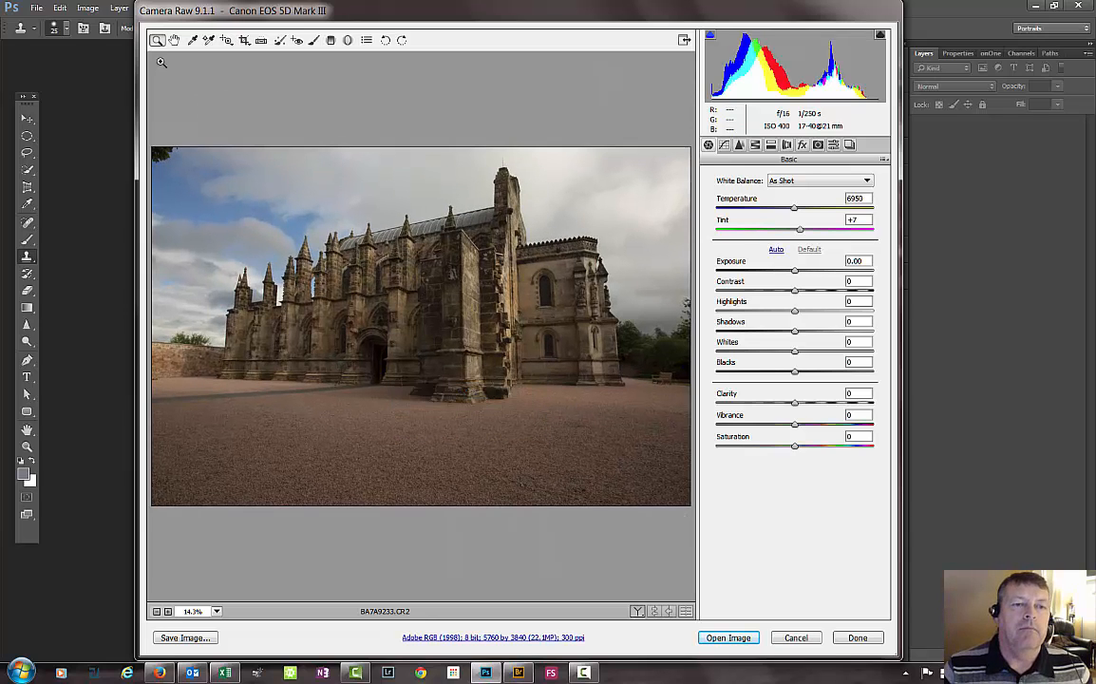
Step: Examine the sky above the spires up to 100% magnification, then fit the whole photo in view
left_click(280, 200)
left_click(370, 228)
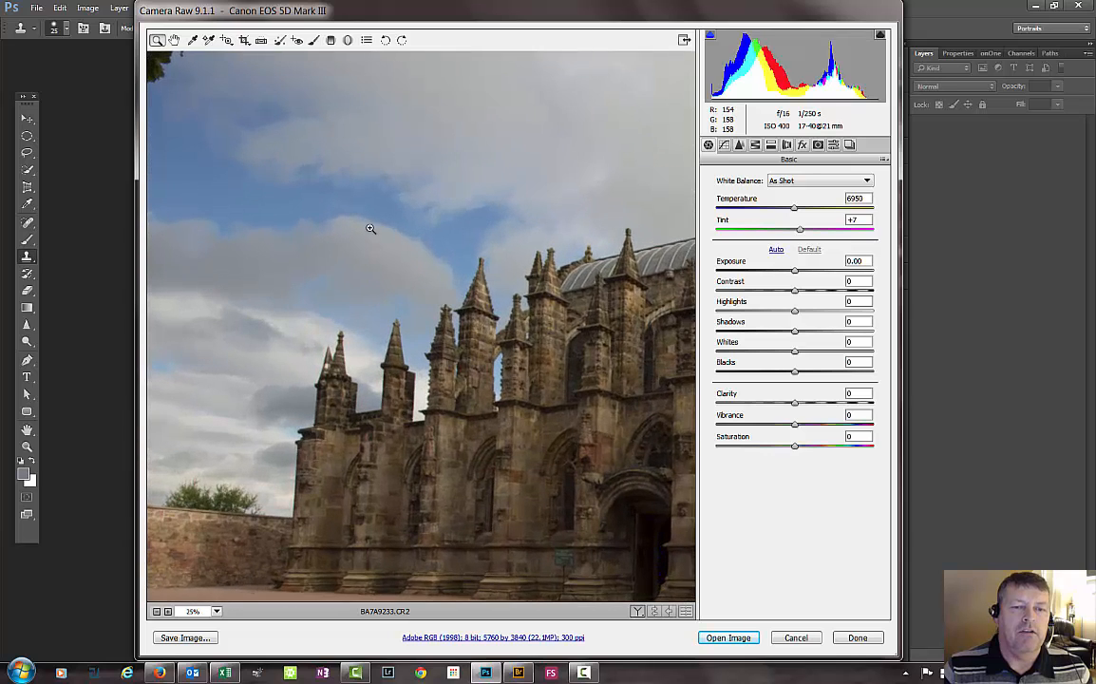
left_click(392, 237)
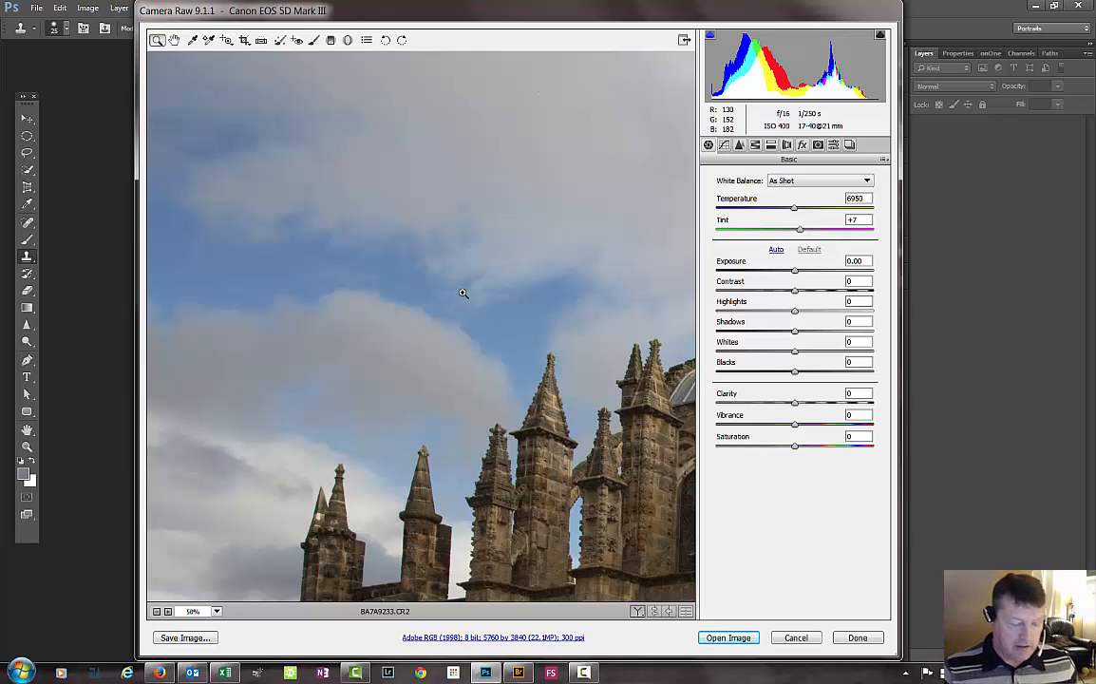
double_click(157, 41)
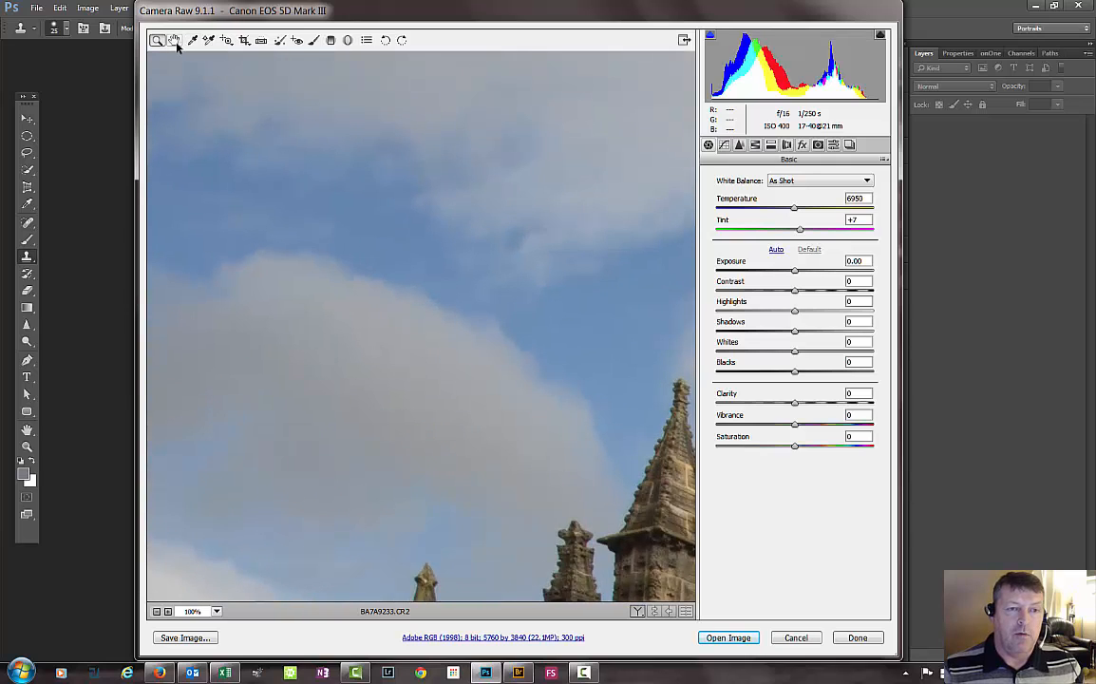
double_click(175, 42)
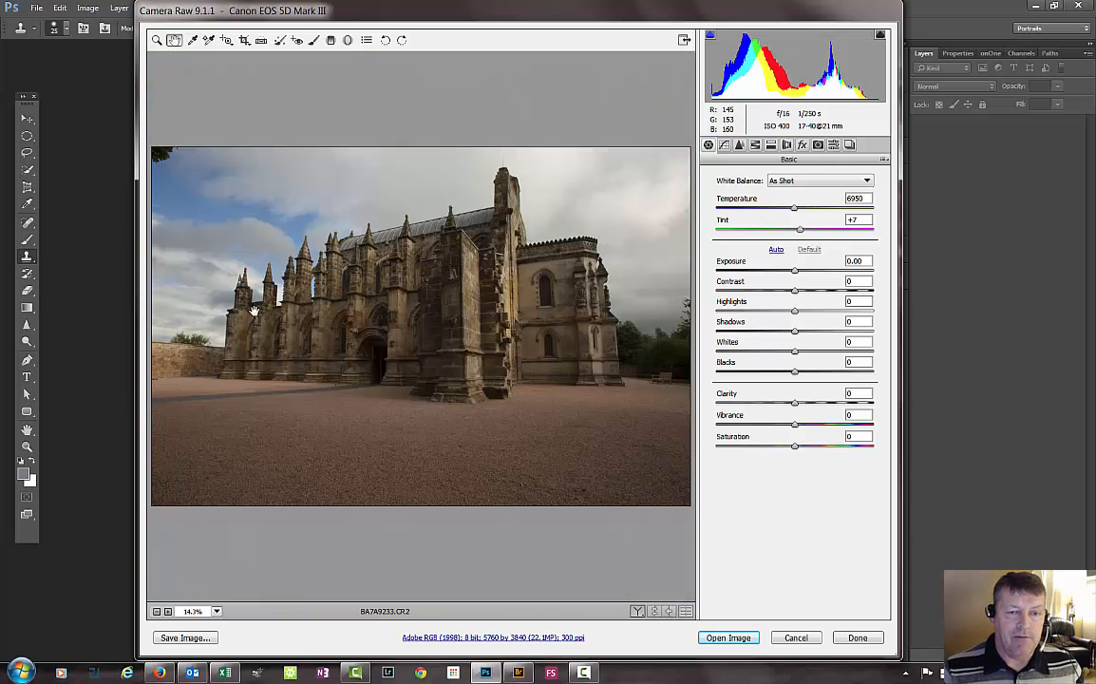
Step: With the Adjustment Brush active, inspect the stonework at 66.7%, shrink the photo to 1%, and fit it in view
left_click(158, 41)
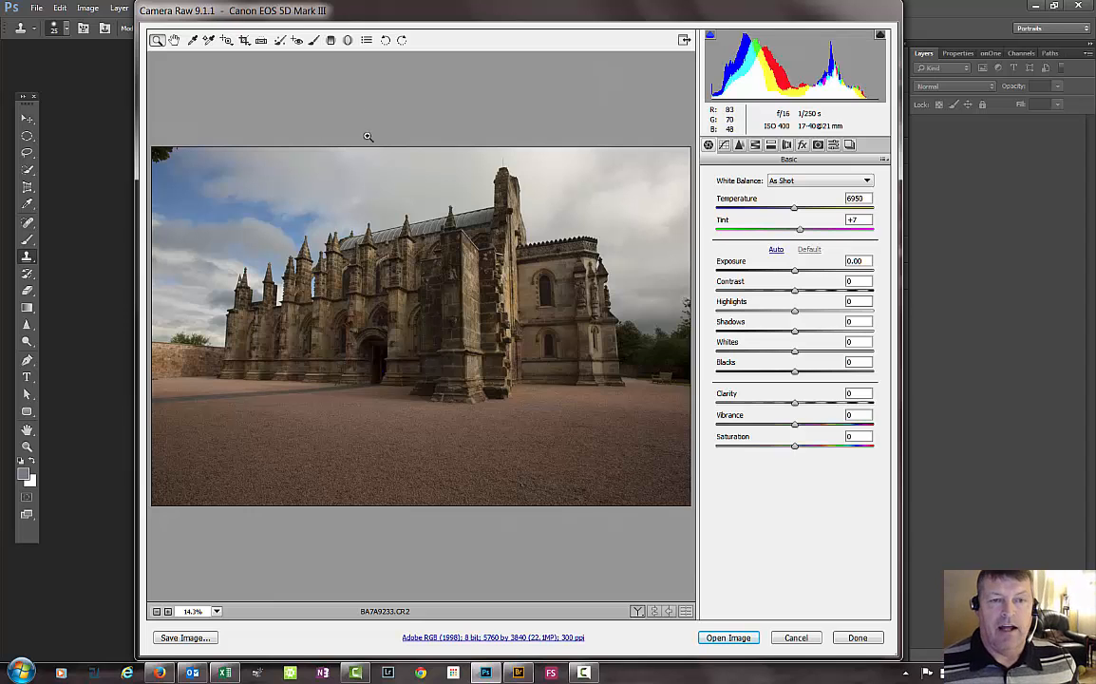
left_click(313, 41)
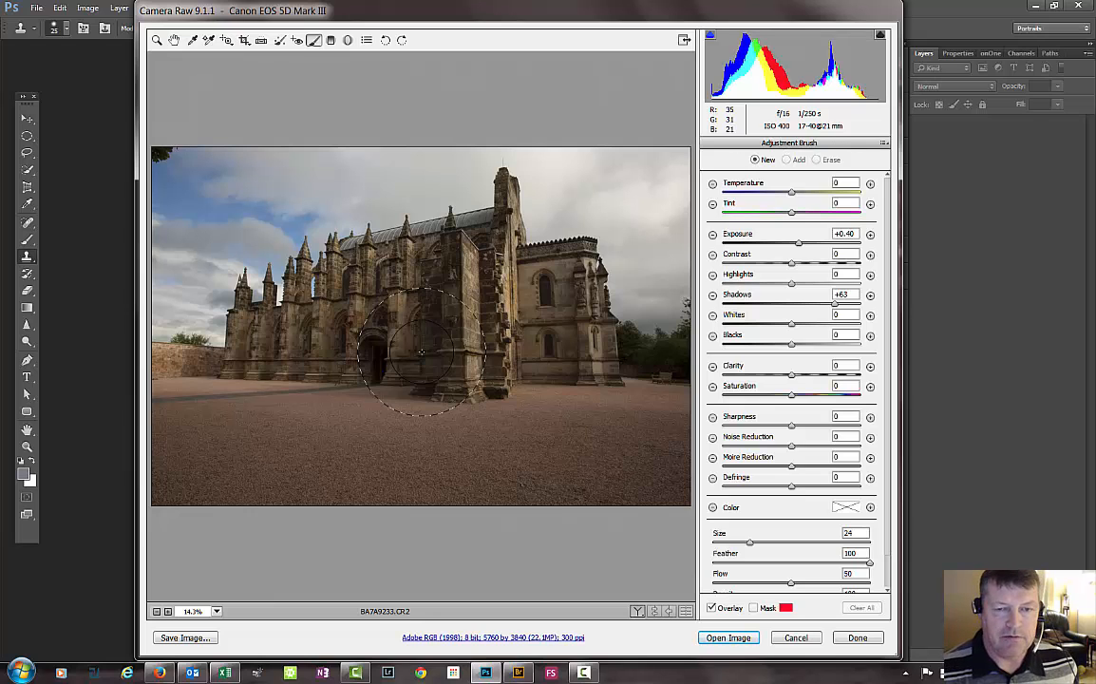
scroll(420, 353, "up", 6)
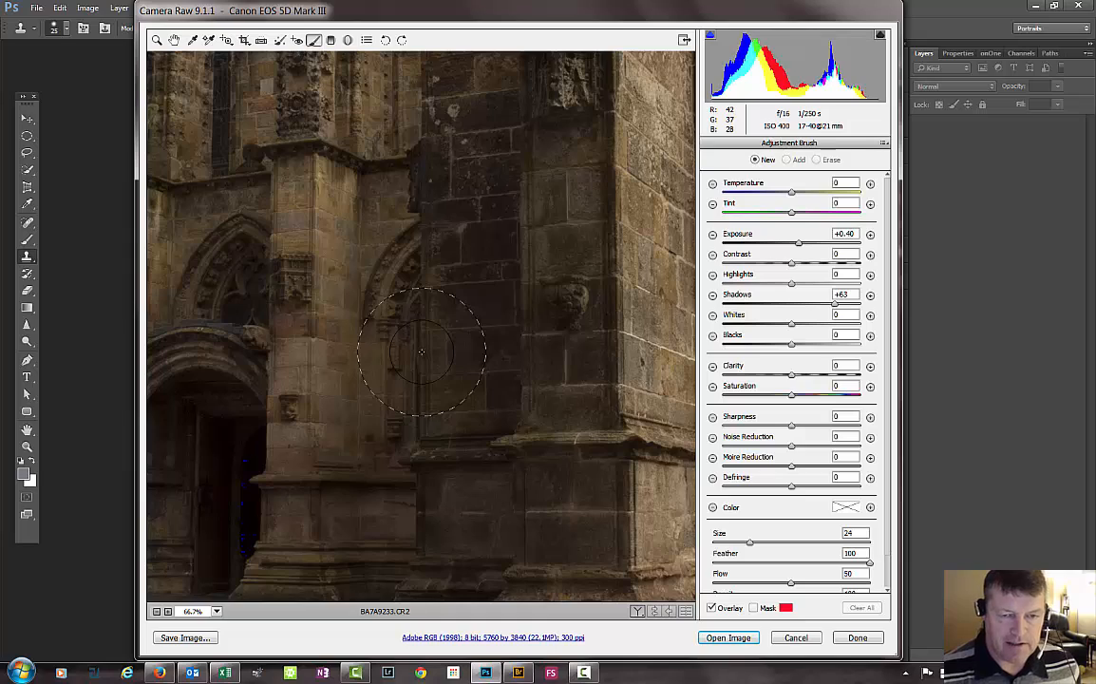
scroll(420, 352, "down", 7)
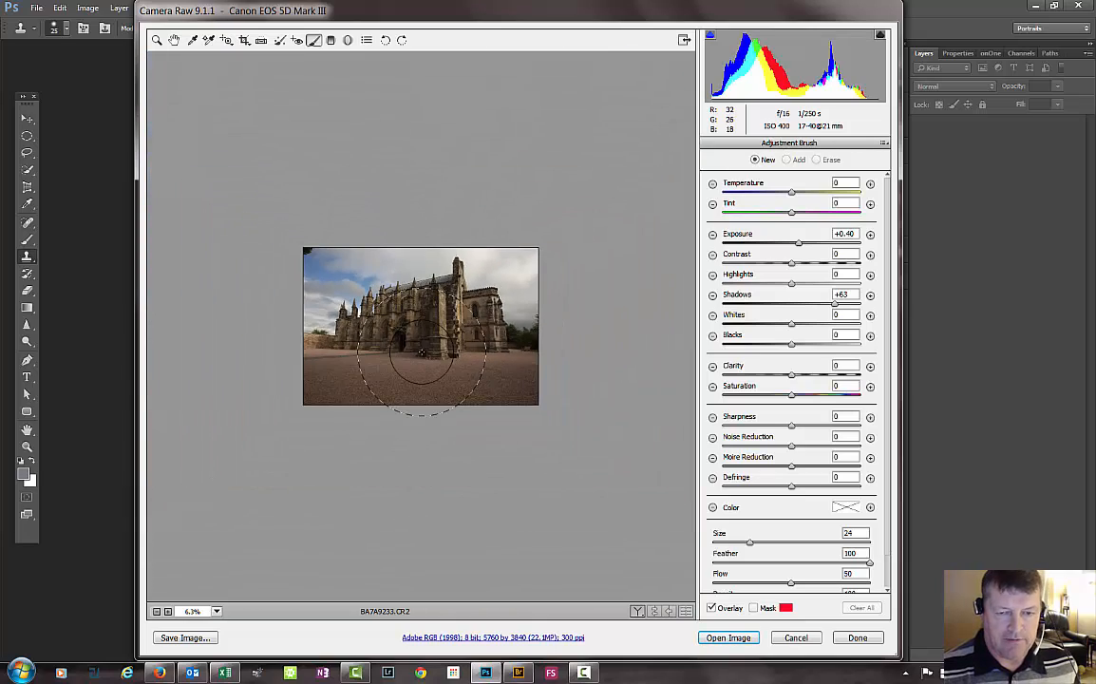
scroll(421, 353, "down", 4)
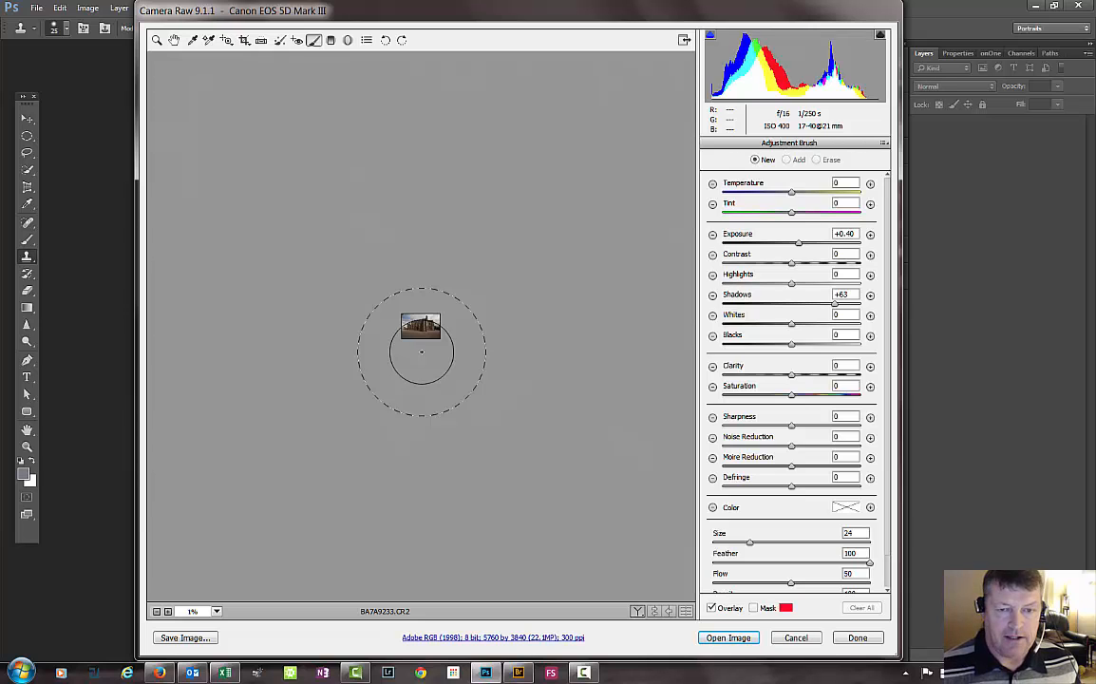
key("ctrl+0")
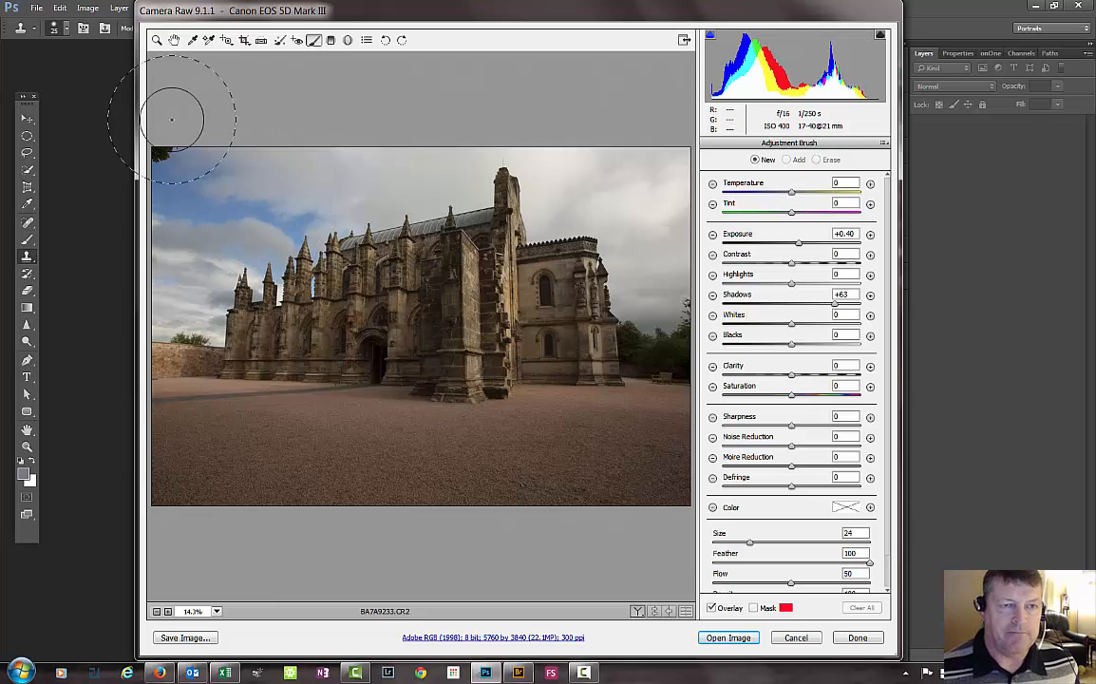
Step: View the chapel at 25% with the Zoom tool, then zoom back out to 14.3%
left_click(156, 40)
right_click(359, 263)
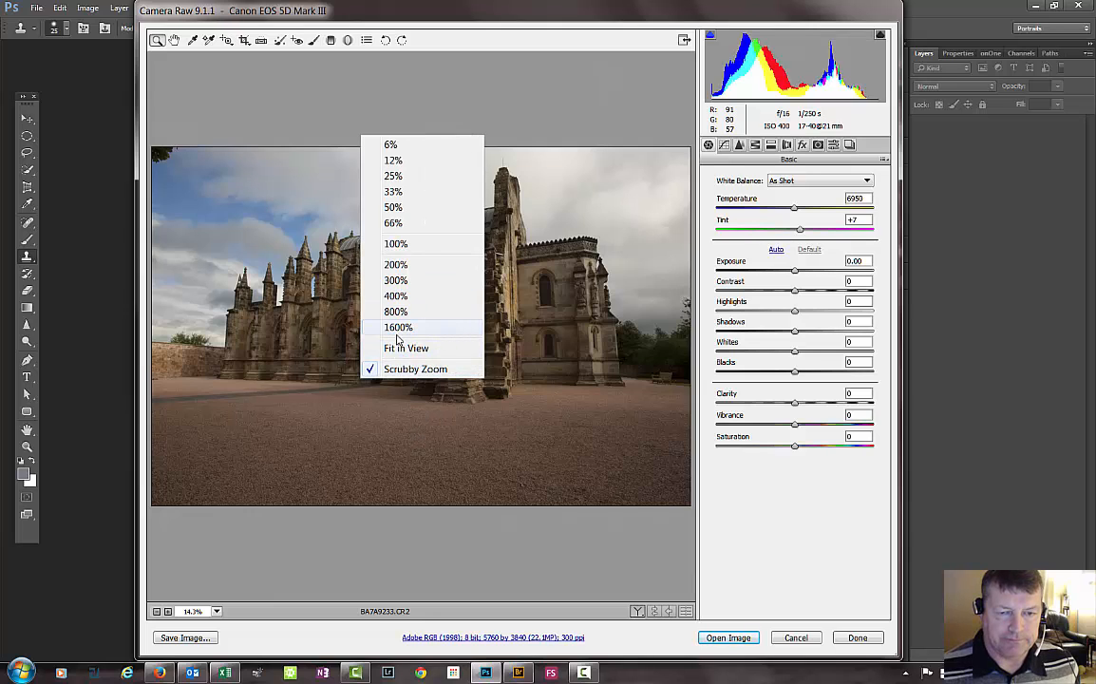
left_click(414, 77)
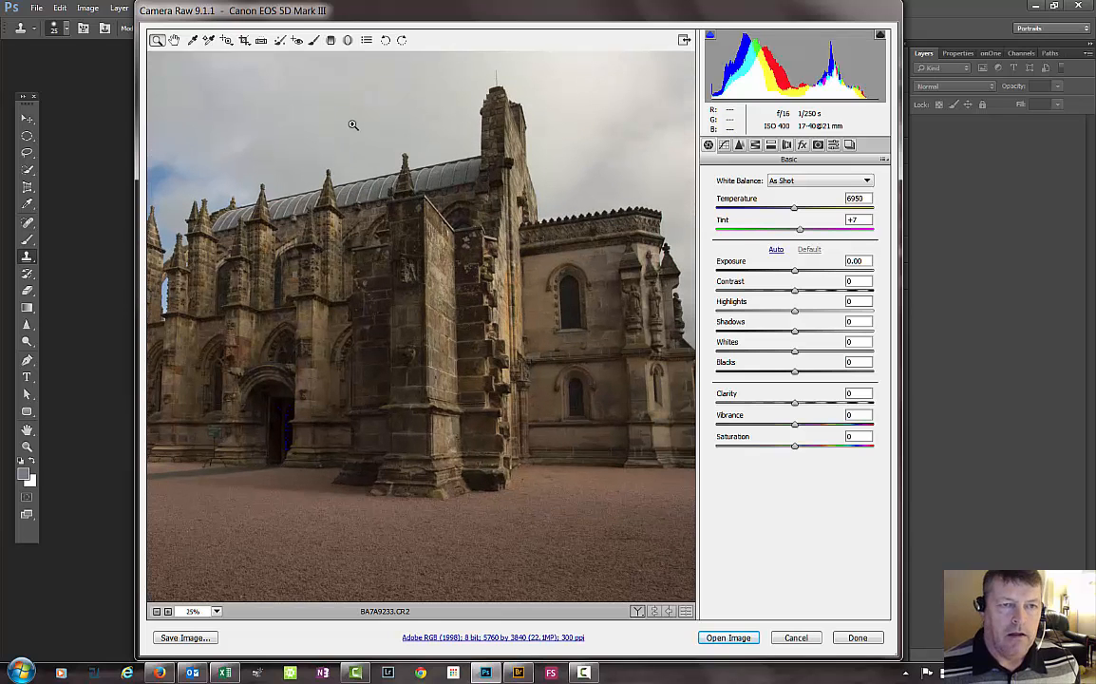
left_click(306, 98, "alt")
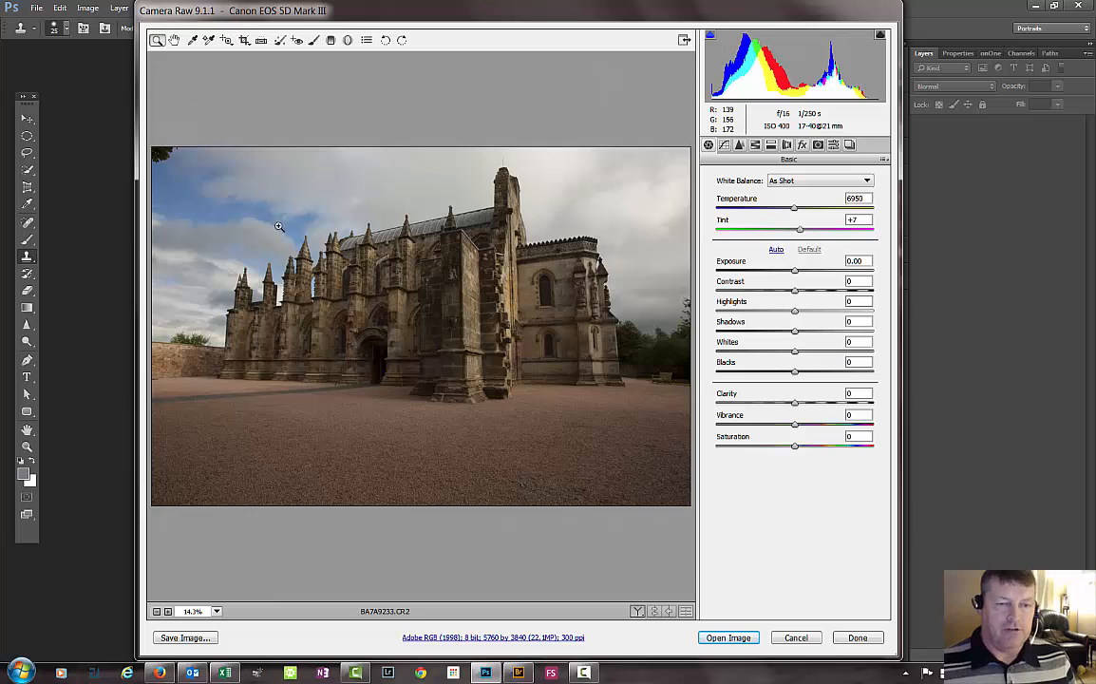
Step: Inspect the chapel from end to end at 33.3% with the Hand tool, then fit the photo in view
left_click(174, 43)
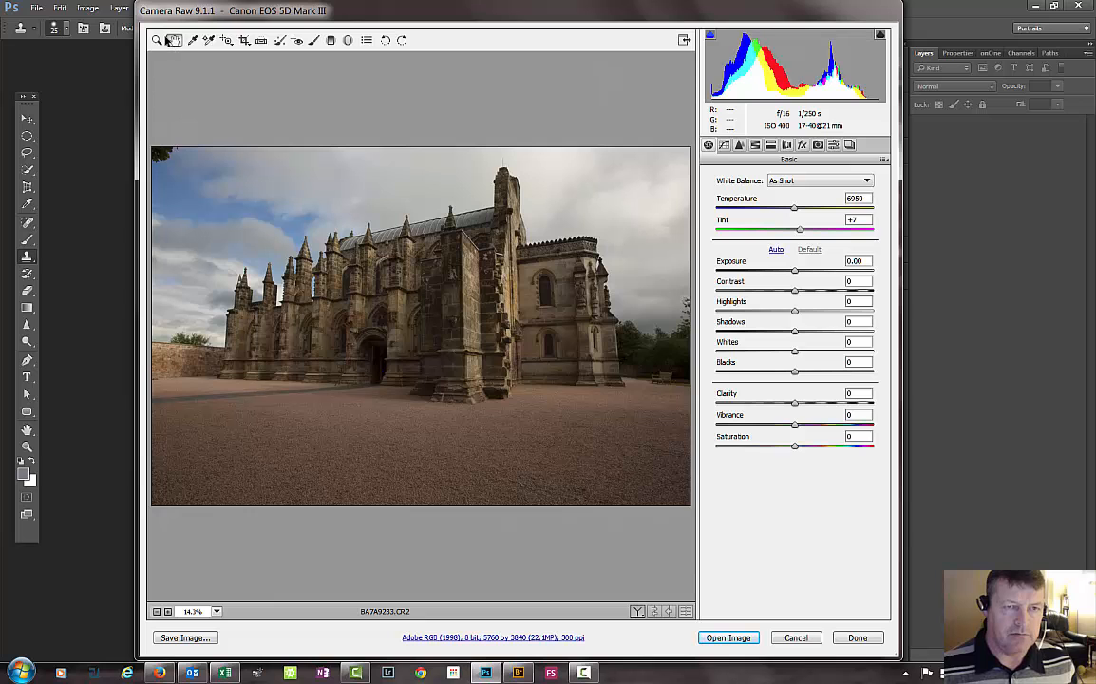
key("ctrl+plus")
key("ctrl+plus")
key("ctrl+plus")
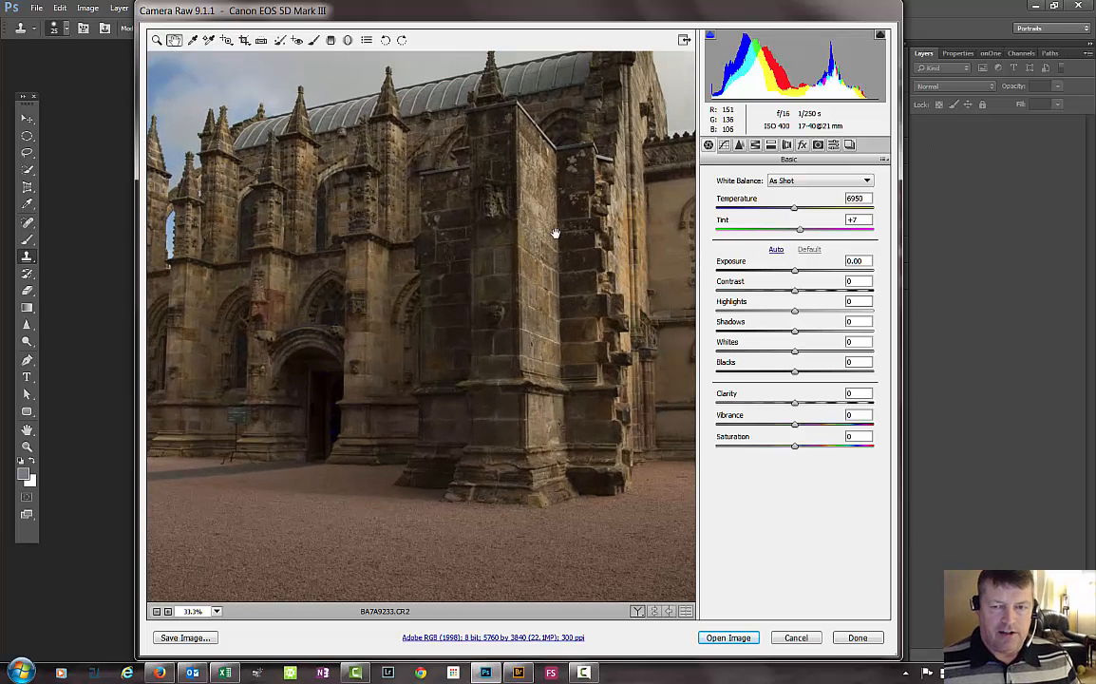
left_click_drag(666, 285, 216, 228)
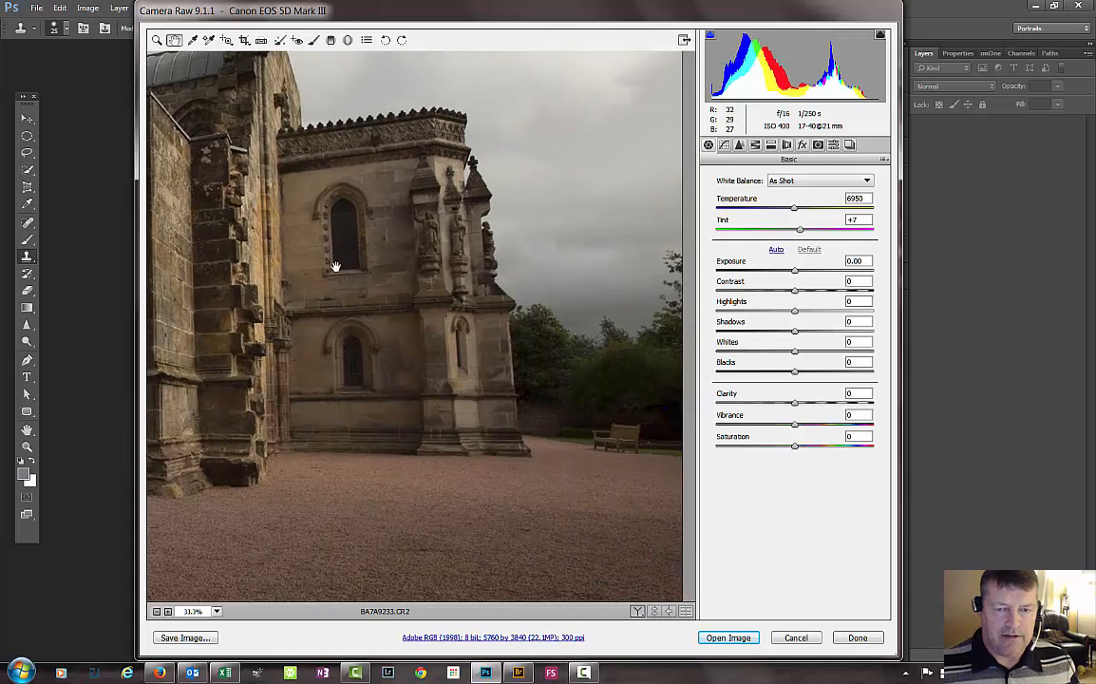
left_click_drag(336, 267, 686, 224)
left_click_drag(318, 237, 615, 241)
left_click_drag(417, 275, 502, 276)
left_click_drag(374, 302, 470, 193)
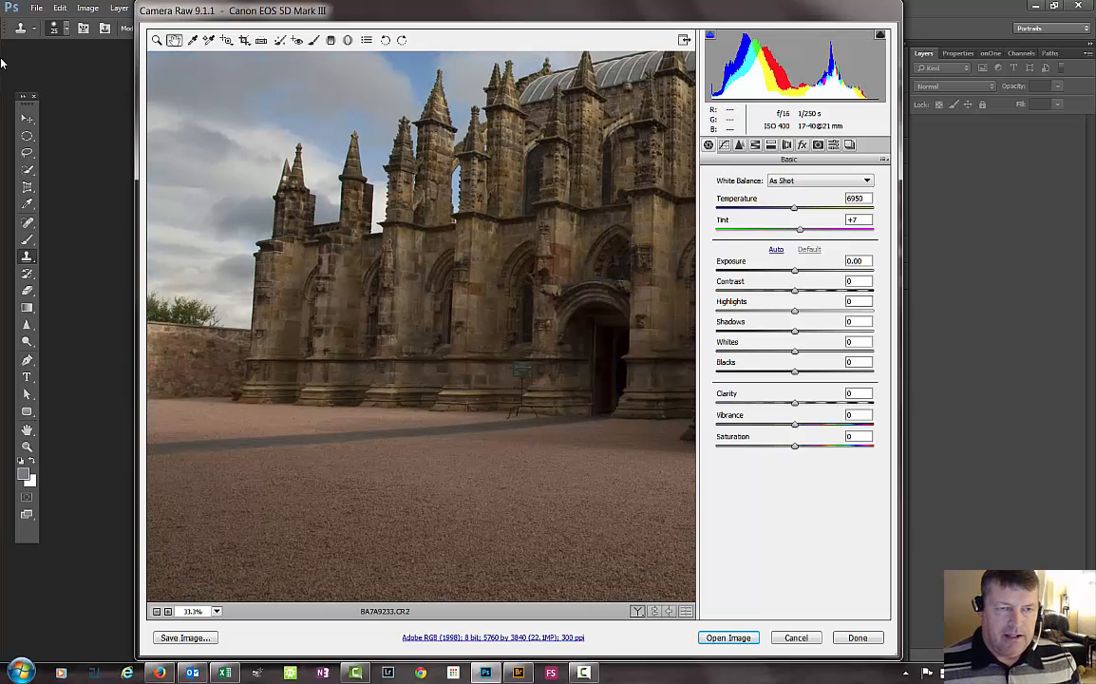
double_click(175, 40)
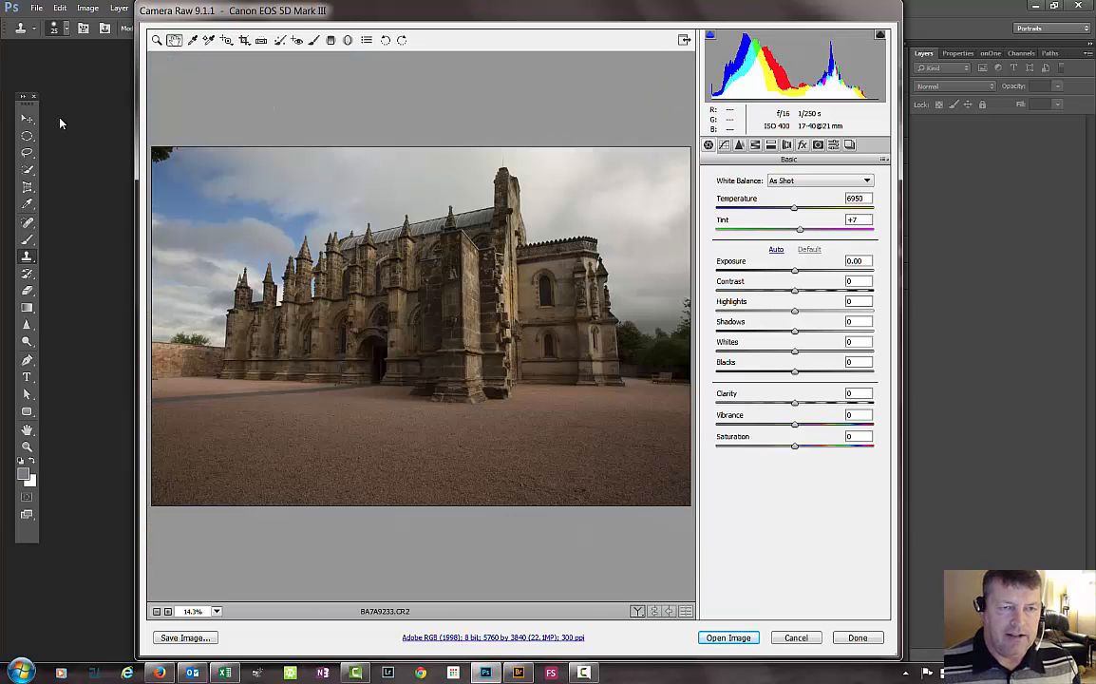
Step: Activate the Adjustment Brush and magnify the chapel's stone walls to 66.7%
left_click(315, 40)
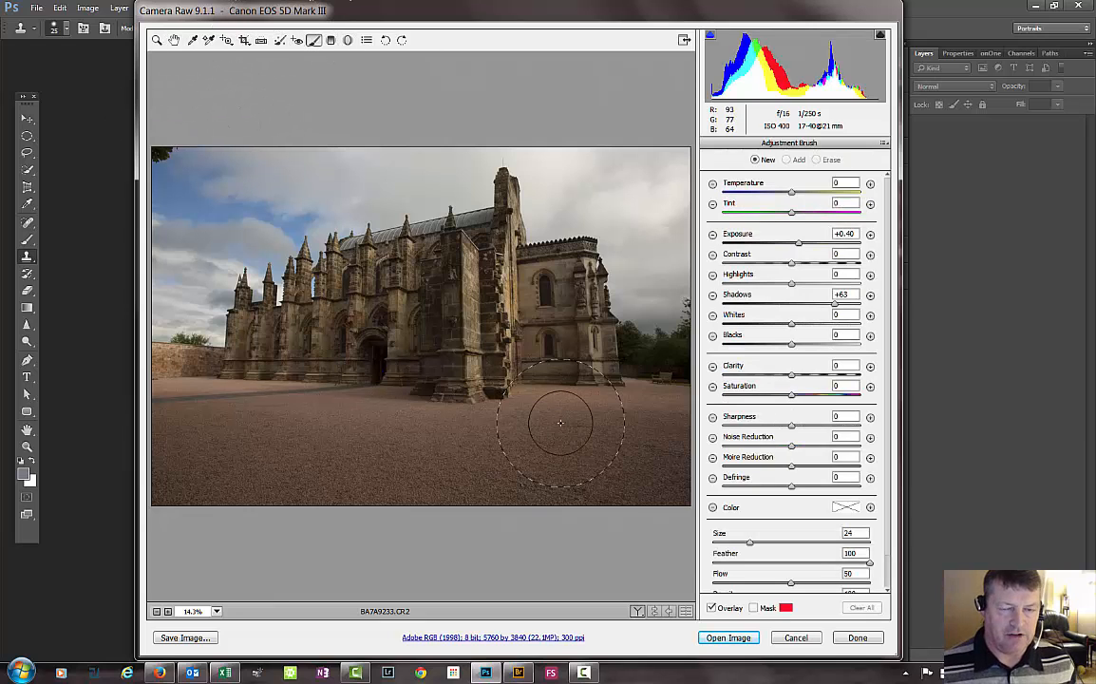
key("ctrl+plus")
key("ctrl+plus")
key("ctrl+plus")
key("ctrl+plus")
key("ctrl+plus")
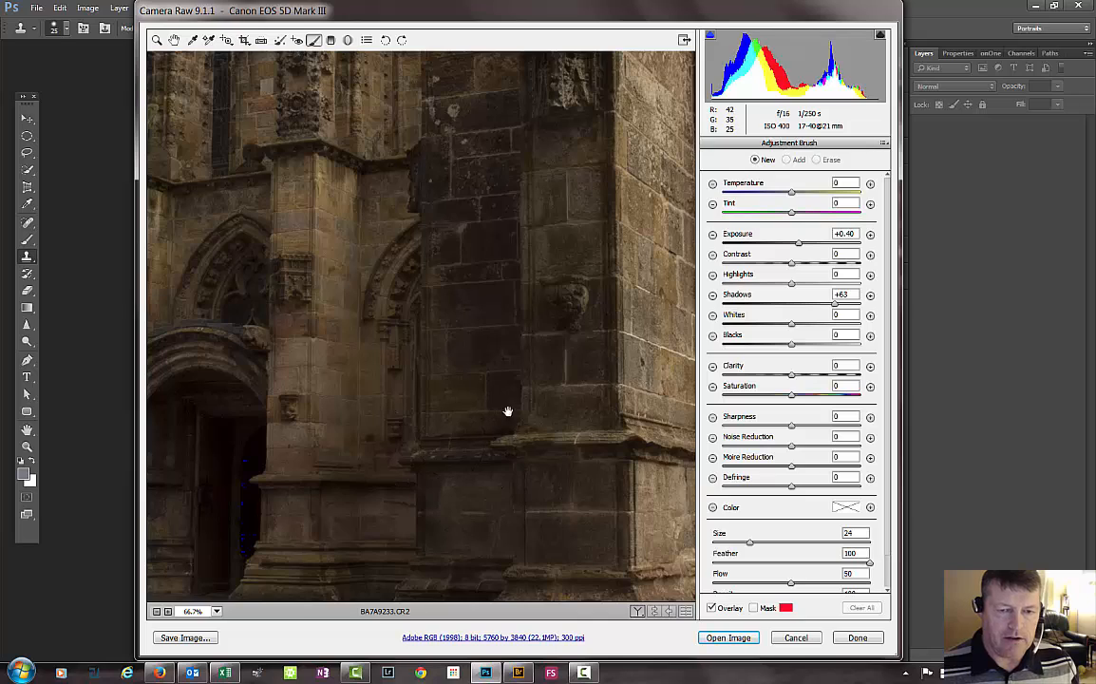
Step: Examine the walls, roof and spires while keeping the Adjustment Brush active, then reduce the magnification to 33.3%
left_click_drag(548, 409, 230, 378)
left_click_drag(501, 368, 555, 352)
left_click_drag(228, 332, 518, 340)
left_click_drag(304, 200, 372, 387)
left_click_drag(353, 251, 531, 303)
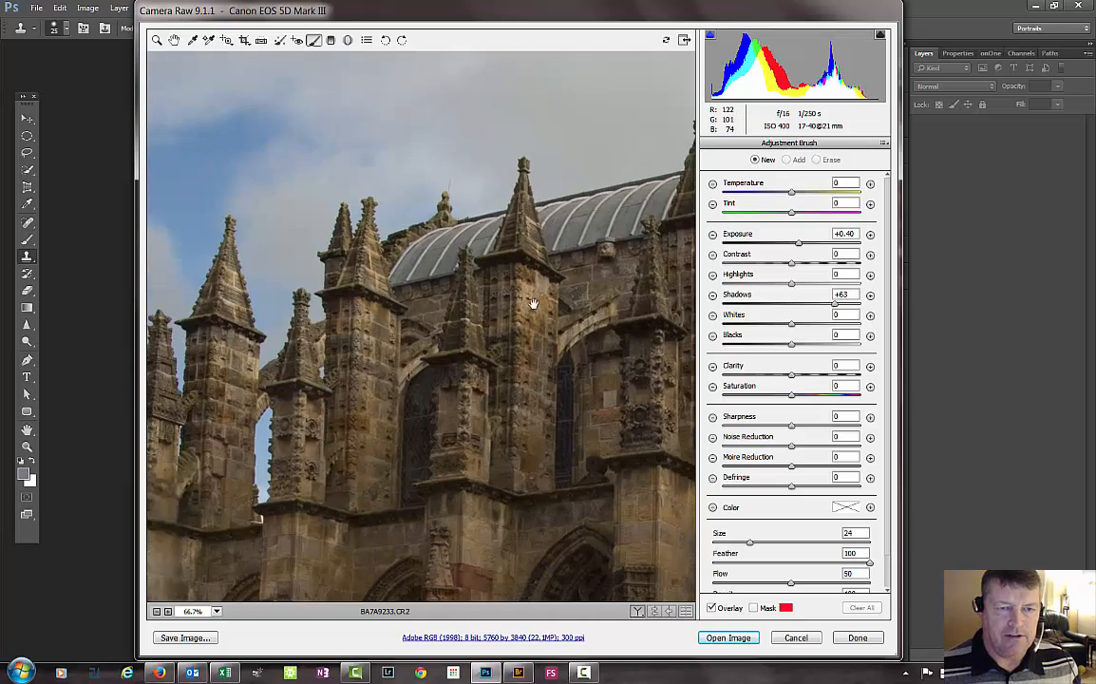
left_click_drag(372, 285, 506, 191)
mouse_move(184, 374)
left_mouse_down()
mouse_move(501, 294)
mouse_move(186, 234)
mouse_move(247, 391)
mouse_move(359, 313)
left_mouse_up()
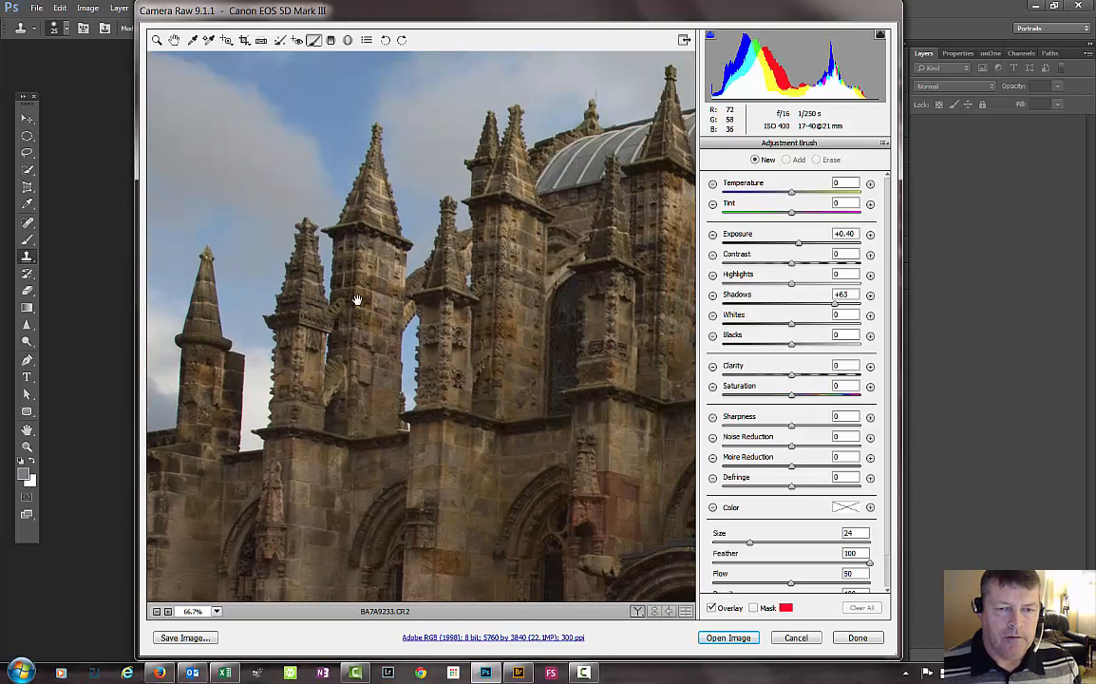
key("ctrl+minus")
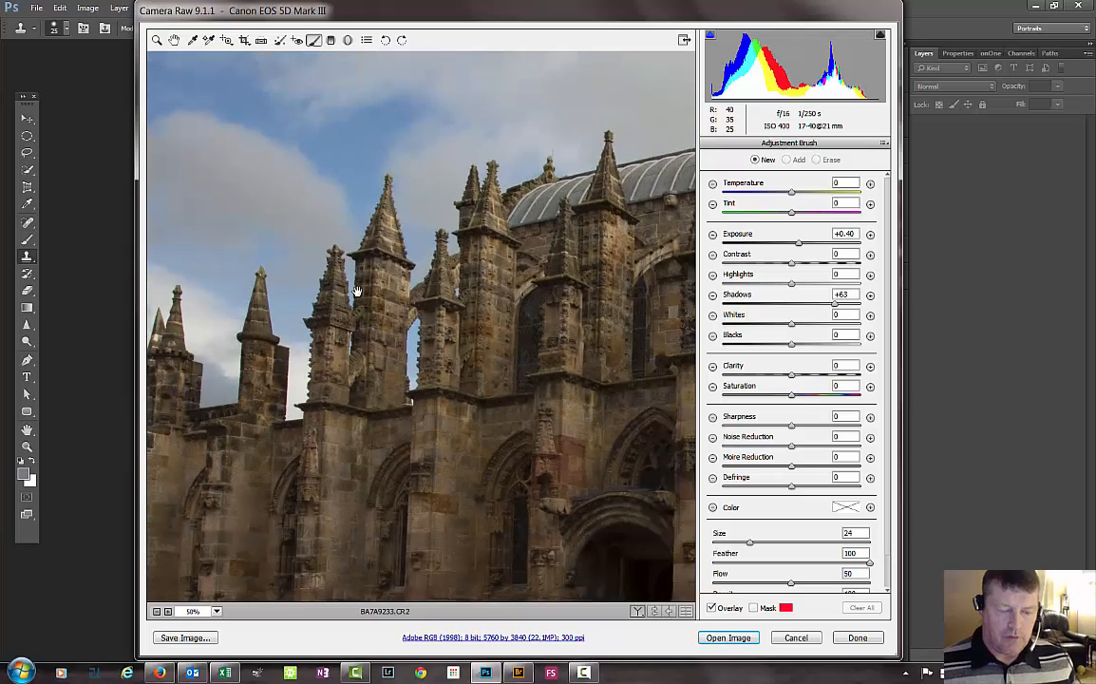
key("ctrl+minus")
key("ctrl+minus")
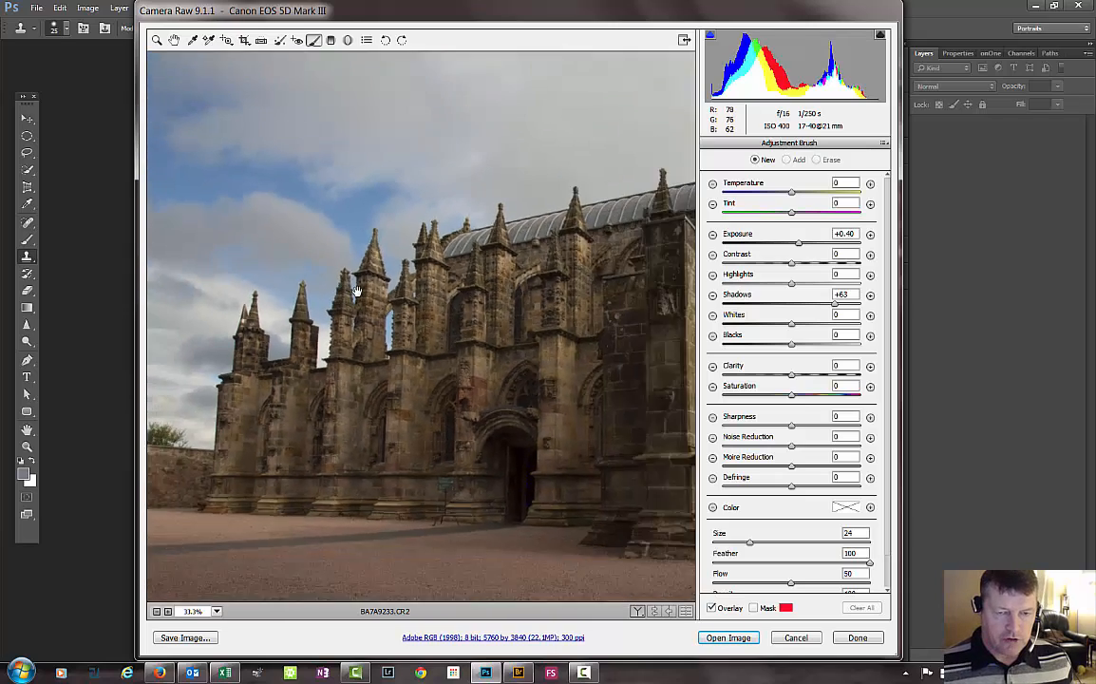
Step: Fit the whole photo in view and switch between the Hand tool, Adjustment Brush and Zoom tool to compare their panels
key("ctrl+0")
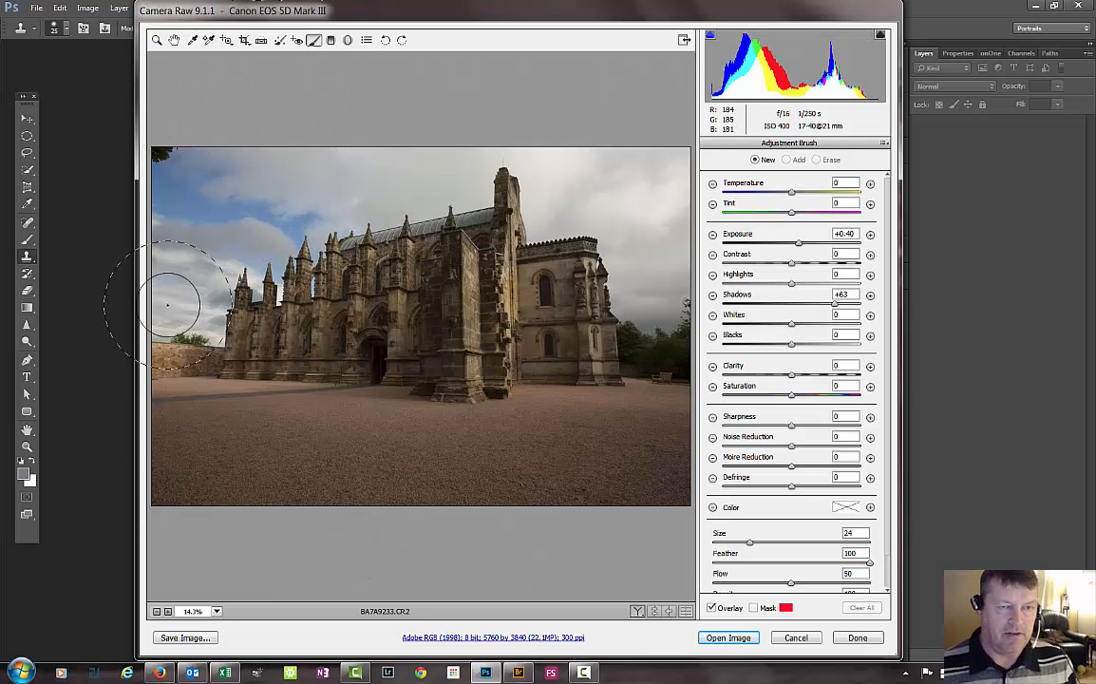
left_click(176, 40)
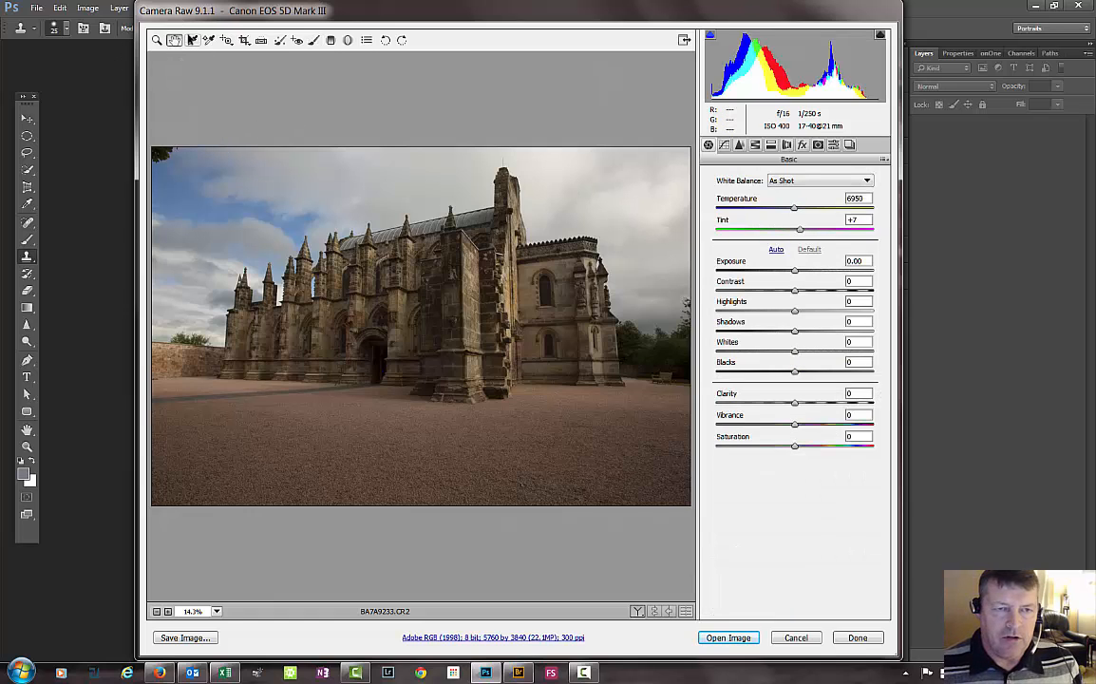
left_click(313, 40)
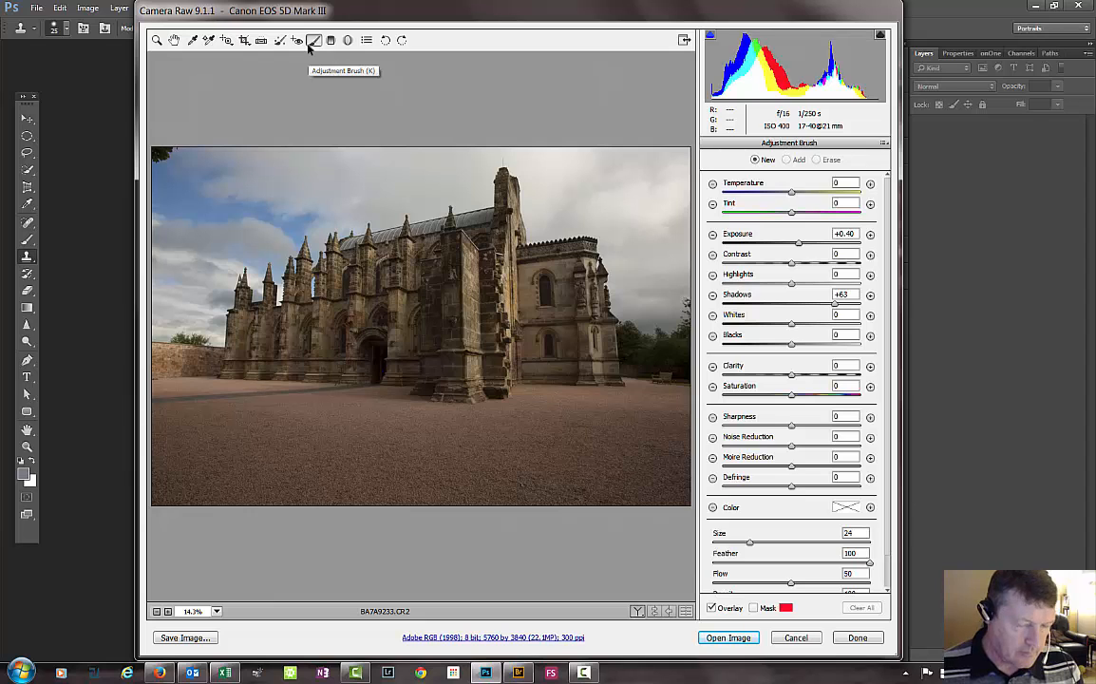
left_click(157, 40)
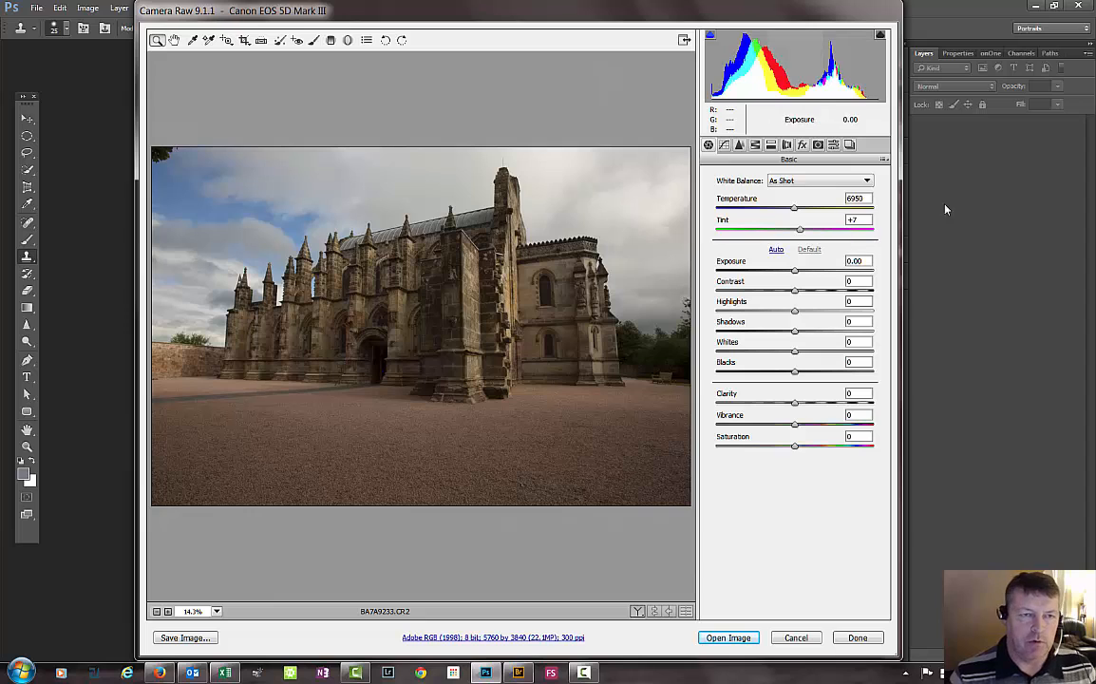
Step: Survey the image tools, including the Adjustment Brush, Graduated Filter and Radial Filter options, and finish with the White Balance tool active
left_click(176, 43)
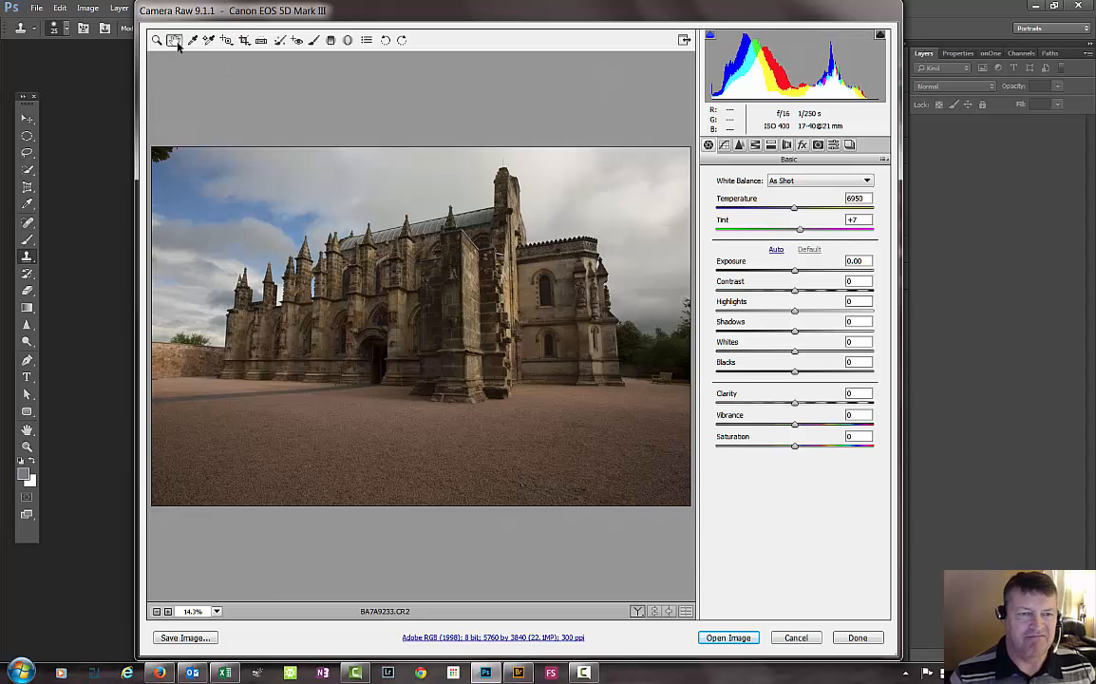
left_click(193, 41)
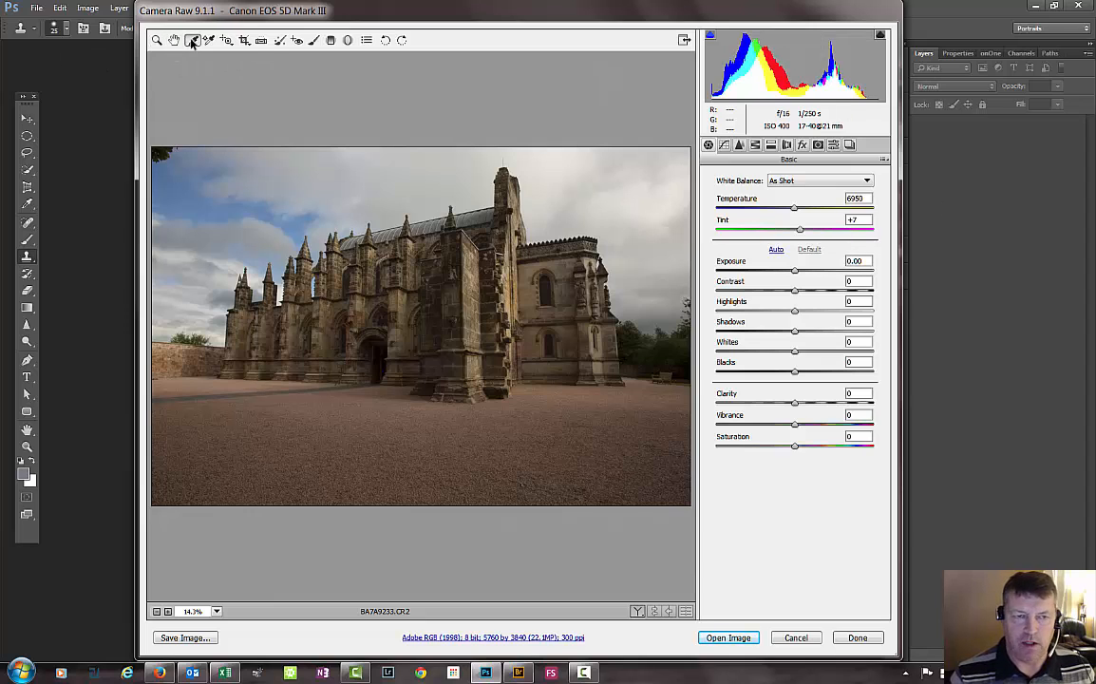
left_click(228, 41)
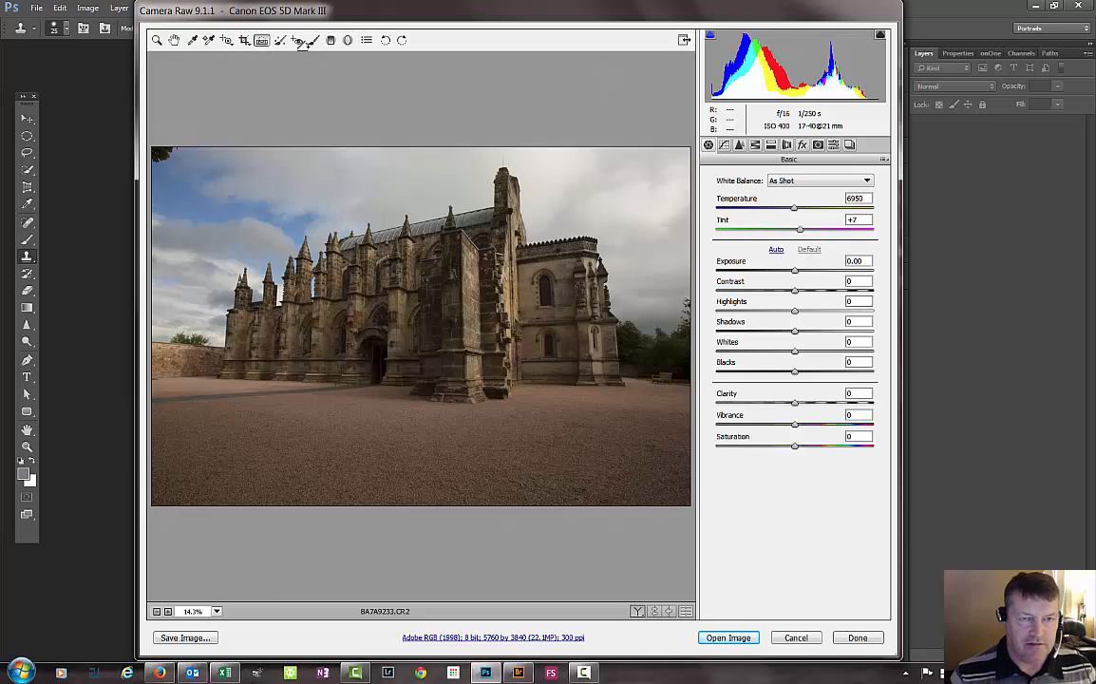
left_click(262, 41)
left_click(315, 41)
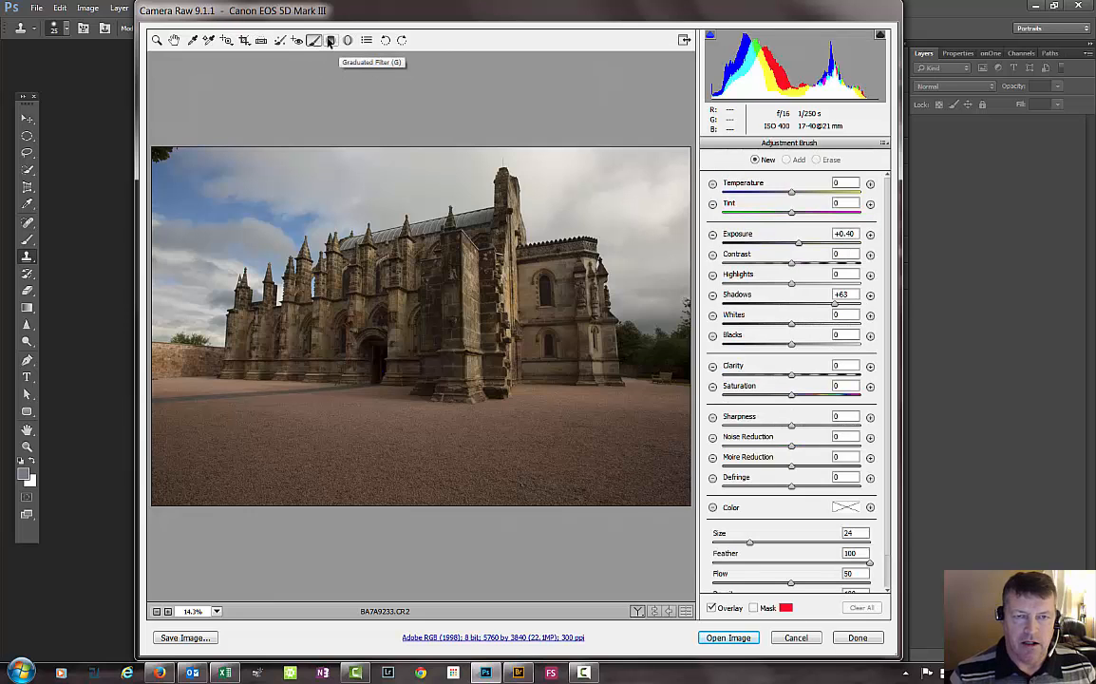
left_click(330, 41)
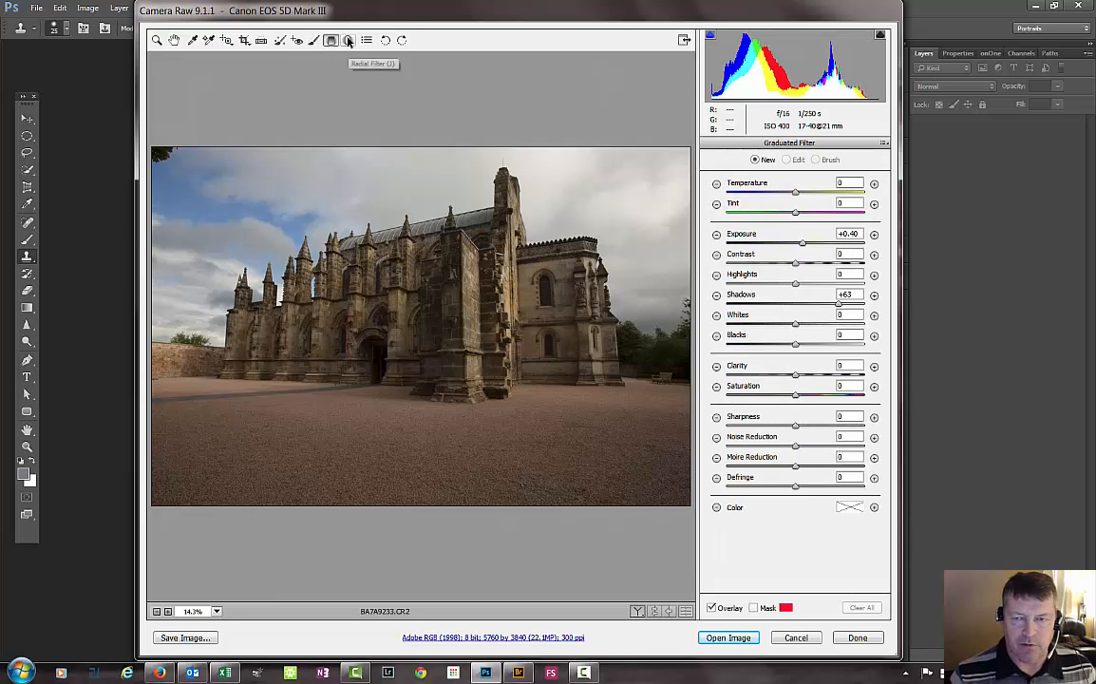
left_click(347, 41)
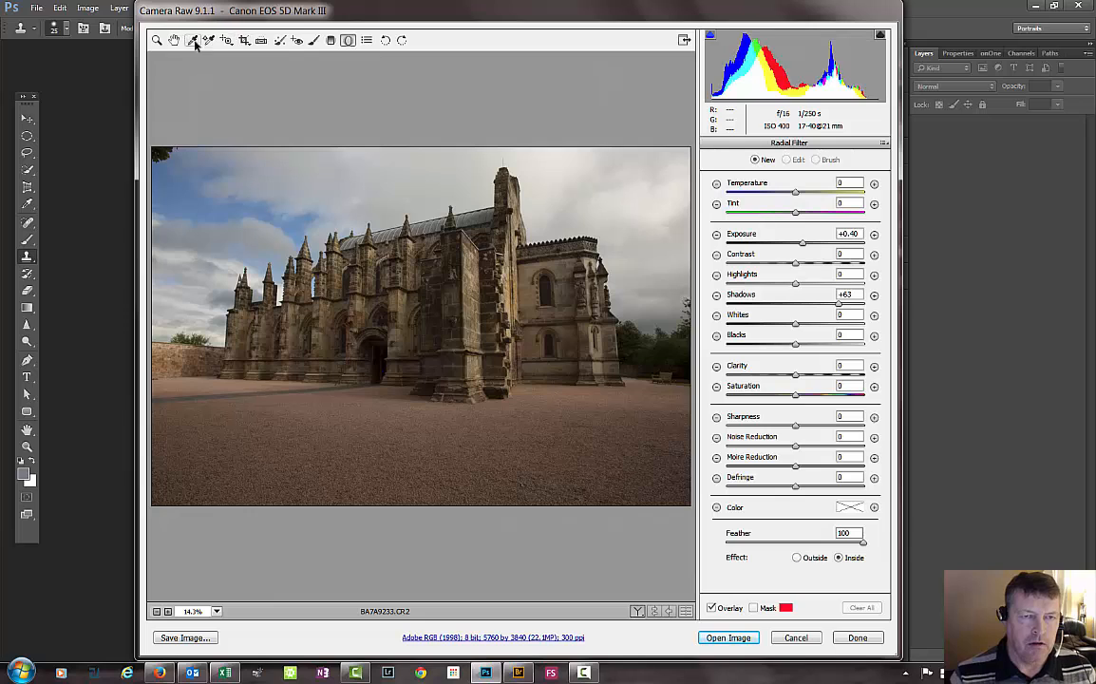
left_click(192, 41)
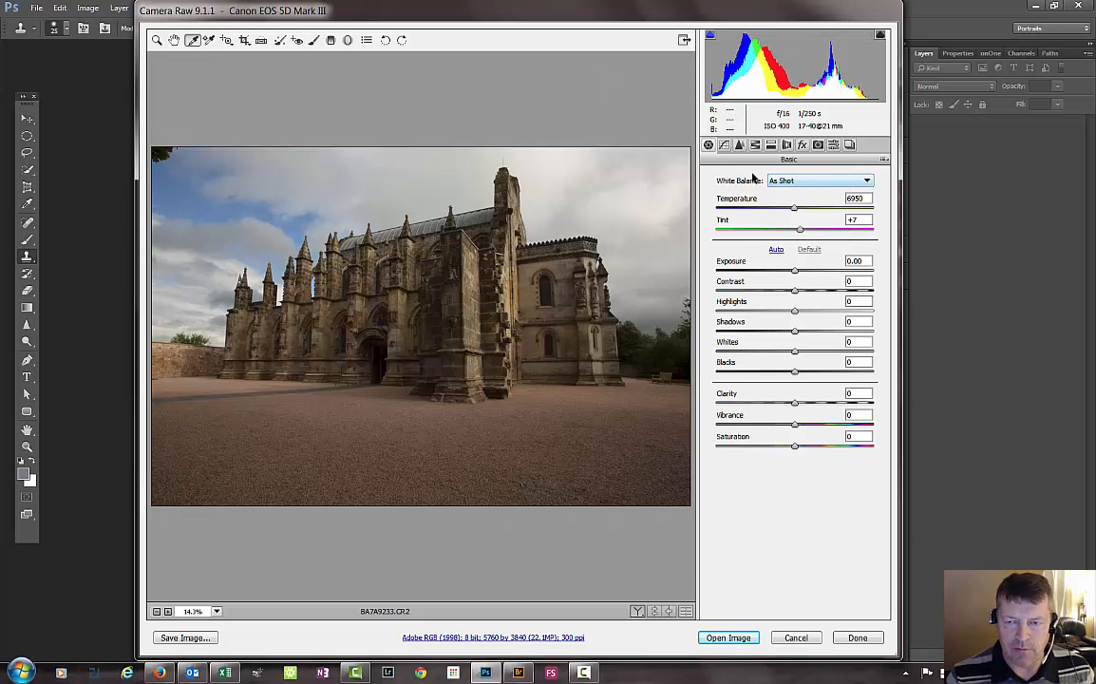
Step: Compare the Auto and As Shot white balance presets on the chapel photo, ending on Auto
left_click(821, 182)
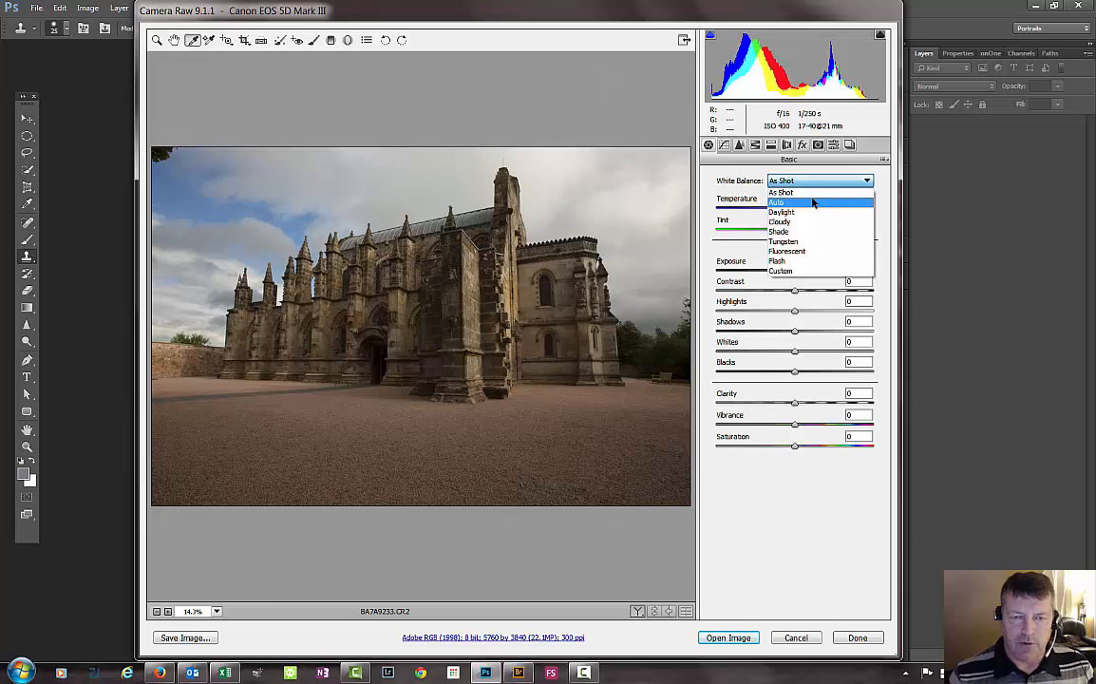
left_click(812, 203)
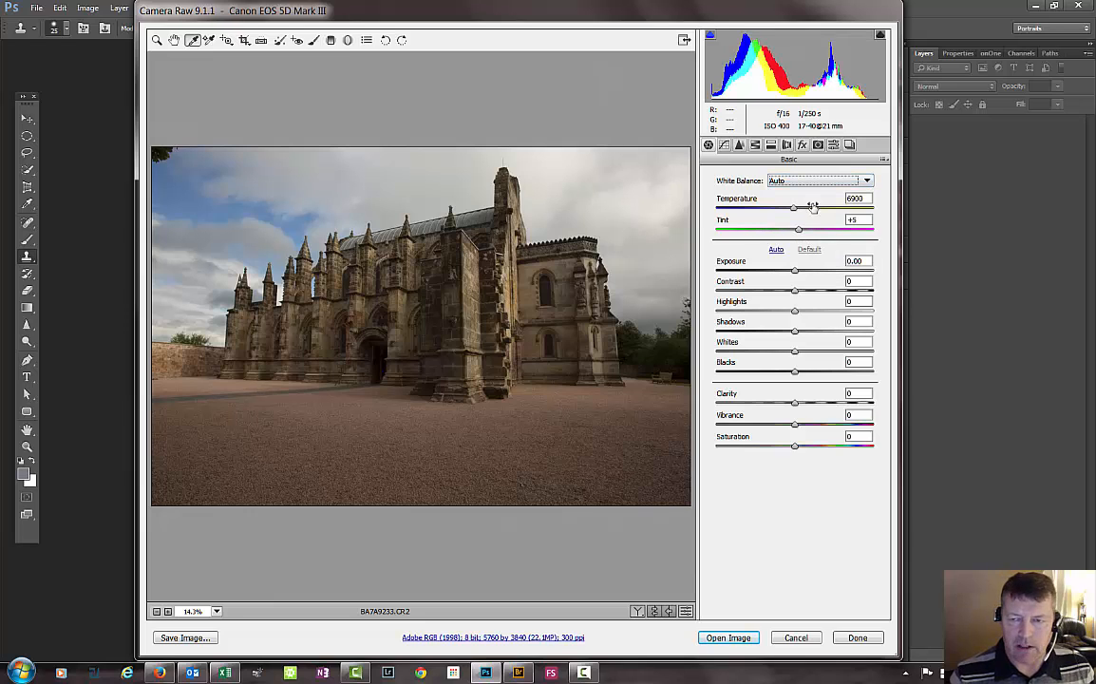
left_click(839, 183)
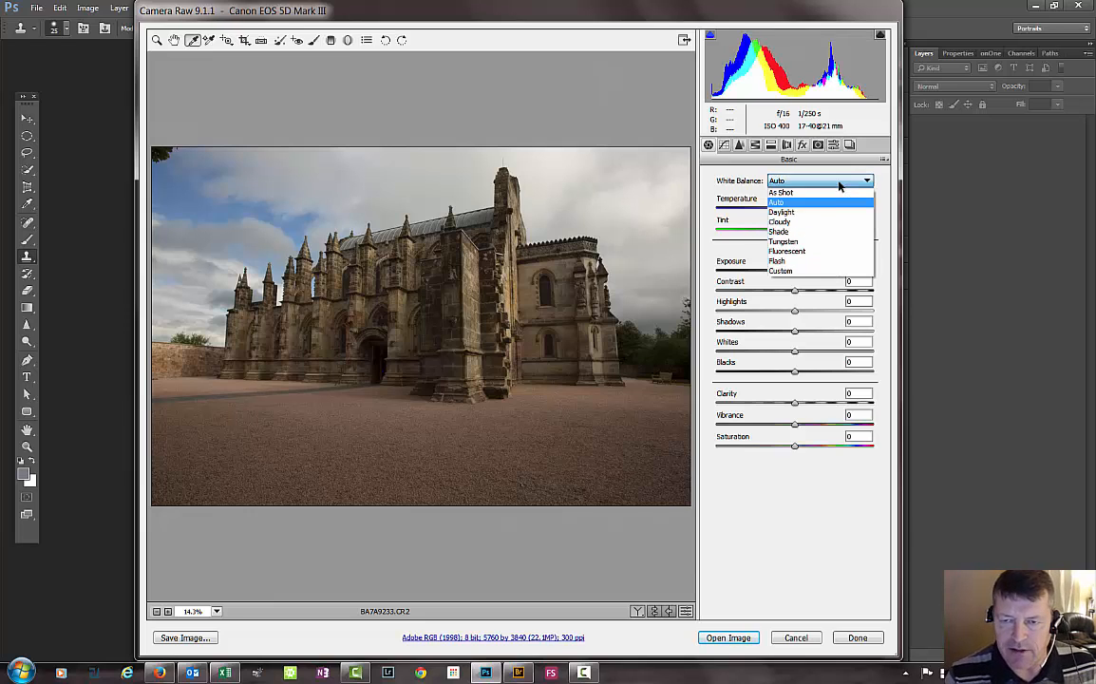
left_click(848, 191)
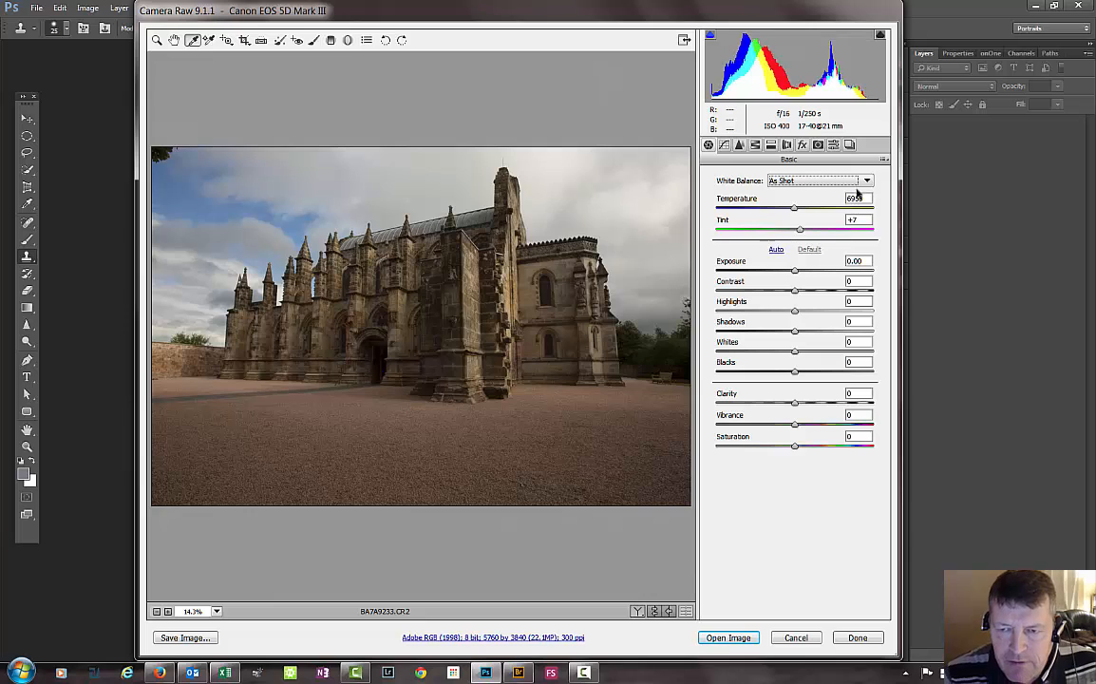
left_click(853, 182)
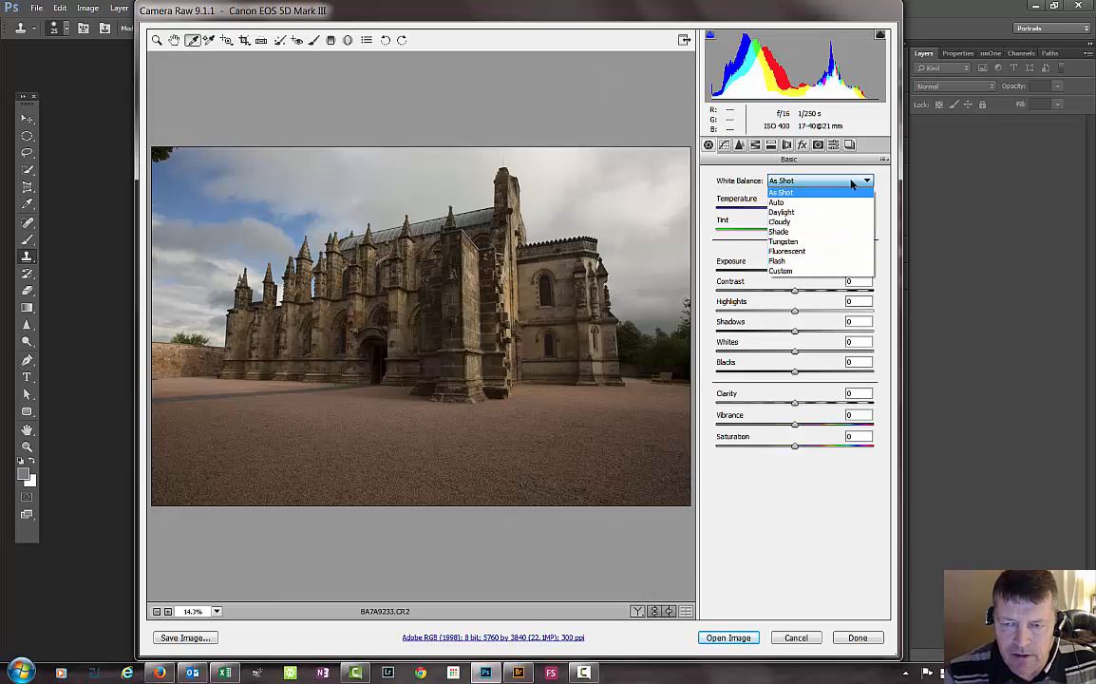
left_click(839, 203)
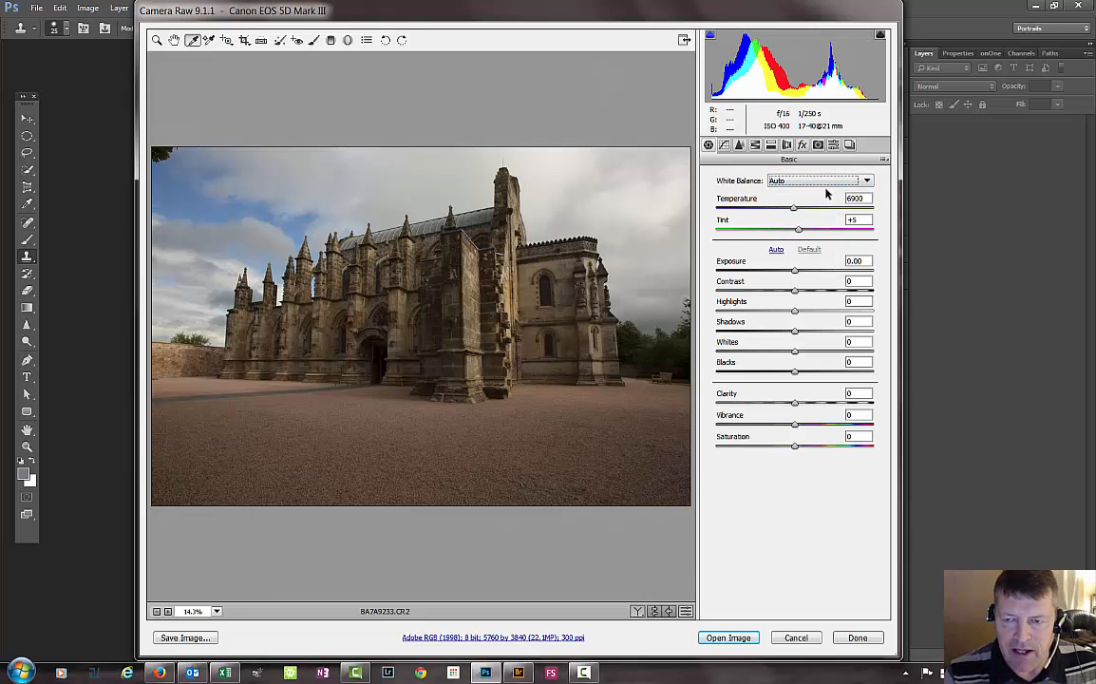
Step: Try the Daylight, Cloudy and Shade white balance presets in turn on the chapel photo
left_click(826, 182)
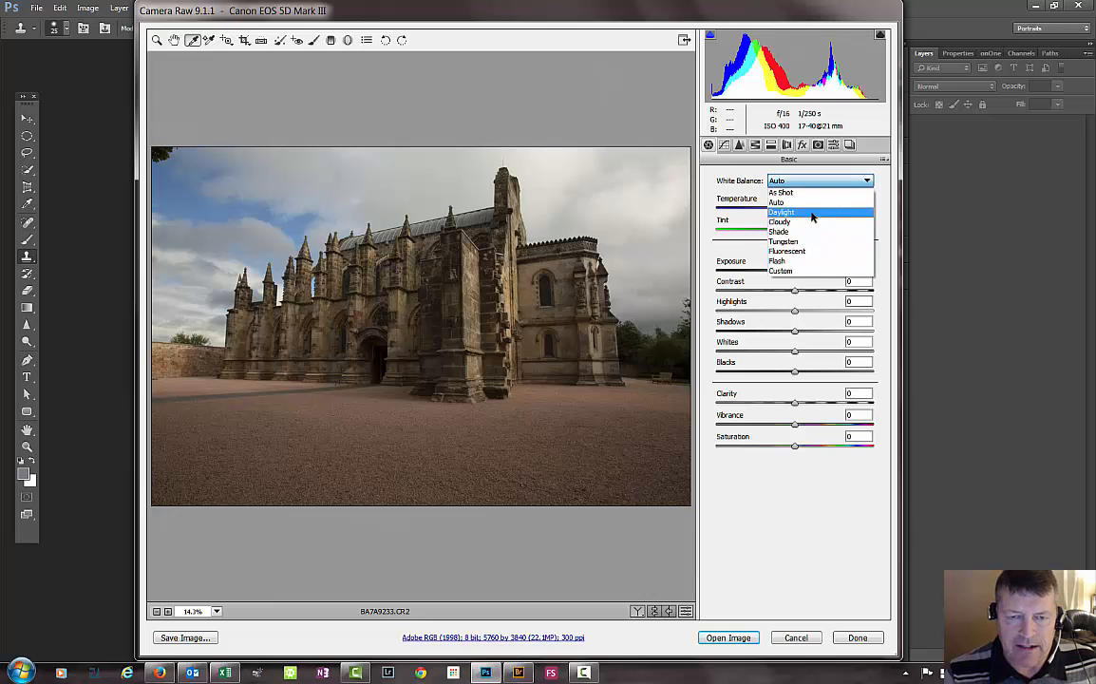
left_click(812, 213)
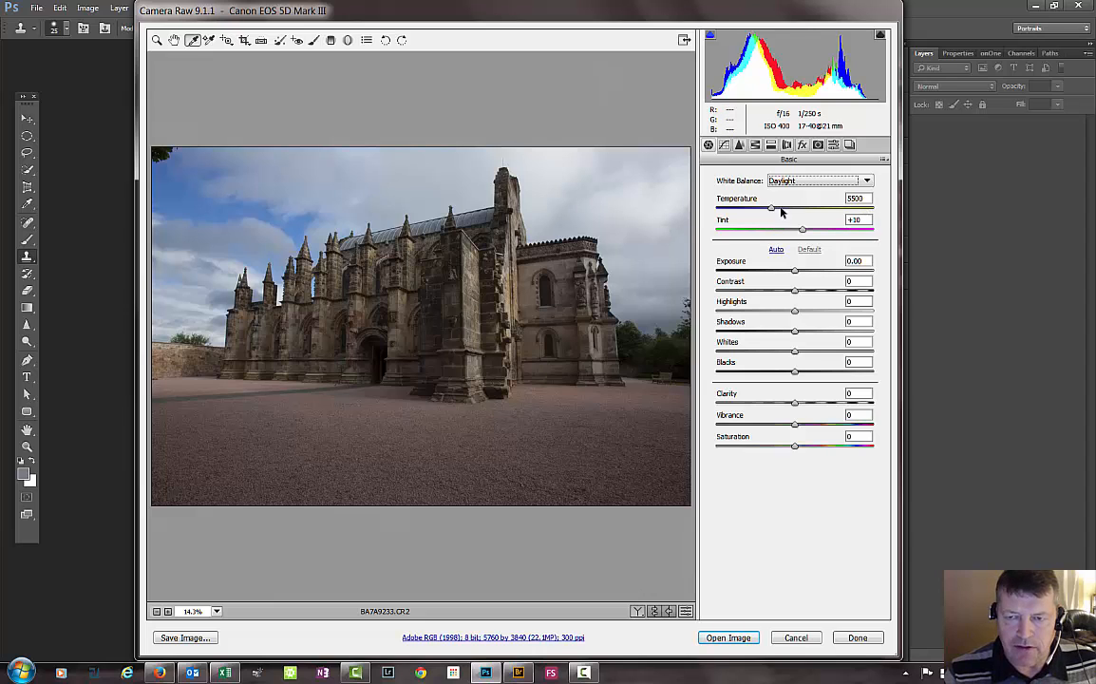
left_click(798, 182)
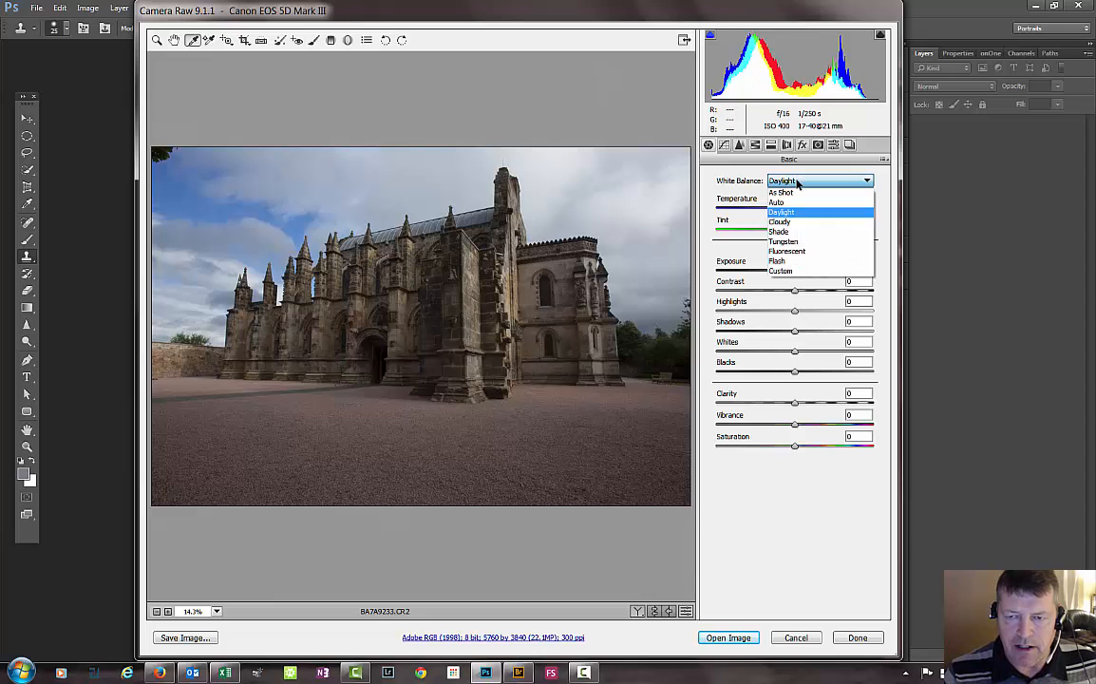
left_click(786, 223)
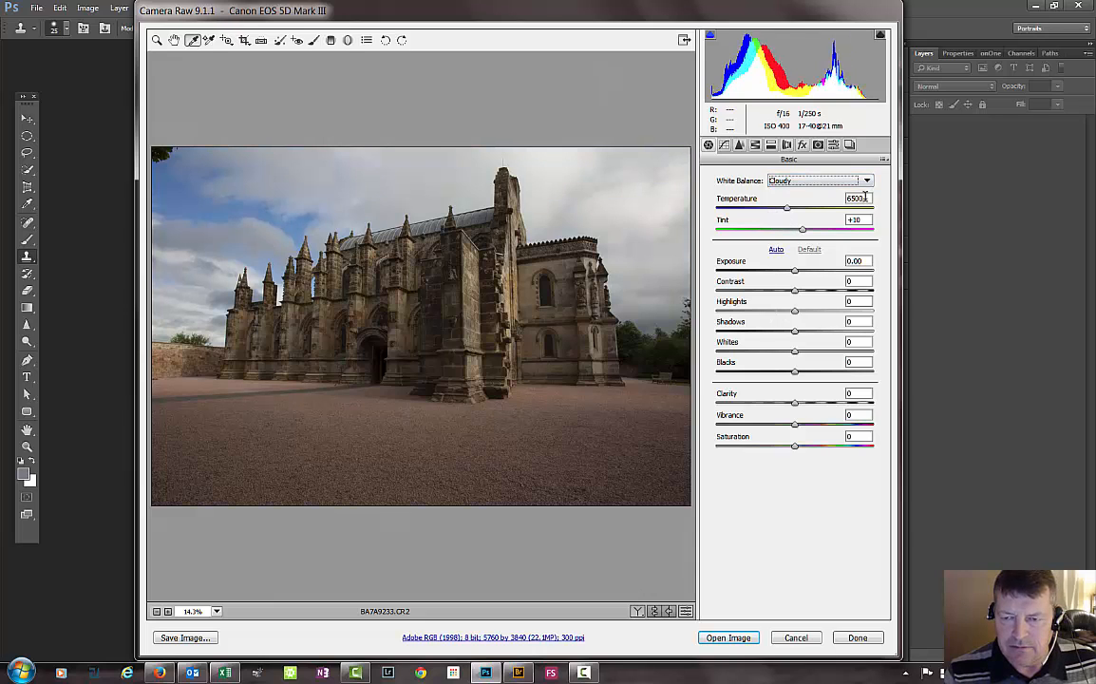
left_click(836, 181)
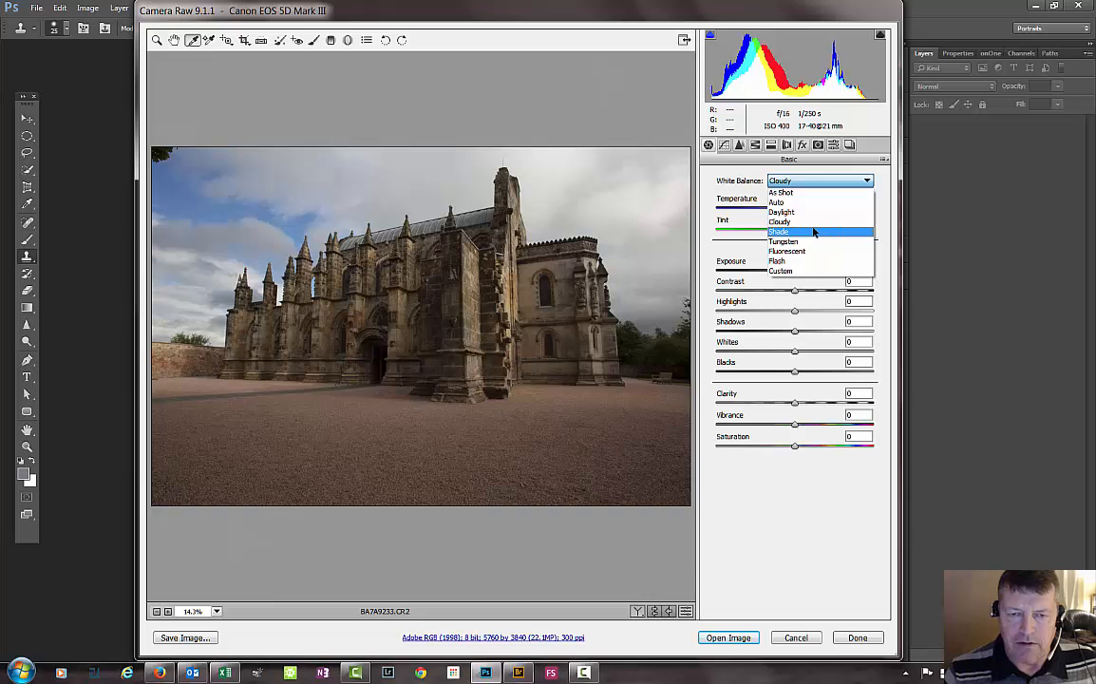
left_click(813, 231)
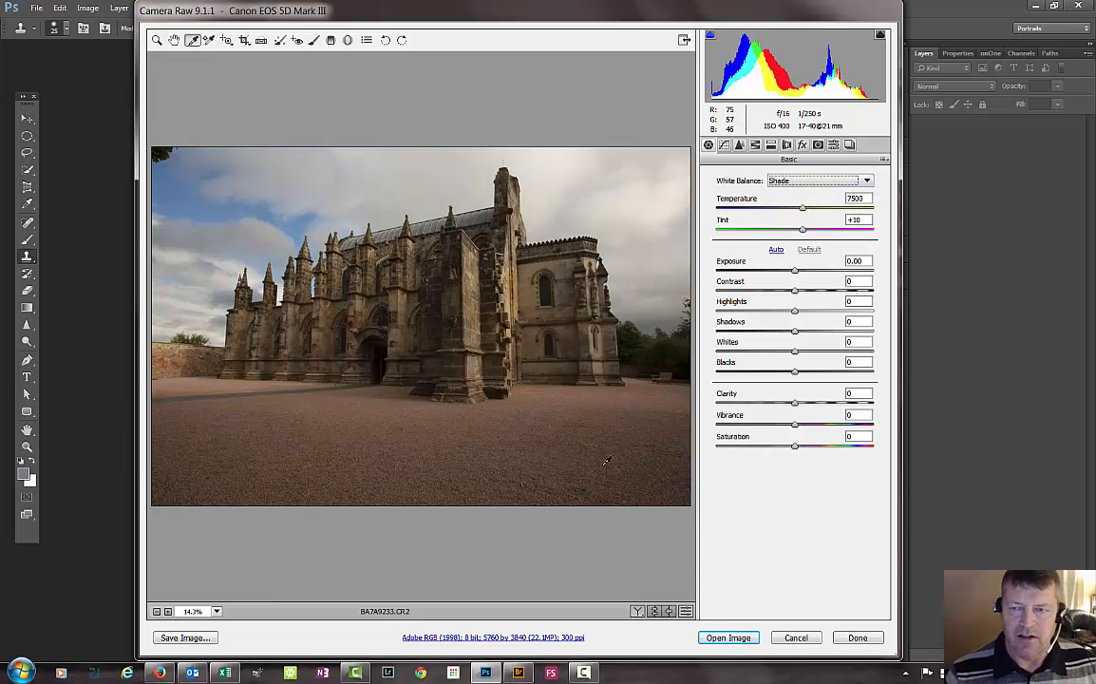
Step: Try the Tungsten, Fluorescent and Flash white balance presets in turn on the chapel photo
left_click(774, 180)
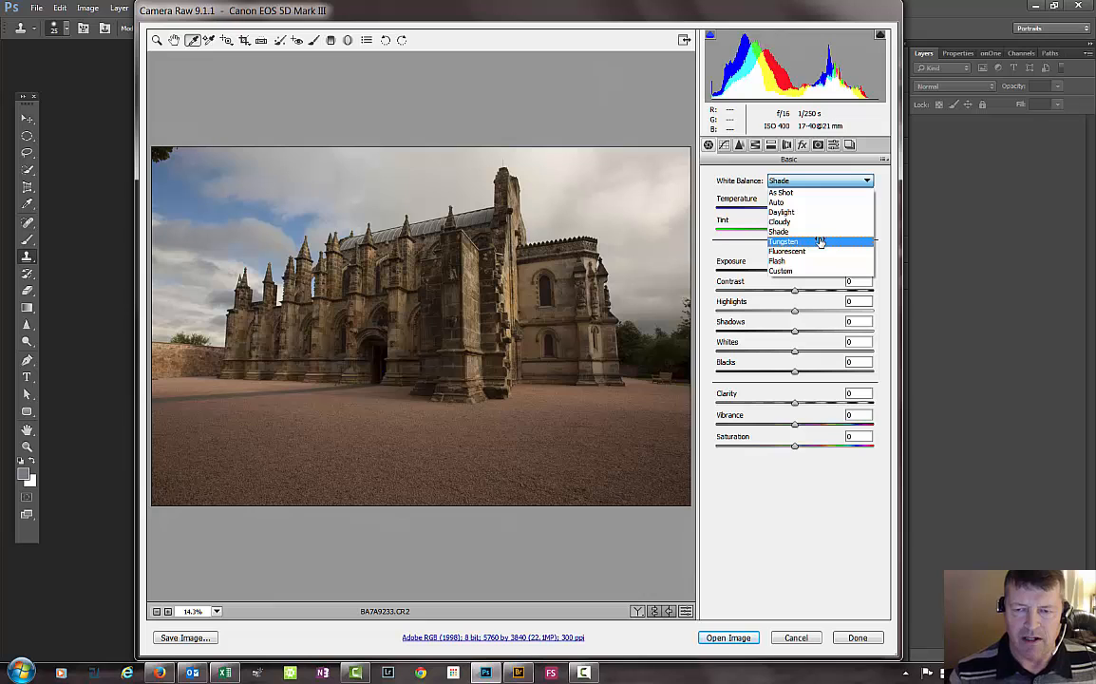
left_click(803, 241)
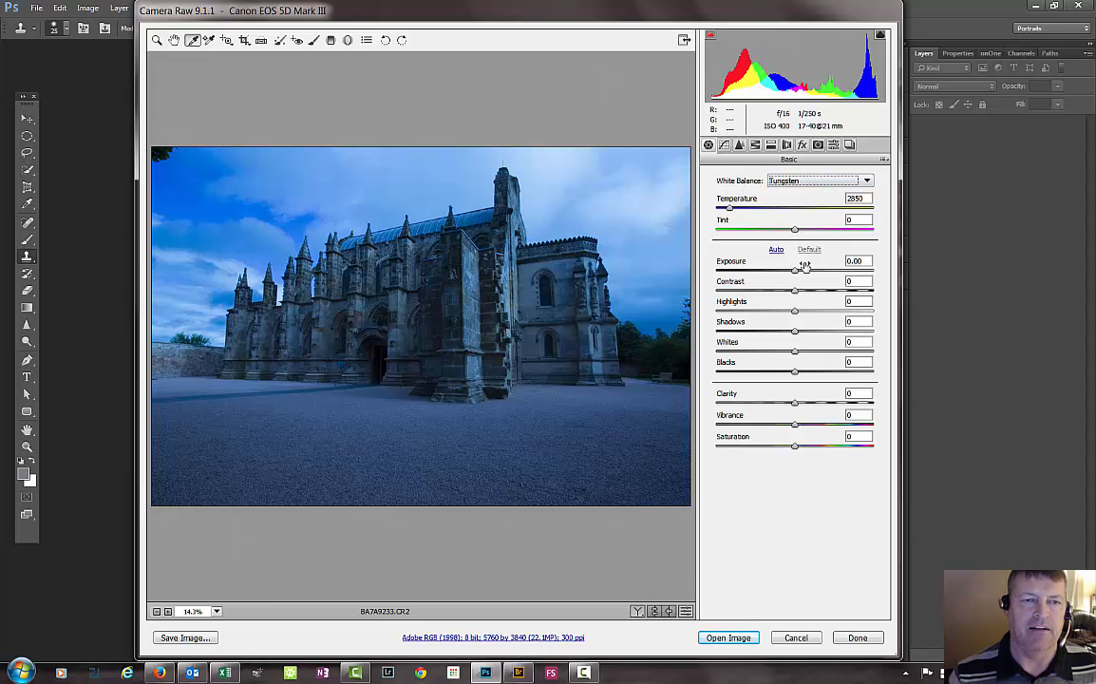
left_click(812, 182)
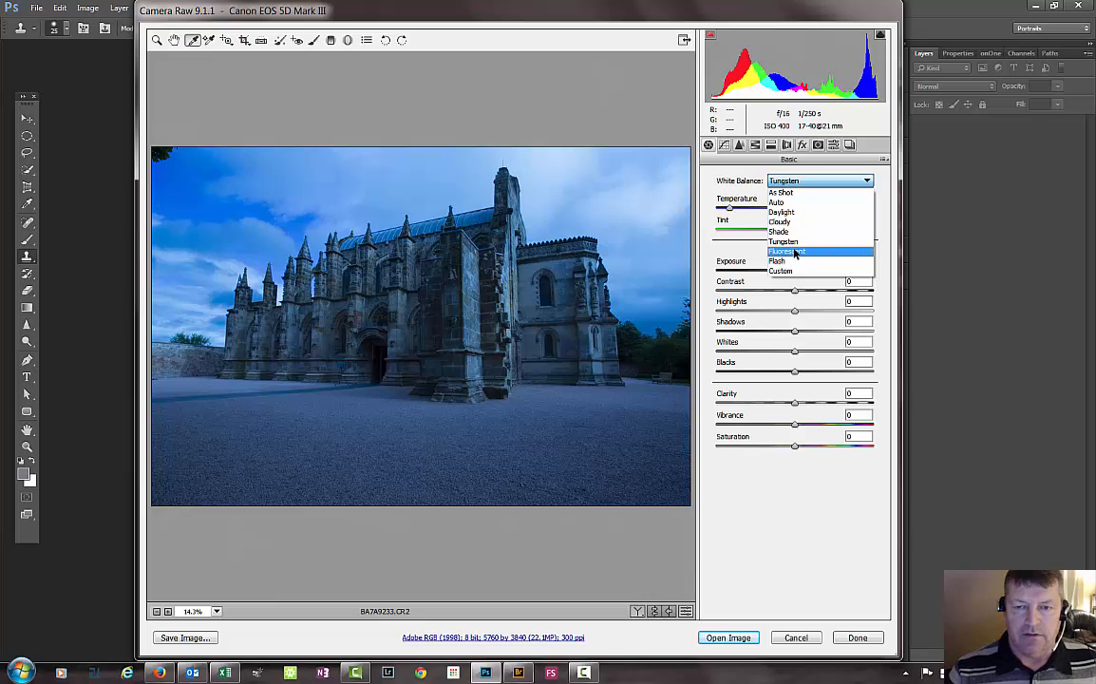
left_click(793, 251)
left_click(788, 183)
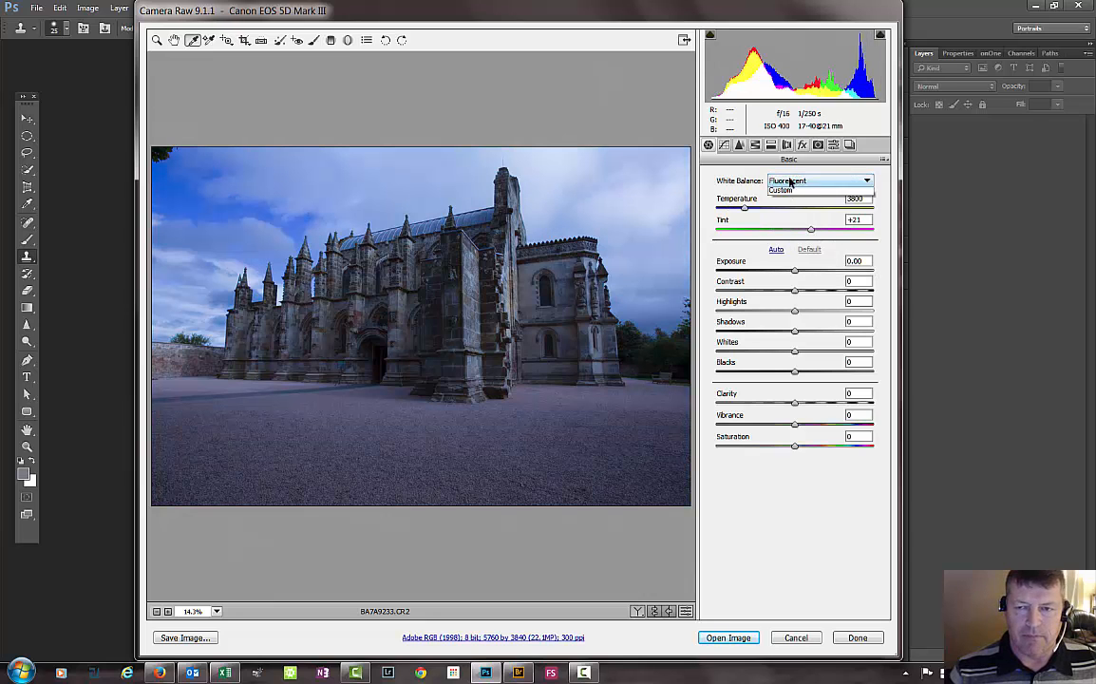
left_click(780, 265)
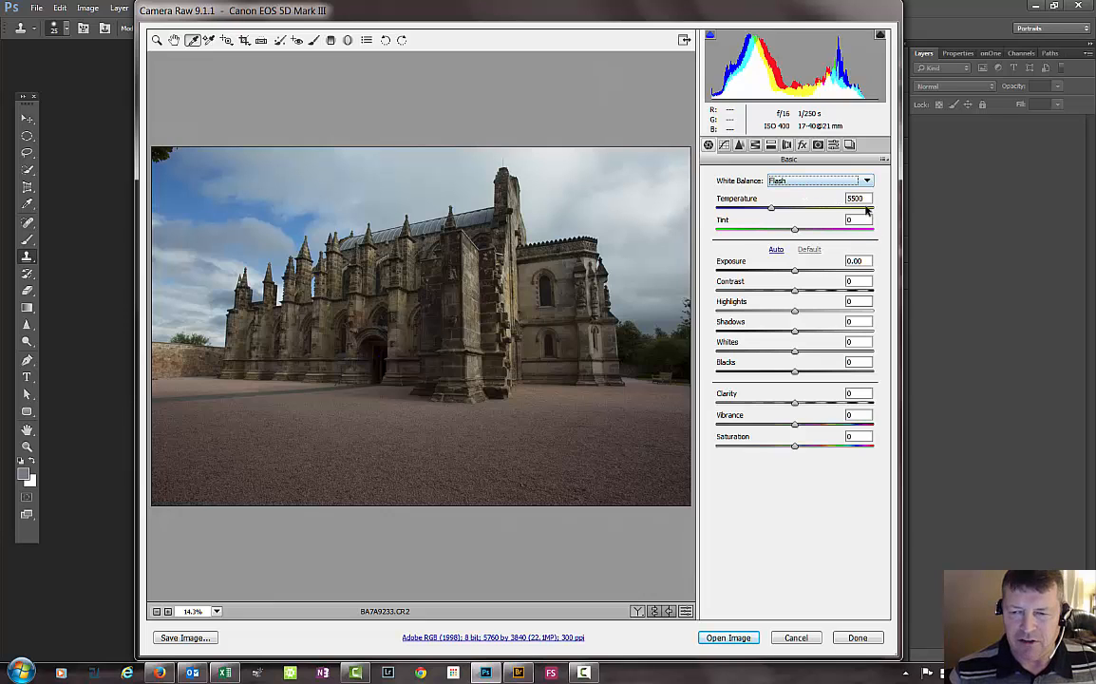
Step: Switch the white balance to Custom and set its temperature to 5600
left_click(786, 181)
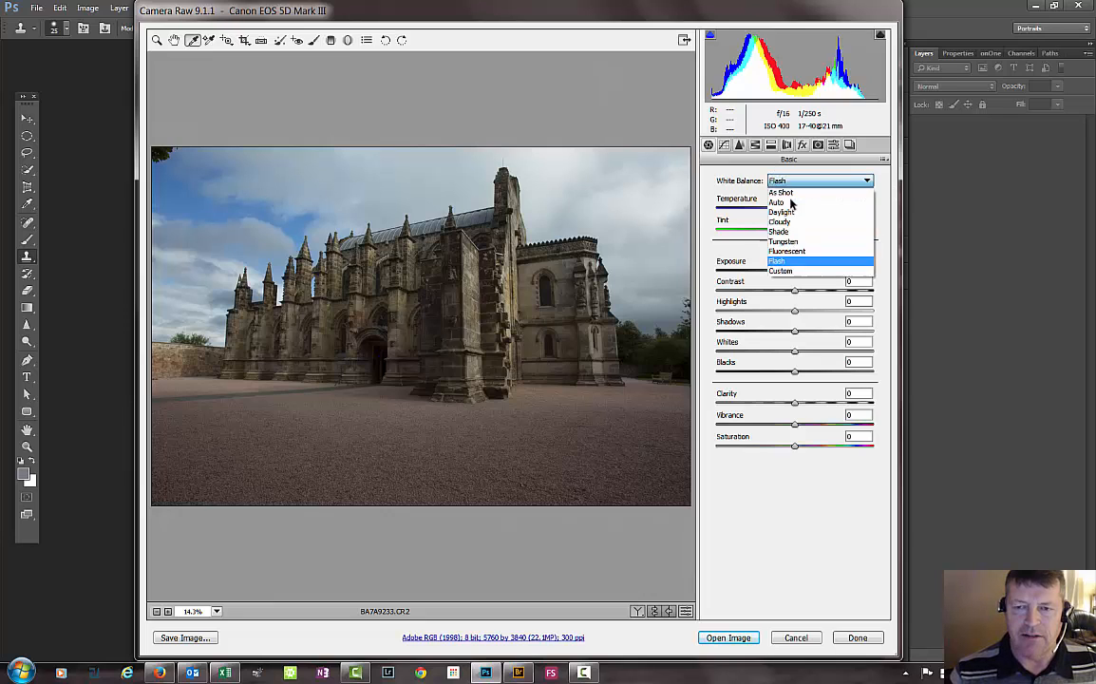
left_click(788, 274)
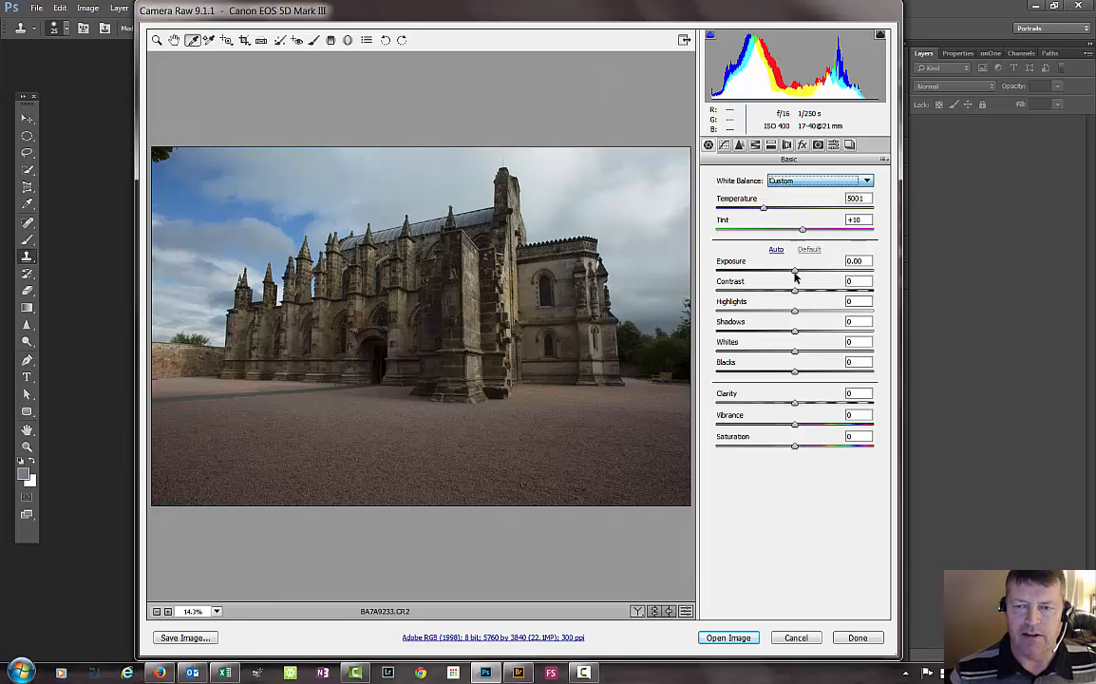
left_click(867, 197)
type("56")
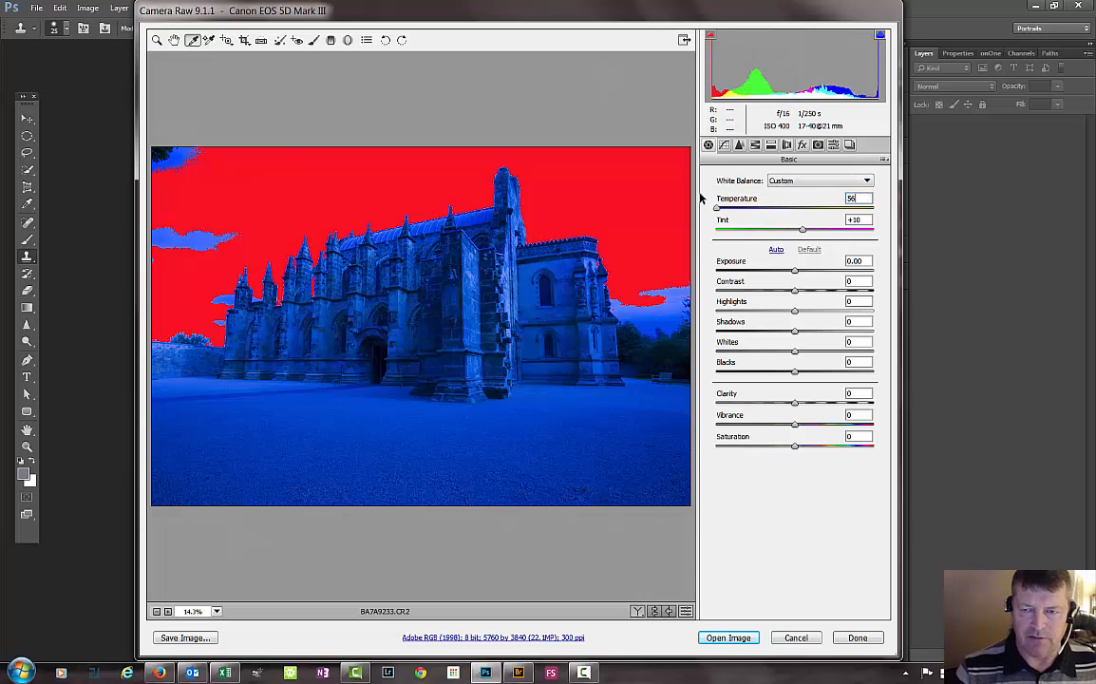
type("00")
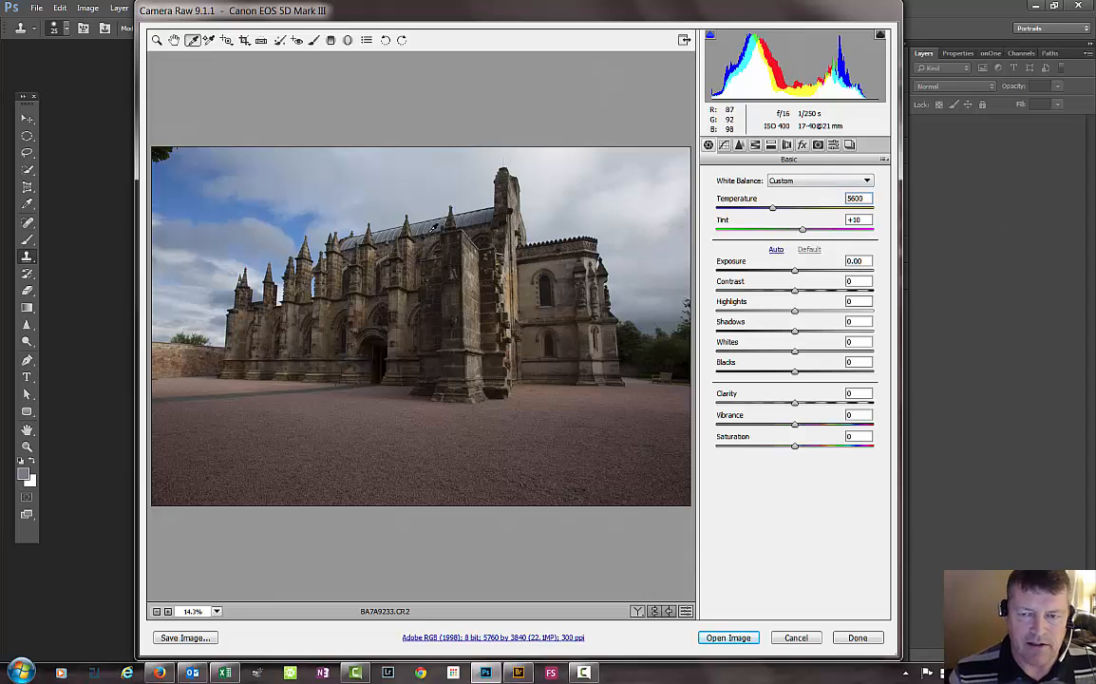
Step: Restore the As Shot white balance and cool the photo slightly by lowering the temperature to about 6650
left_click(786, 181)
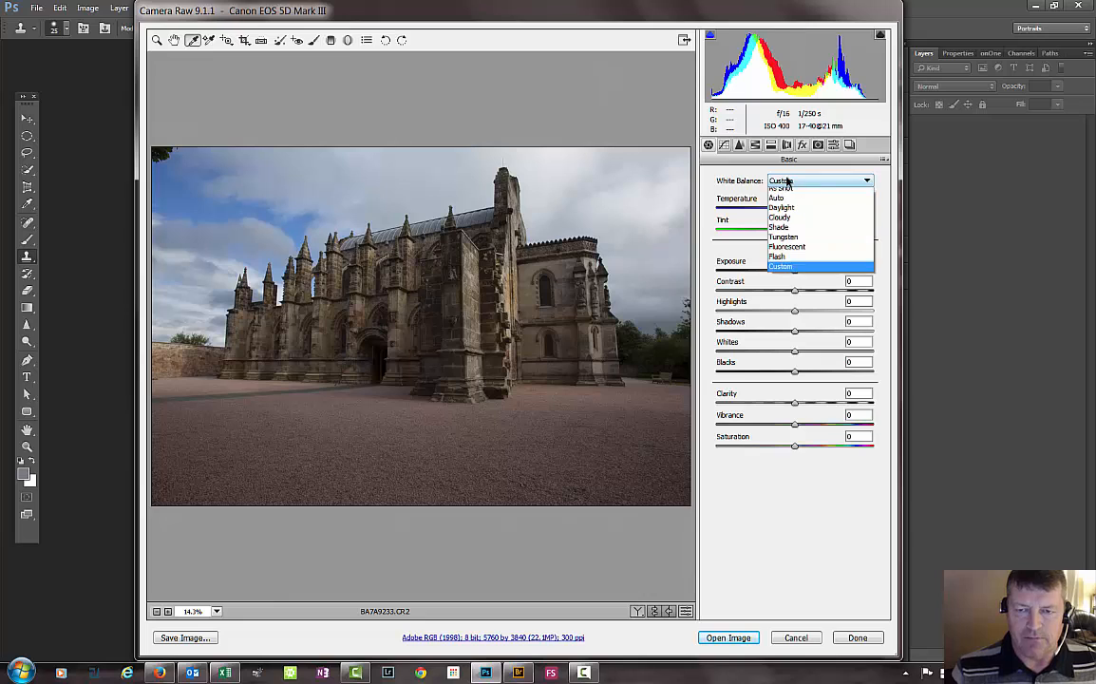
left_click(787, 193)
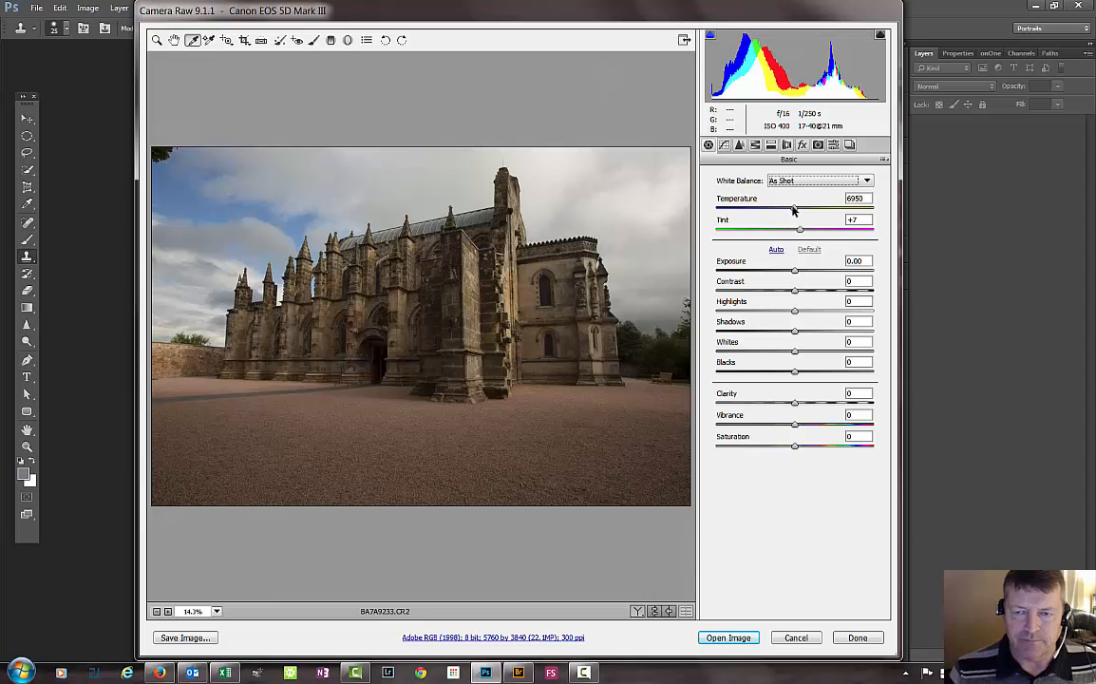
mouse_move(794, 210)
left_mouse_down()
mouse_move(763, 209)
mouse_move(787, 210)
left_mouse_up()
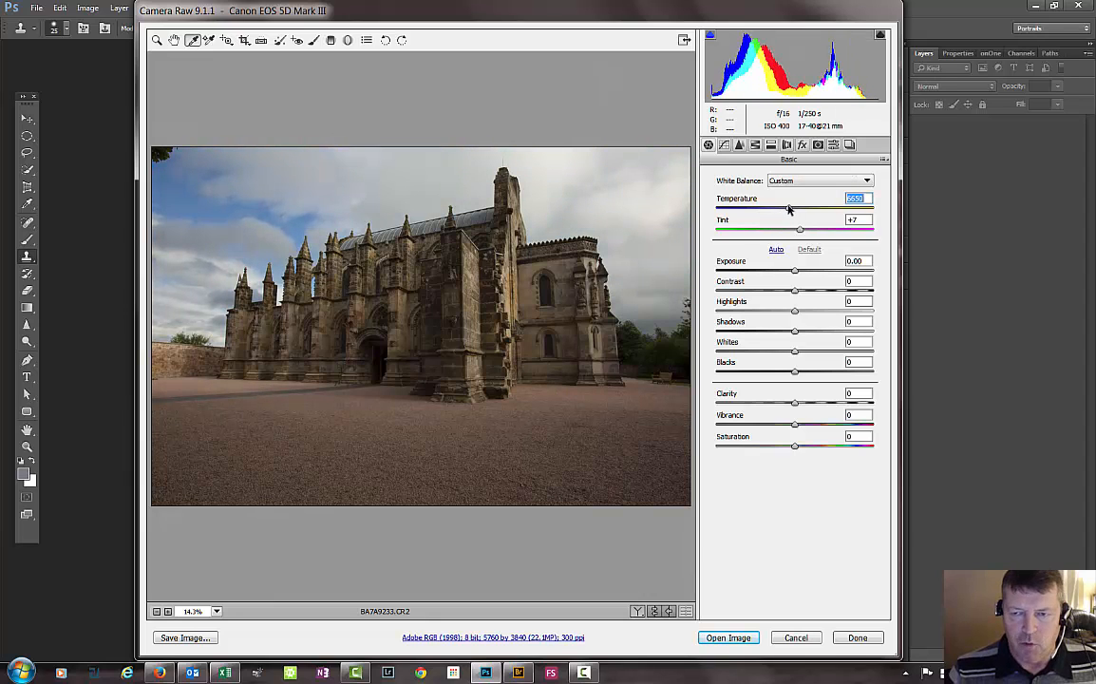
Step: Restore the As Shot white balance, then sample the pale grey ledge beside the buttress with the White Balance tool
left_click(796, 184)
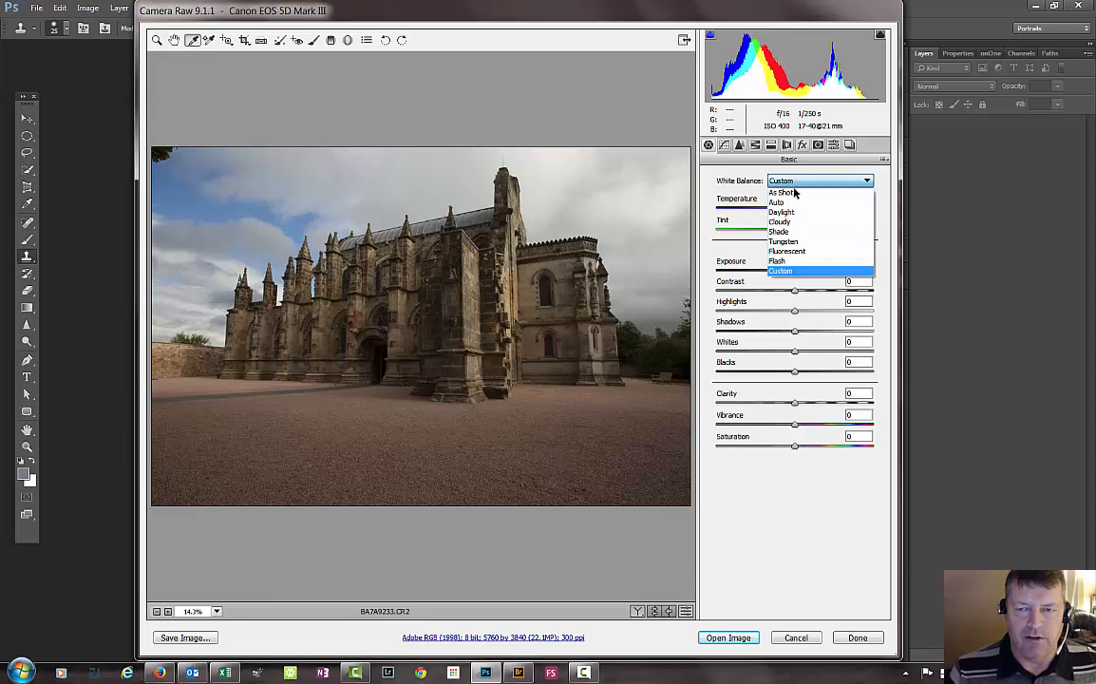
left_click(793, 189)
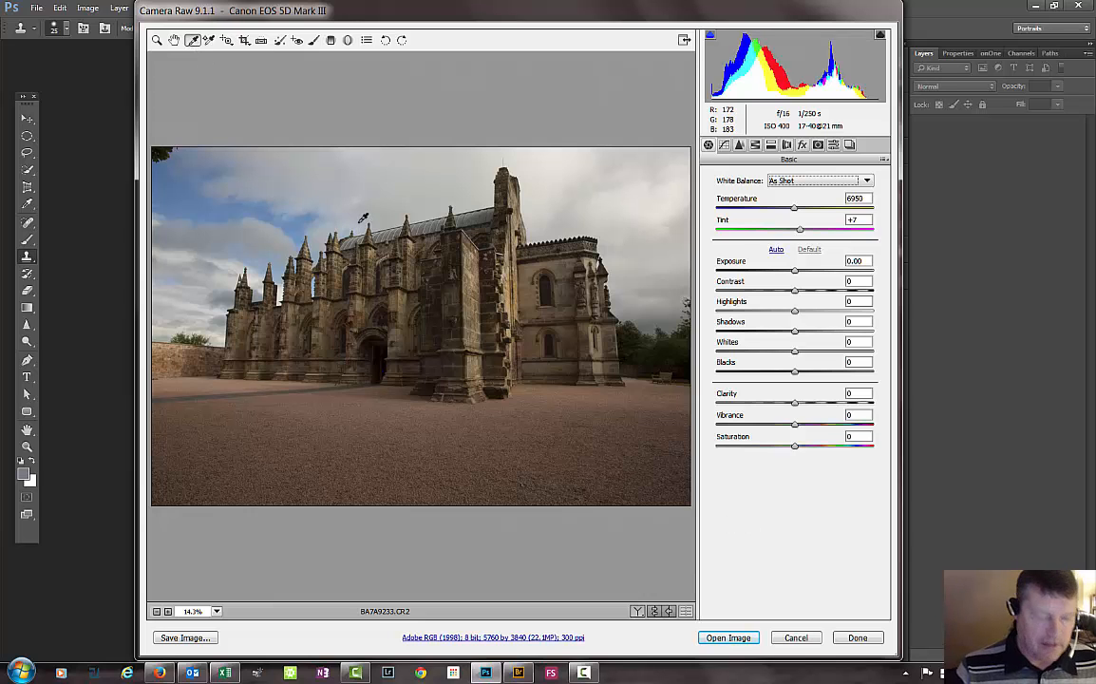
key("ctrl+plus")
key("ctrl+plus")
key("ctrl+plus")
key("ctrl+plus")
key("ctrl+plus")
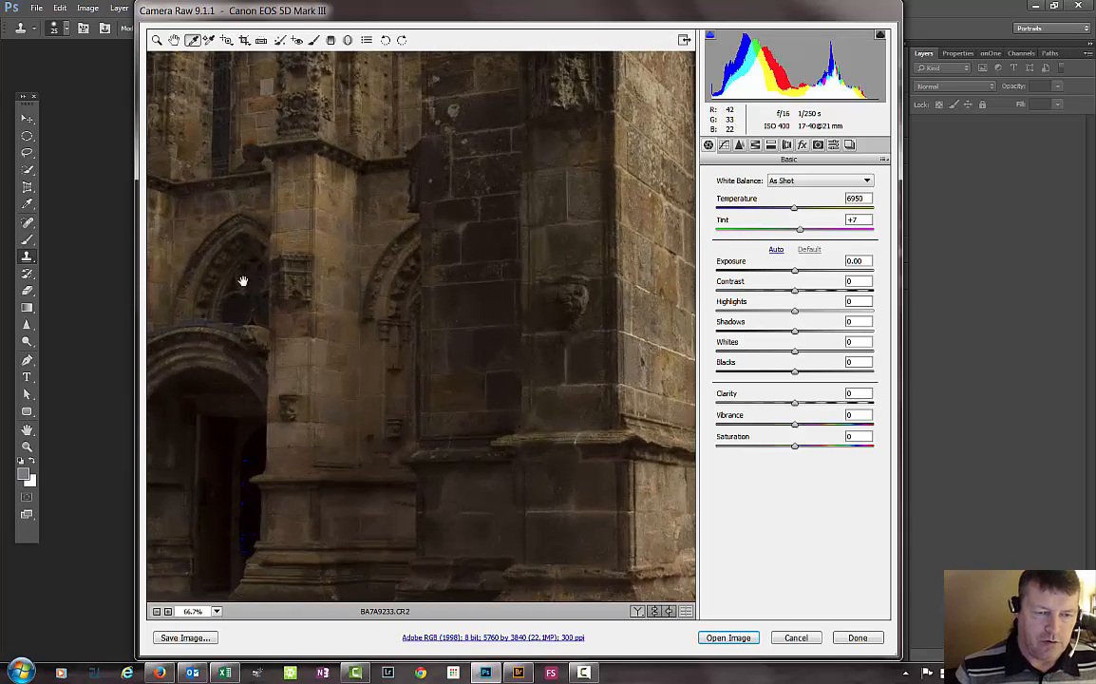
left_click_drag(235, 250, 668, 132)
left_click_drag(613, 161, 468, 390)
left_click_drag(511, 304, 284, 415)
left_click_drag(570, 379, 286, 361)
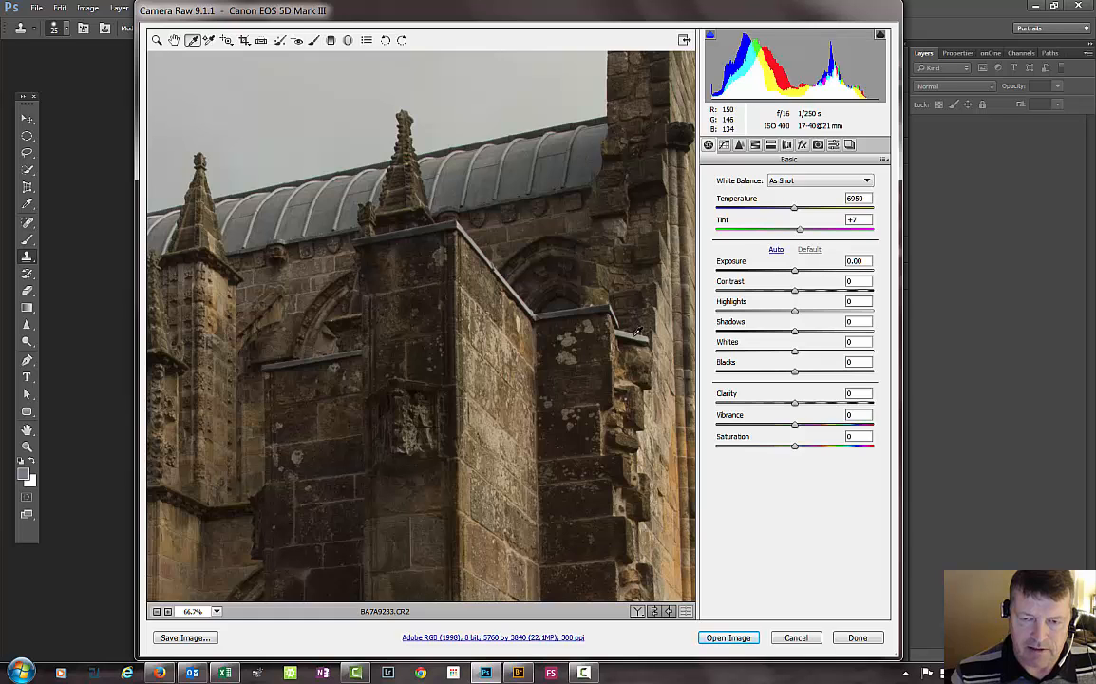
left_click(634, 335)
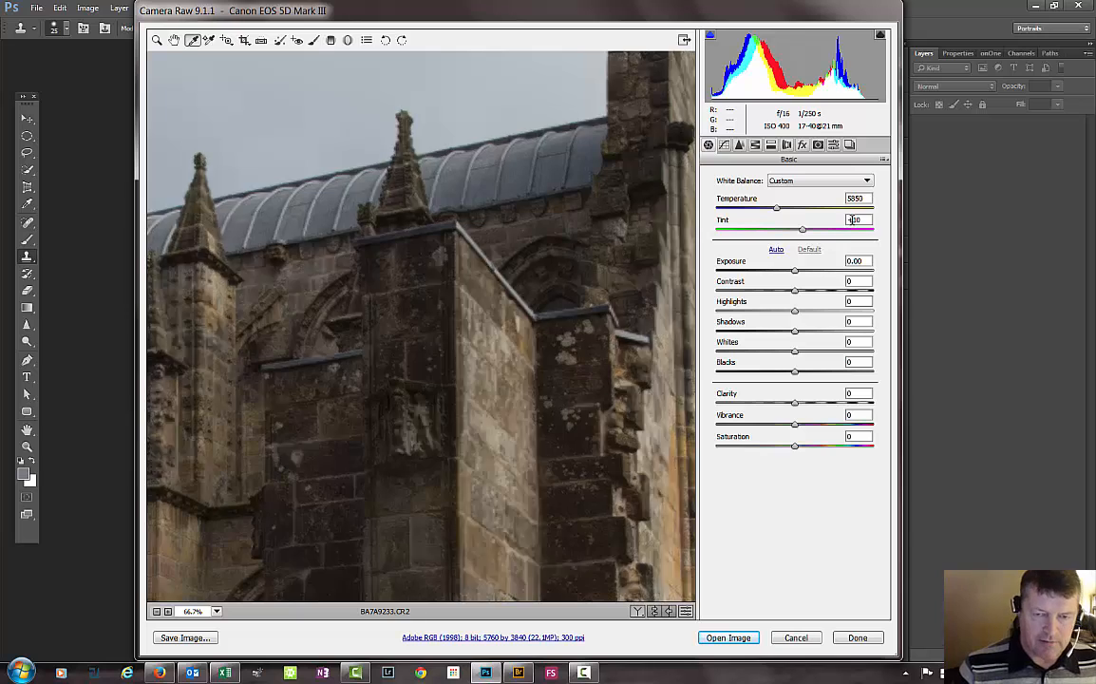
key("ctrl+0")
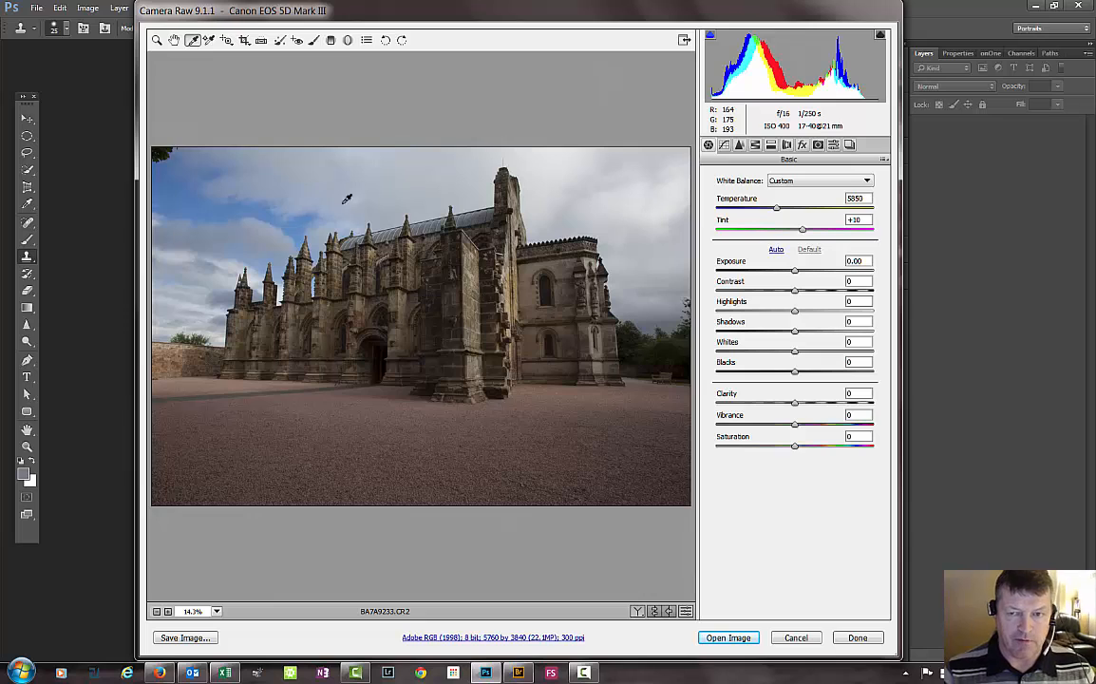
Step: Compare the photo with and without the sampled white balance by undoing and redoing it twice
key("ctrl+z")
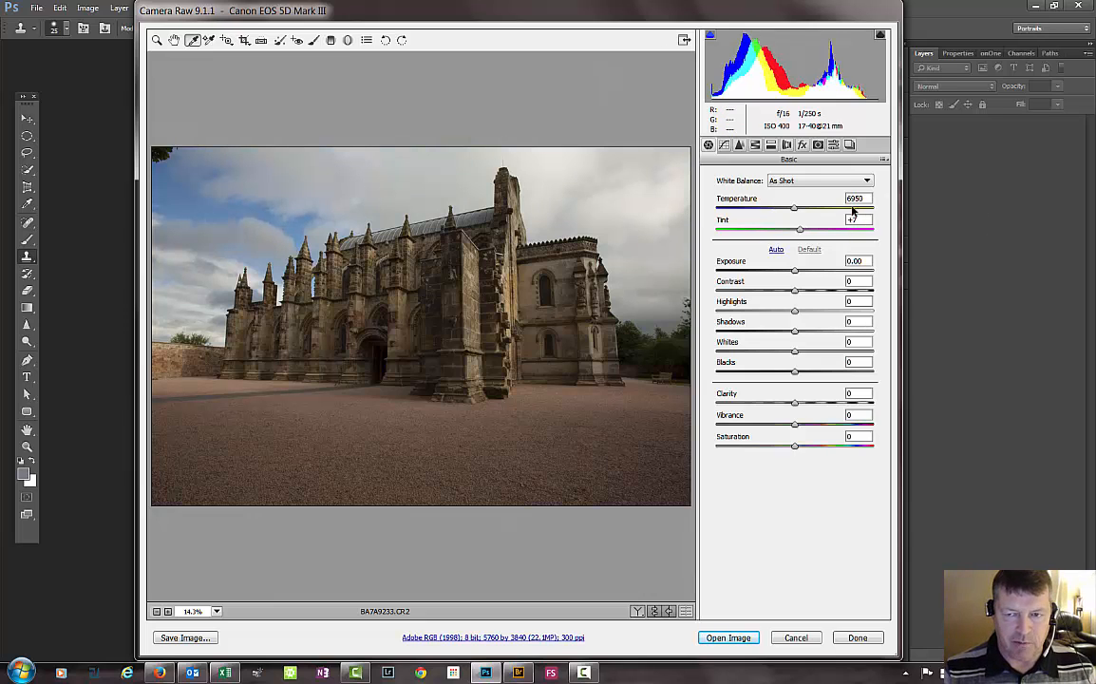
key("ctrl+z")
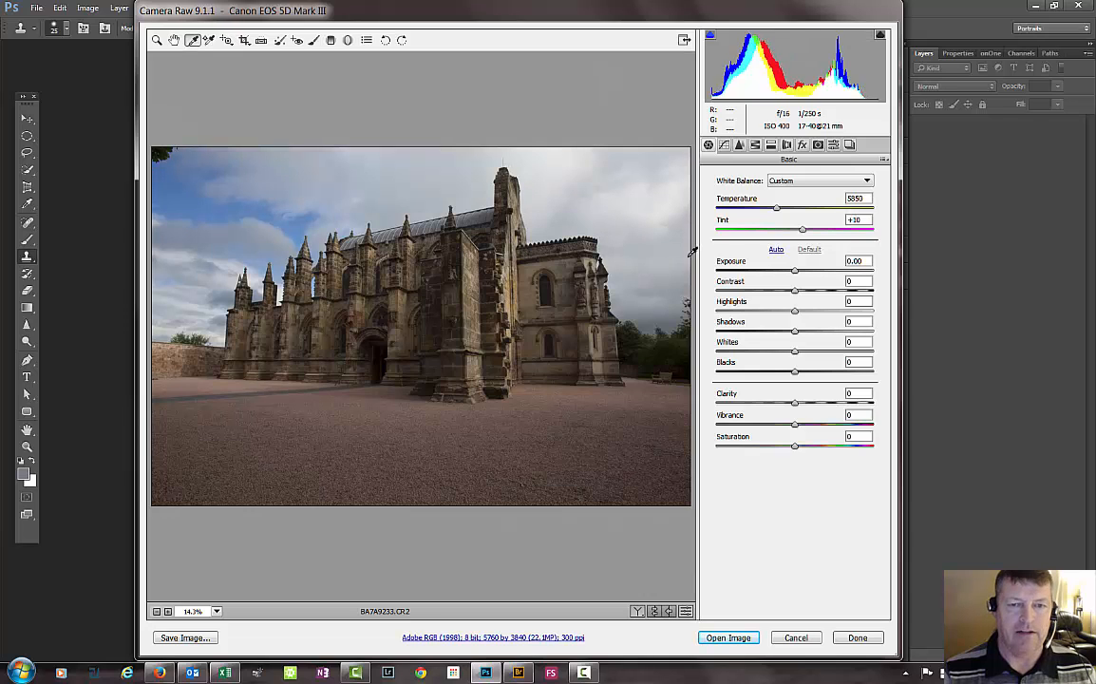
key("ctrl+z")
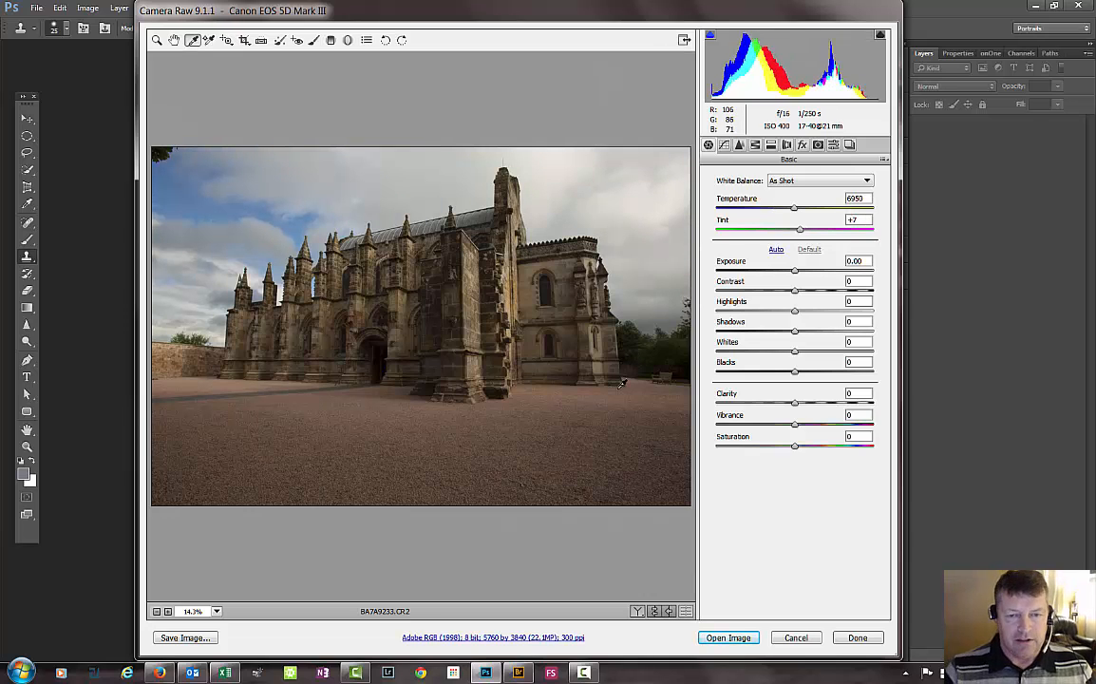
key("ctrl+z")
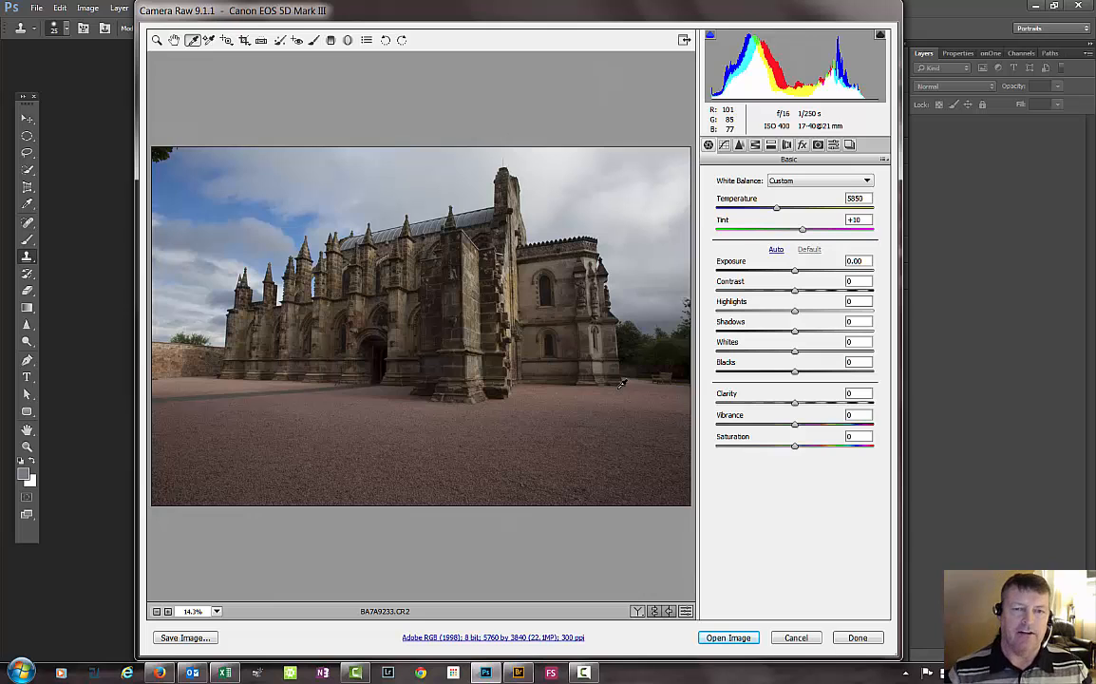
Step: Sample white balance from the clouds beside the tower, then swing the temperature down to 2000 and back to about 6100
left_click(561, 154)
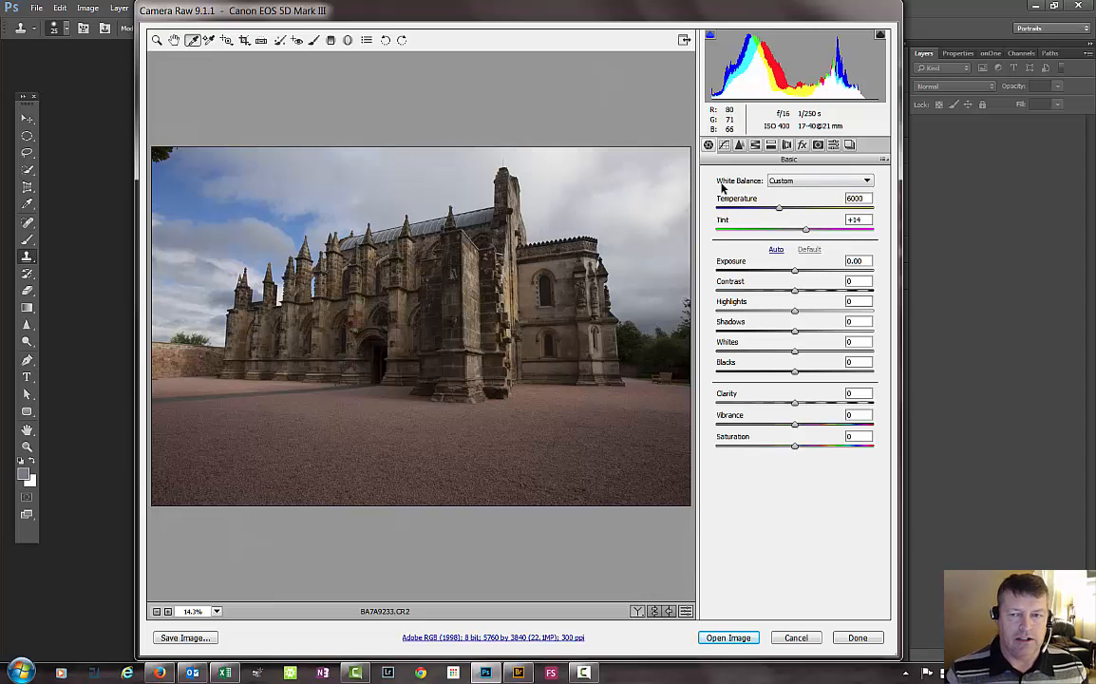
left_click_drag(780, 207, 705, 198)
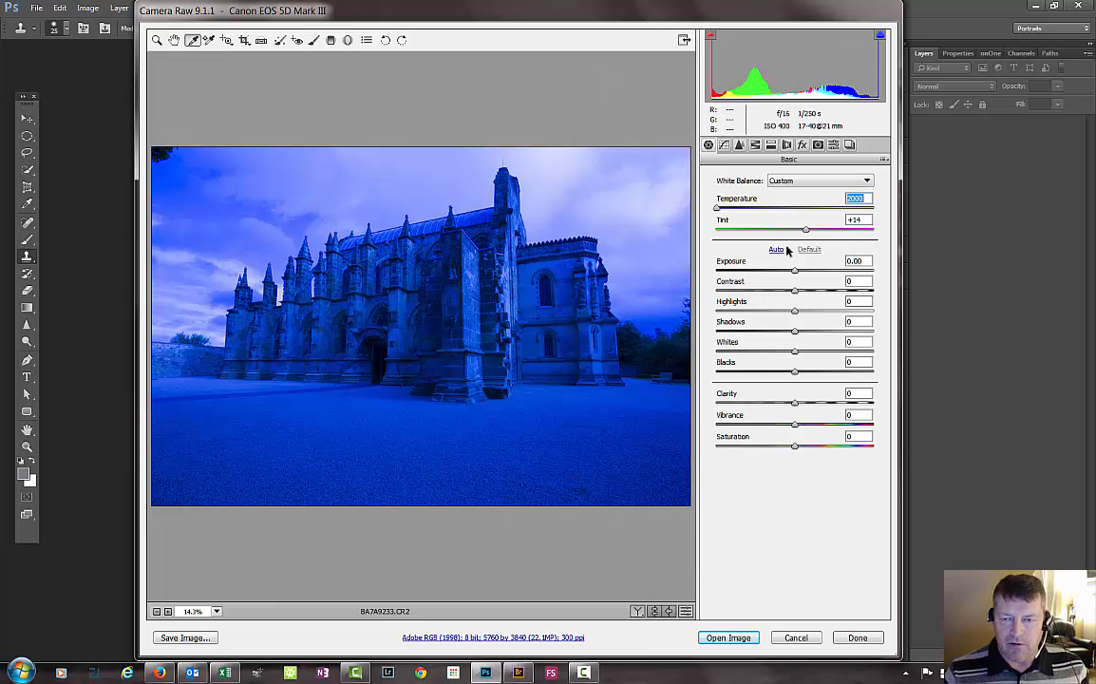
left_click_drag(718, 208, 780, 208)
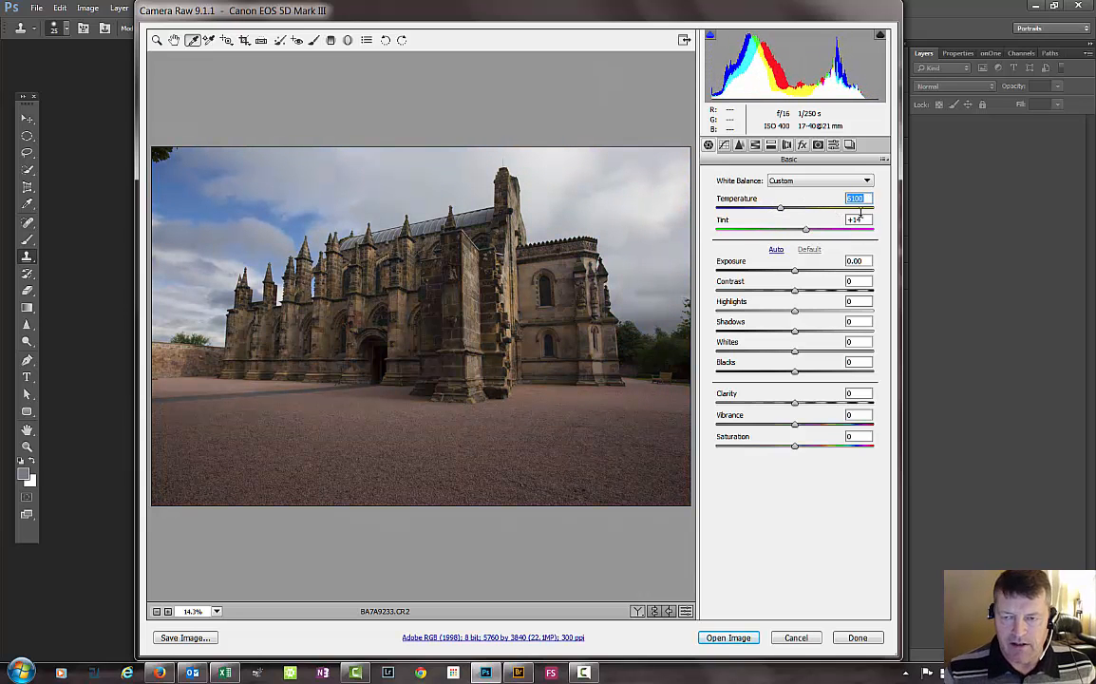
Step: Set the white balance temperature to exactly 6000, then change it to 6500
type("000")
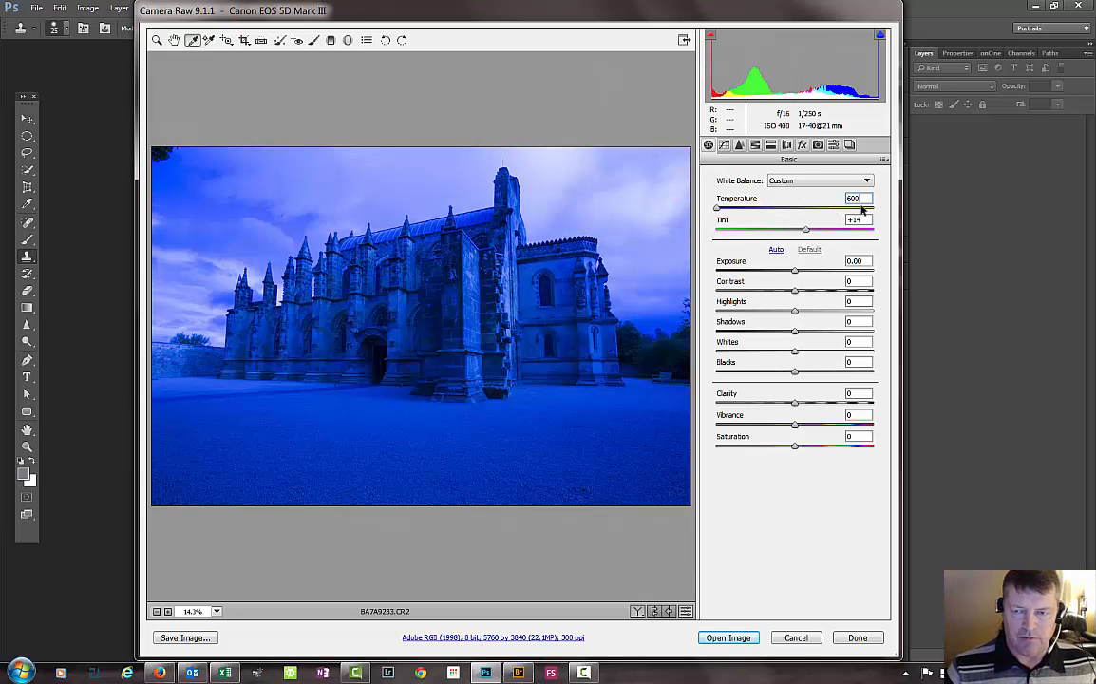
type("0")
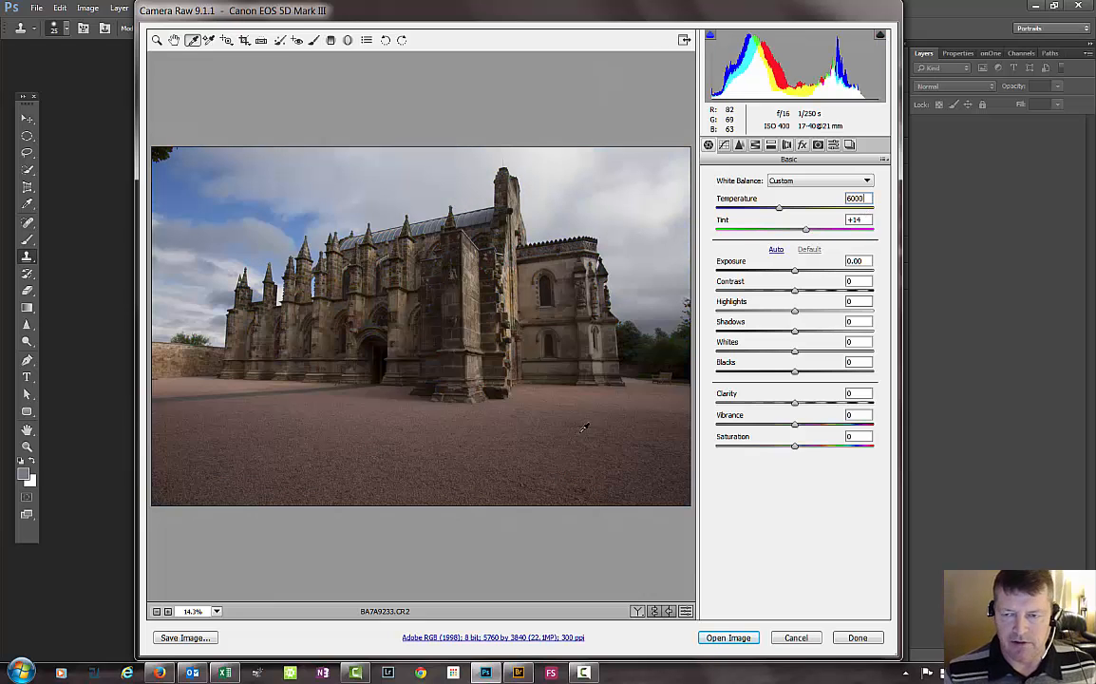
type("6")
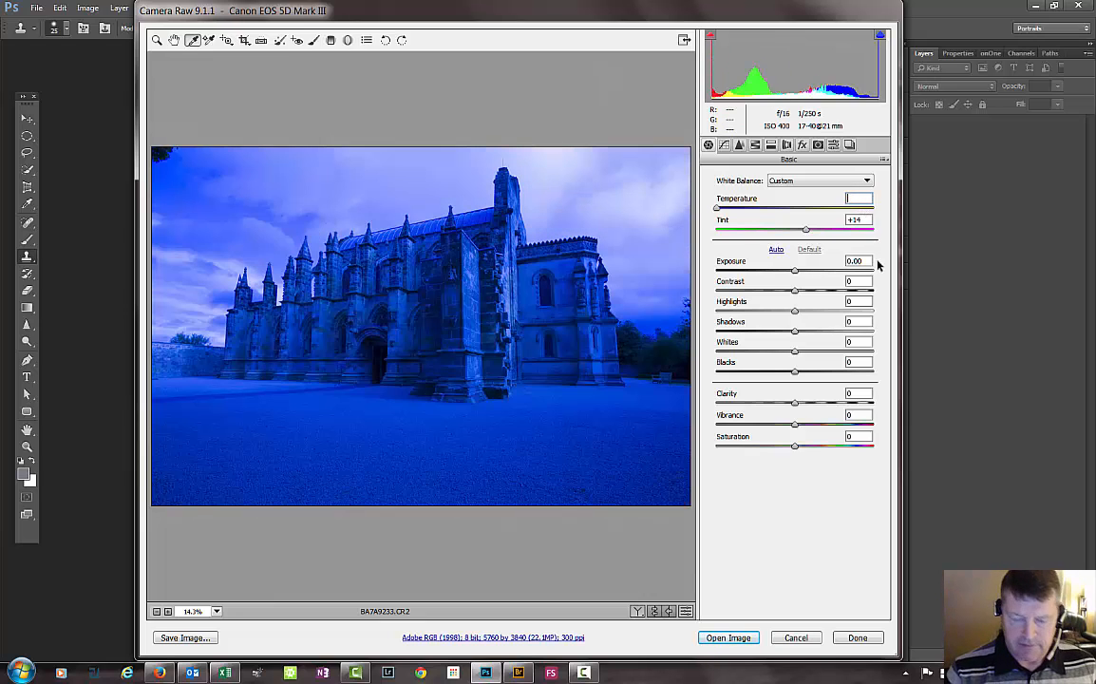
type("500")
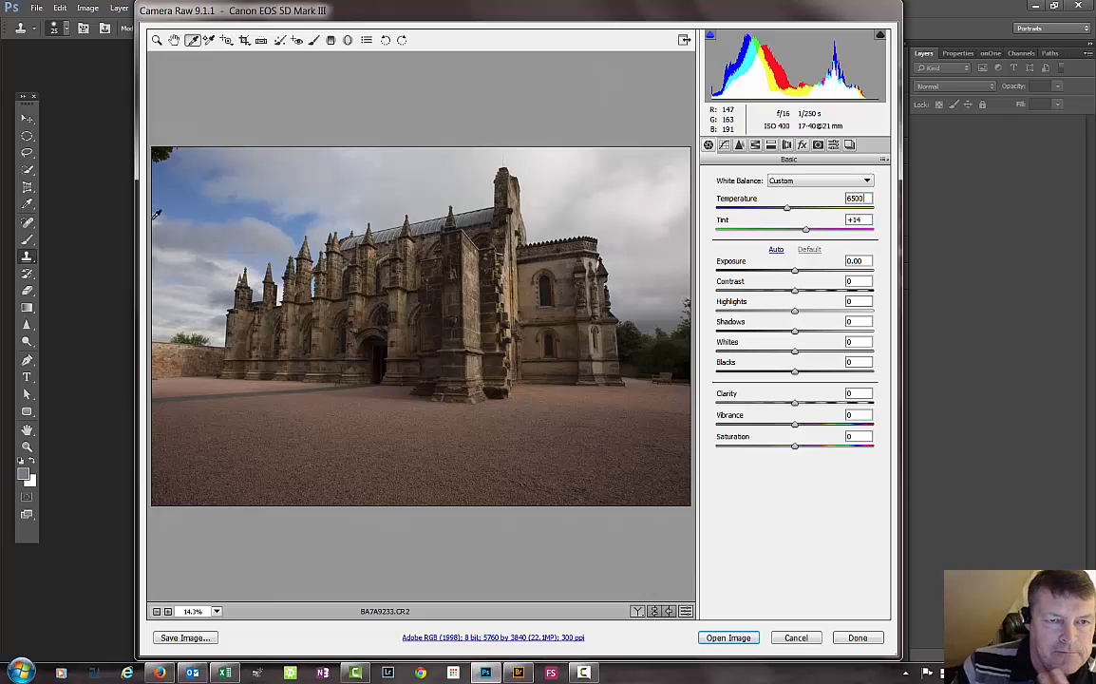
Step: Place a color sampler on the blue sky with the Color Sampler tool, then clear the sampler
left_click(210, 40)
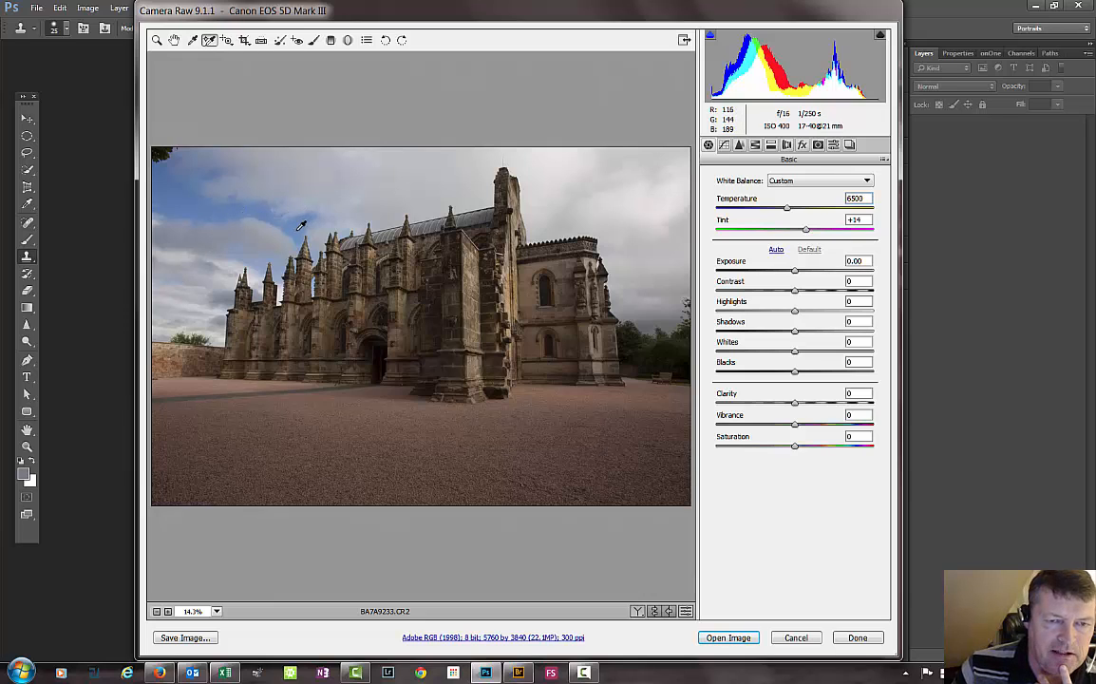
left_click(190, 200)
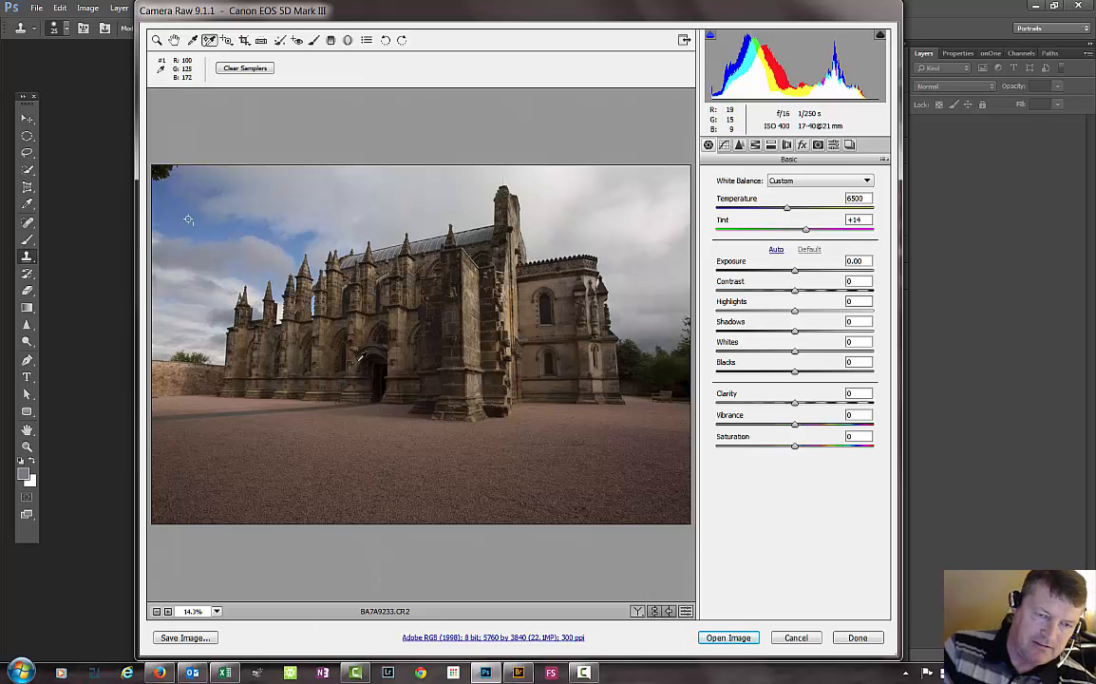
left_click(245, 68)
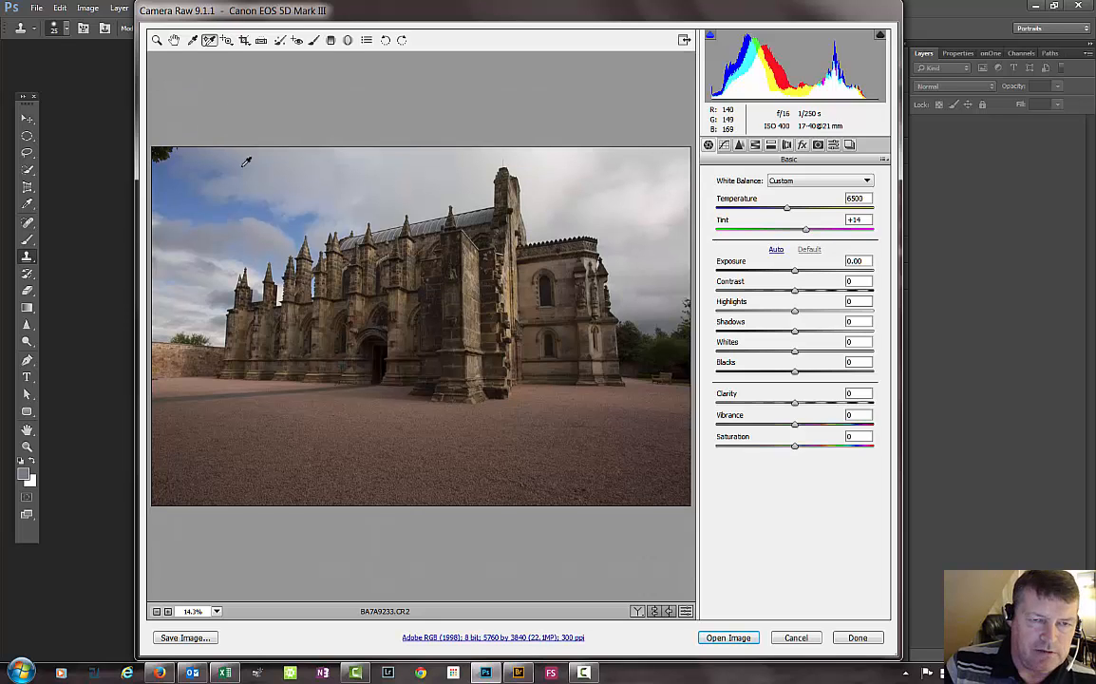
Step: Try the Targeted Adjustment tool in Parametric Curve mode on the sky, chapel wall, gravel and trees, ending with Shadows at +9
left_click(228, 43)
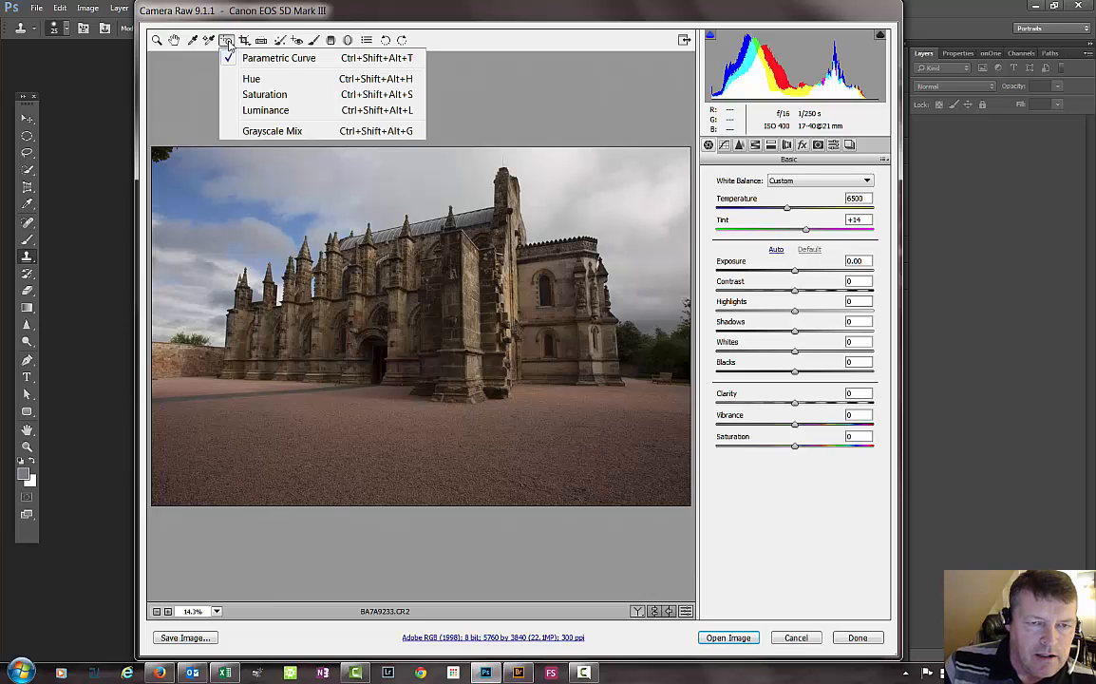
left_click(252, 61)
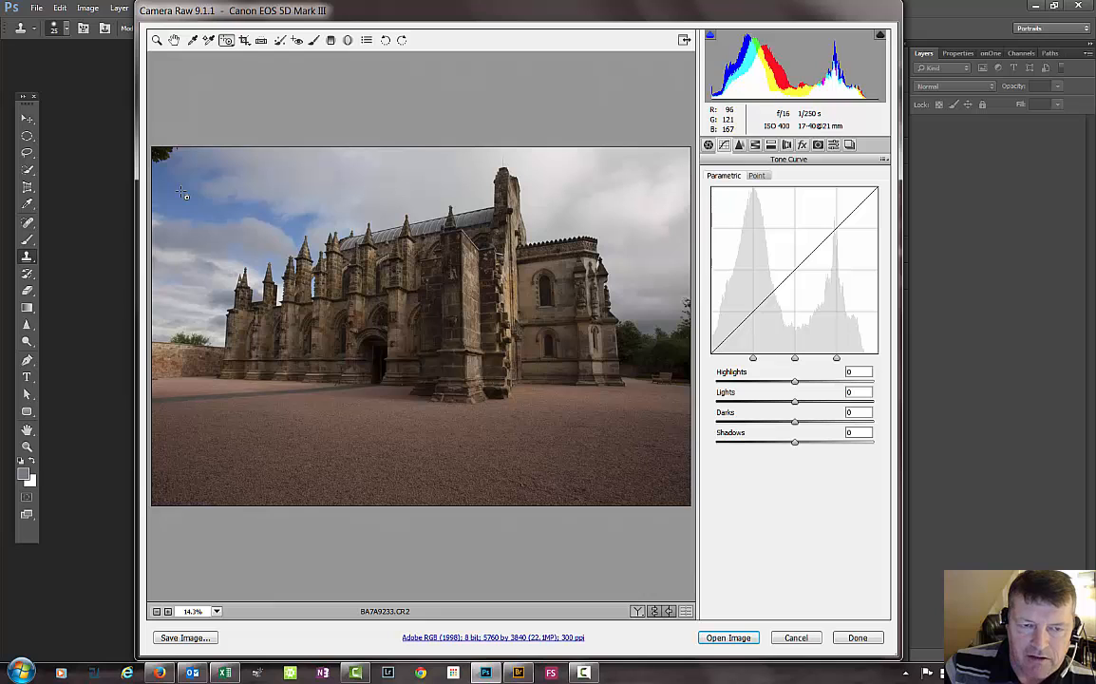
mouse_move(183, 195)
left_mouse_down()
mouse_move(177, 215)
mouse_move(181, 186)
mouse_move(180, 199)
left_mouse_up()
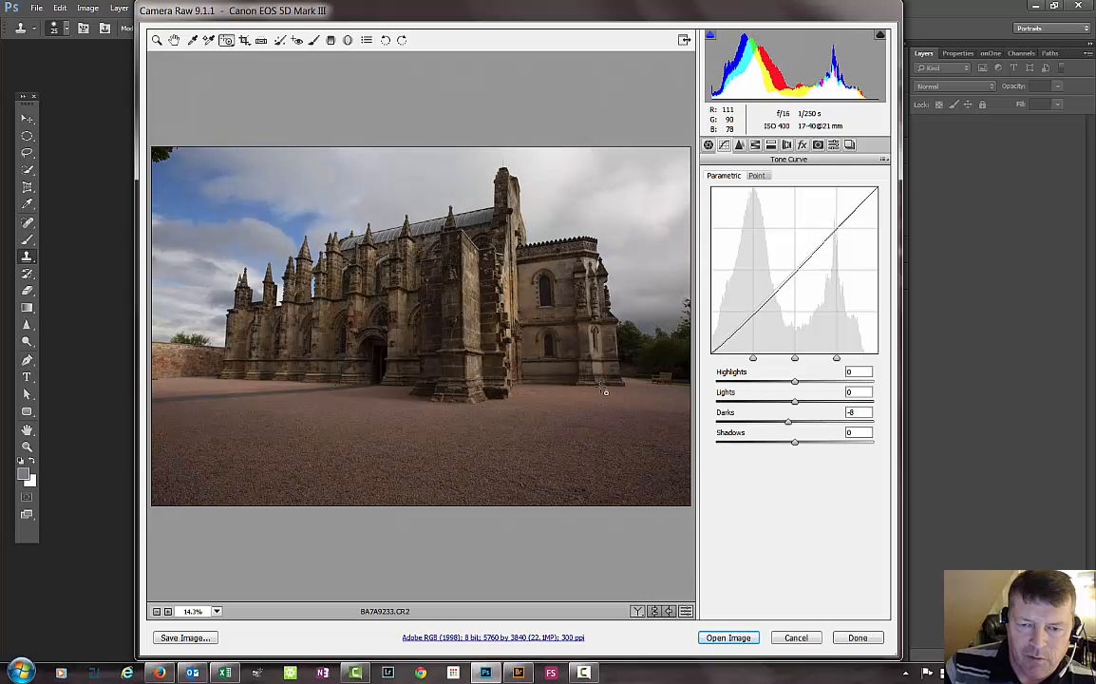
left_click_drag(549, 314, 577, 394)
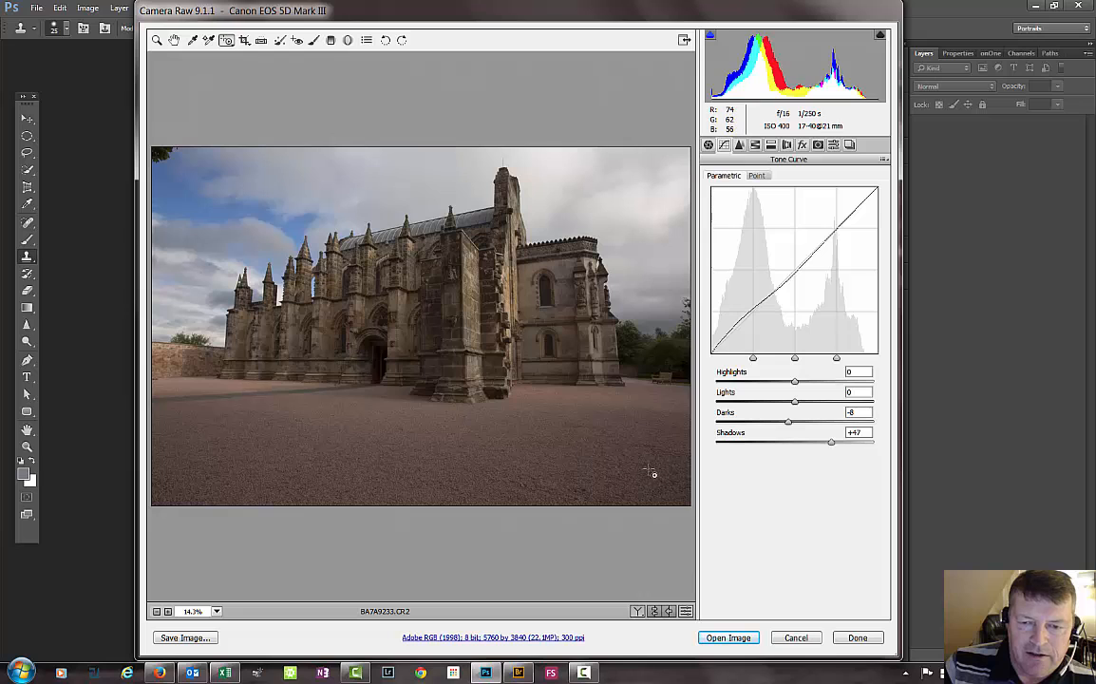
left_click_drag(646, 465, 653, 491)
left_click_drag(673, 348, 678, 368)
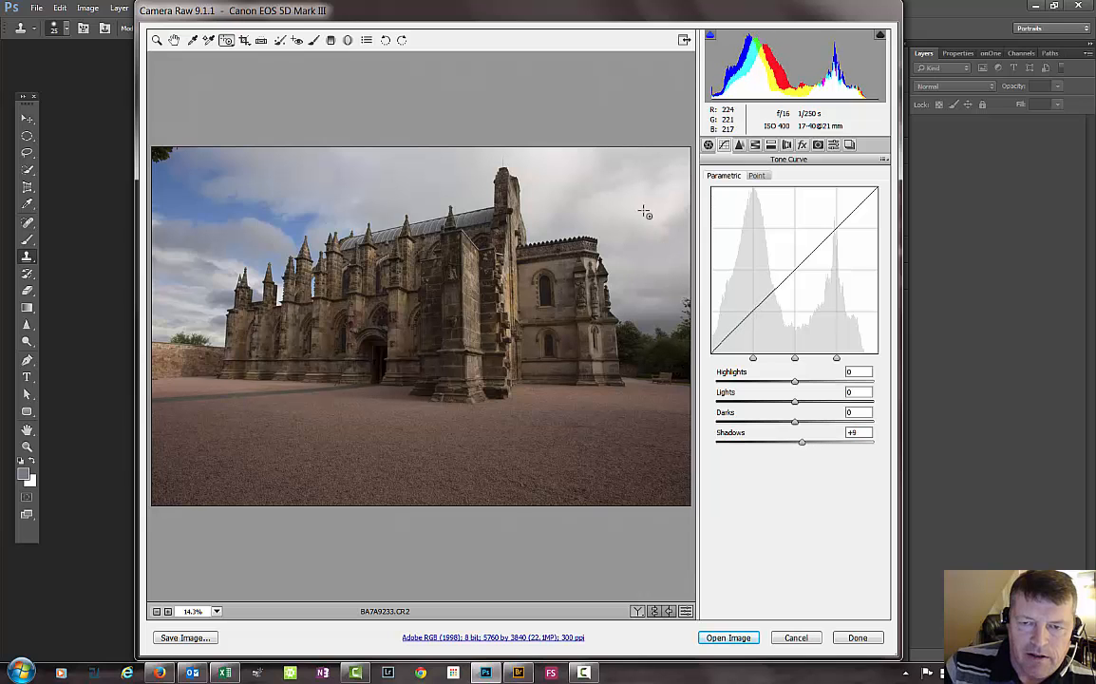
Step: Try targeted tone adjustments on the clouds, blue sky and trees, ending with Highlights +34, Darks -58 and Shadows +100
mouse_move(642, 203)
left_mouse_down()
mouse_move(645, 261)
mouse_move(647, 223)
left_mouse_up()
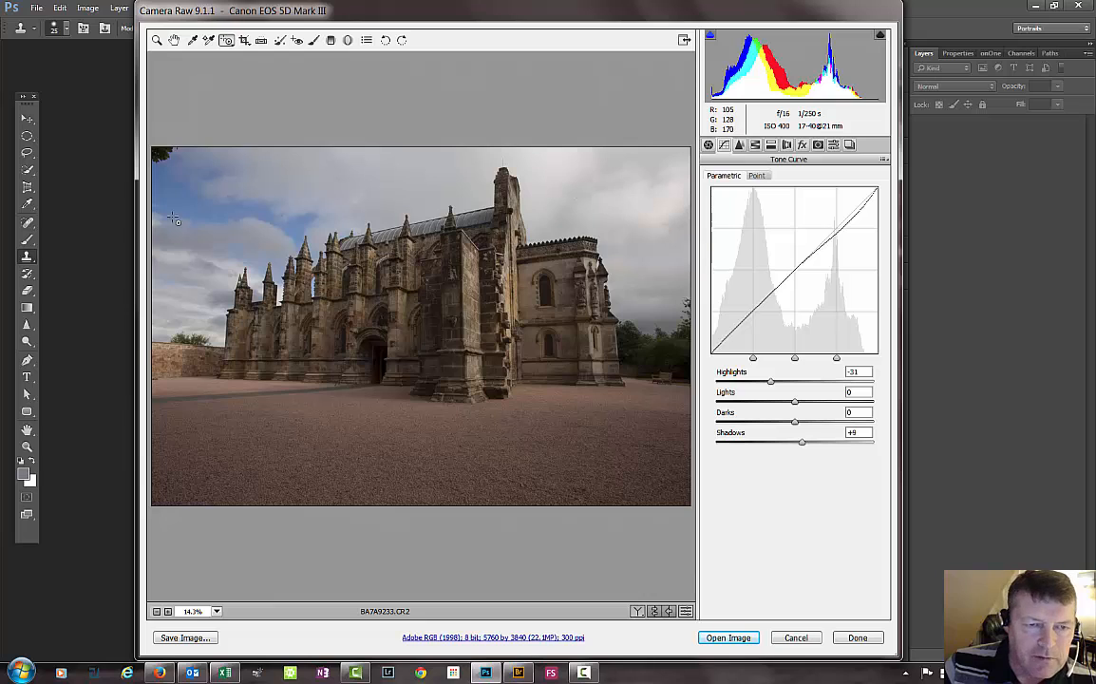
left_click_drag(158, 202, 271, 247)
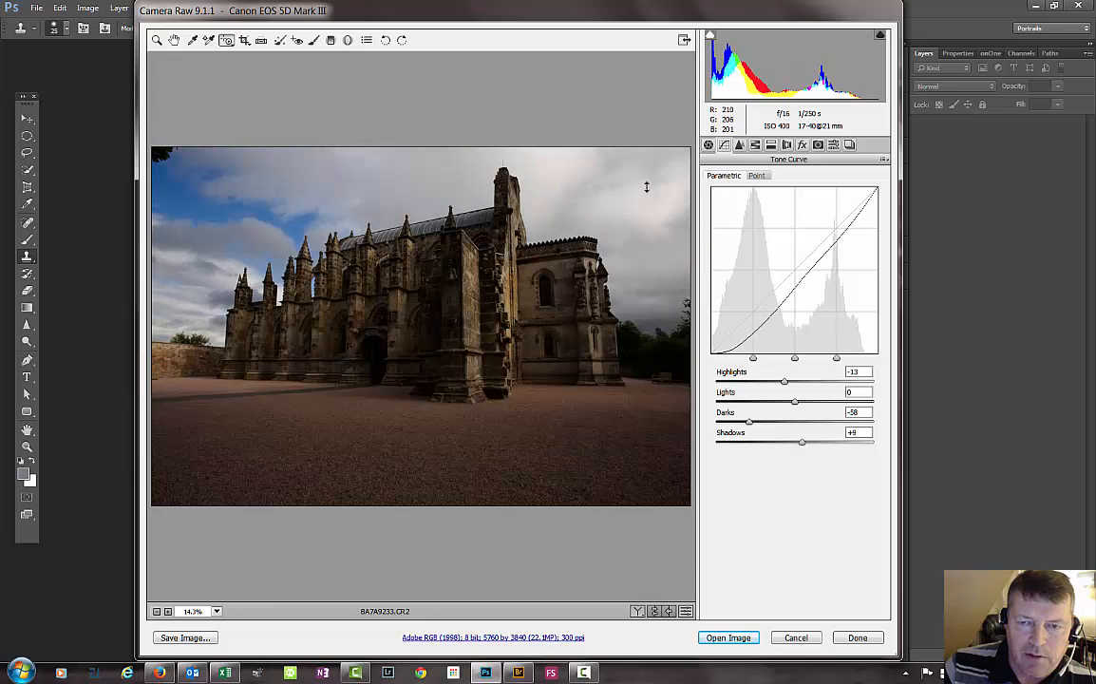
left_click_drag(649, 186, 649, 173)
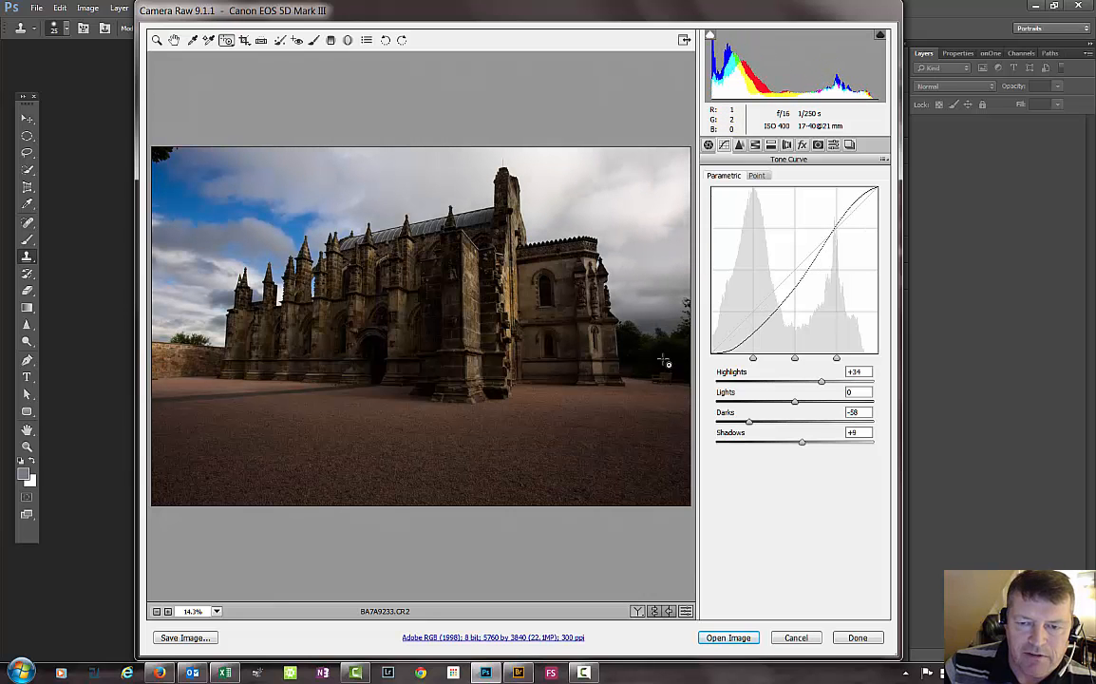
left_click_drag(666, 362, 671, 299)
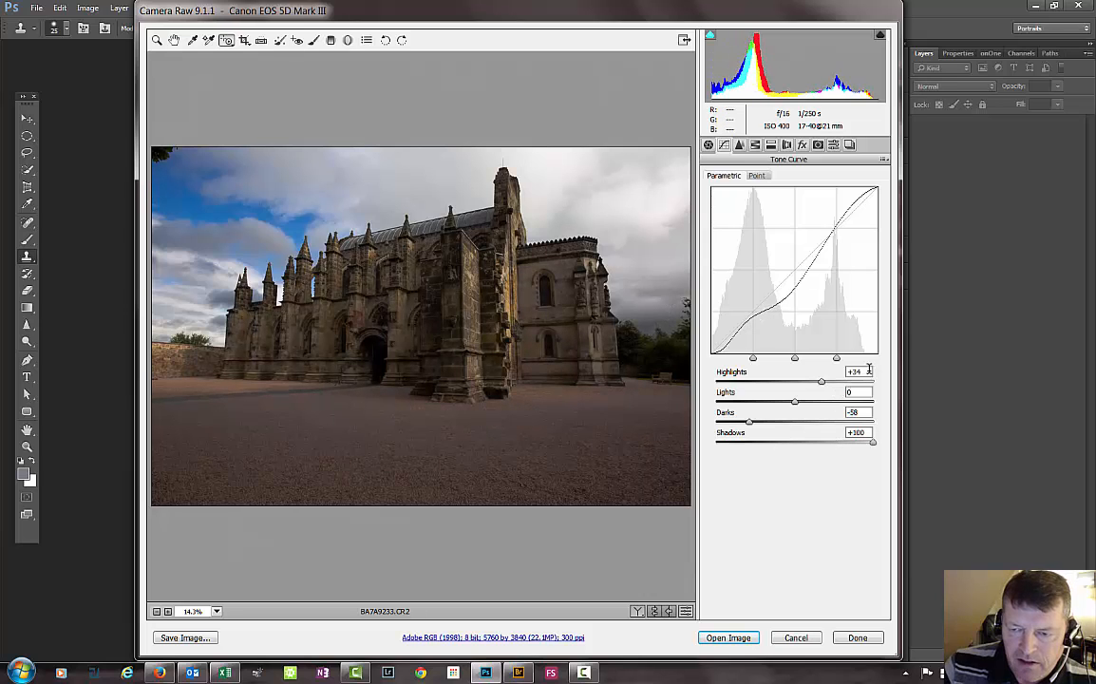
Step: Reset the parametric tone curve by setting Highlights, Darks and Shadows to 0
type("0")
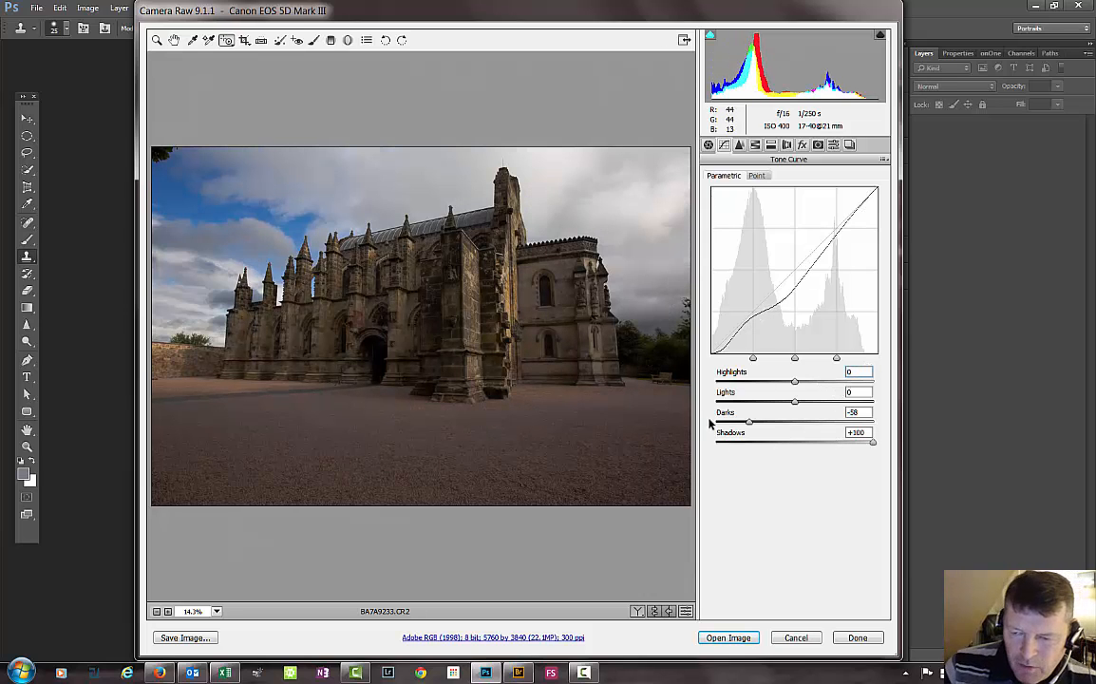
double_click(866, 412)
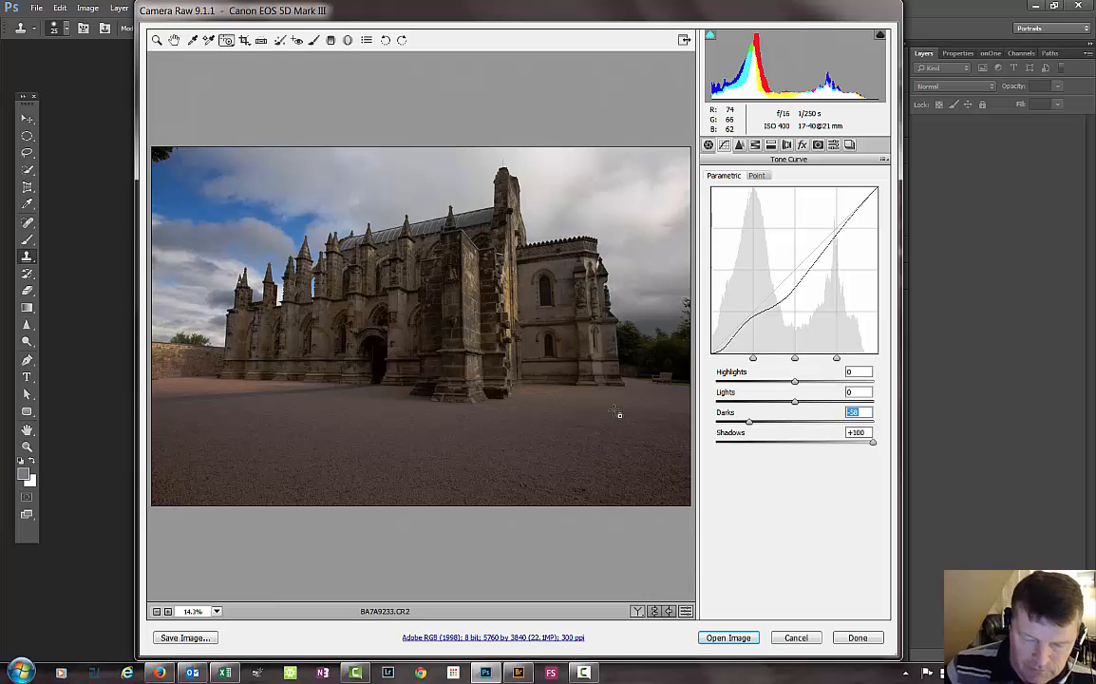
type("0")
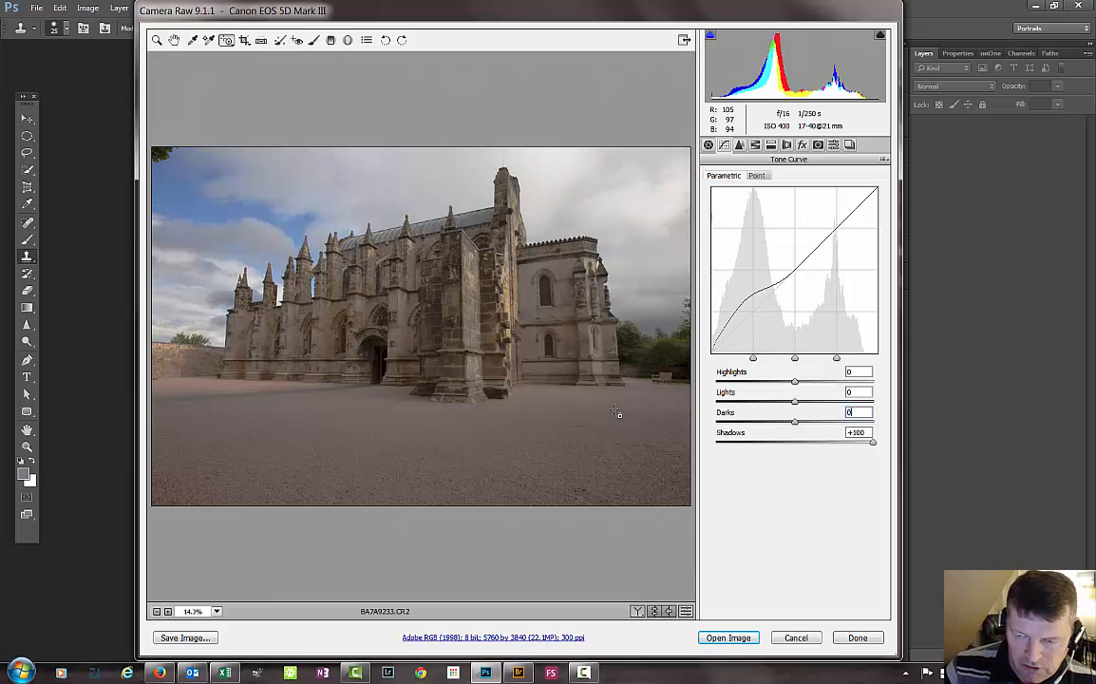
double_click(866, 432)
type("0")
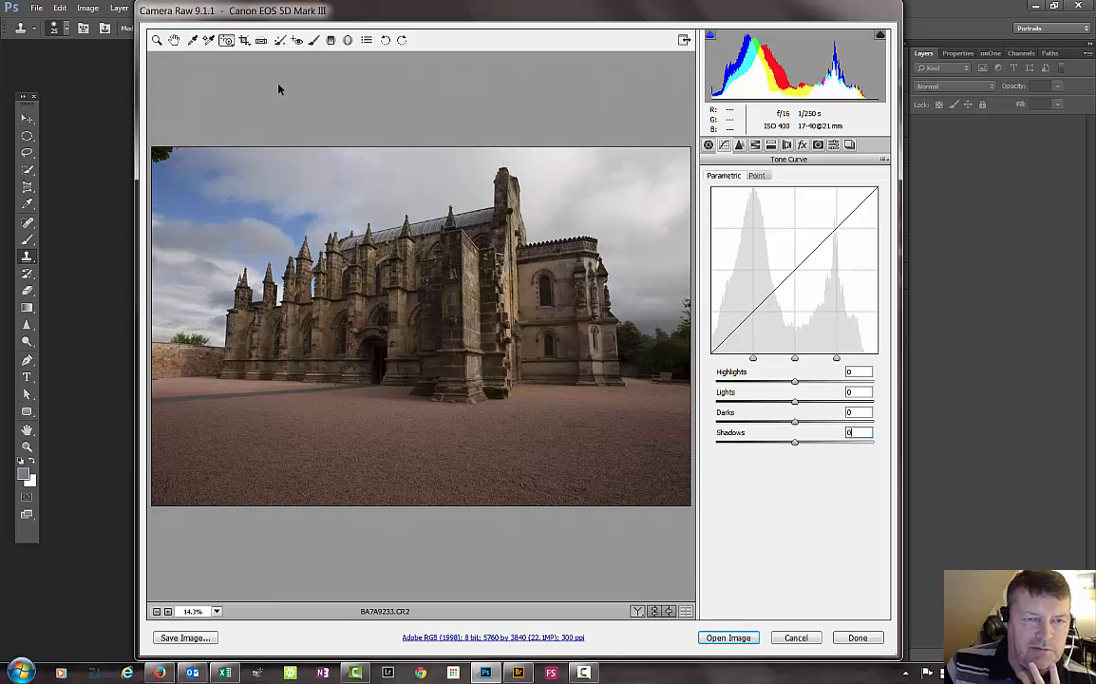
Step: Try an unconstrained crop with the Normal ratio over the chapel's left part and the gravel, then discard it
left_click(244, 40)
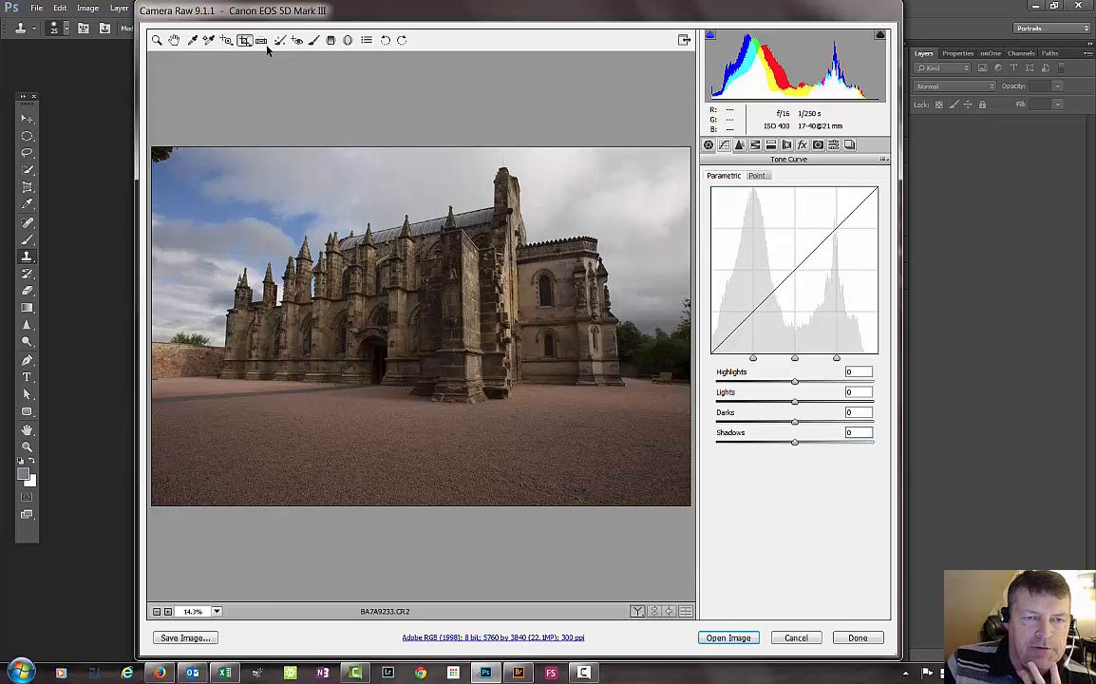
left_click(251, 44)
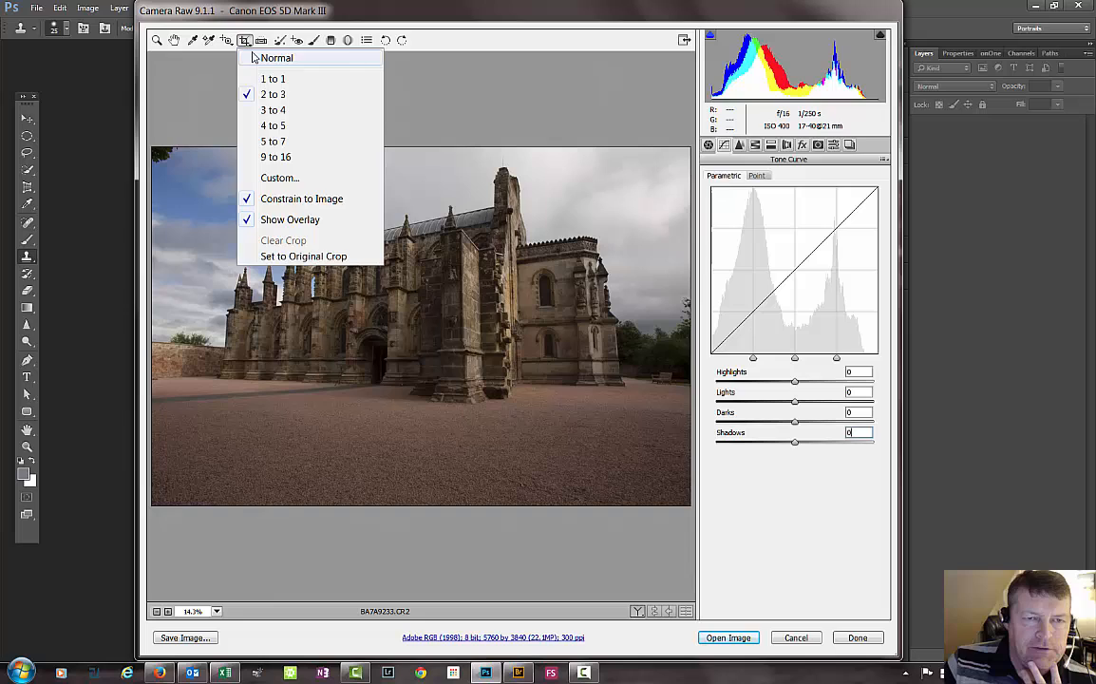
left_click(585, 75)
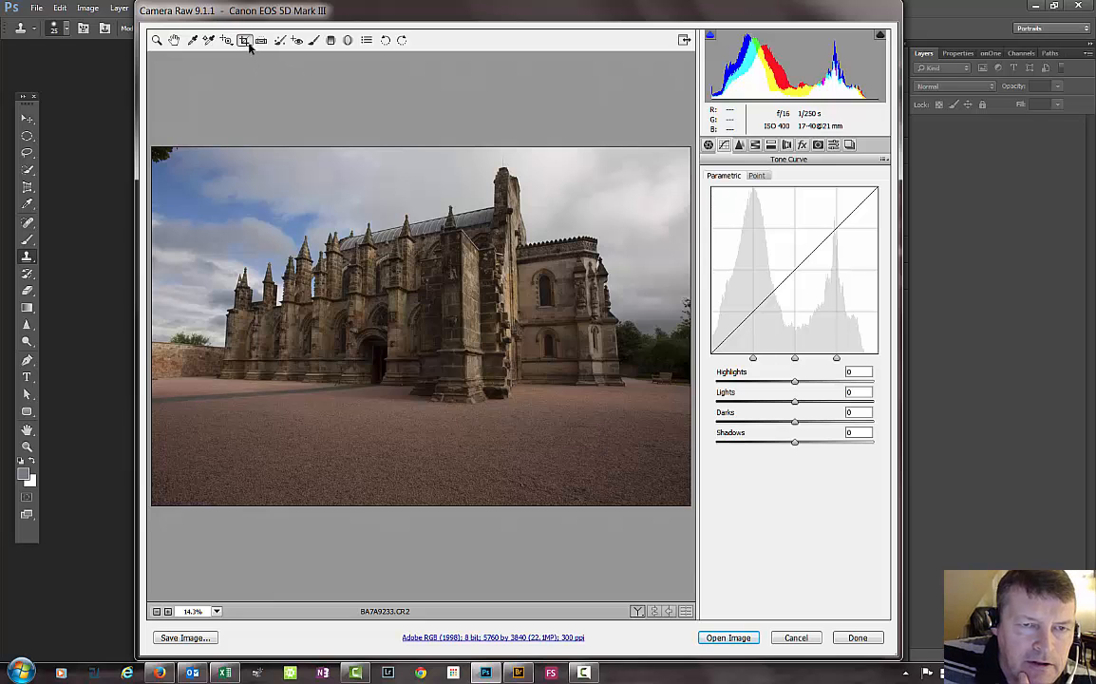
left_click(249, 46)
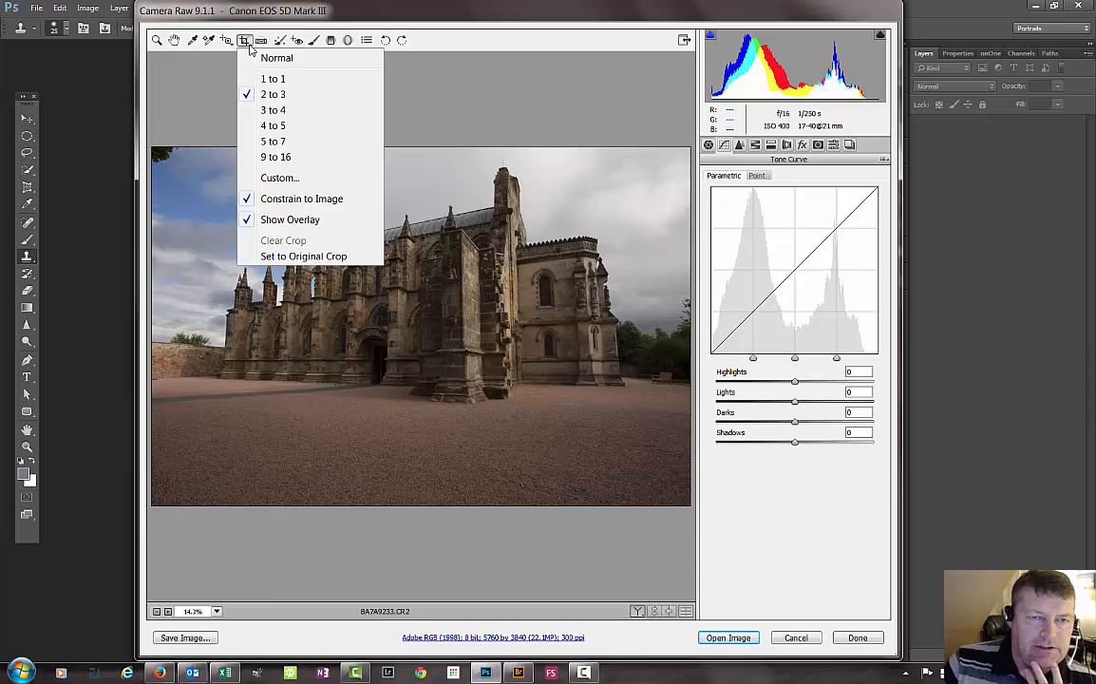
left_click(266, 58)
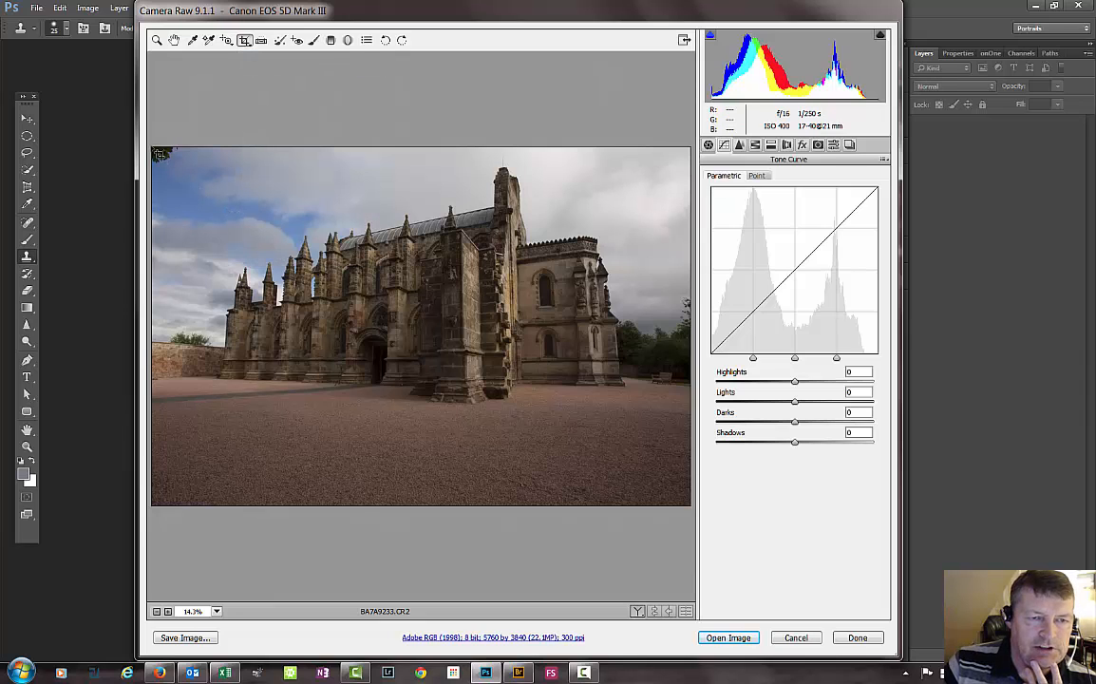
left_click_drag(159, 153, 499, 499)
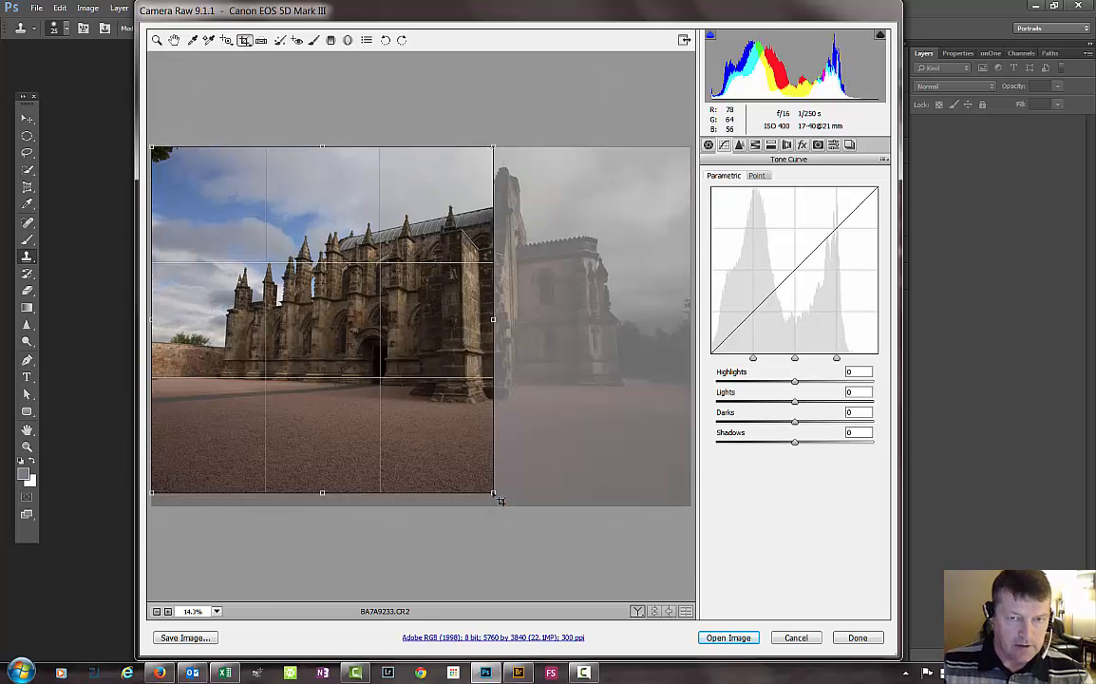
key("Escape")
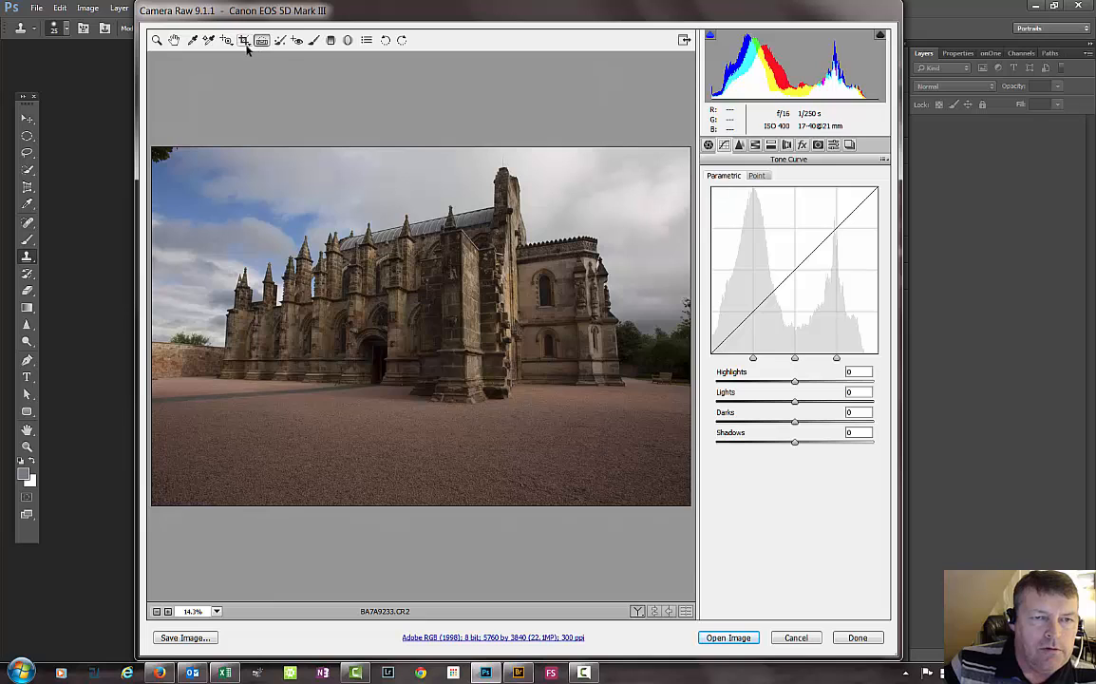
Step: Try a 1 to 1 crop of about 3358 by 3358 pixels around the chapel's spired side, then discard it
left_click(244, 42)
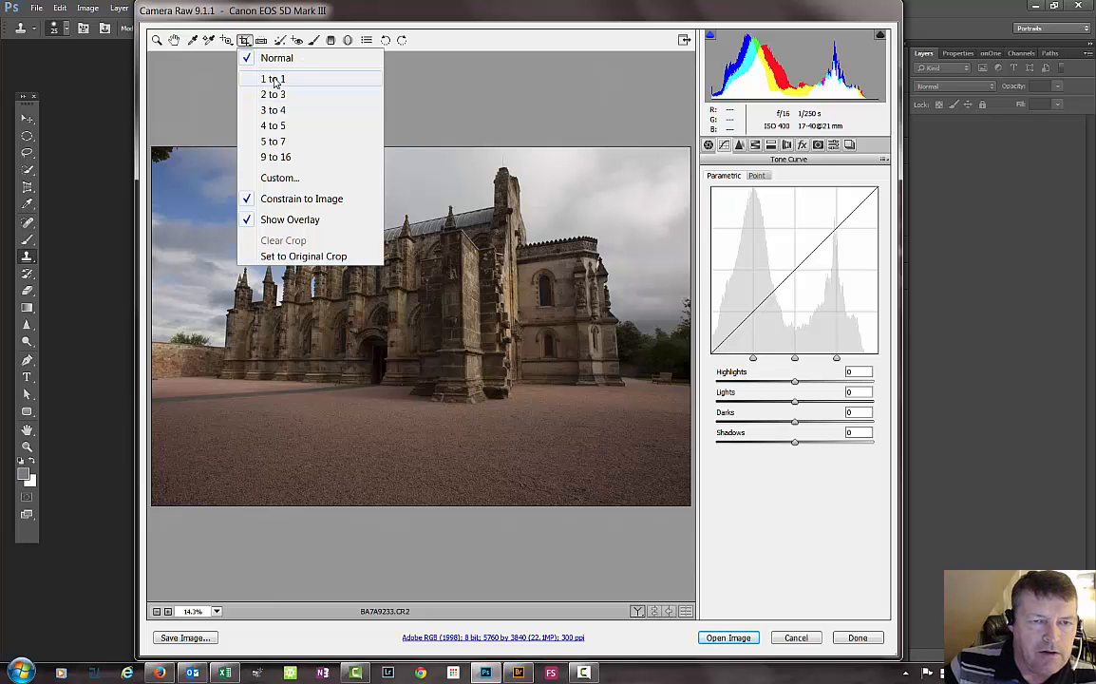
left_click(274, 80)
left_click_drag(238, 186, 893, 506)
left_click_drag(426, 322, 402, 298)
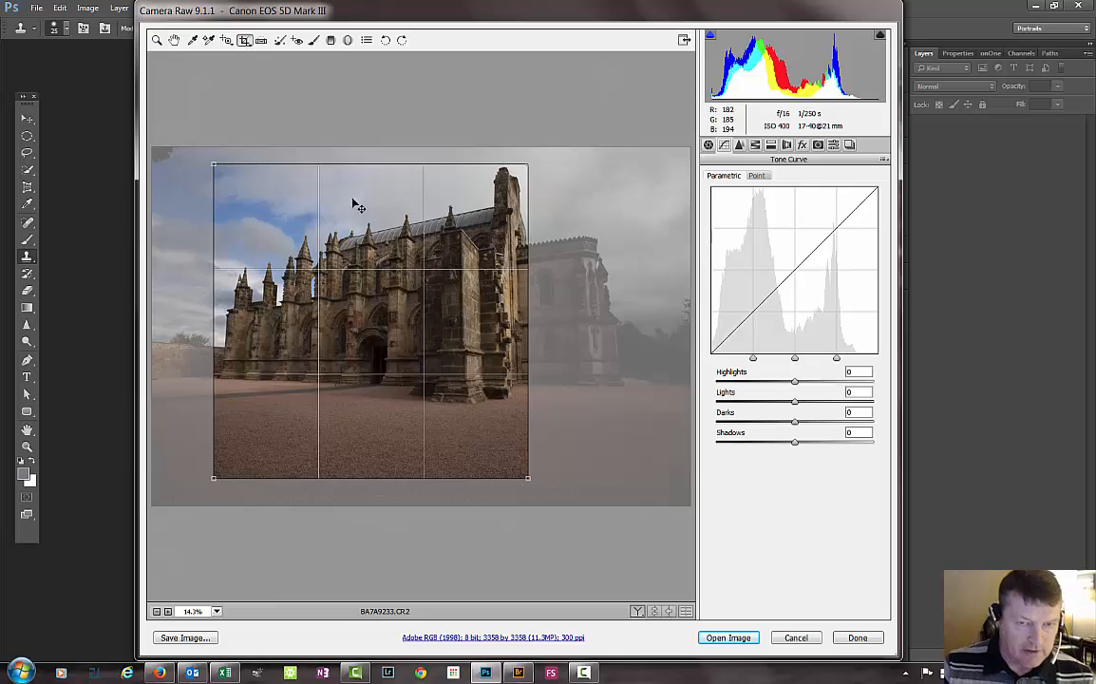
key("Escape")
Step: Crop the photo at a 4 to 5 ratio around the whole chapel, about 4617 by 3694 pixels, and apply it
left_click(246, 42)
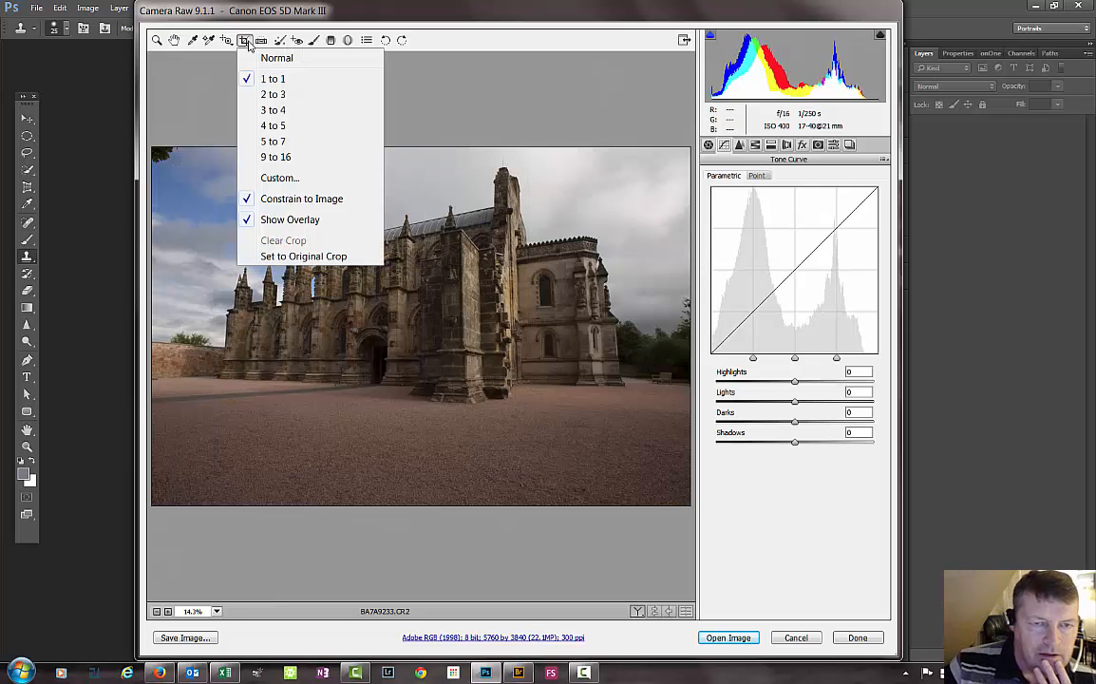
left_click(274, 125)
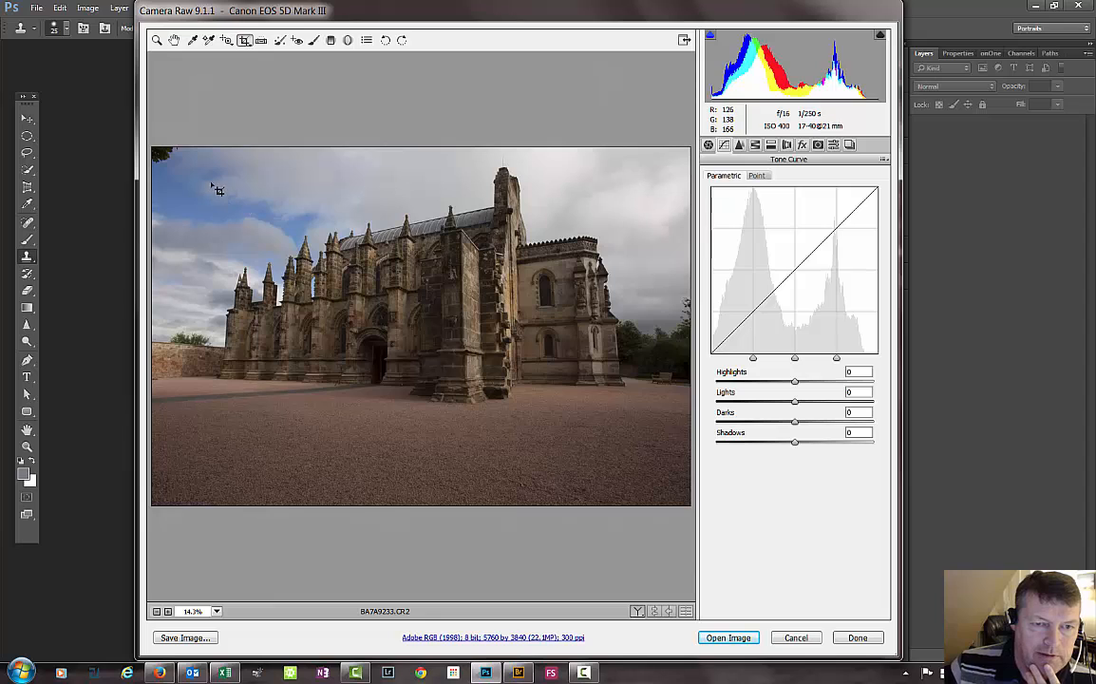
left_click_drag(211, 182, 496, 411)
left_click_drag(631, 424, 727, 464)
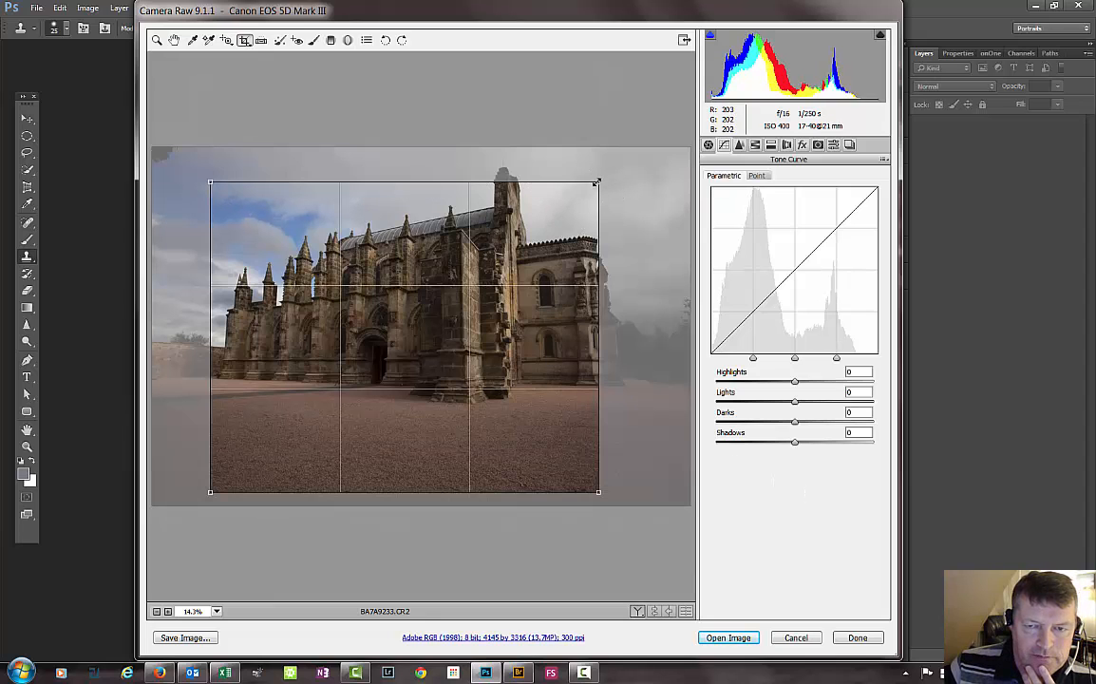
left_click_drag(598, 181, 643, 145)
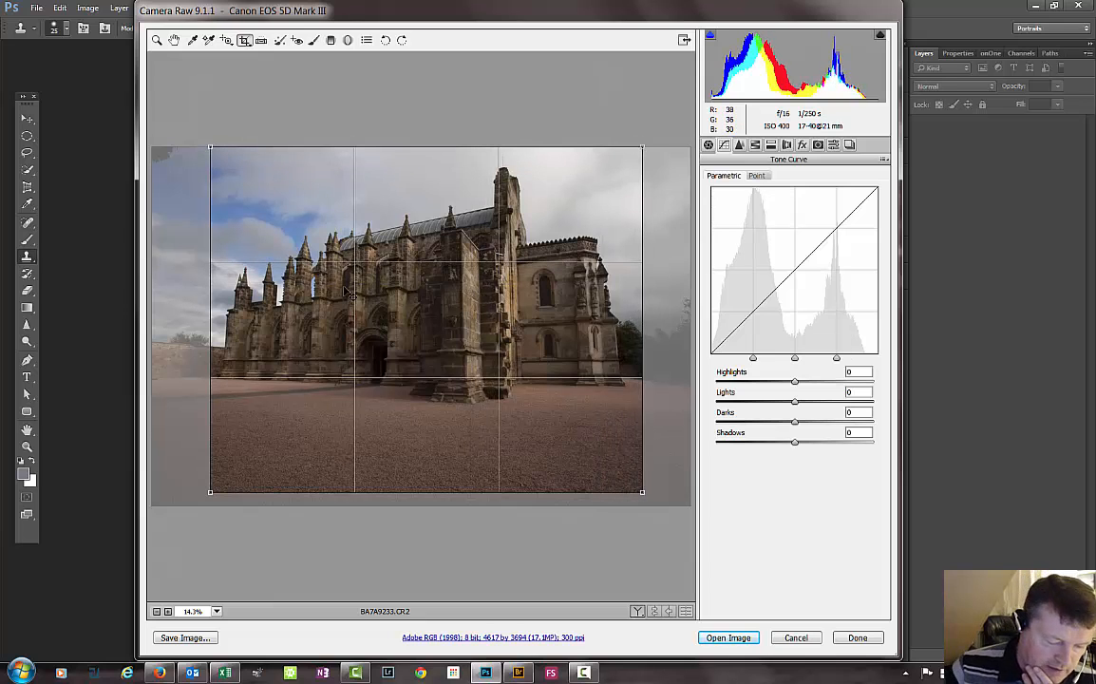
key("Return")
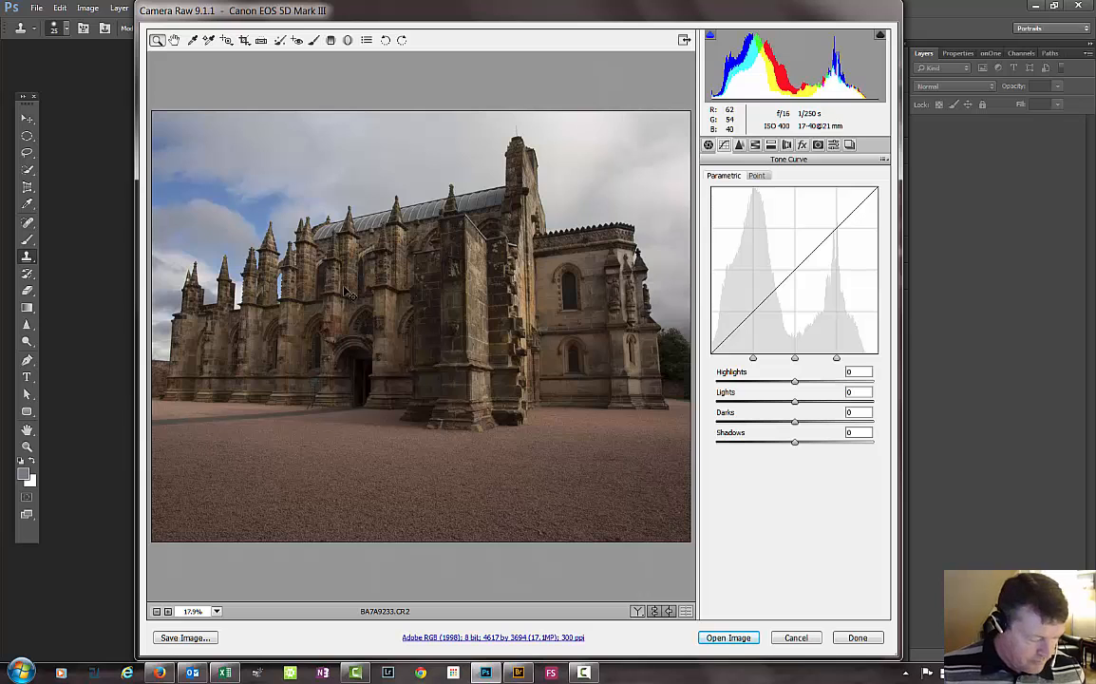
Step: Undo the last crop resize, then clear the 4 to 5 crop from the photo
key("ctrl+z")
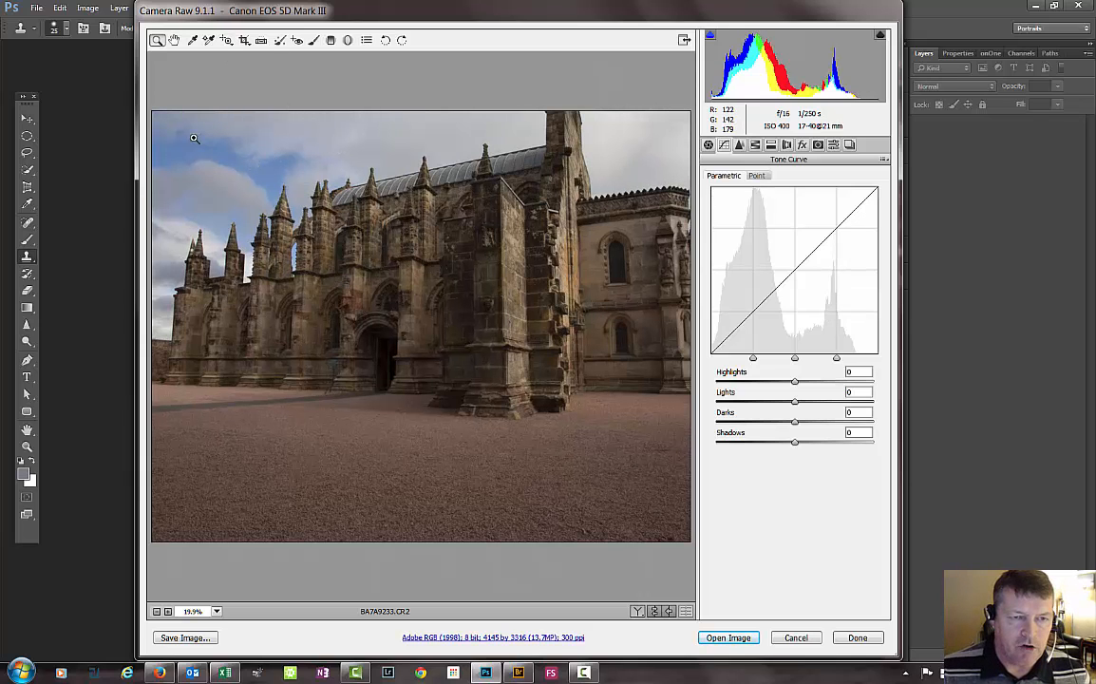
left_click(244, 41)
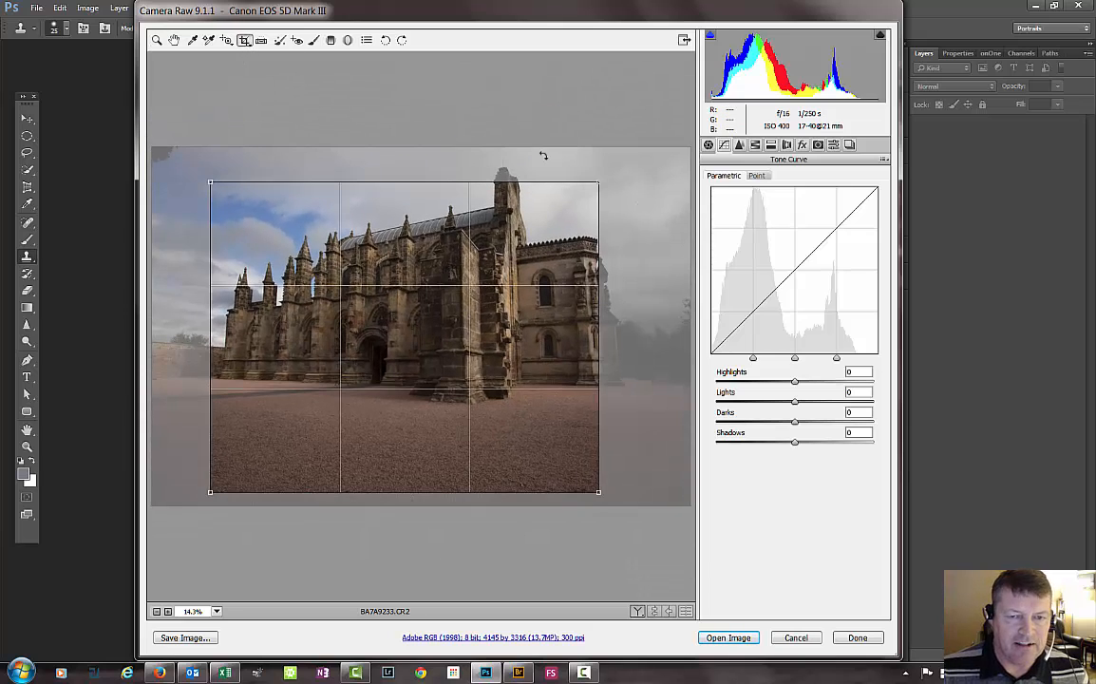
right_click(623, 254)
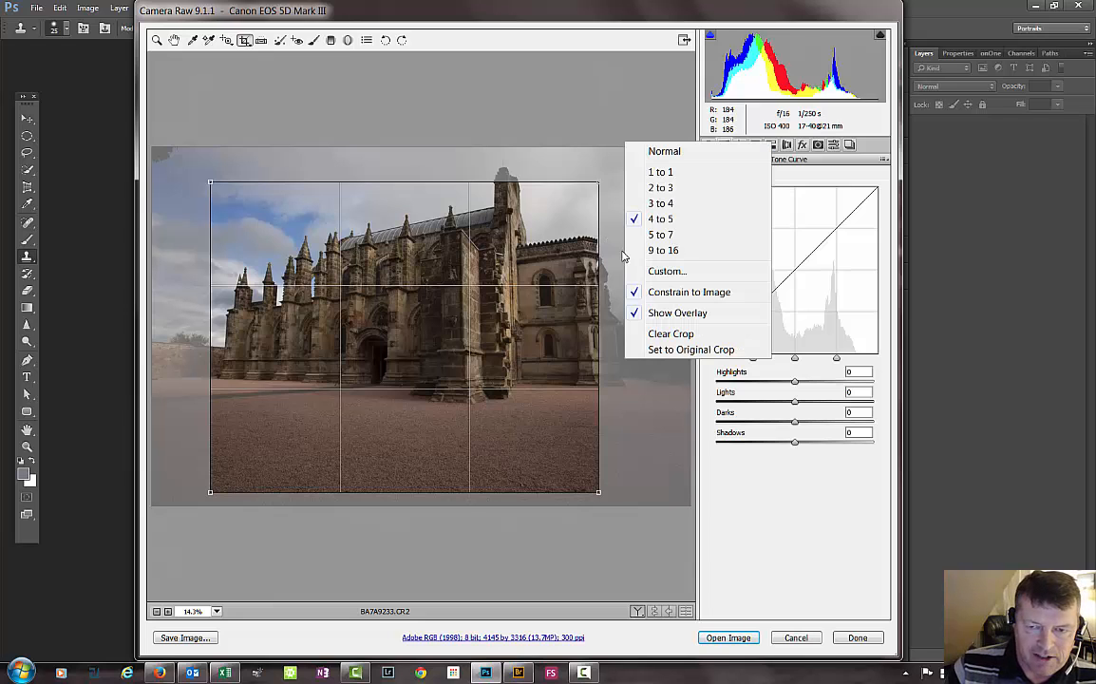
left_click(670, 333)
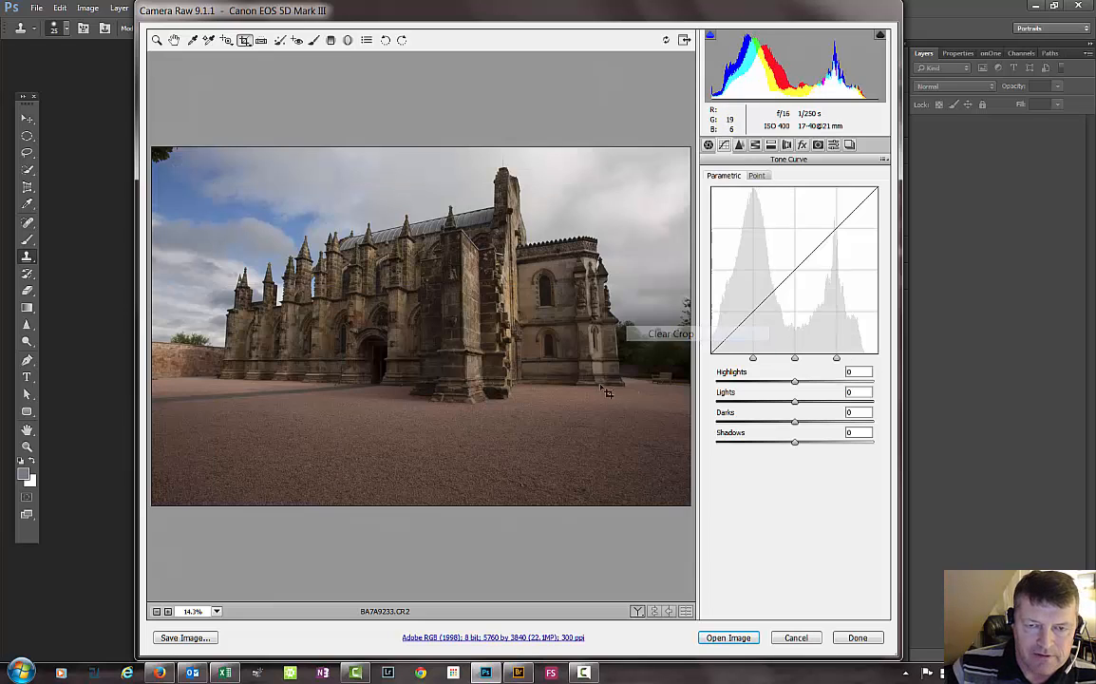
Step: Set a custom 10 to 5 crop ratio and draw a crop of about 5348 by 2674 pixels over the chapel
right_click(243, 202)
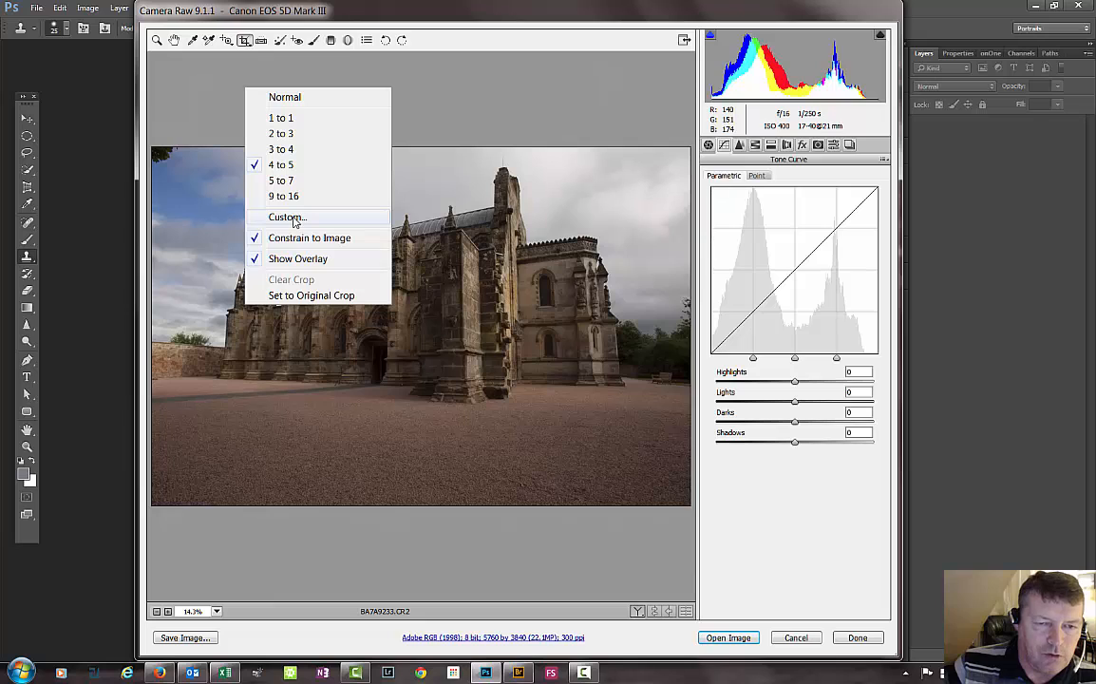
left_click(287, 218)
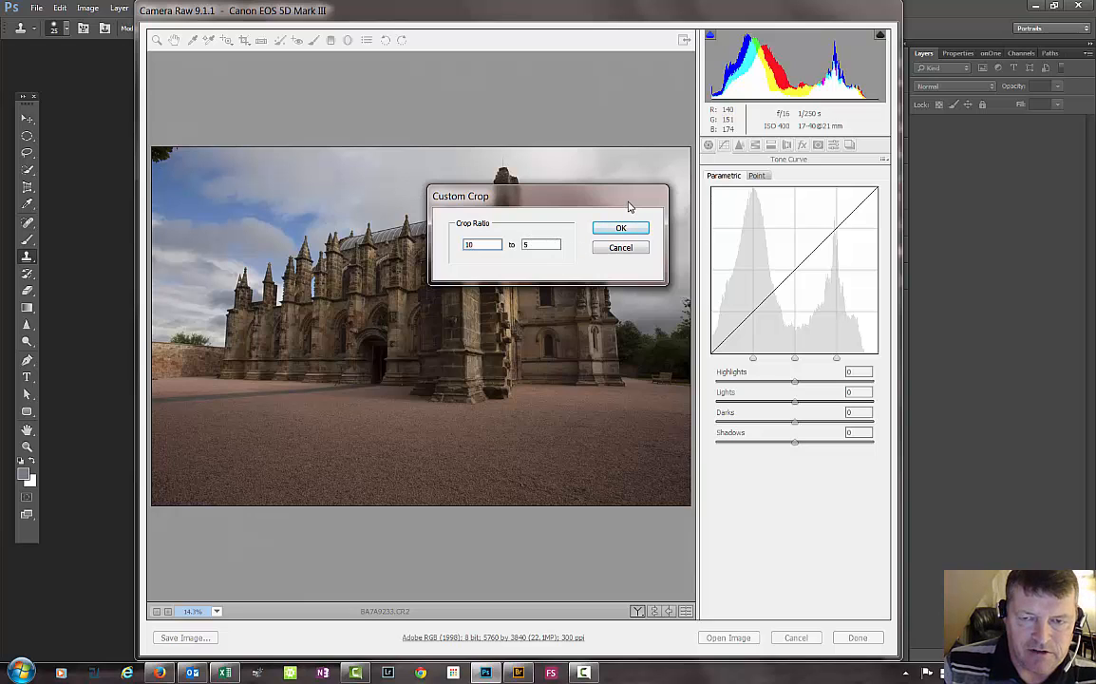
left_click(620, 228)
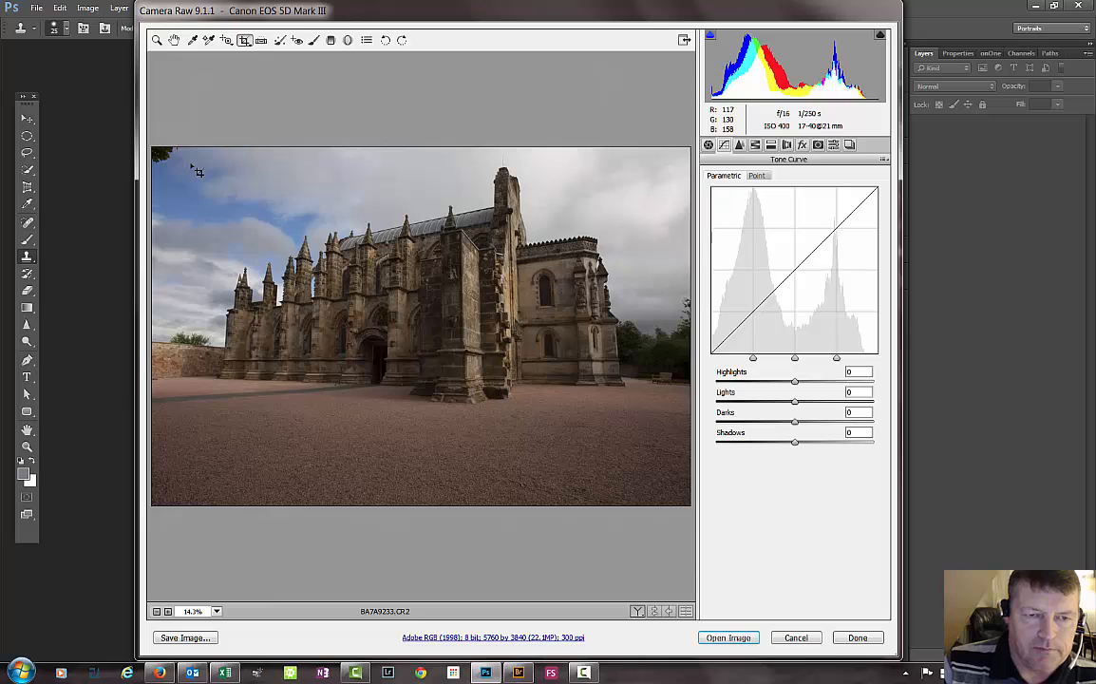
left_click_drag(193, 167, 748, 447)
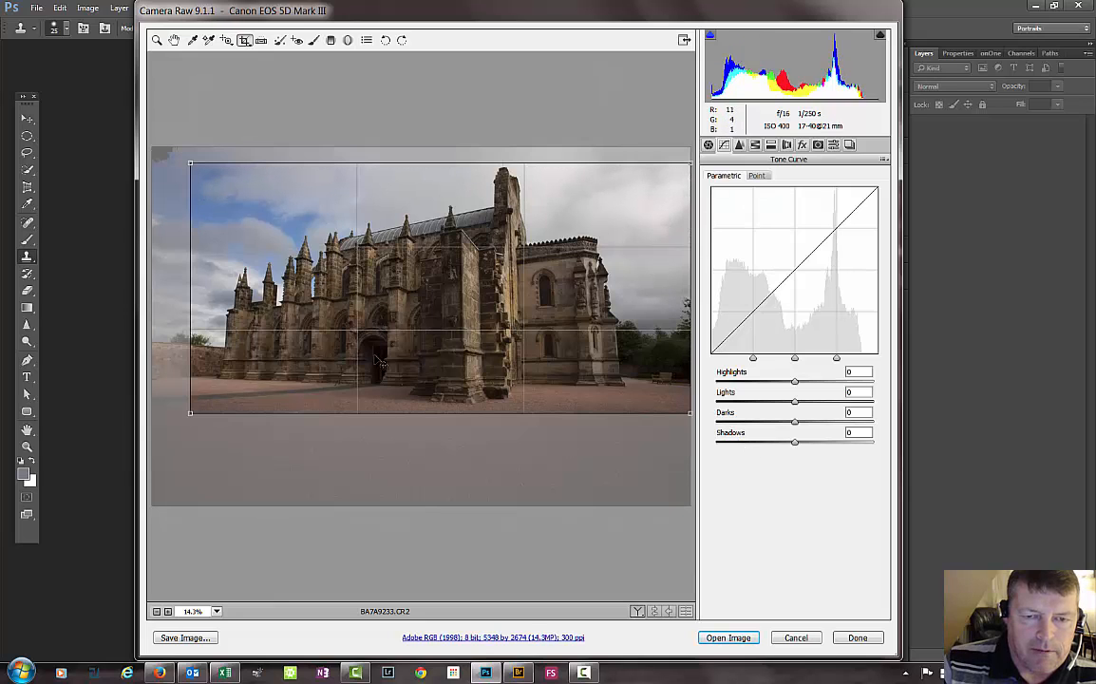
Step: Move the 10 to 5 crop to the photo's upper edge, enlarge it to the full 5760-pixel width and apply it
mouse_move(454, 372)
left_mouse_down()
mouse_move(428, 381)
mouse_move(434, 362)
left_mouse_up()
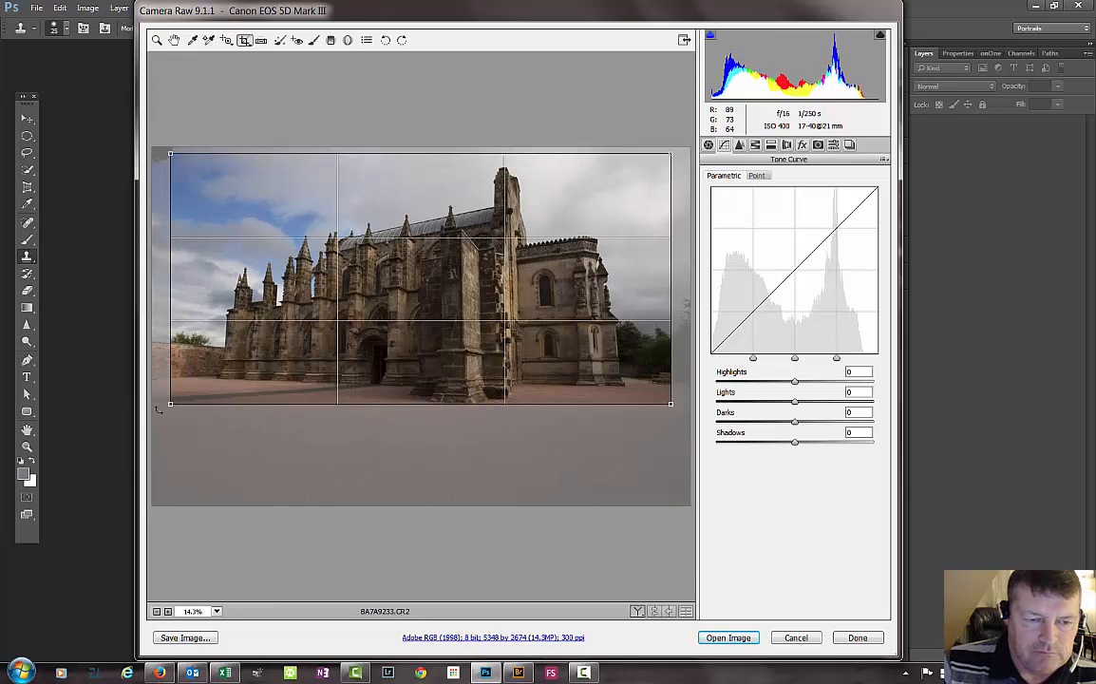
left_click_drag(170, 404, 152, 413)
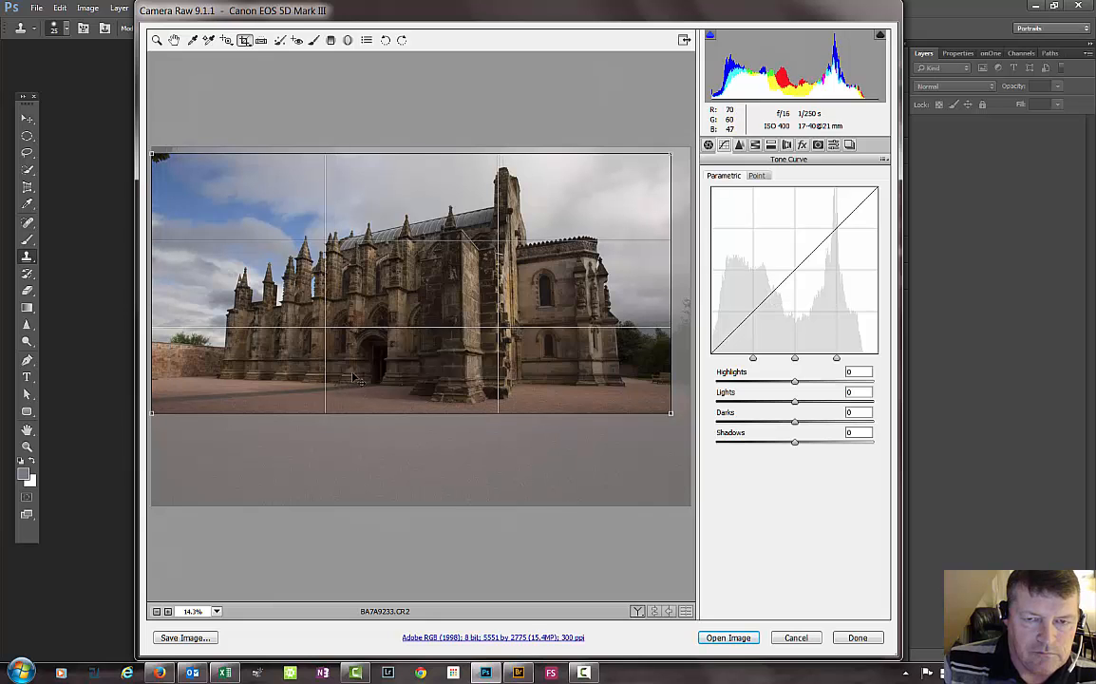
left_click_drag(354, 378, 354, 371)
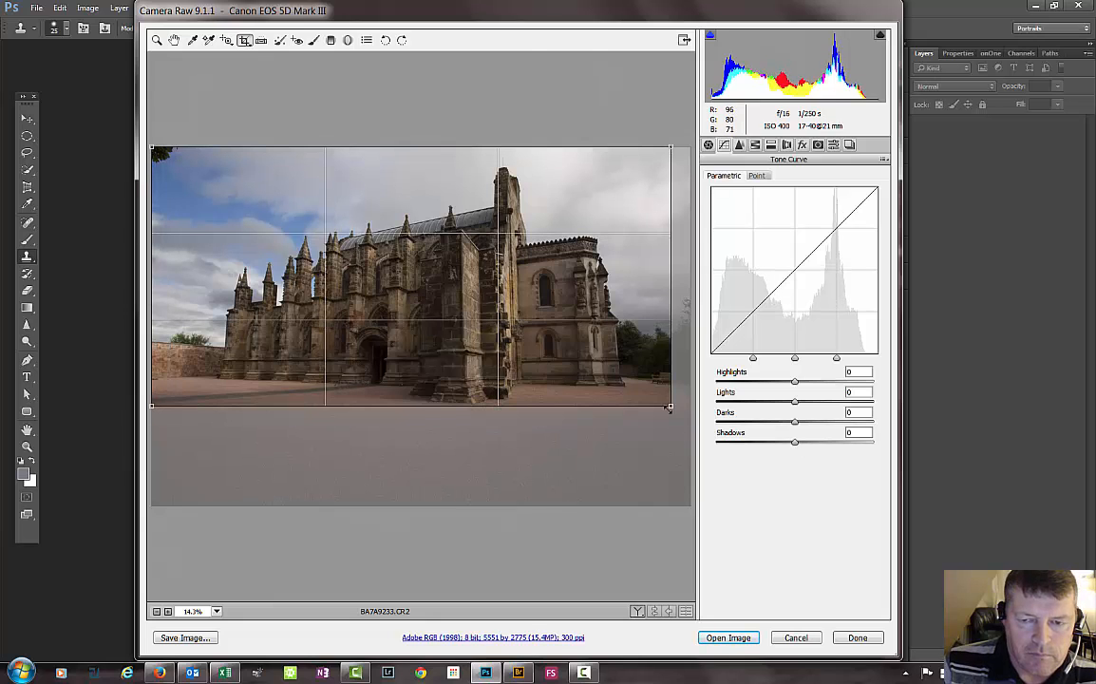
left_click_drag(670, 406, 691, 414)
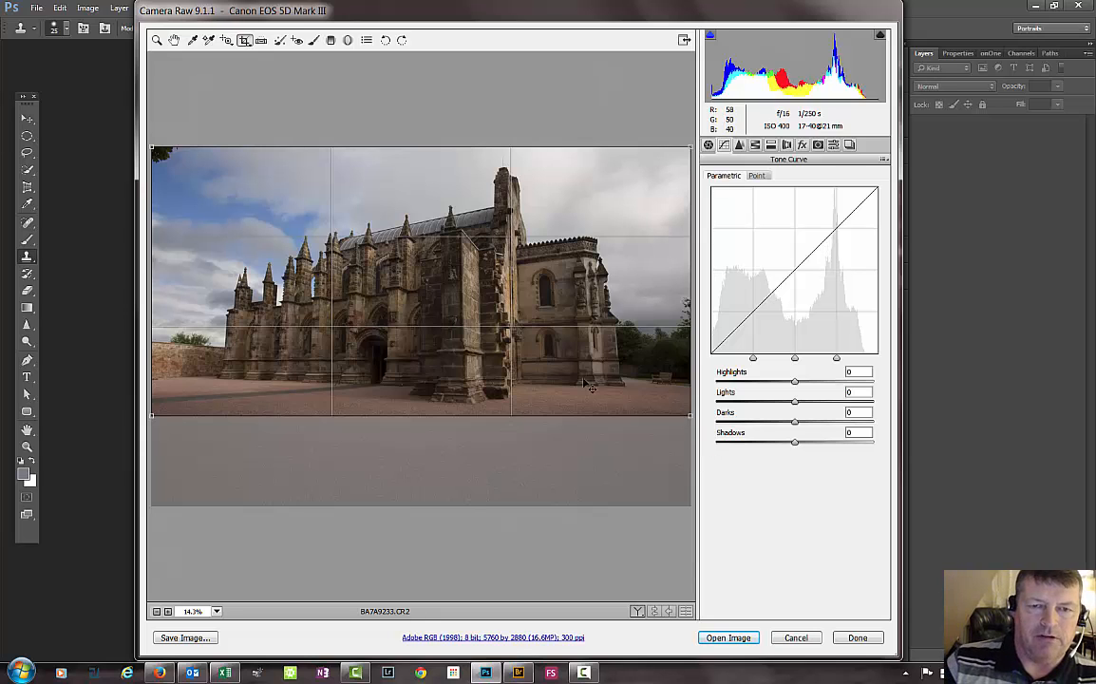
key("Return")
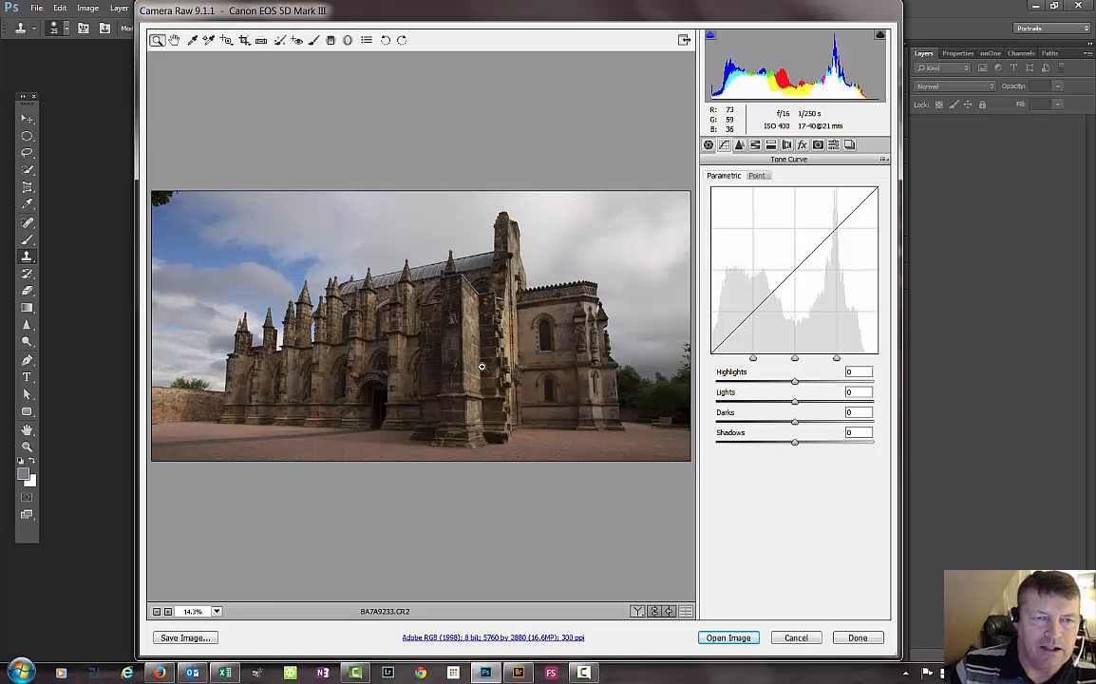
Step: Clear the 10 to 5 crop and set the crop ratio to 2 to 3
left_click(244, 41)
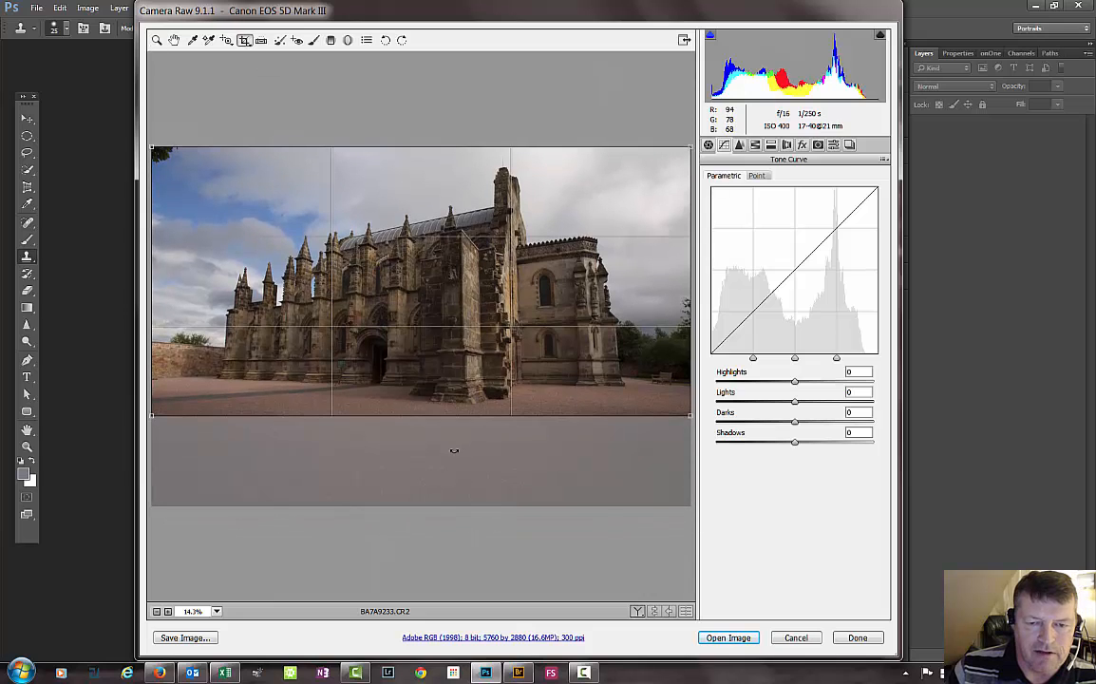
right_click(455, 452)
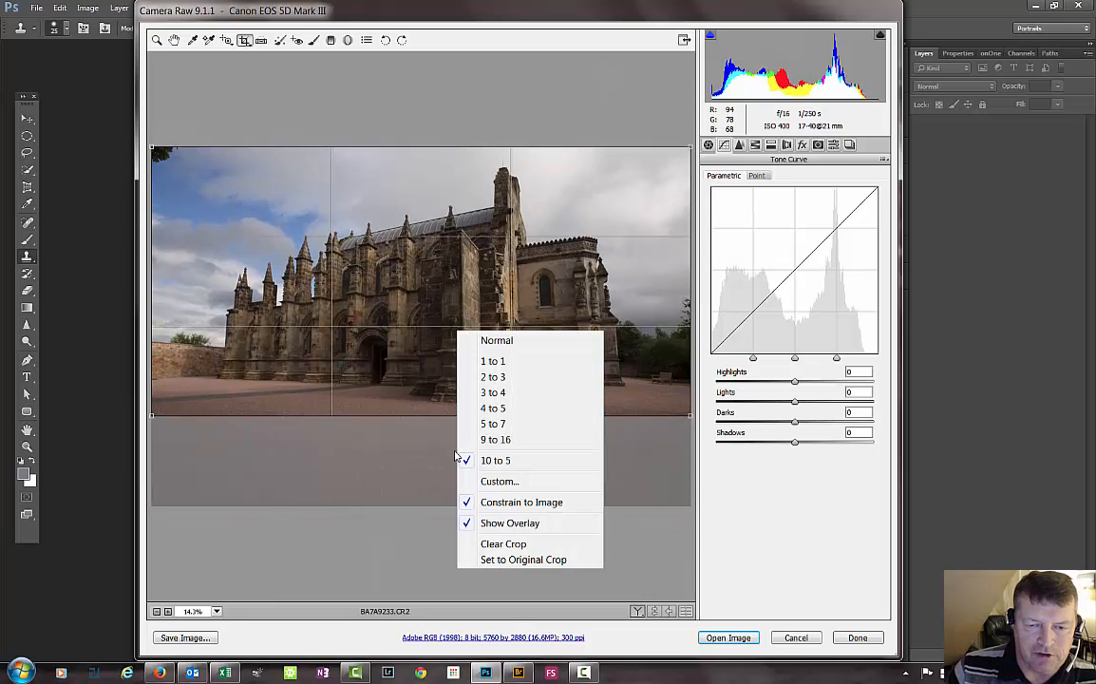
left_click(492, 544)
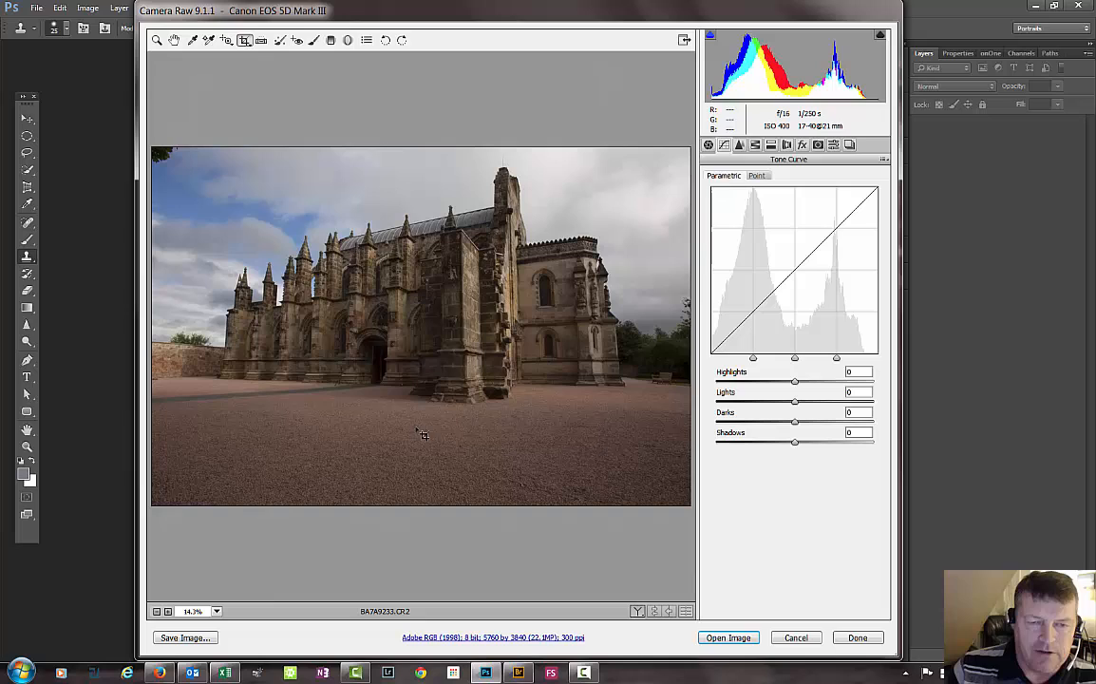
left_click(245, 42)
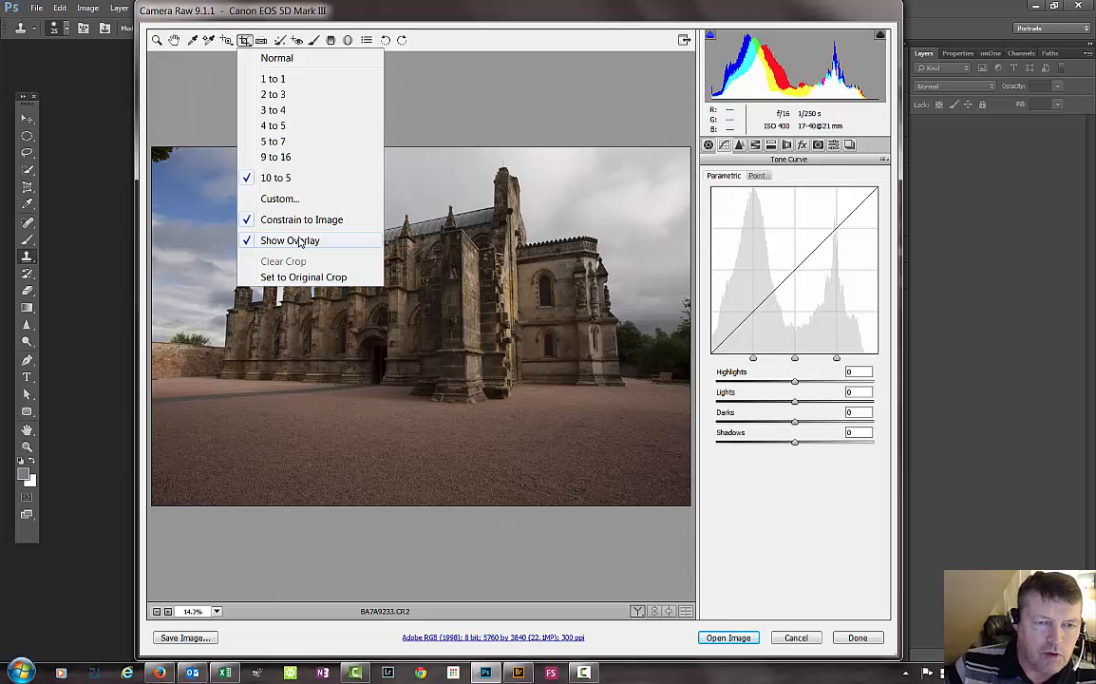
left_click(277, 96)
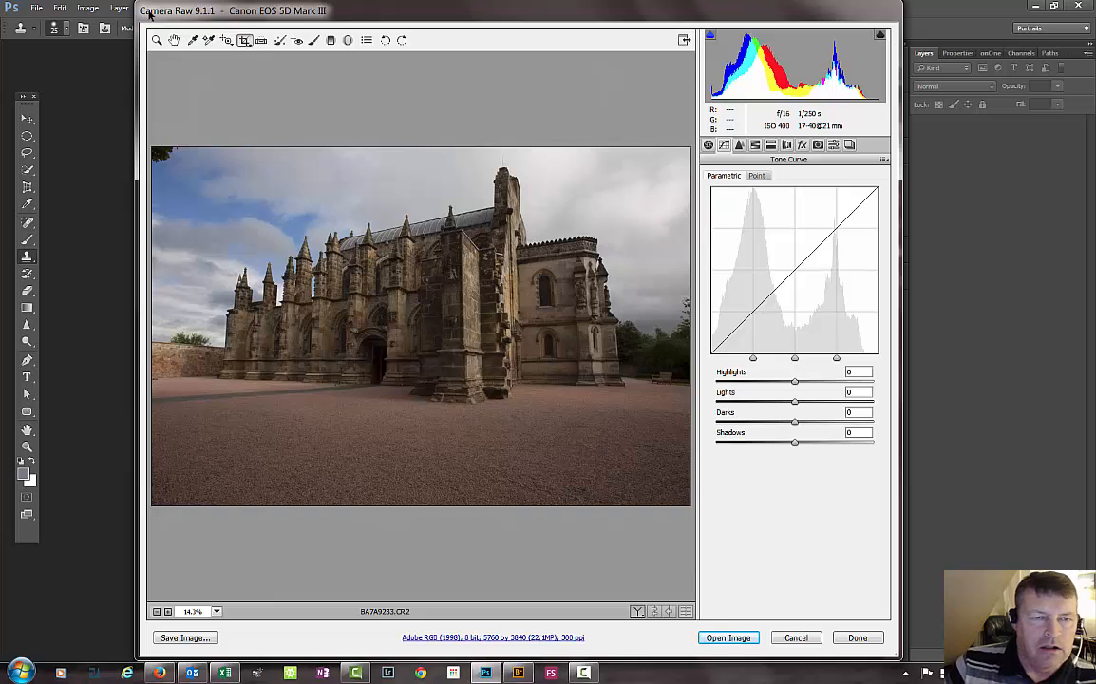
Step: Straighten the photo with the Straighten tool along the vertical edge between the chapel's tall buttress and far wing, and apply the rotated crop
left_click(263, 41)
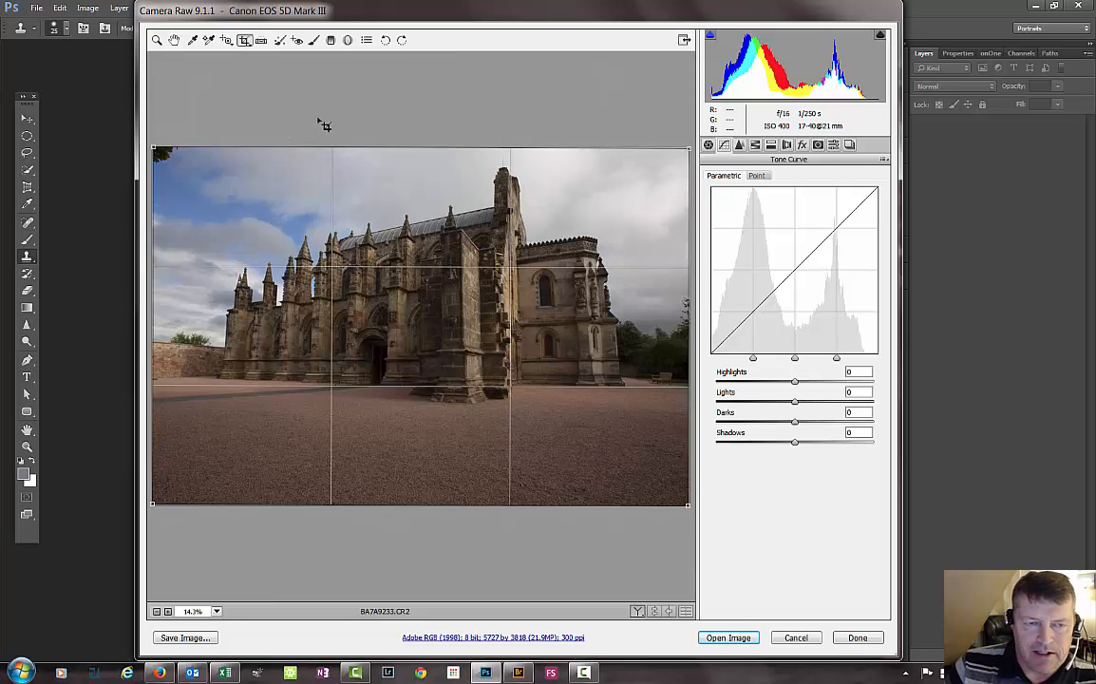
left_click(262, 41)
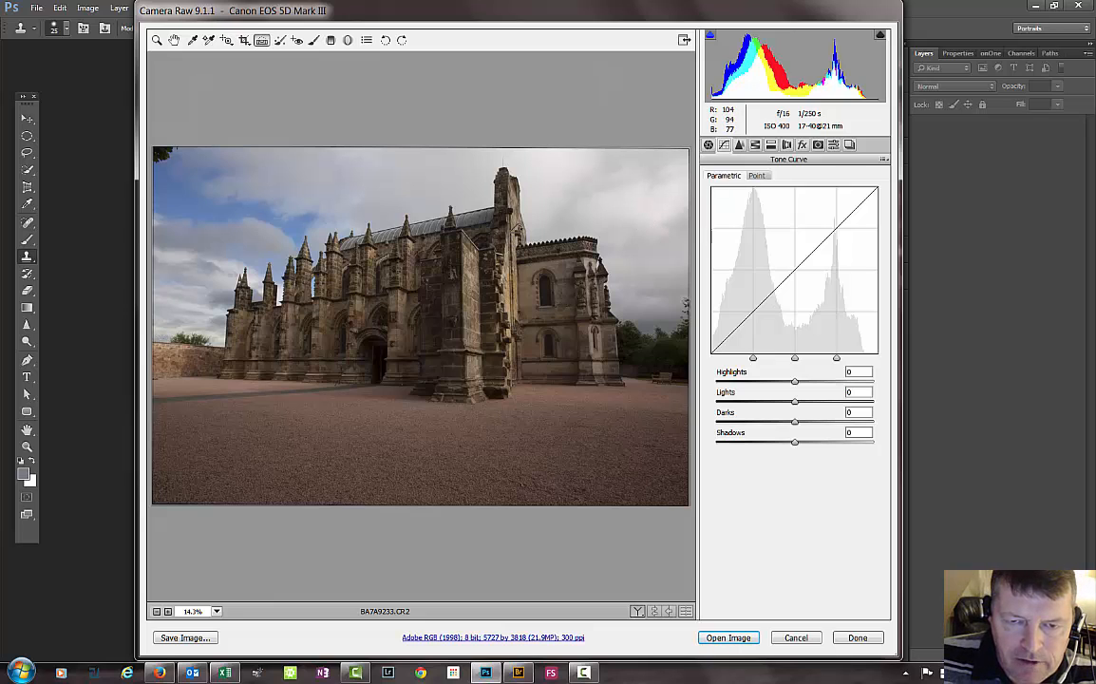
left_click_drag(517, 232, 531, 392)
key("z")
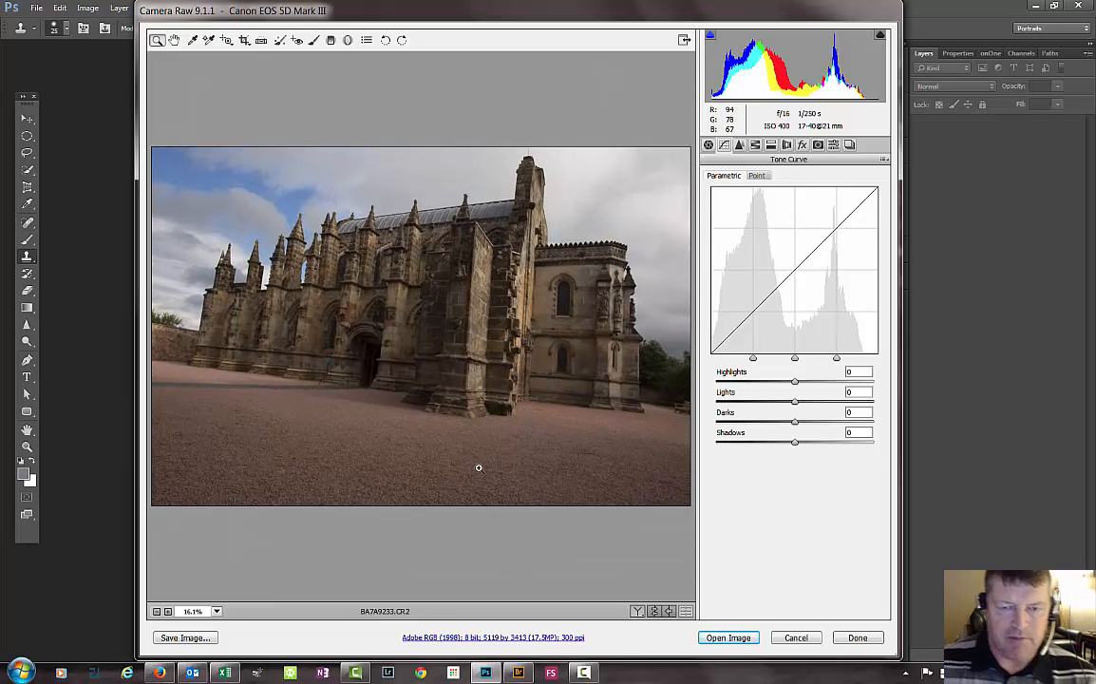
Step: Clear the rotated crop from the straightened chapel photo
left_click(244, 41)
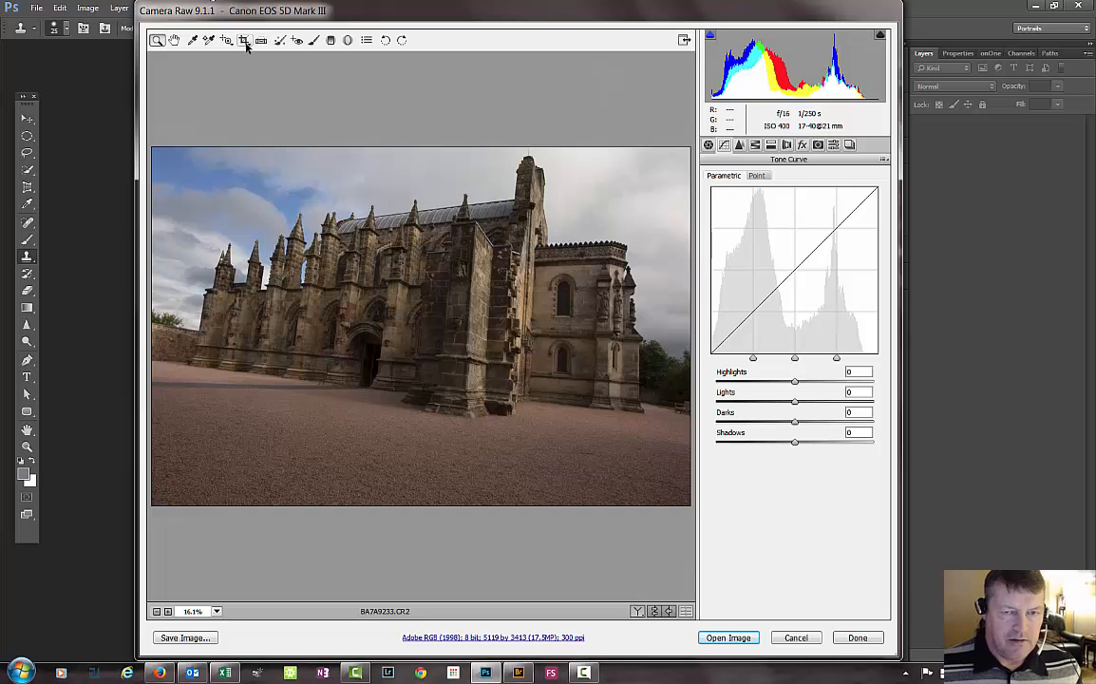
right_click(400, 217)
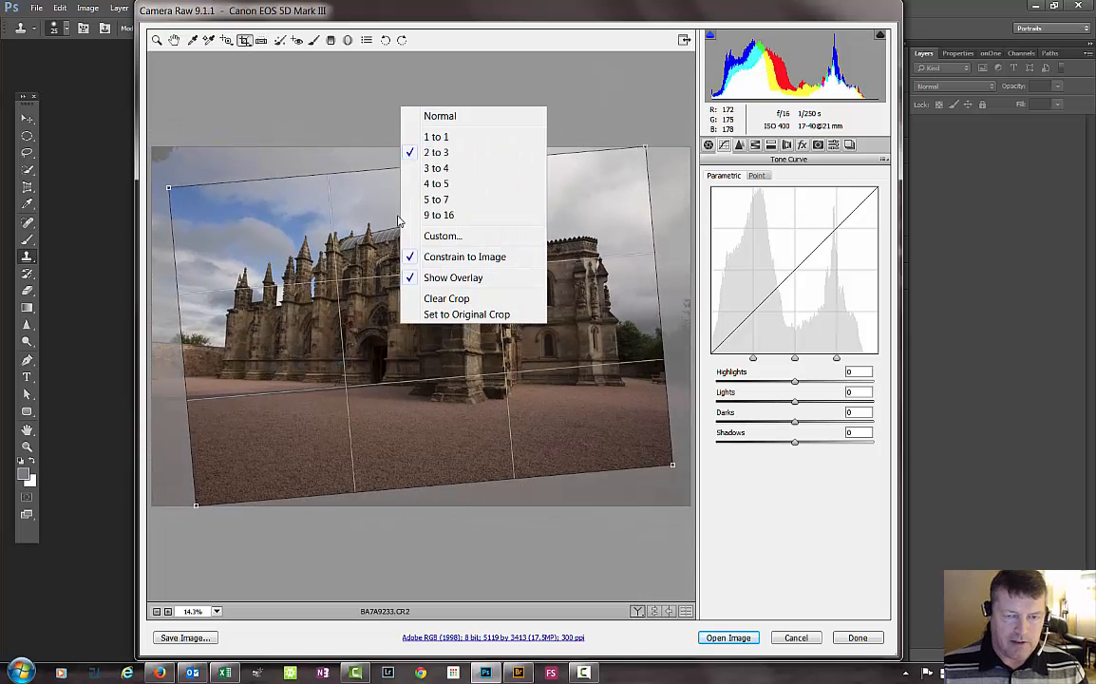
left_click(444, 298)
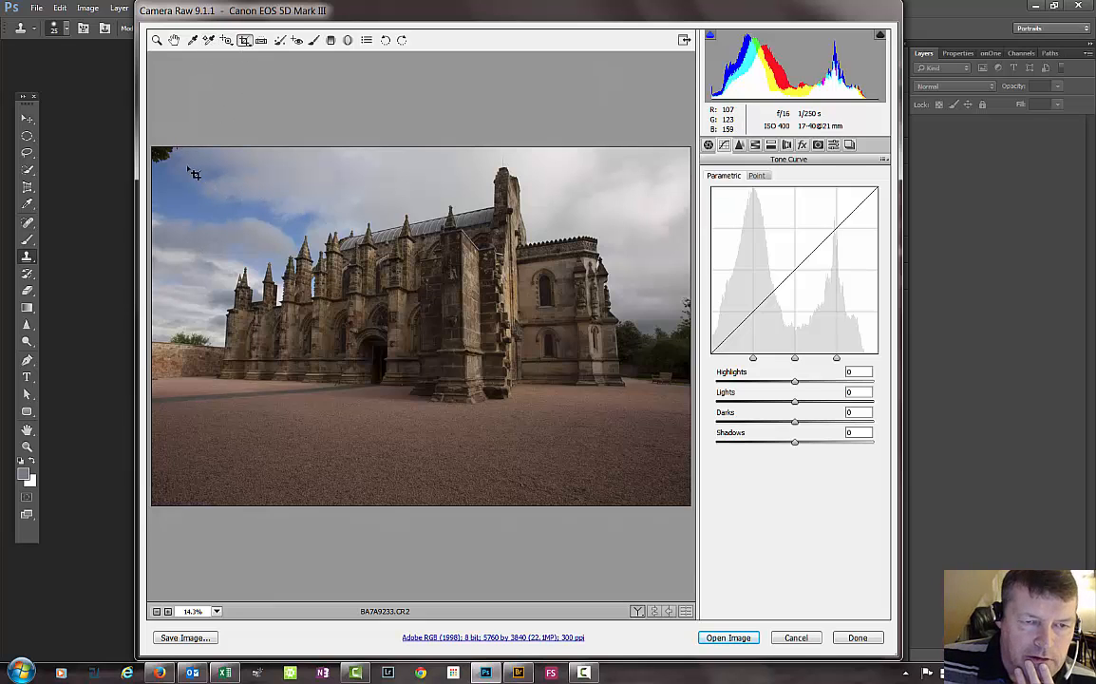
left_click_drag(187, 166, 684, 485)
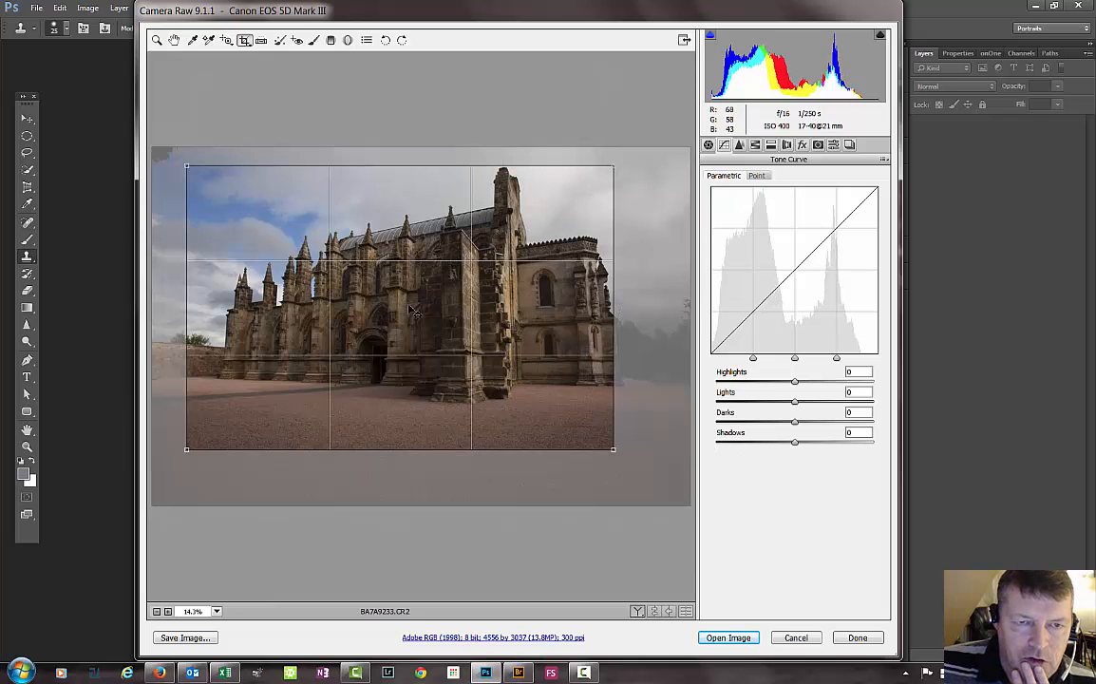
left_click(244, 44)
left_click(81, 152)
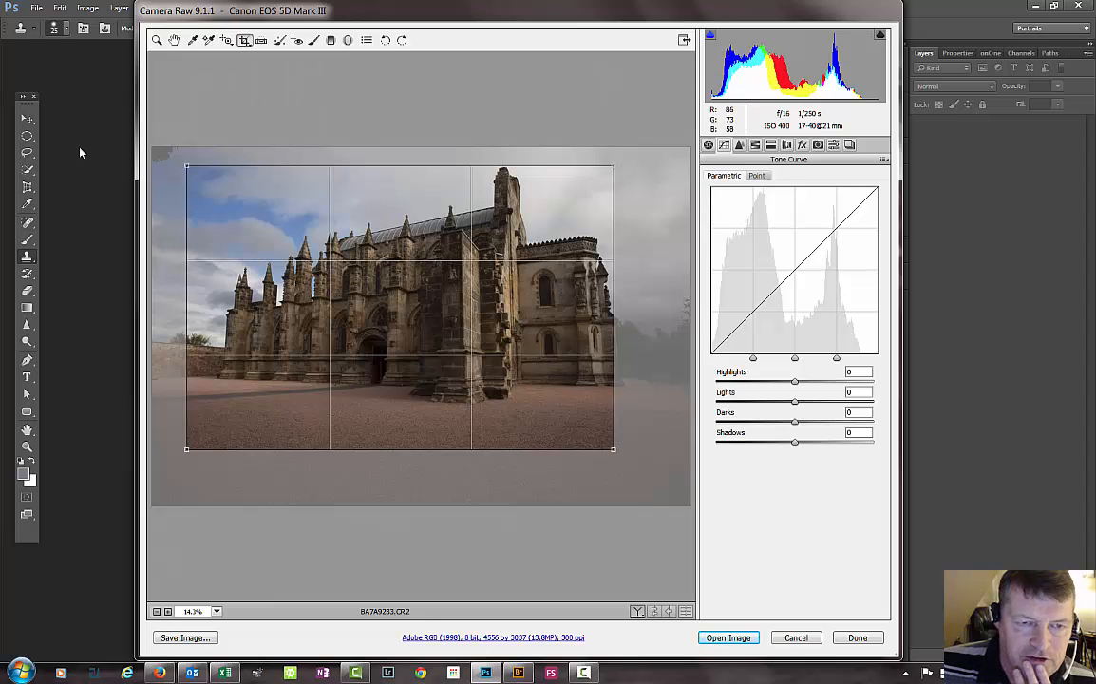
key("Escape")
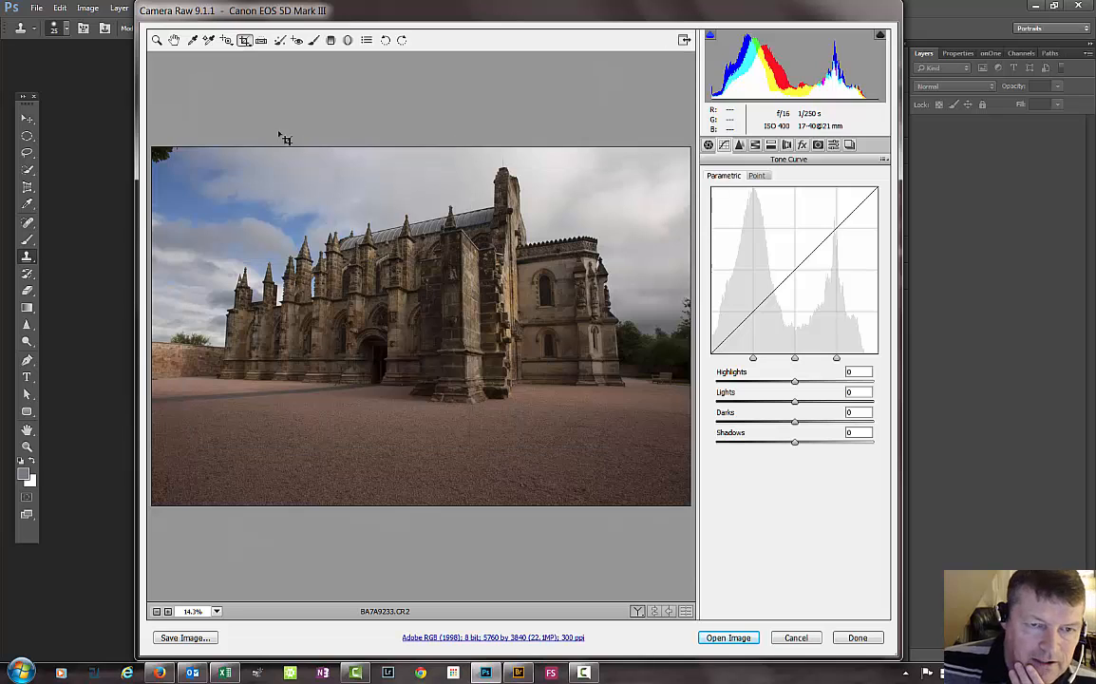
Step: Draw a 2 to 3 crop around the chapel, reposition it and enlarge it to about 5016 by 3344 pixels
left_click_drag(197, 164, 800, 470)
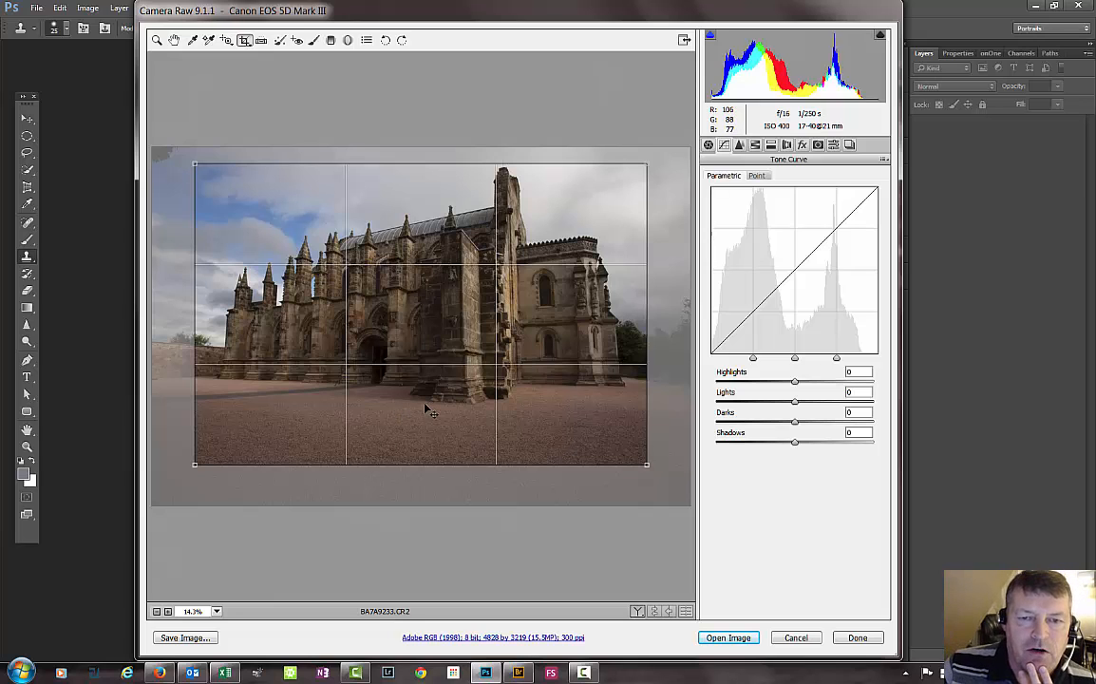
left_click_drag(427, 408, 415, 380)
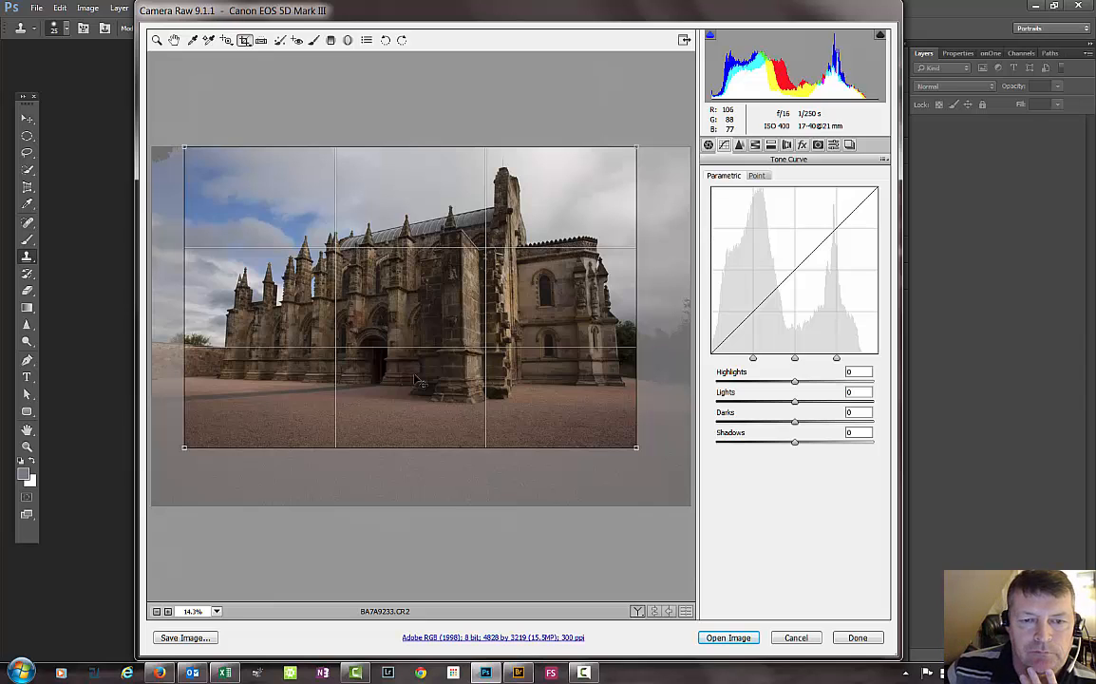
left_click_drag(415, 380, 414, 406)
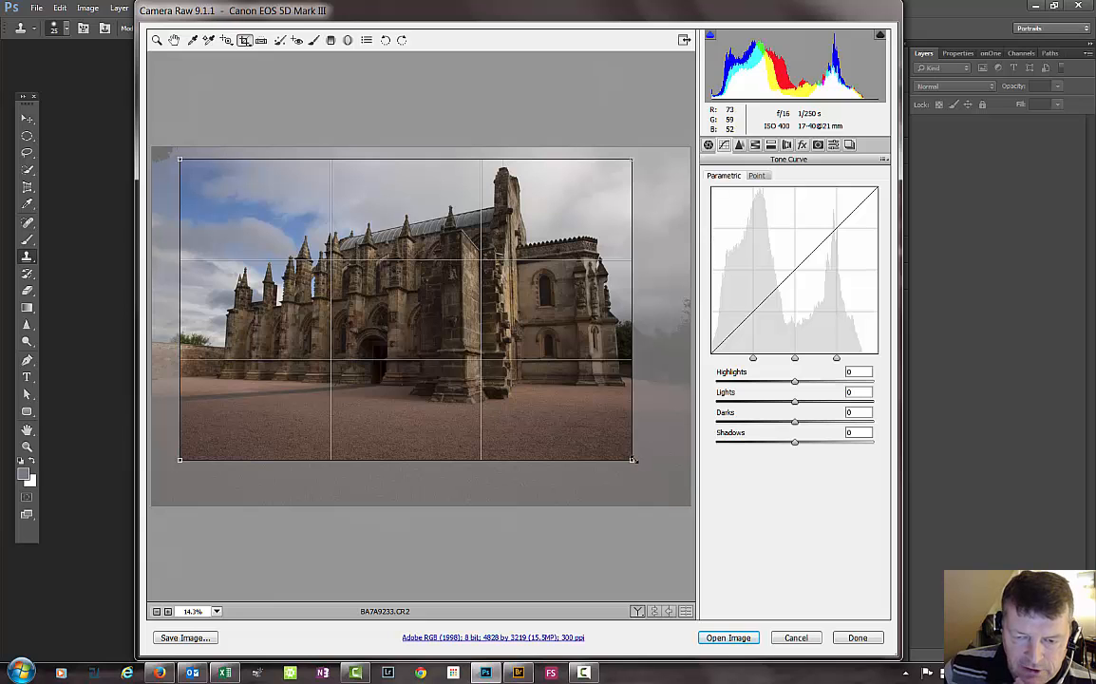
left_click_drag(633, 462, 651, 484)
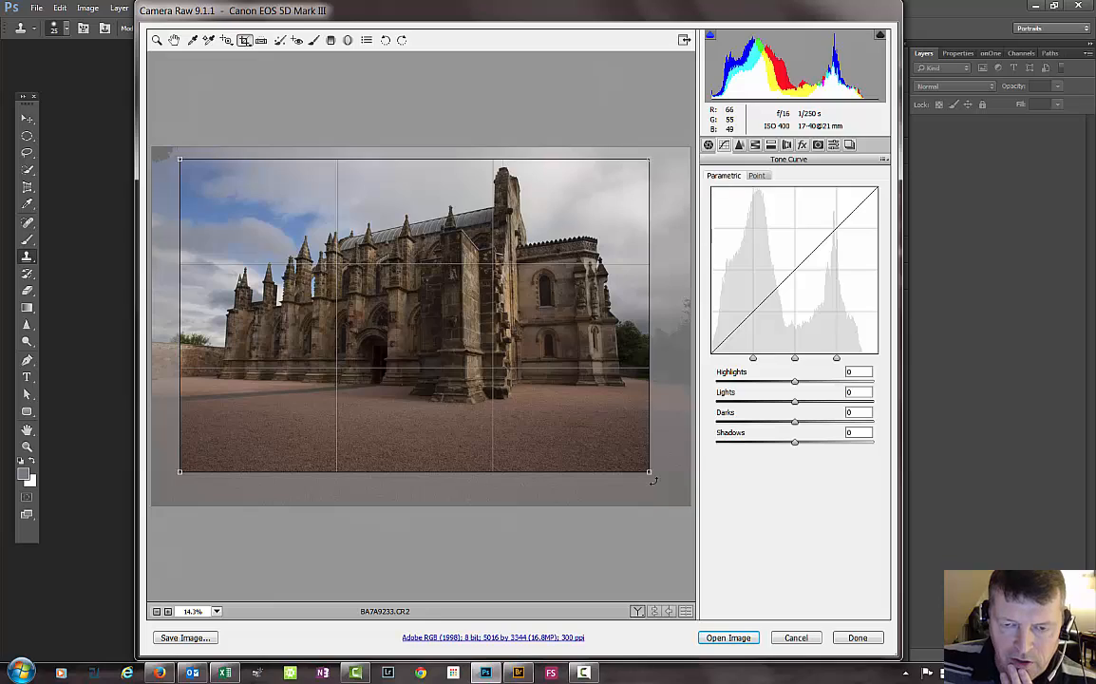
Step: Try rotating the crop counterclockwise to about 4858 by 3239 pixels, apply it and undo the rotation
left_click_drag(653, 480, 690, 459)
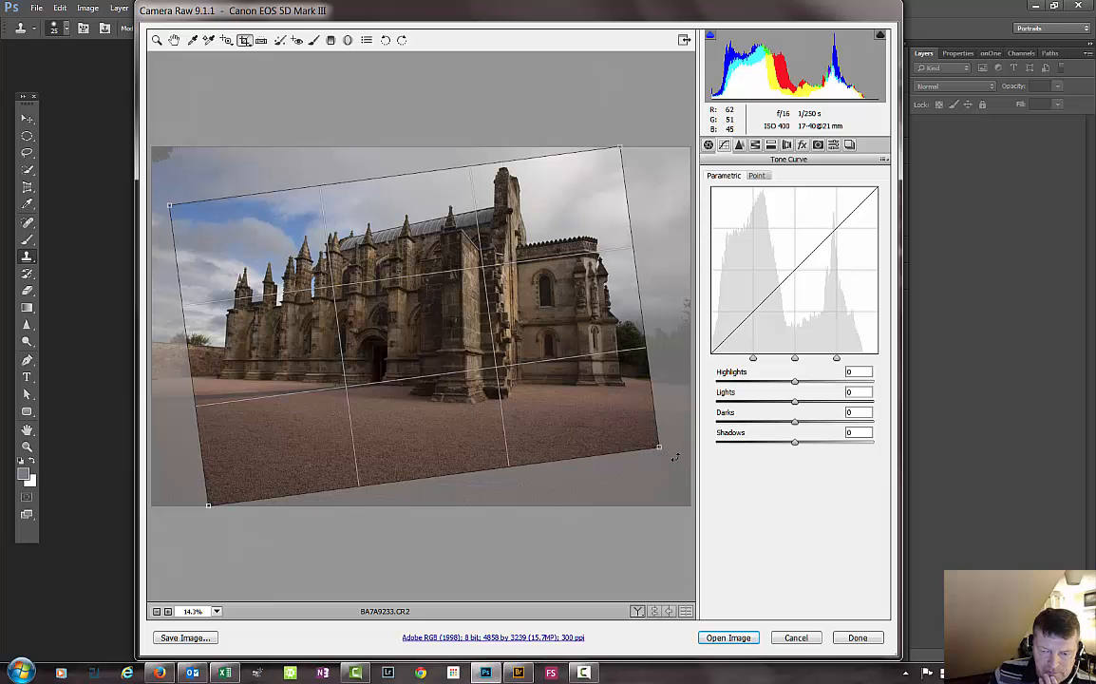
left_click_drag(674, 458, 672, 455)
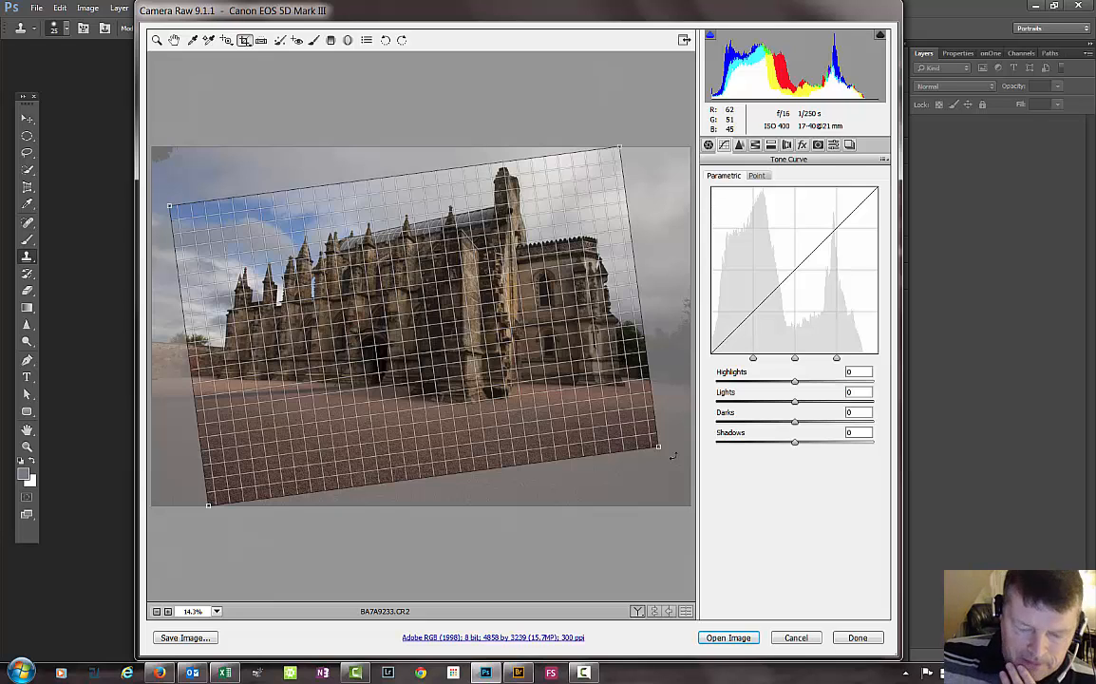
left_click_drag(672, 455, 672, 455)
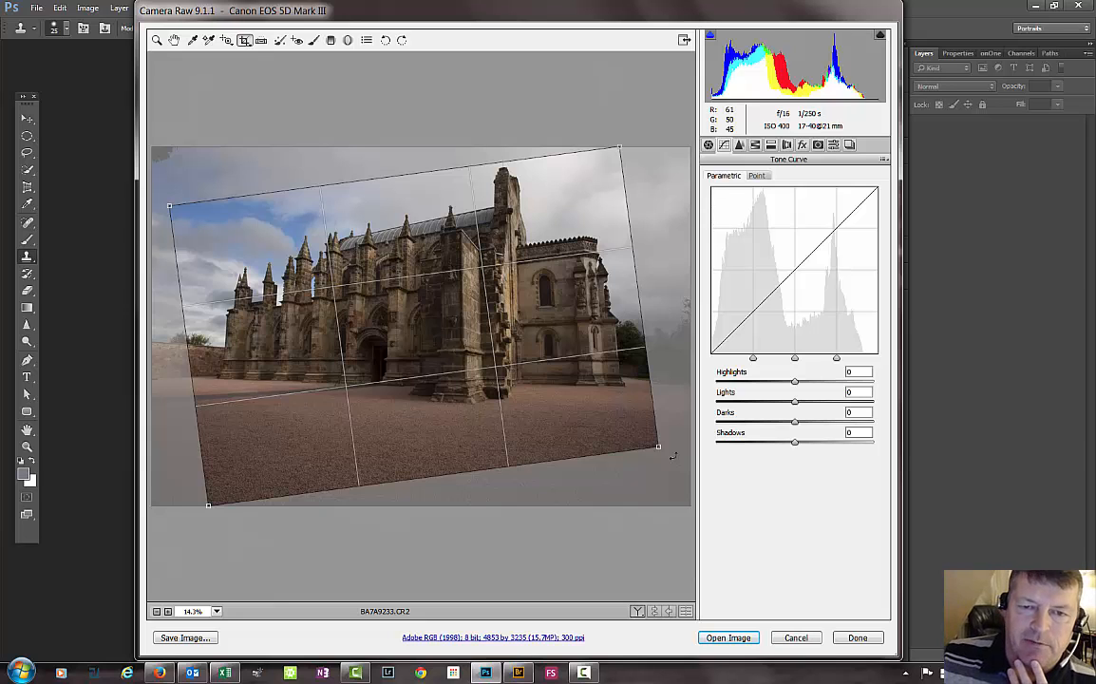
key("z")
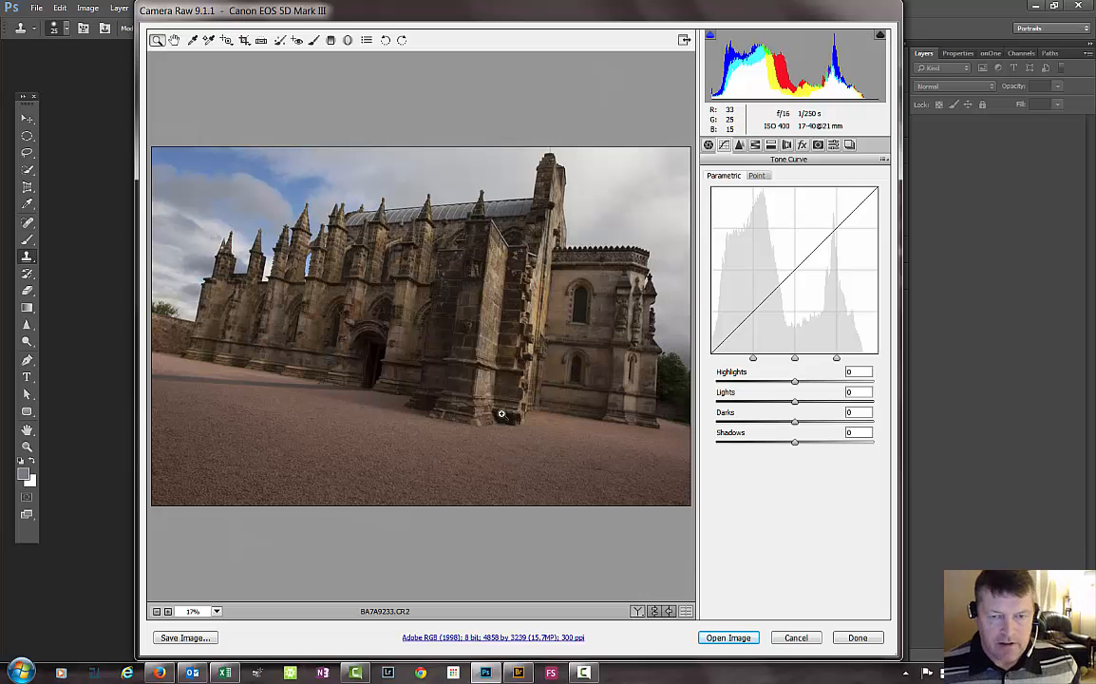
key("ctrl+z")
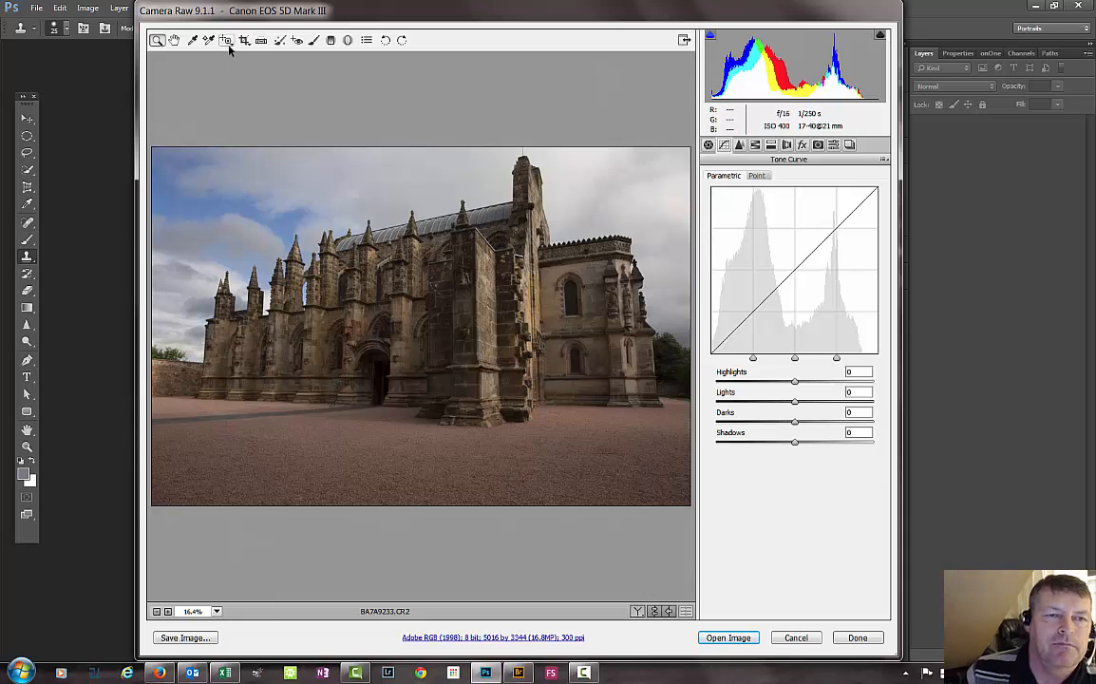
Step: Rotate the crop frame counterclockwise to about 4499 by 2999 pixels and apply the tilted crop
double_click(261, 40)
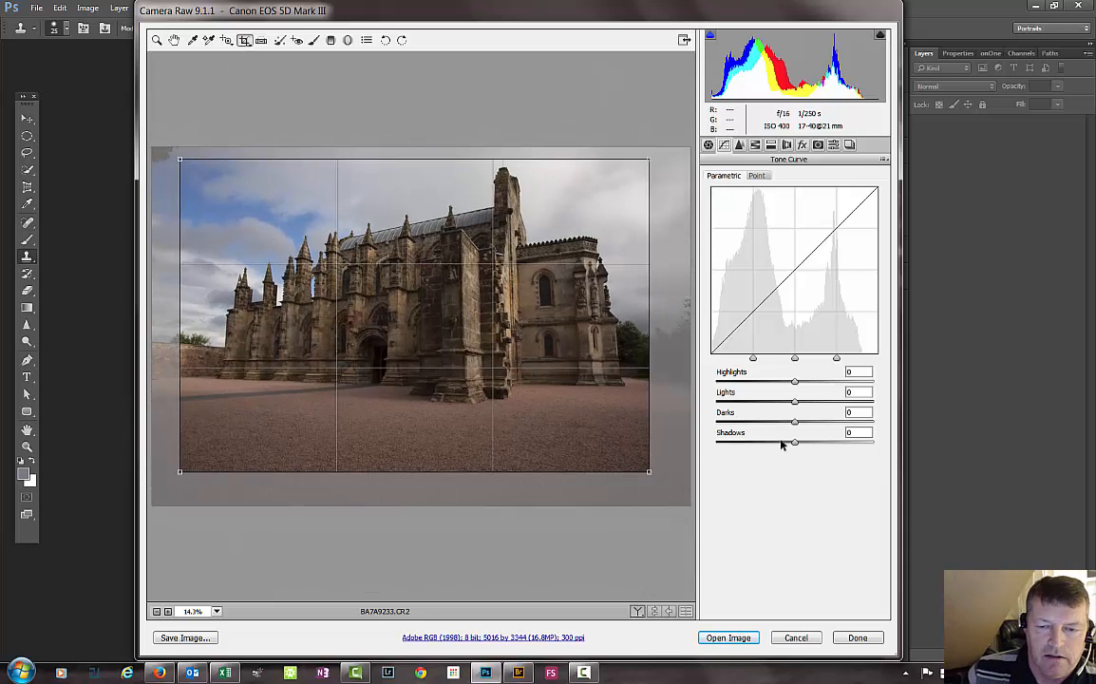
left_click_drag(667, 485, 704, 434)
mouse_move(610, 382)
left_mouse_down()
mouse_move(566, 379)
mouse_move(610, 380)
left_mouse_up()
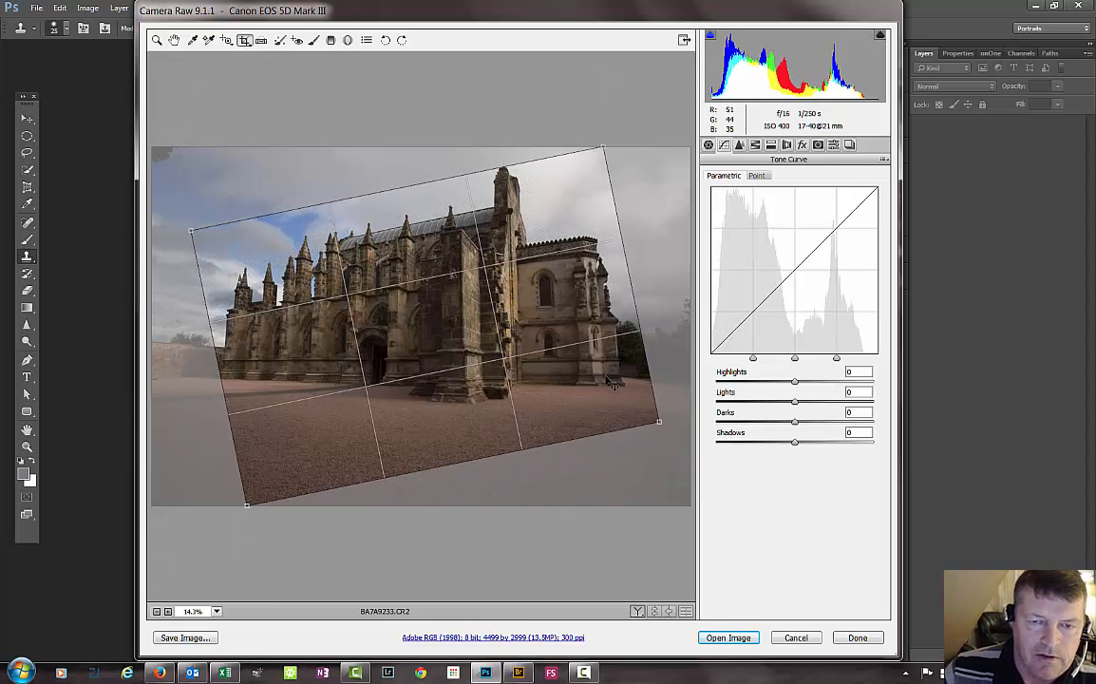
key("Return")
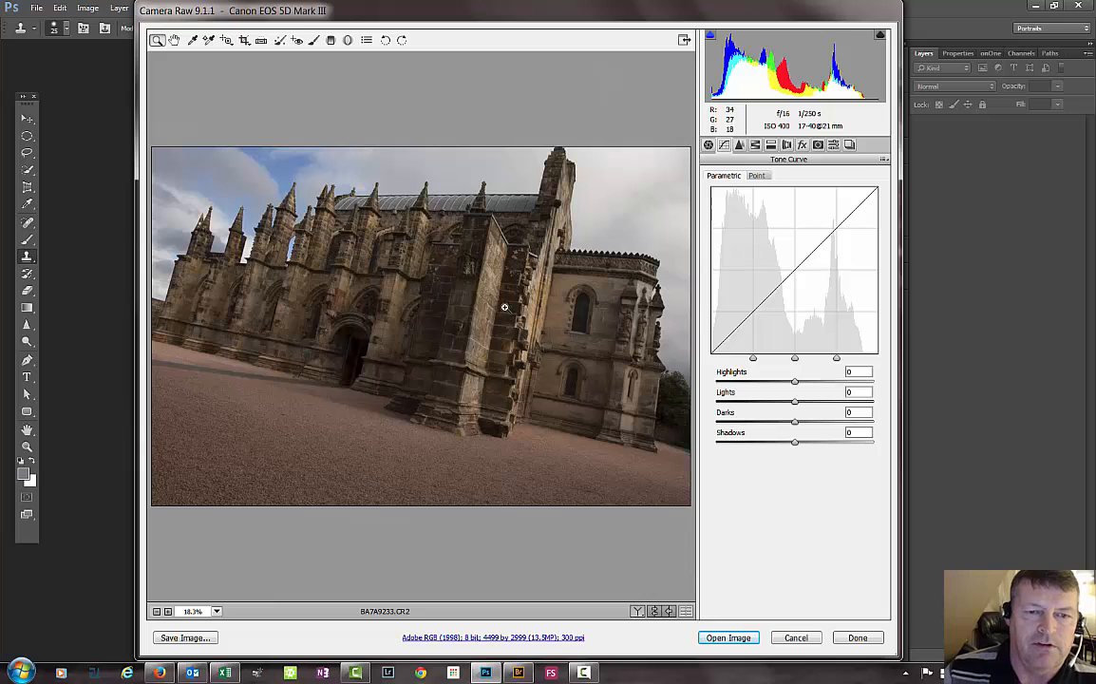
Step: Rotate the crop to an upright portrait of about 2555 by 3833 pixels, move it to the photo's right edge and apply it
double_click(243, 42)
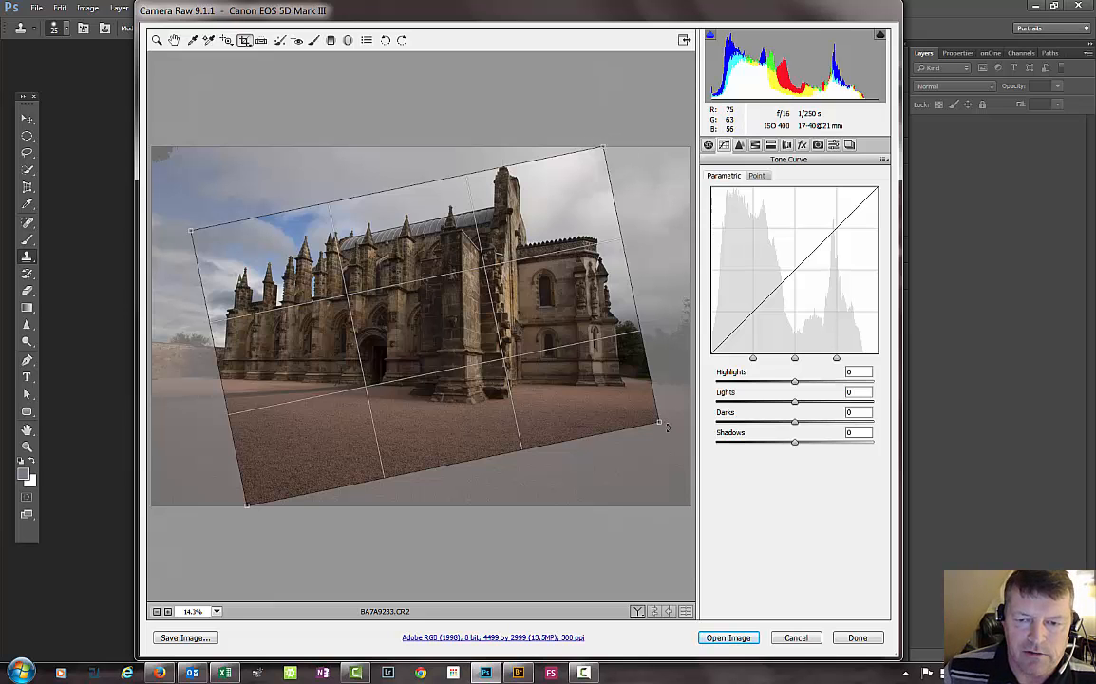
left_click_drag(668, 428, 579, 98)
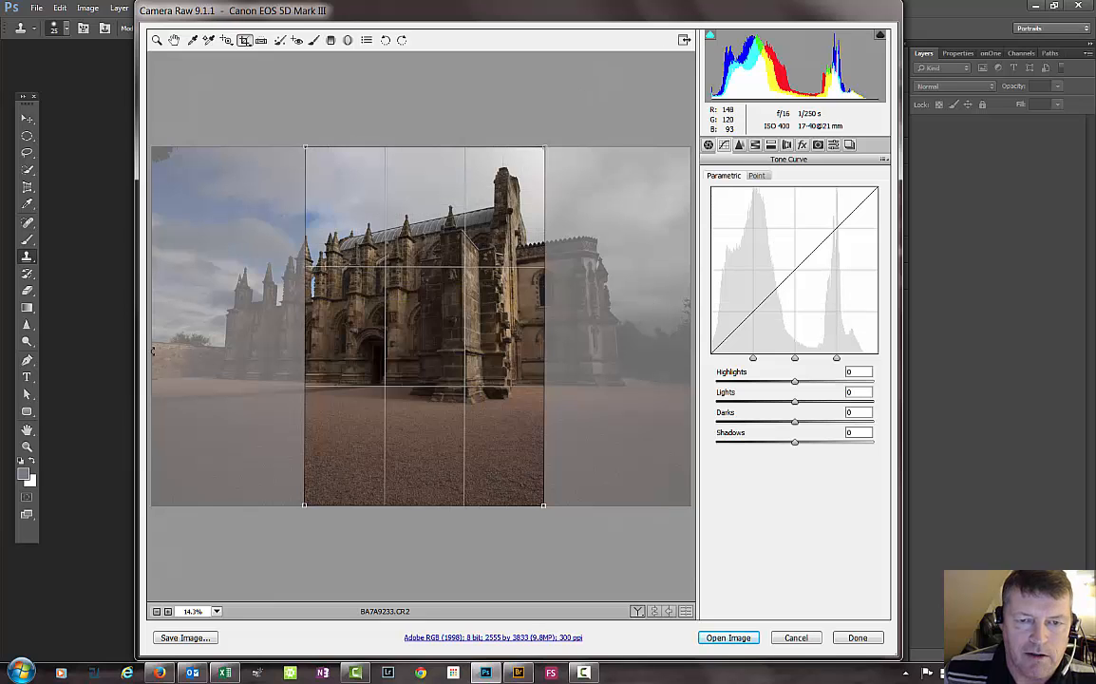
left_click_drag(511, 421, 656, 421)
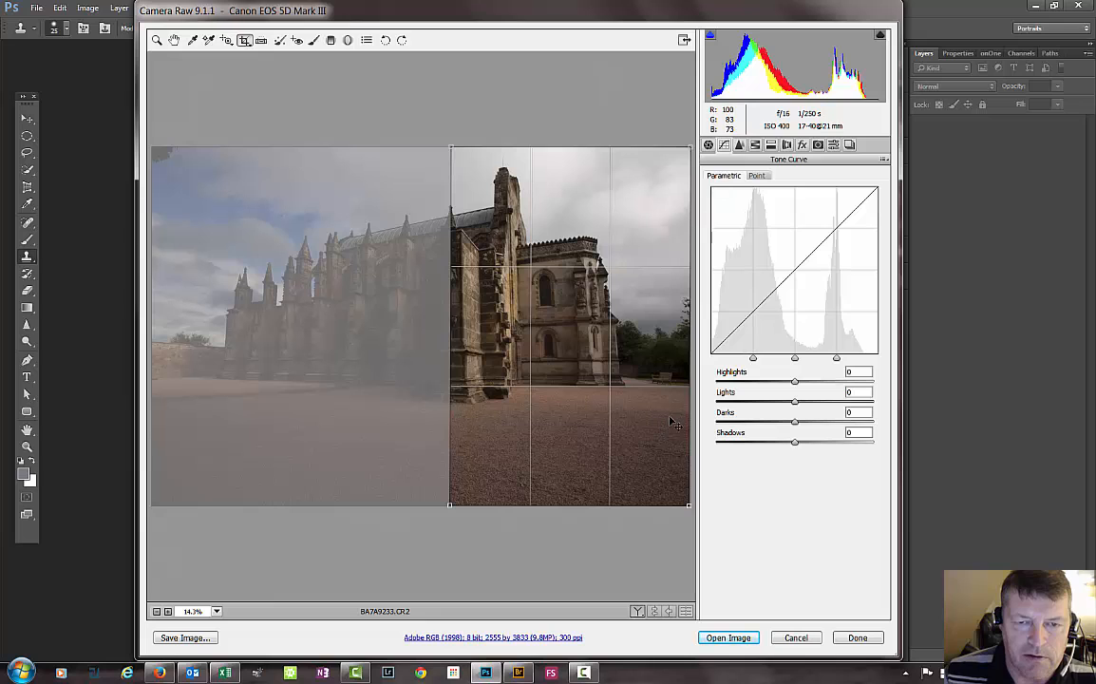
key("Return")
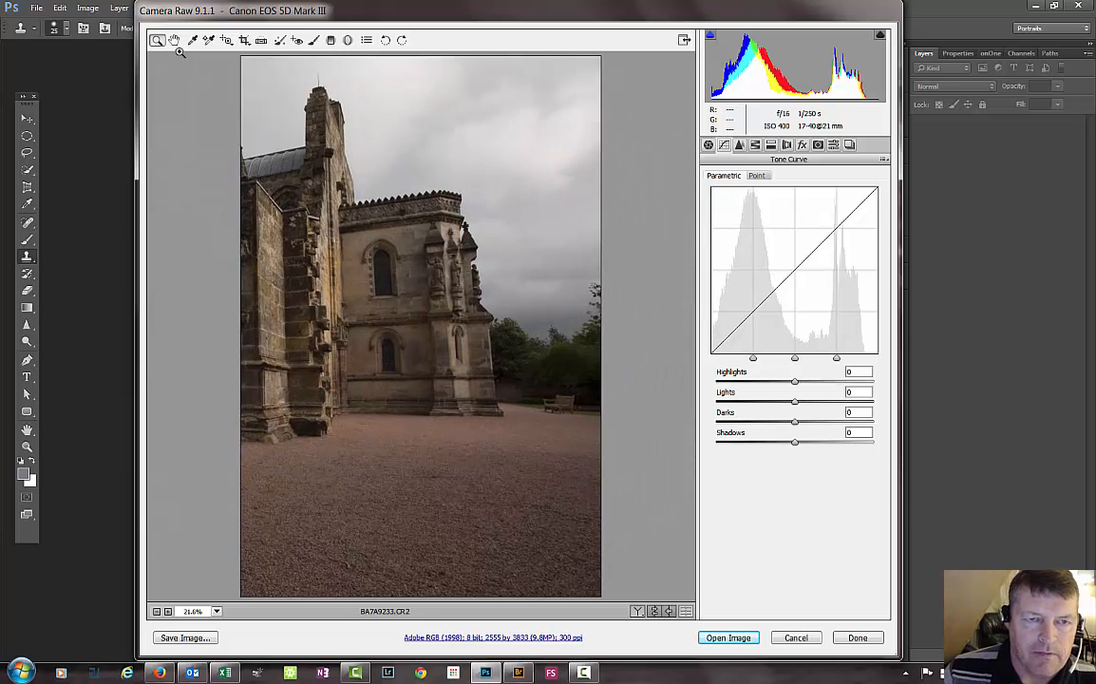
Step: Clear the portrait crop to restore the full photo
left_click(244, 40)
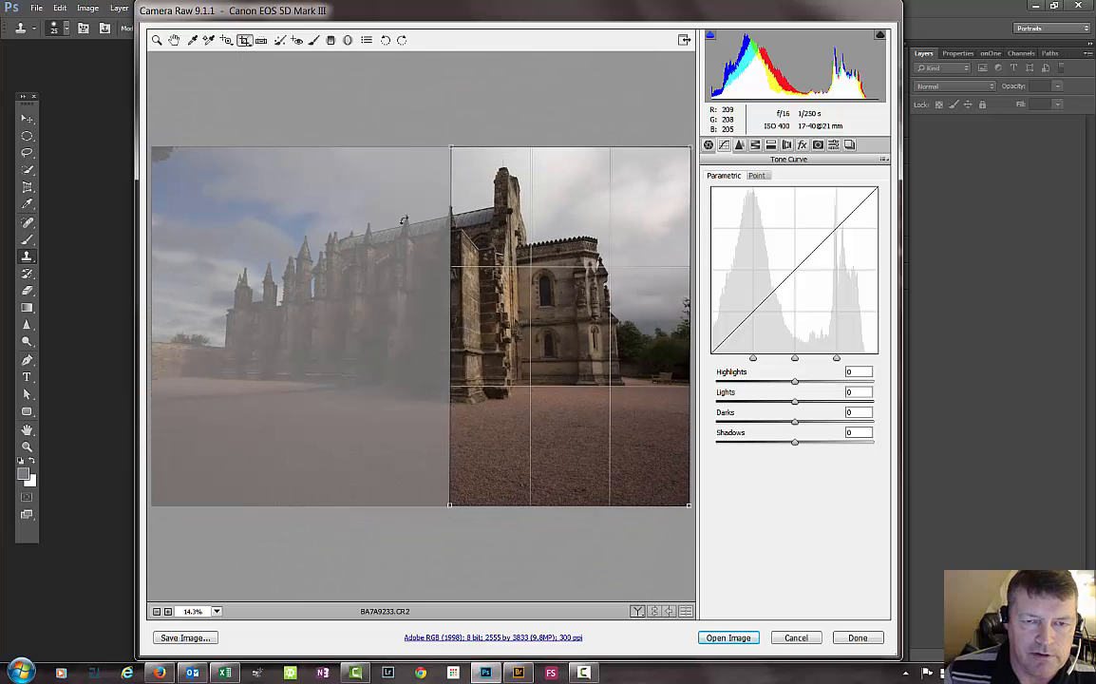
right_click(372, 125)
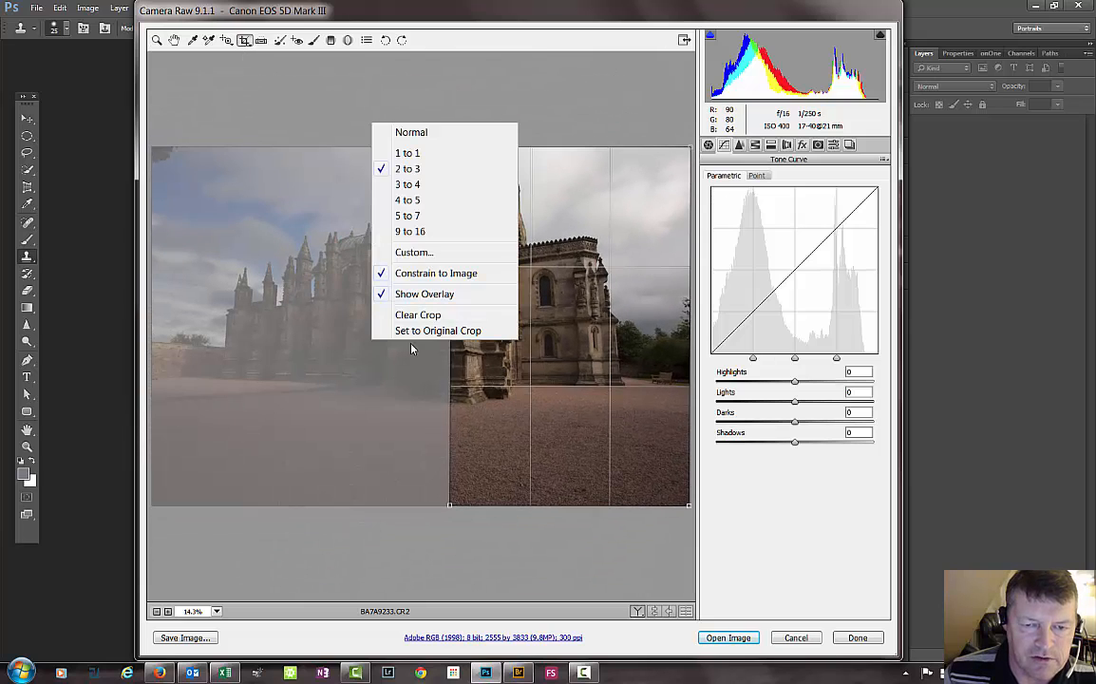
left_click(418, 314)
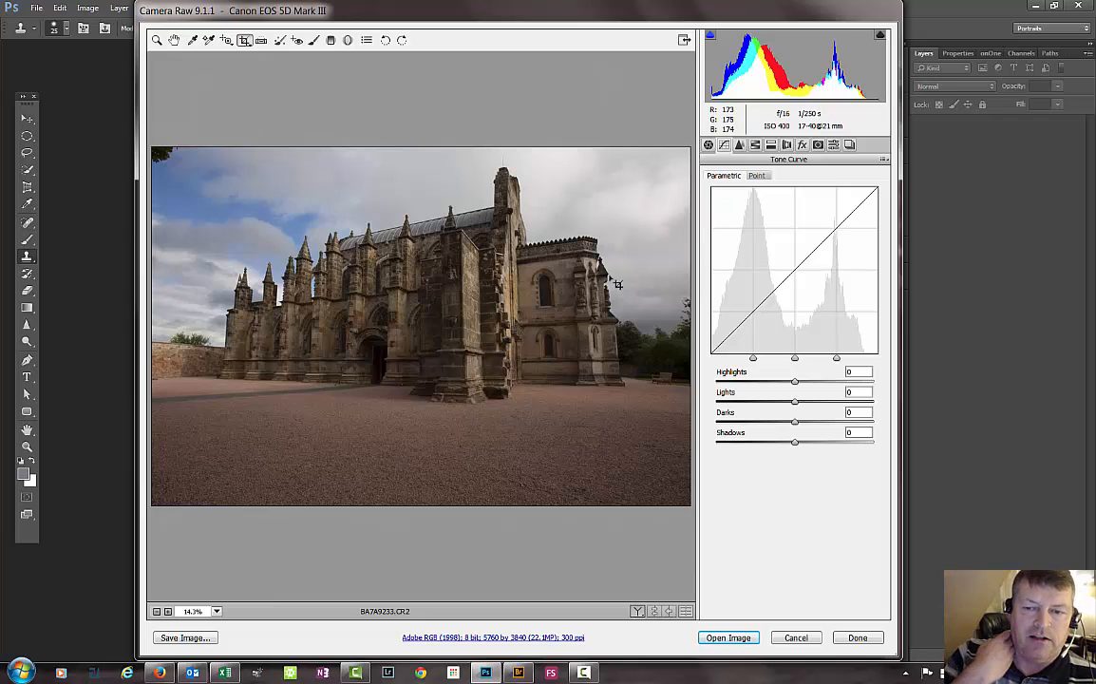
Step: Switch to the Spot Removal tool and enlarge the view to 33.3% around the dark leaves in the sky's upper-left corner
left_click(313, 40)
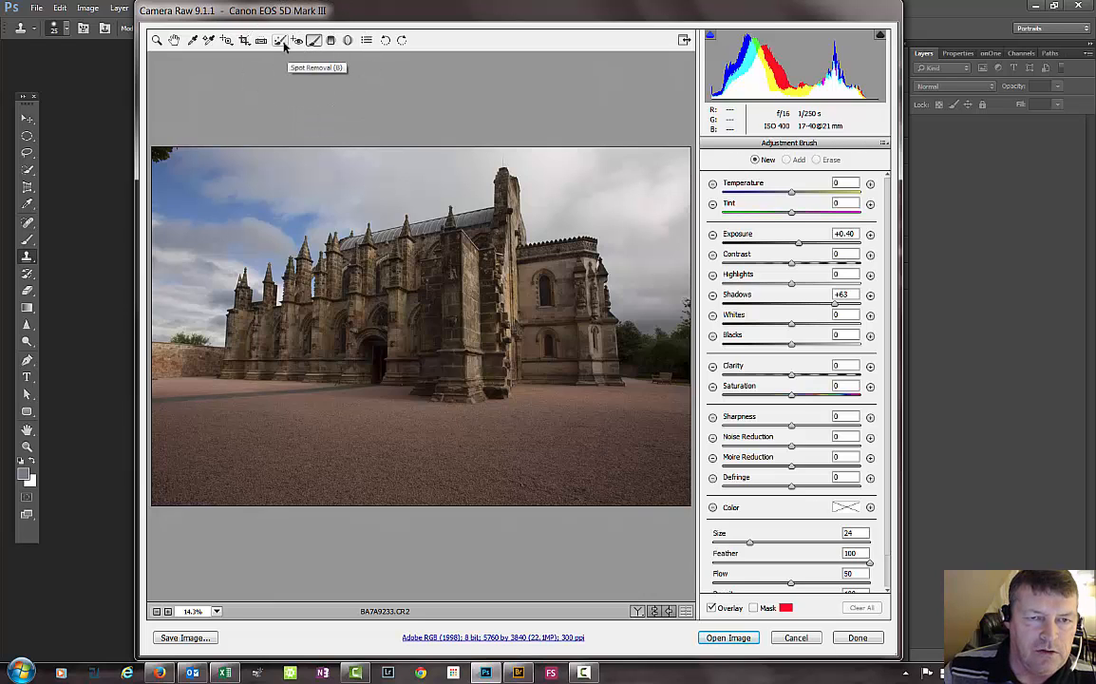
left_click(279, 40)
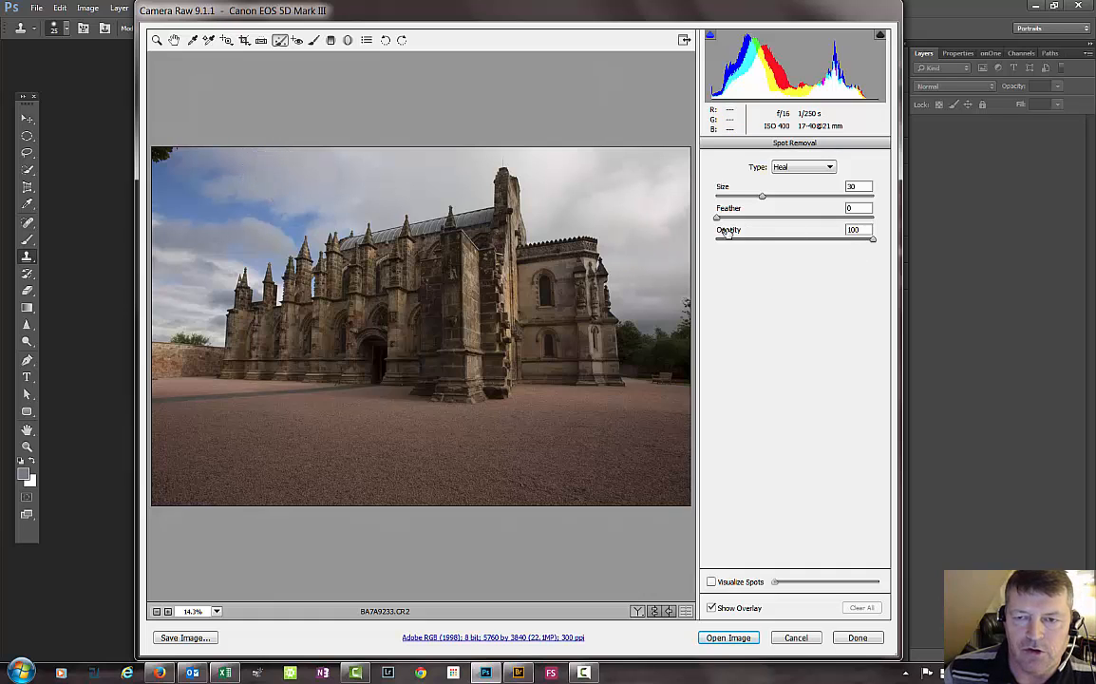
left_click_drag(720, 219, 728, 216)
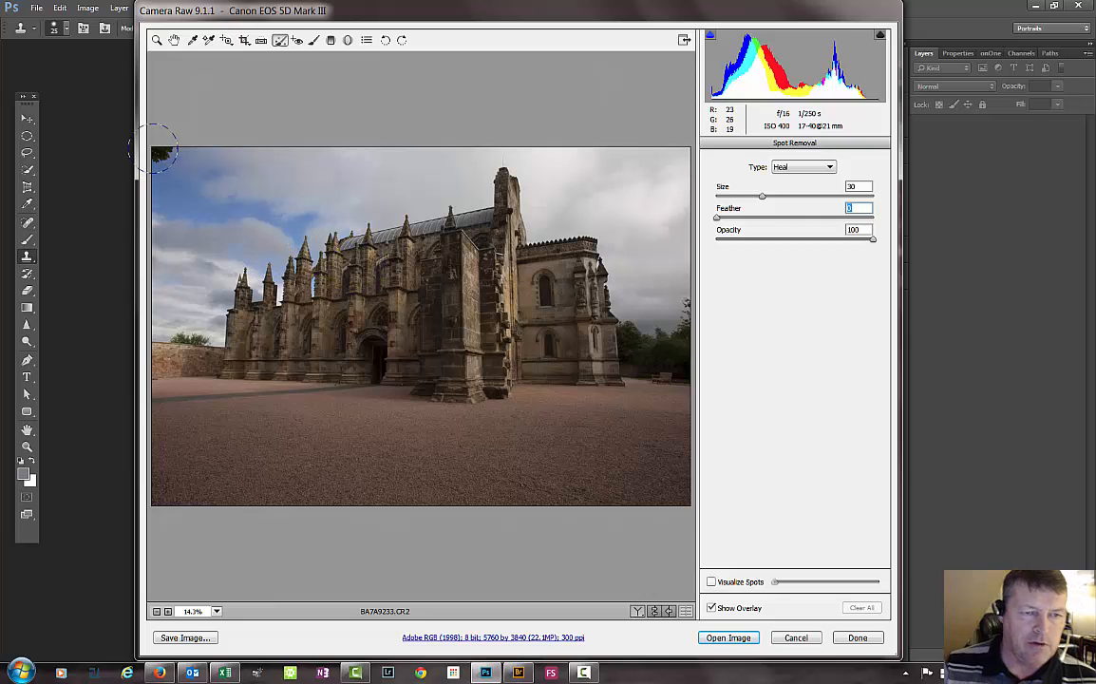
key("ctrl+plus")
key("ctrl+plus")
key("ctrl+plus")
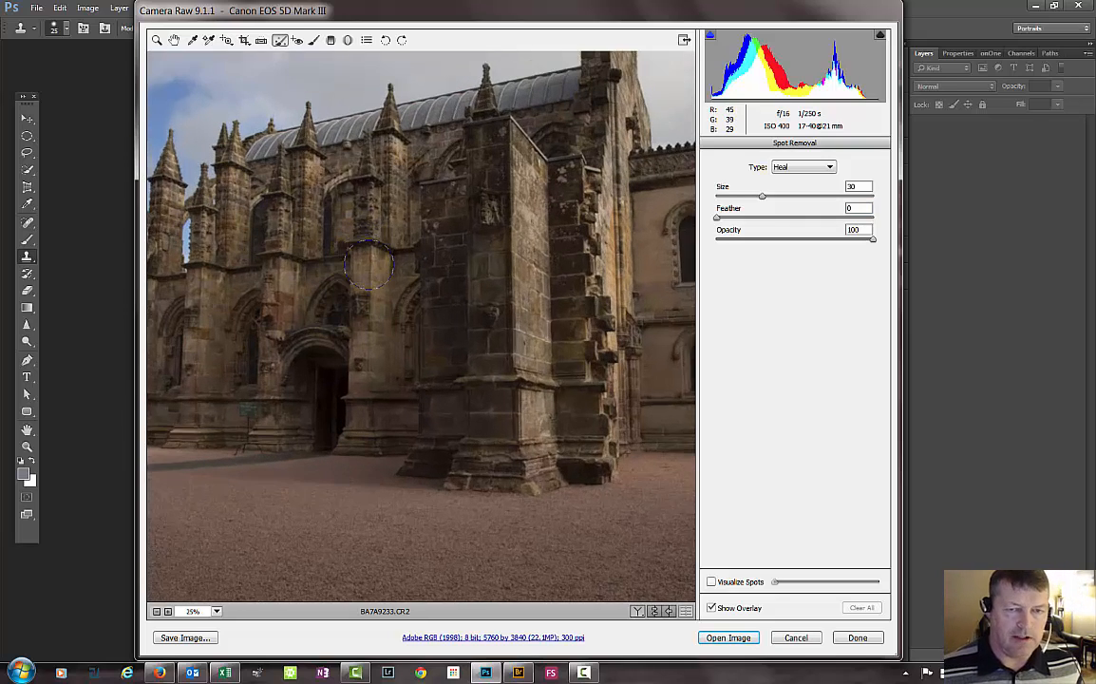
left_click_drag(296, 244, 772, 432)
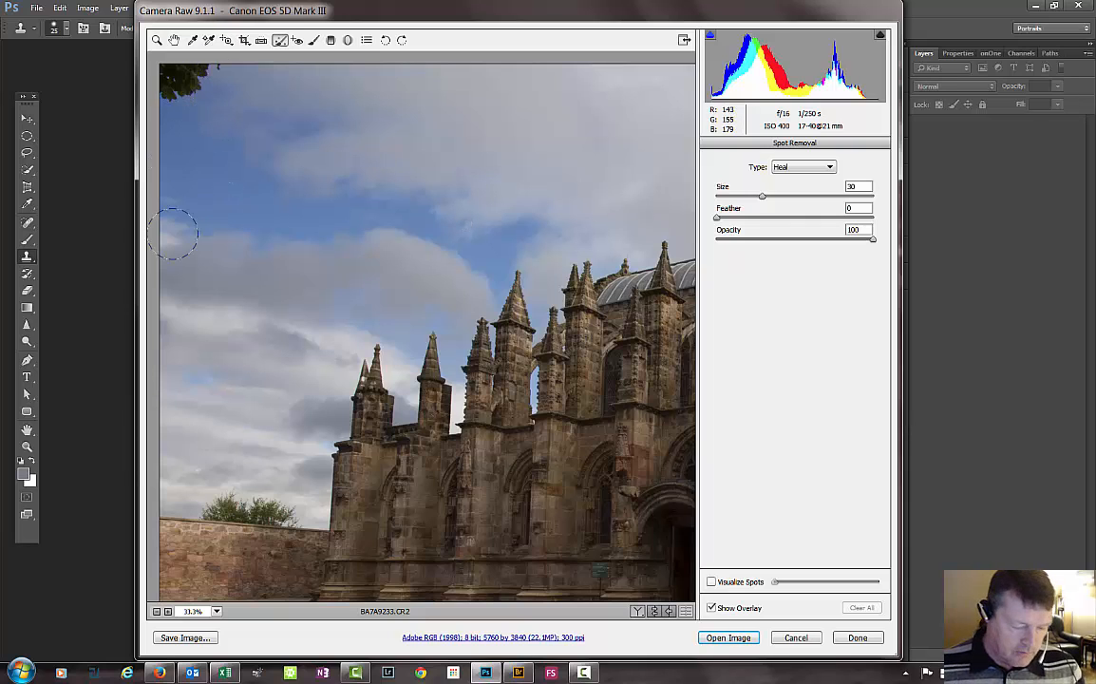
Step: Set the Spot Removal brush to size 90 with a feather of 61
key("bracketright")
key("bracketright")
key("bracketright")
key("bracketright")
key("bracketright")
key("bracketright")
key("bracketright")
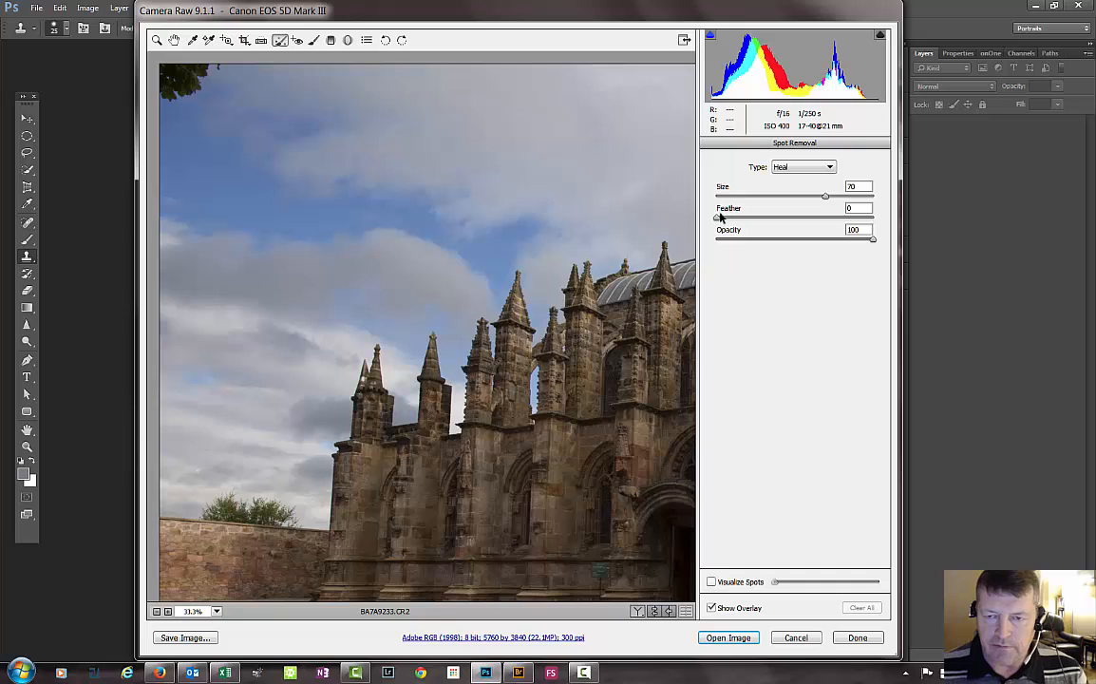
left_click_drag(717, 220, 784, 216)
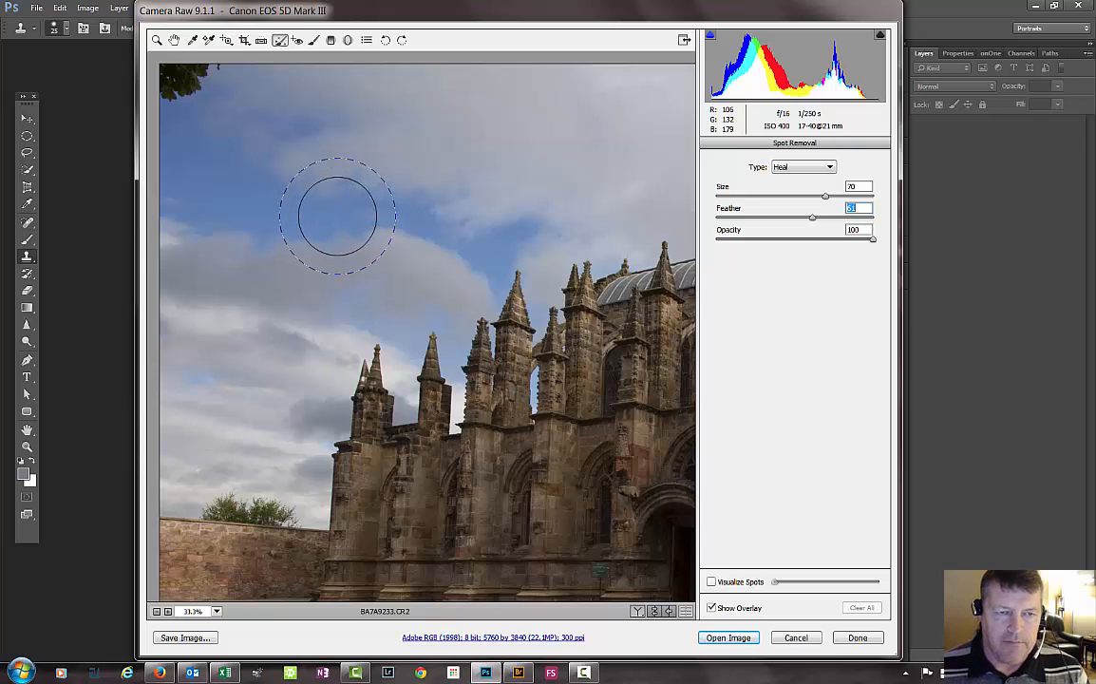
key("bracketright")
key("bracketright")
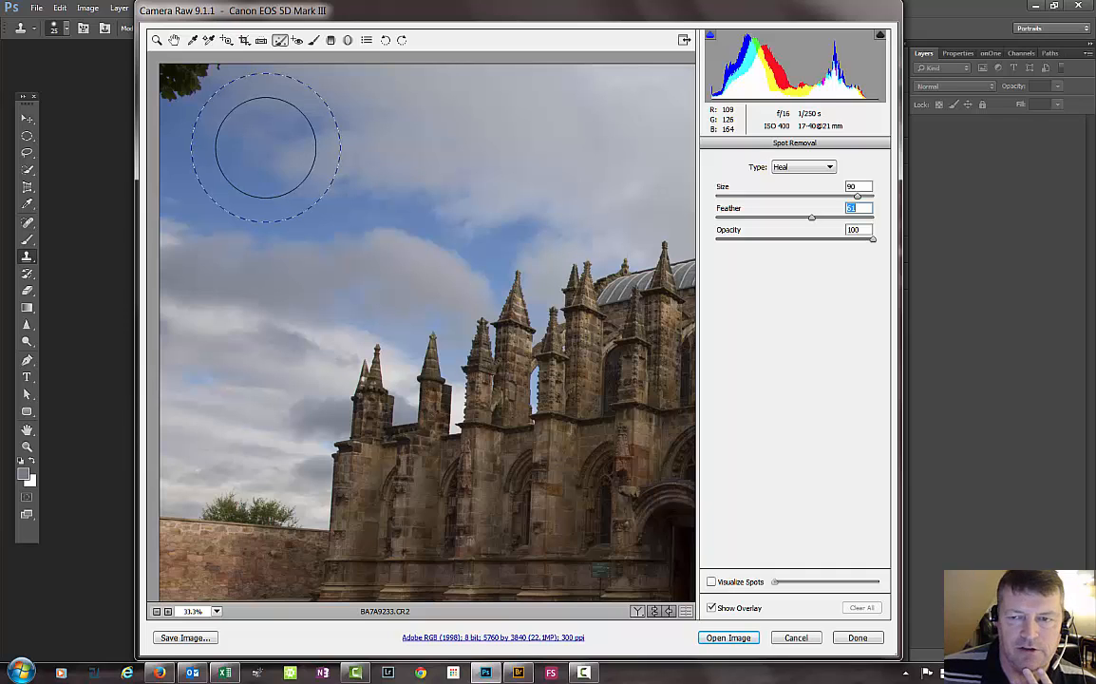
Step: Heal the overhanging leaves in the sky's corner and move the sample source onto the chapel's spires
left_click(194, 94)
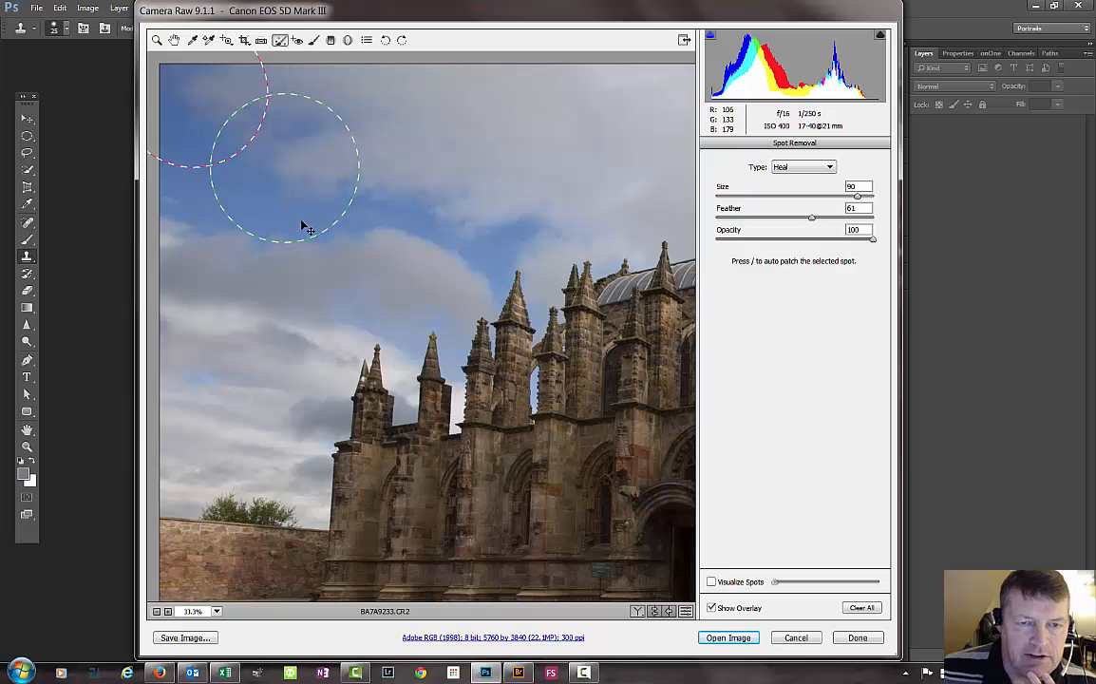
mouse_move(308, 228)
left_mouse_down()
mouse_move(470, 296)
mouse_move(556, 367)
left_mouse_up()
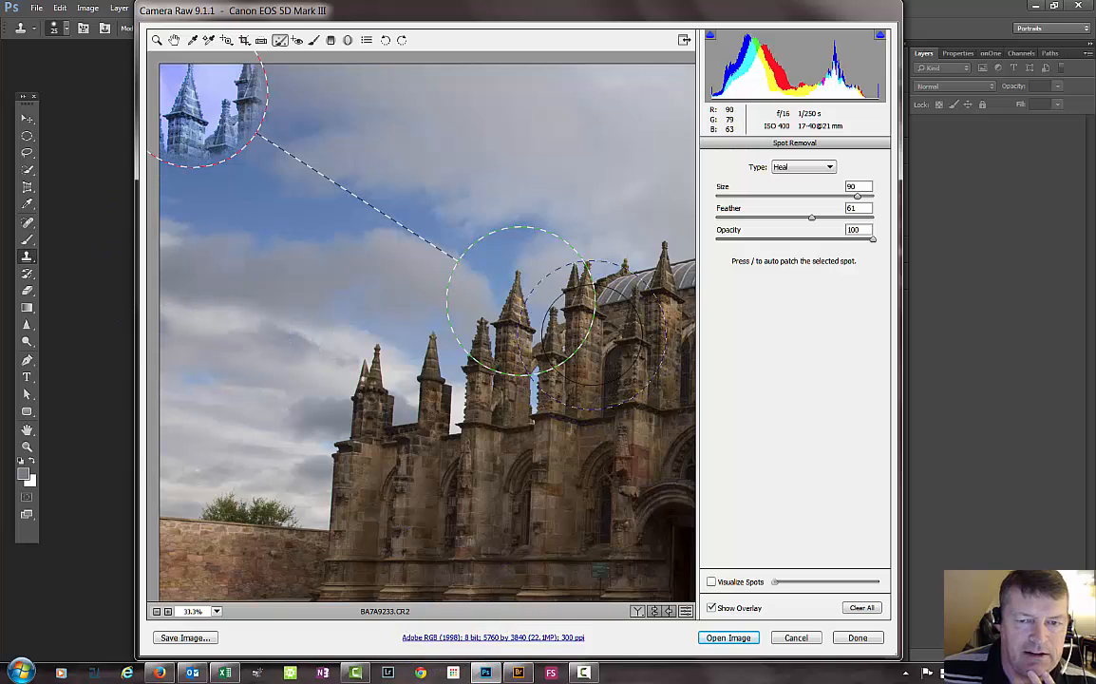
Step: Move the heal spot's sample source off the spires onto the cloudy sky beside the healed corner
left_click_drag(540, 332, 312, 242)
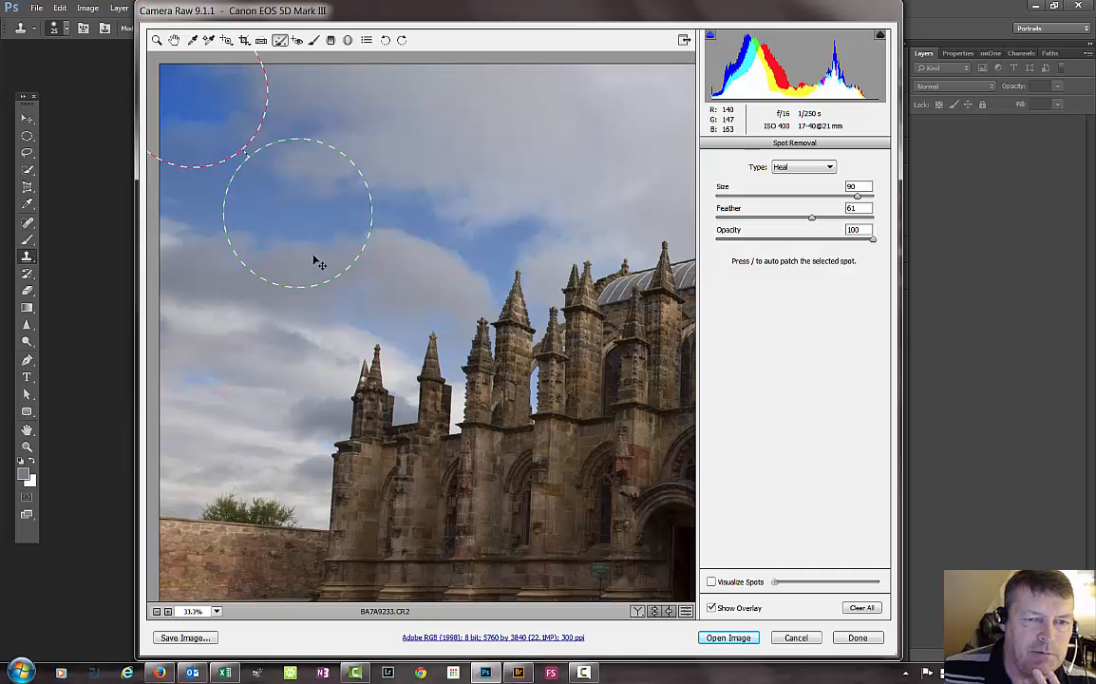
mouse_move(313, 273)
left_mouse_down()
mouse_move(460, 205)
mouse_move(357, 171)
mouse_move(362, 153)
left_mouse_up()
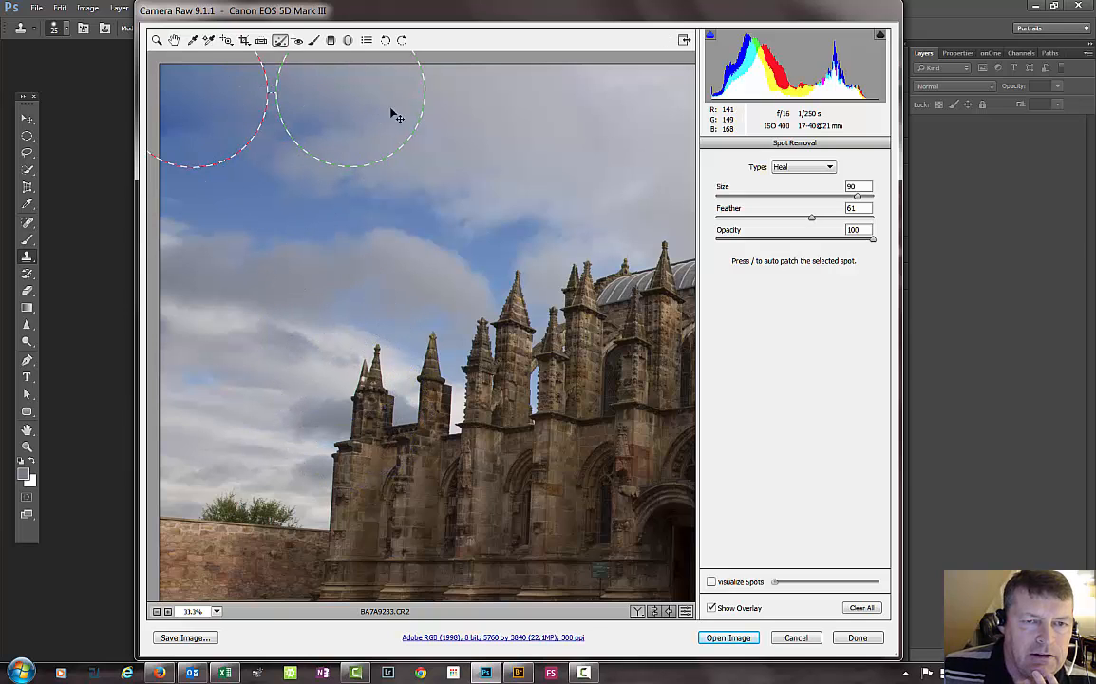
left_click_drag(375, 116, 443, 123)
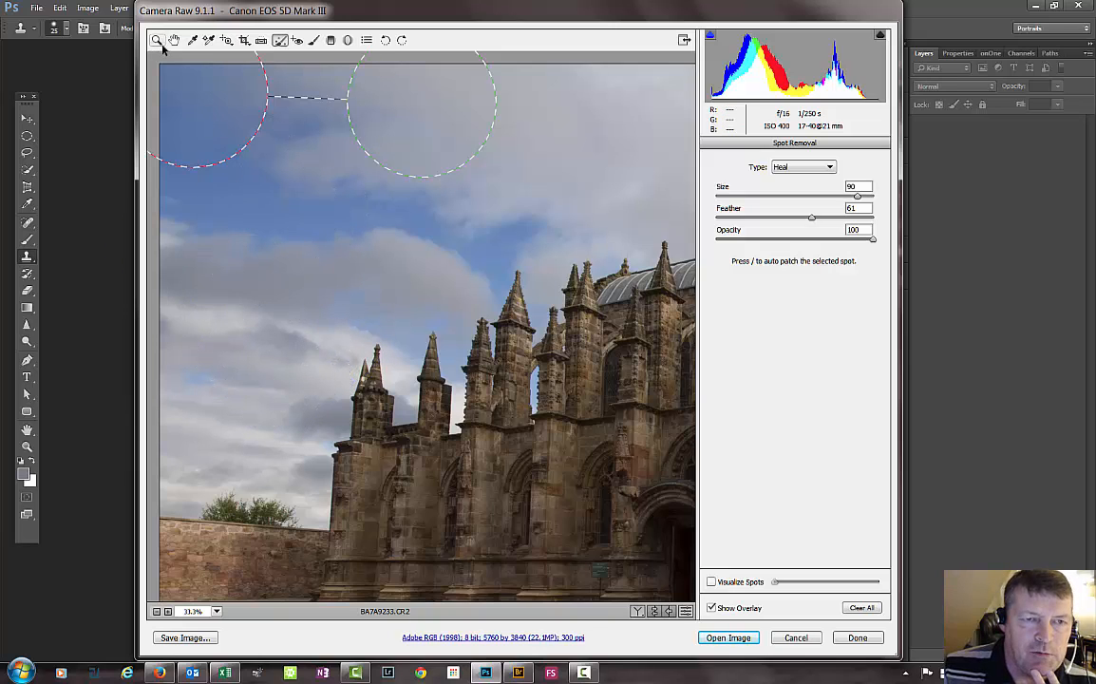
Step: Examine the Red Eye Removal tool's settings and fit the whole photo in the view
left_click(298, 41)
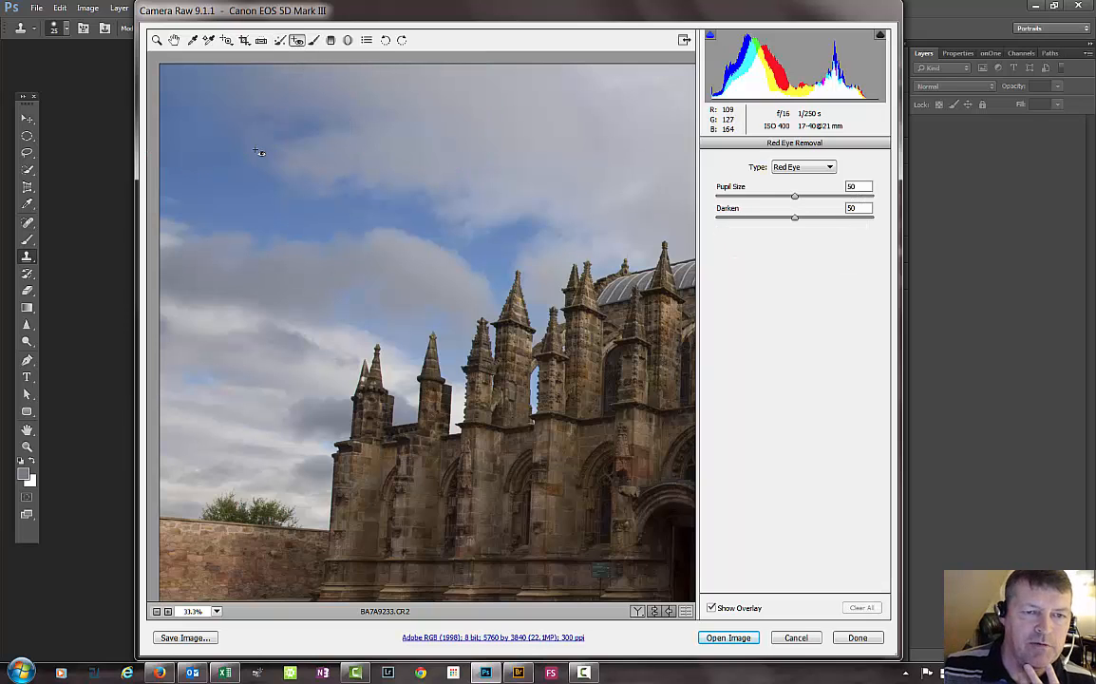
left_click_drag(255, 150, 360, 214)
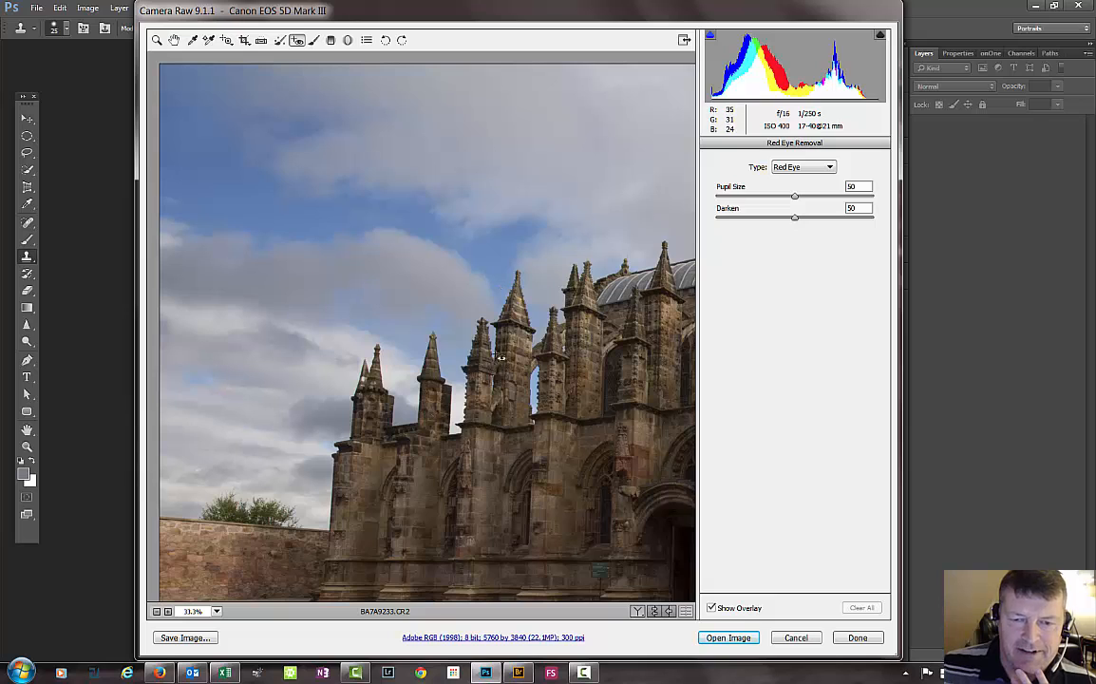
double_click(175, 40)
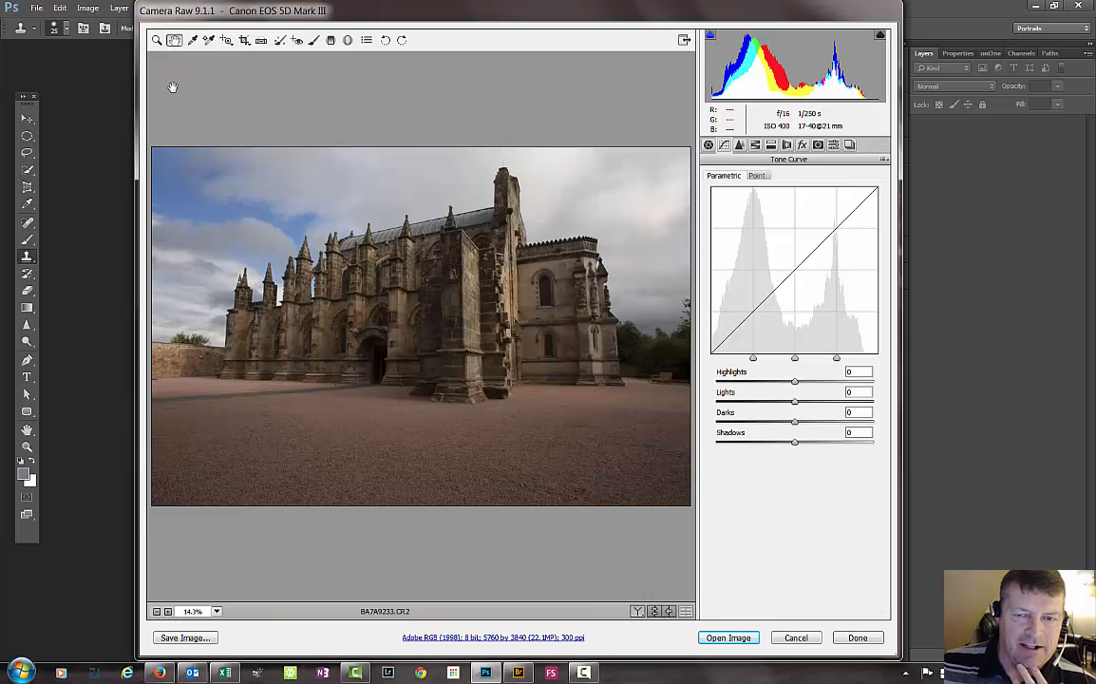
left_click(296, 40)
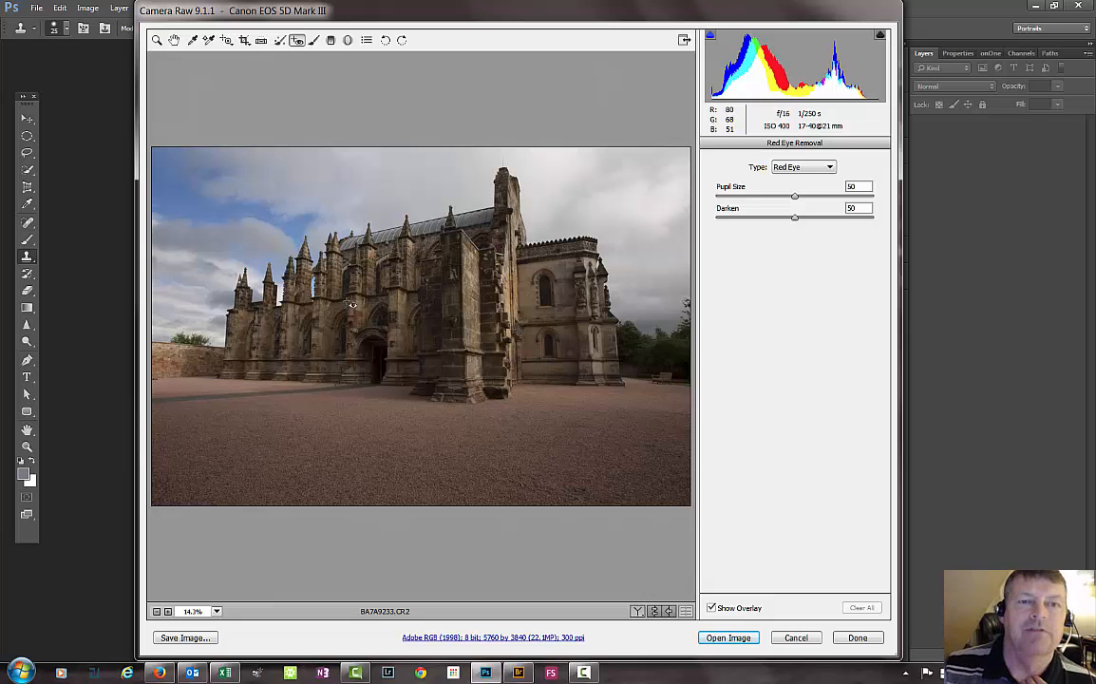
Step: Switch to the Adjustment Brush, enlarge the dark trees and bench to 33.3%, and preset the brush to Shadows +25 only
left_click(314, 40)
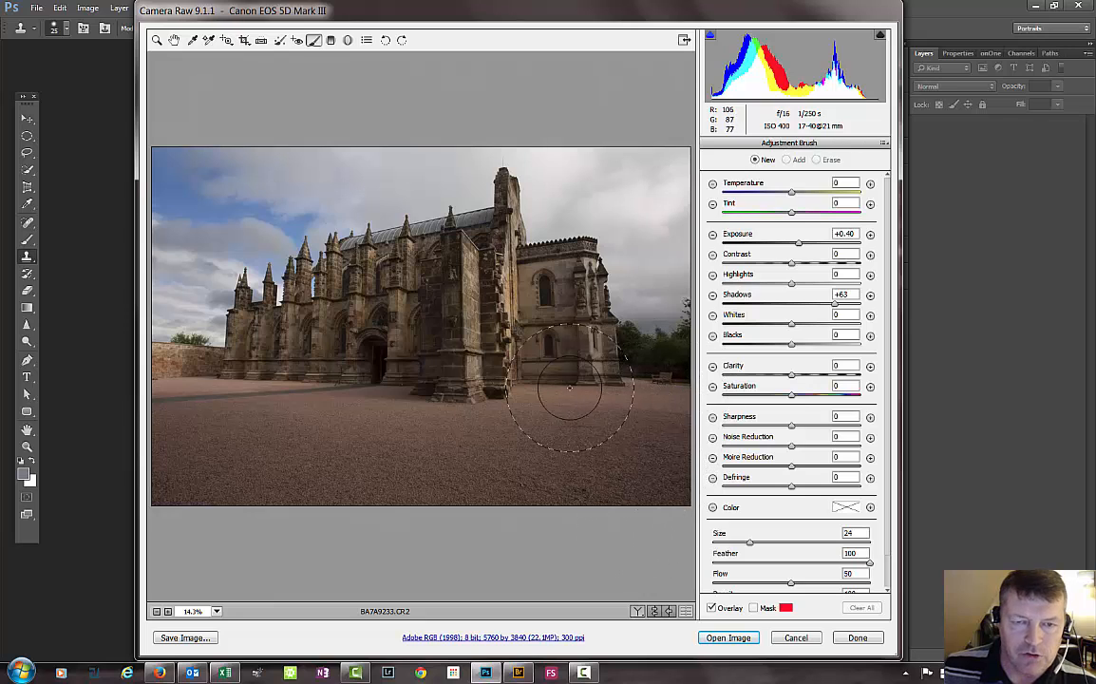
key("ctrl+plus")
key("ctrl+plus")
key("ctrl+plus")
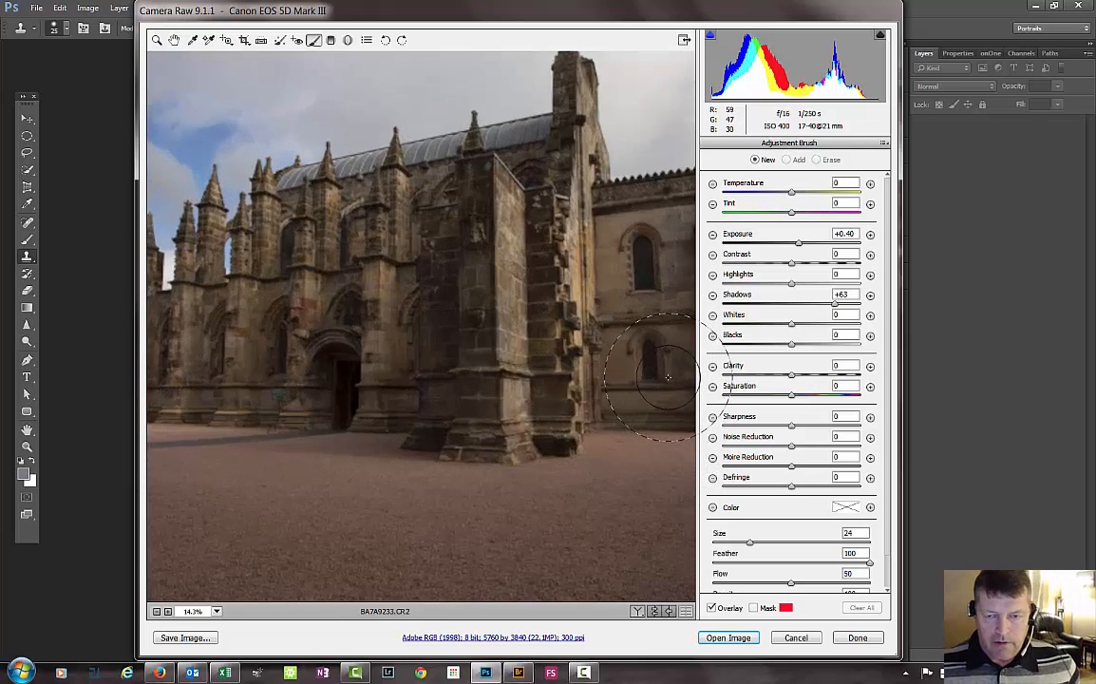
left_click_drag(618, 326, 174, 267)
scroll(443, 244, "down", 3)
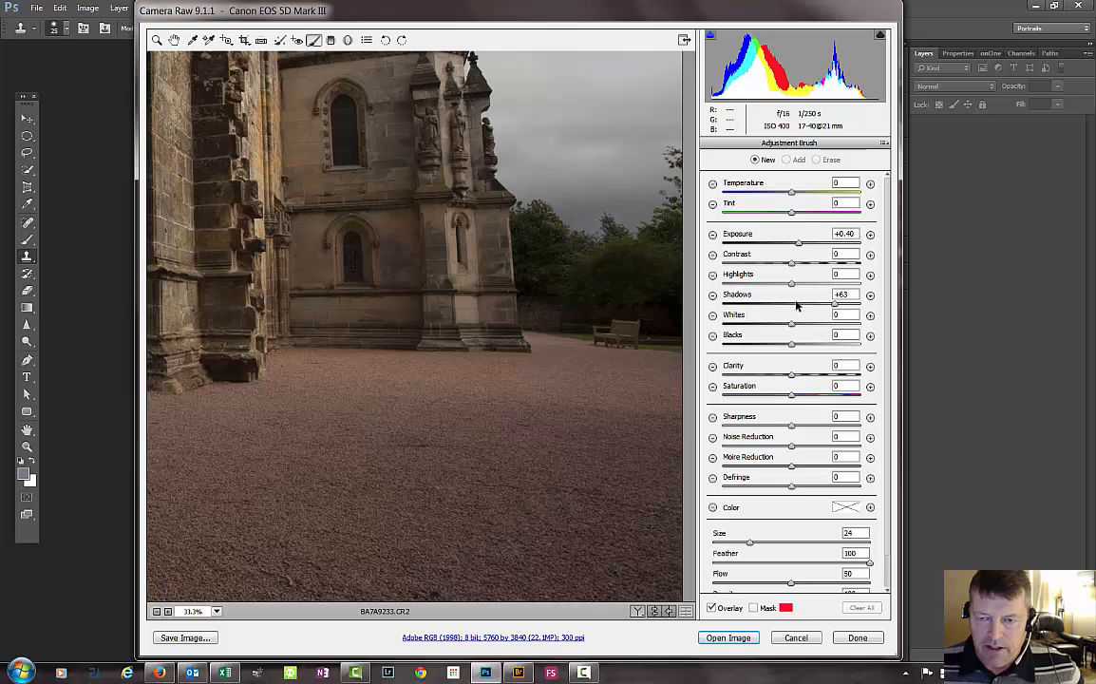
left_click(871, 296)
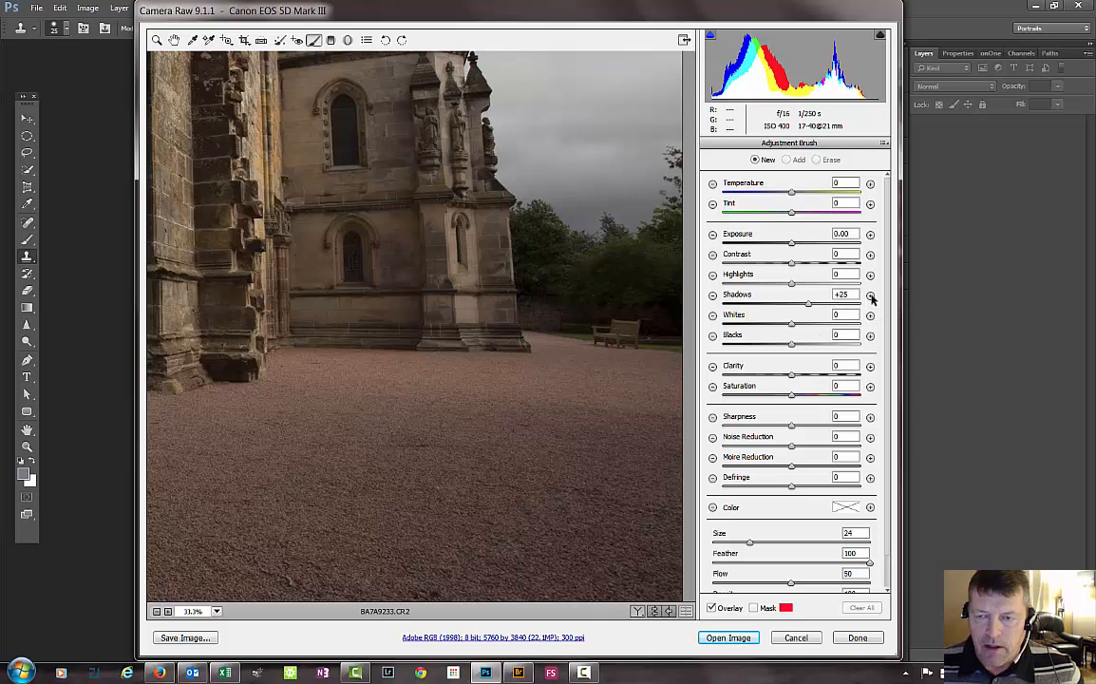
Step: Brush a Shadows +58 adjustment over the dark trees beside the chapel and raise its Saturation to +100
double_click(808, 306)
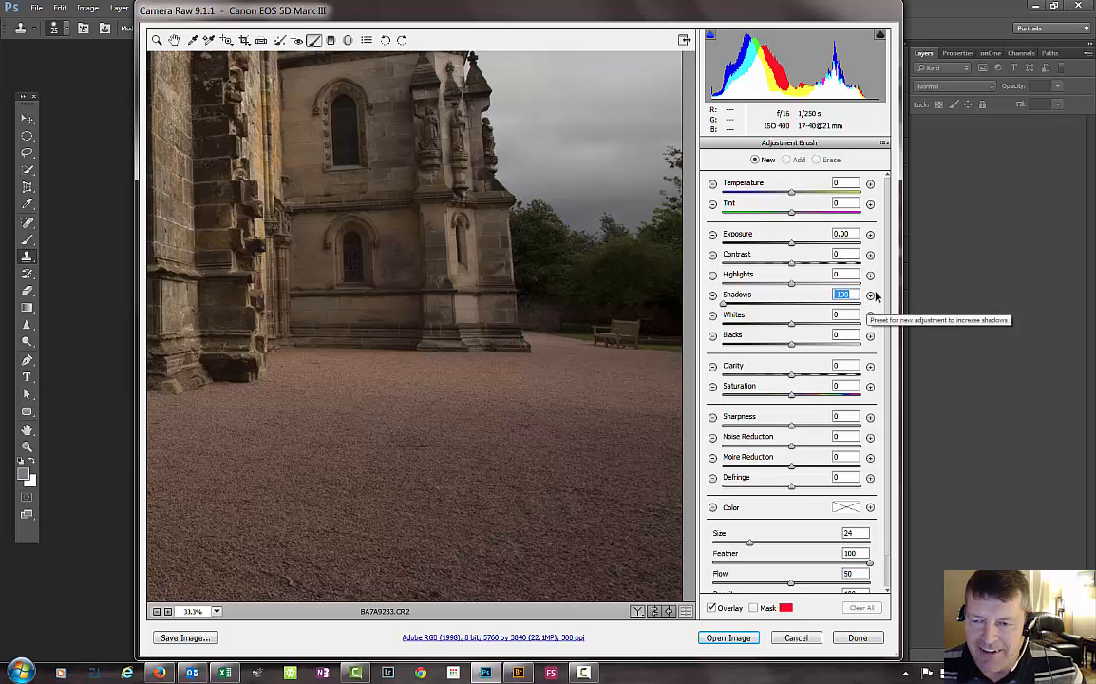
left_click(870, 296)
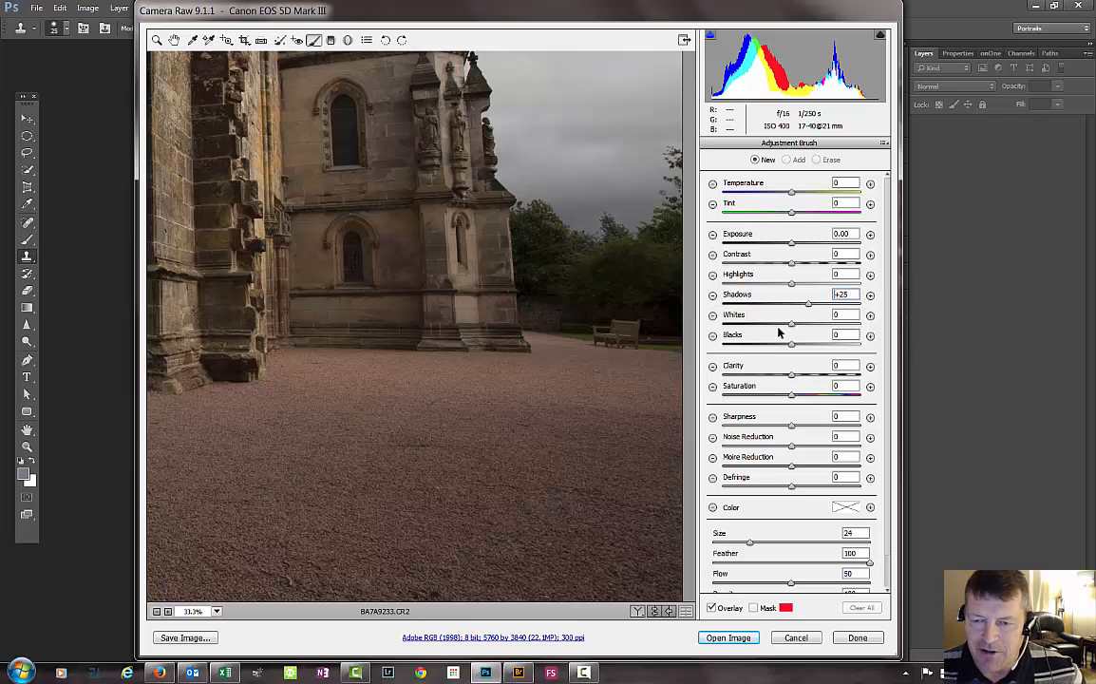
left_click(712, 296)
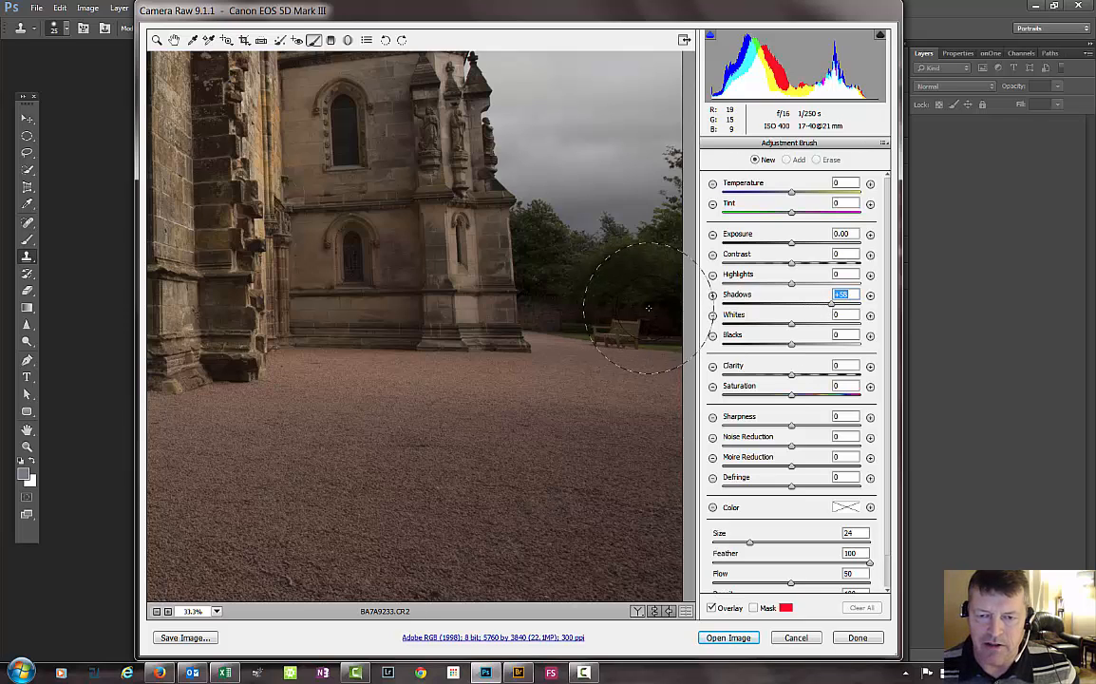
left_click(569, 293)
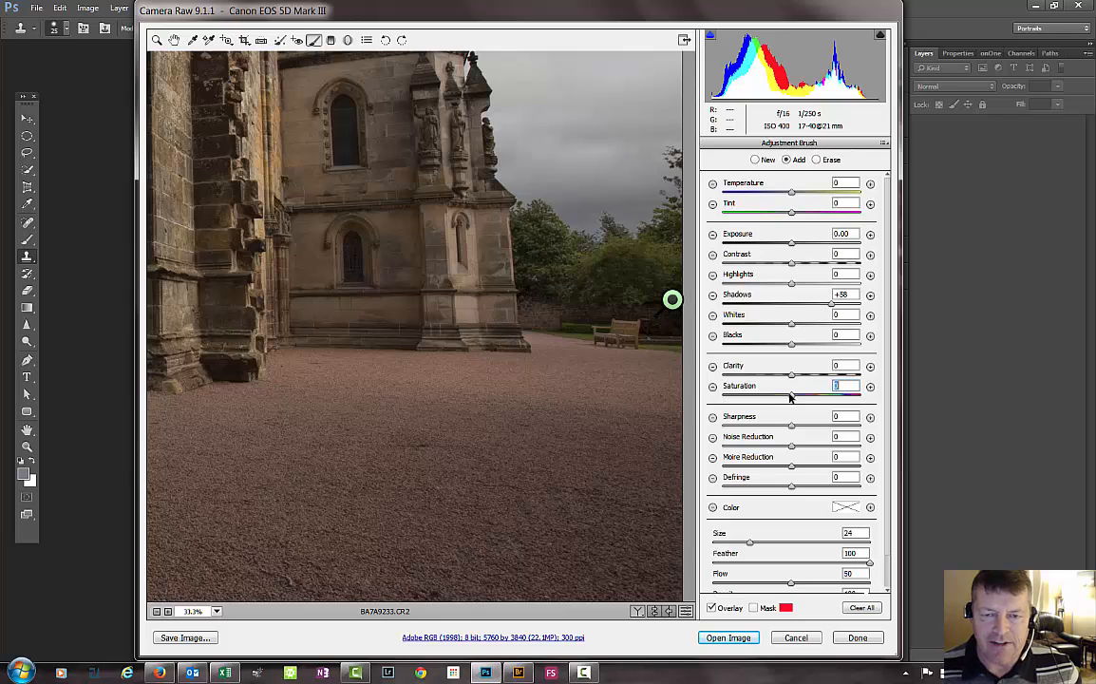
left_click_drag(789, 397, 805, 398)
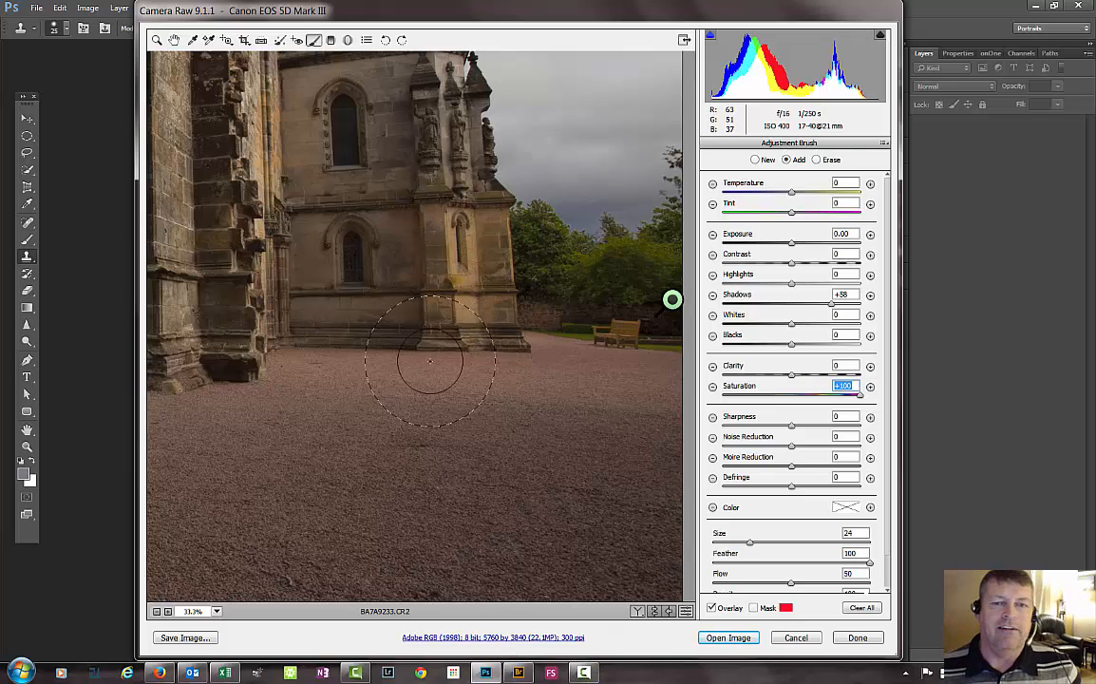
Step: Show the adjustment's mask and erase the overspill from the chapel wall and the sky
left_click(754, 608)
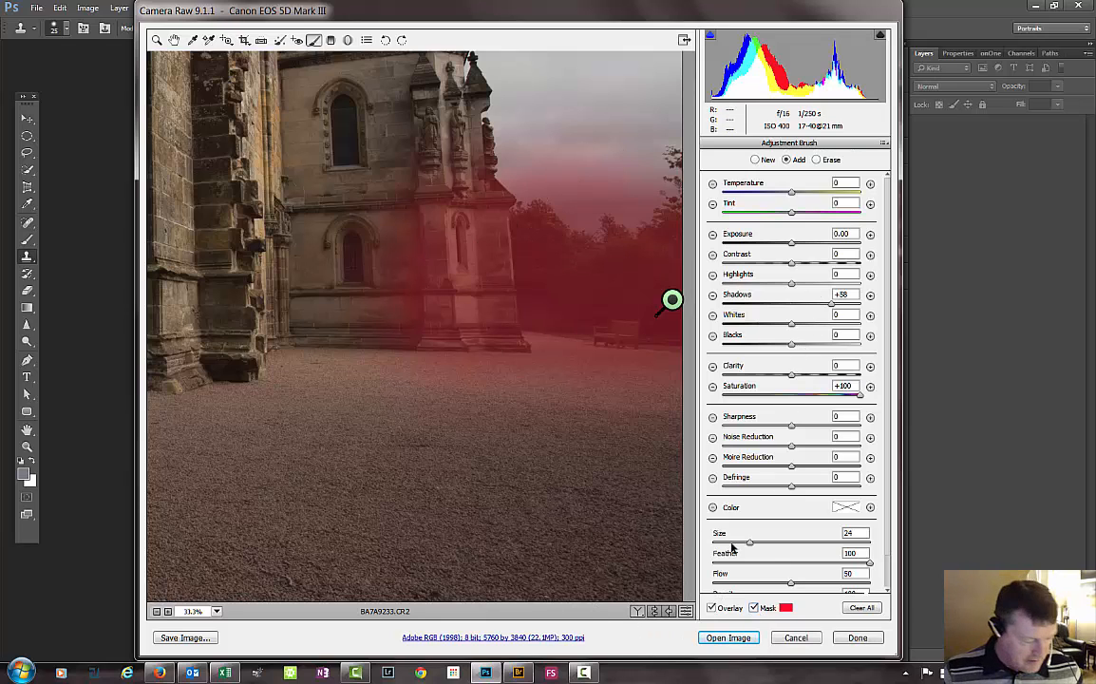
key("alt")
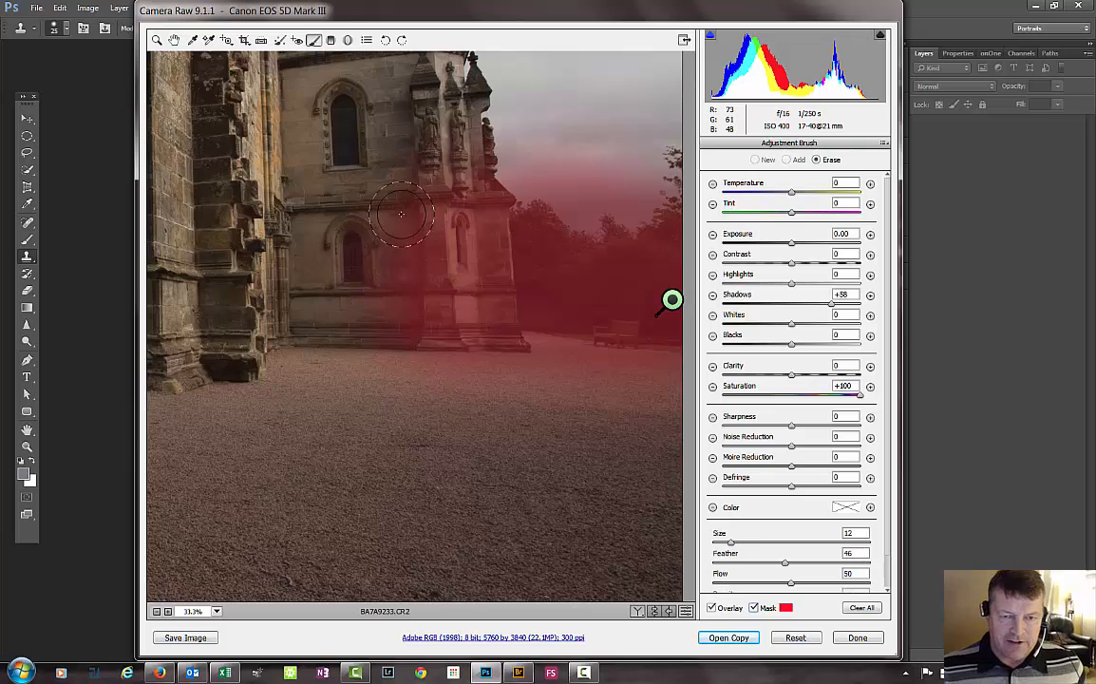
mouse_move(401, 214)
left_mouse_down()
mouse_move(414, 306)
mouse_move(421, 242)
mouse_move(479, 188)
left_mouse_up()
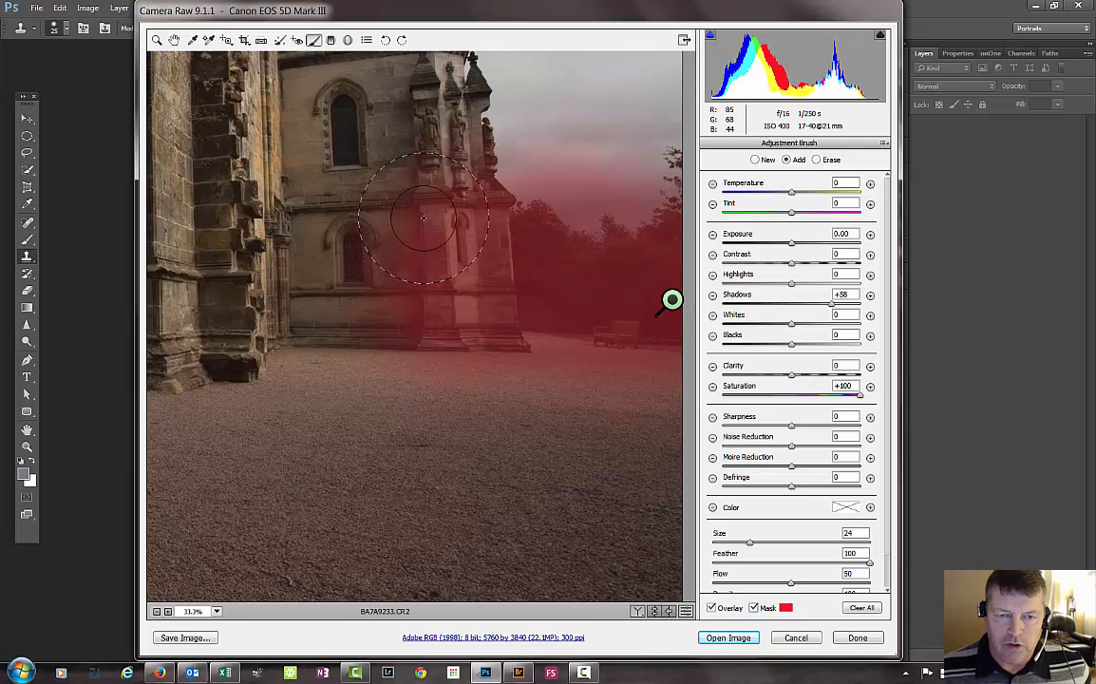
key("alt")
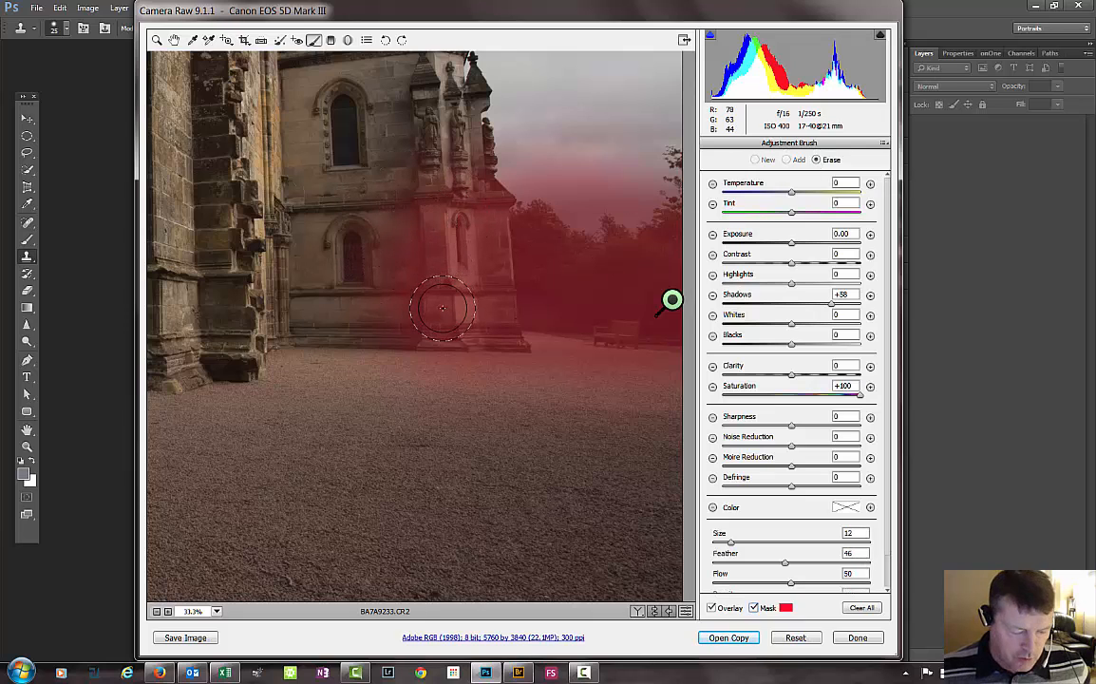
key("alt")
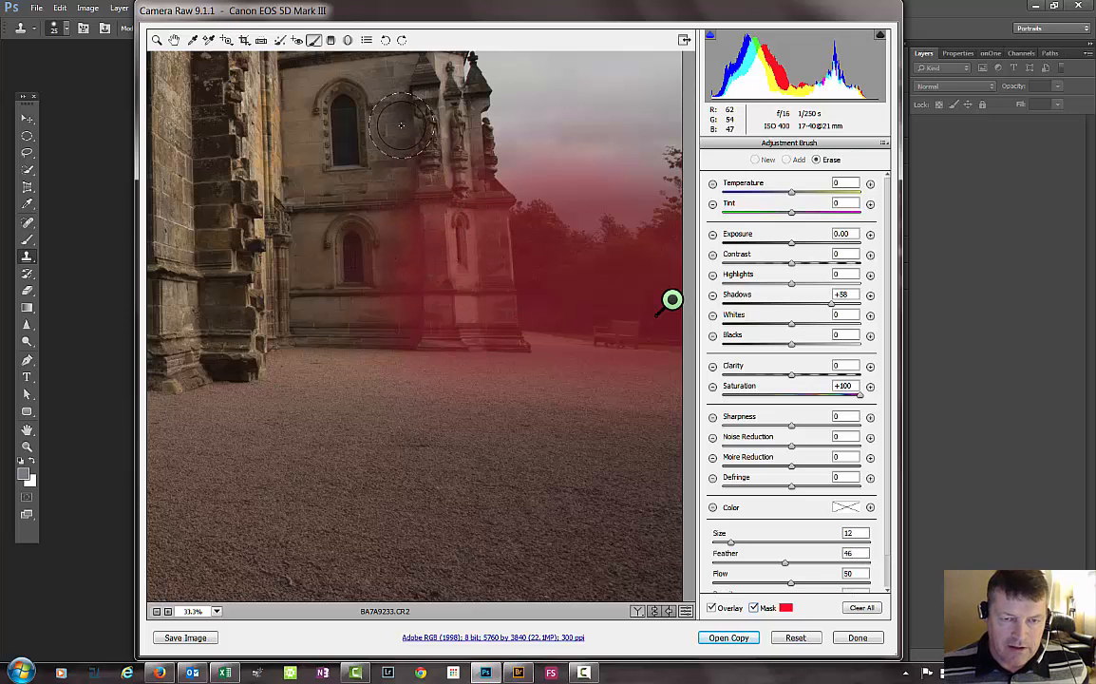
mouse_move(384, 142)
left_mouse_down()
mouse_move(400, 293)
mouse_move(421, 434)
mouse_move(436, 377)
mouse_move(443, 202)
mouse_move(409, 177)
mouse_move(386, 392)
mouse_move(352, 164)
mouse_move(345, 477)
mouse_move(428, 267)
mouse_move(418, 131)
mouse_move(443, 421)
mouse_move(486, 419)
mouse_move(458, 178)
mouse_move(459, 386)
mouse_move(473, 460)
mouse_move(453, 183)
mouse_move(440, 335)
mouse_move(461, 206)
mouse_move(459, 323)
mouse_move(485, 281)
mouse_move(473, 197)
mouse_move(441, 110)
mouse_move(502, 87)
mouse_move(487, 91)
mouse_move(677, 110)
mouse_move(611, 142)
mouse_move(511, 146)
mouse_move(557, 165)
mouse_move(620, 157)
mouse_move(607, 176)
mouse_move(573, 182)
mouse_move(587, 200)
mouse_move(603, 186)
mouse_move(640, 193)
mouse_move(601, 174)
mouse_move(577, 204)
mouse_move(590, 160)
left_mouse_up()
Step: Erase the mask from the gravel and the bench, and hide the mask overlay
mouse_move(523, 352)
left_mouse_down()
mouse_move(632, 400)
mouse_move(512, 359)
mouse_move(560, 375)
left_mouse_up()
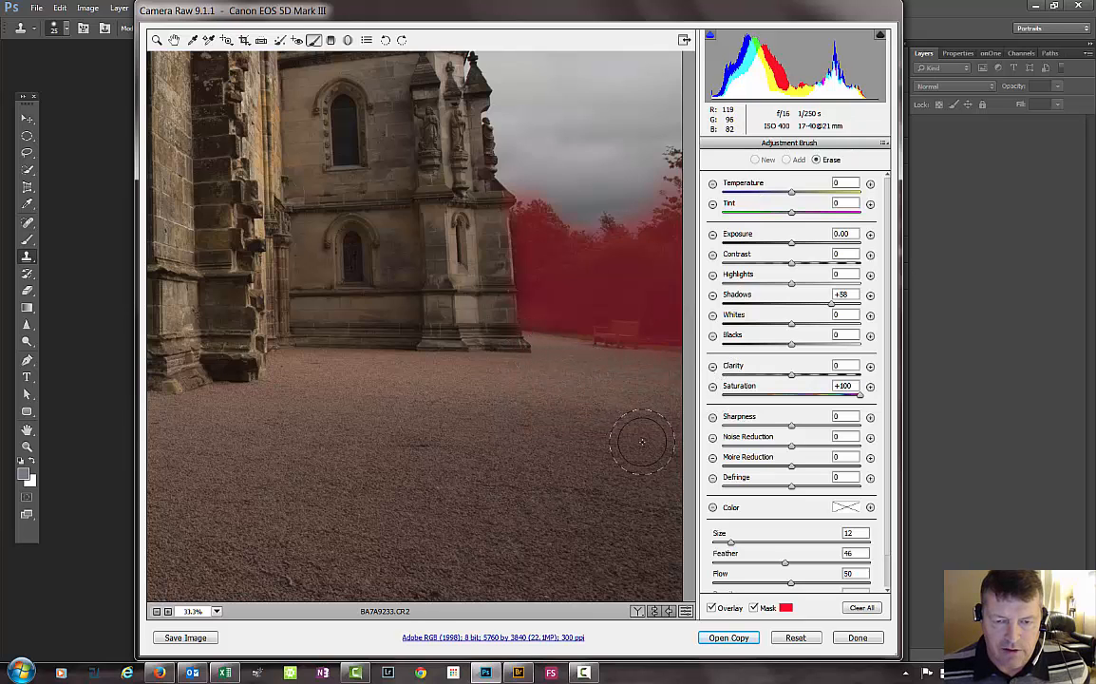
left_click(614, 358)
mouse_move(621, 344)
left_mouse_down()
mouse_move(603, 438)
mouse_move(720, 503)
left_mouse_up()
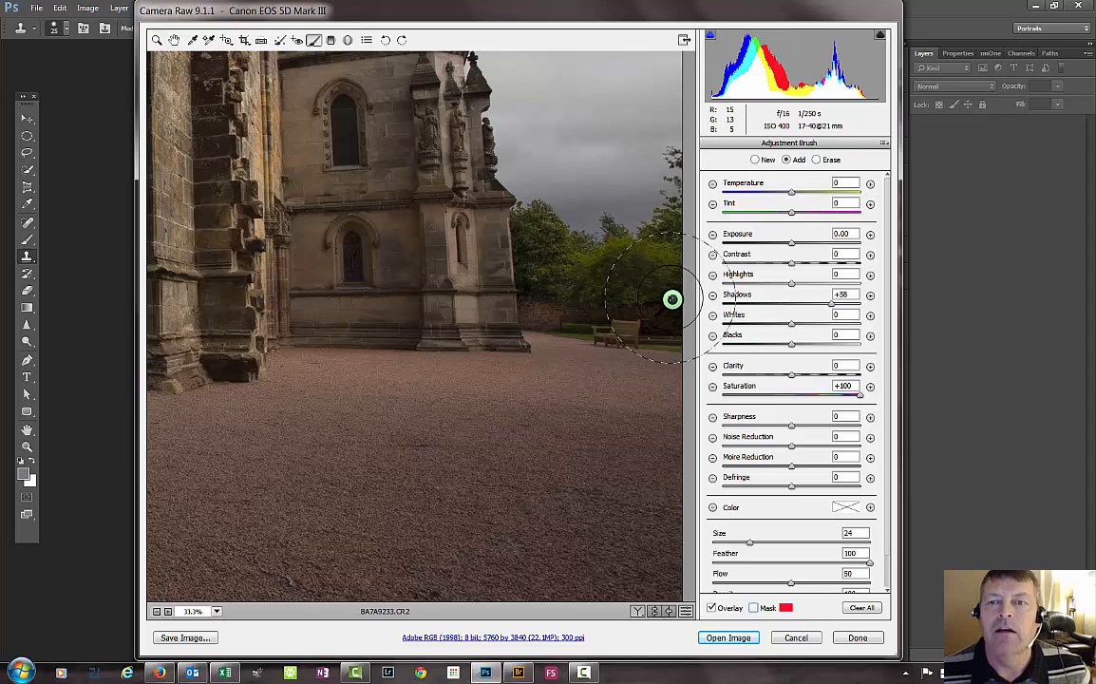
Step: Put the brush in New mode and preview the mask of the existing tree adjustment from its pin
left_click(756, 159)
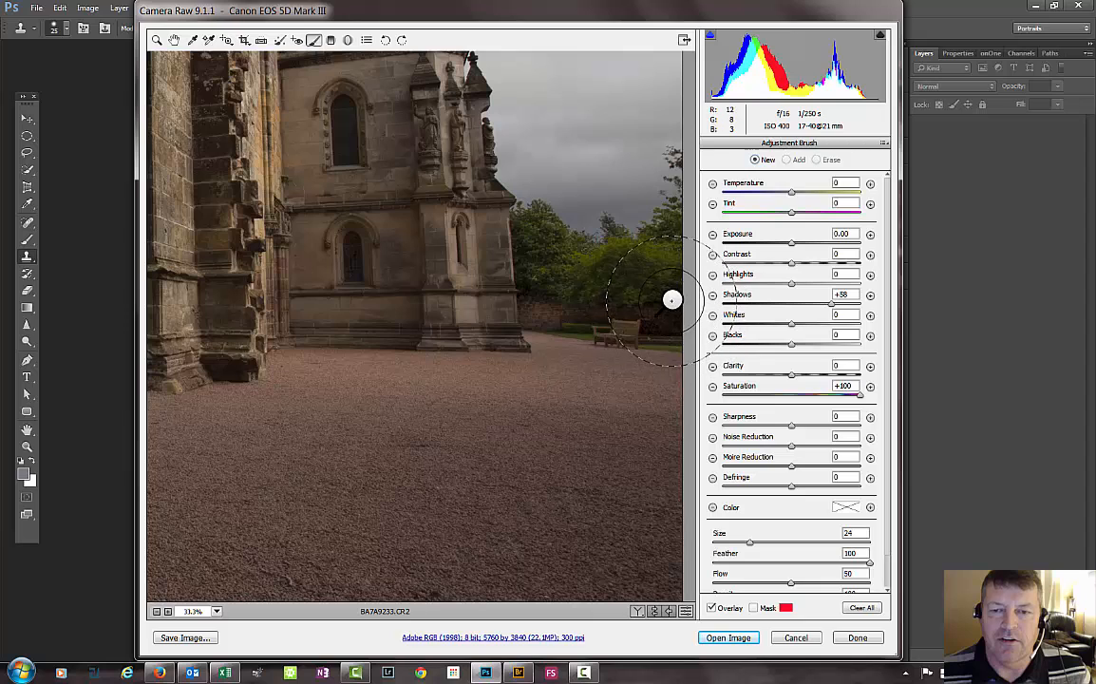
left_click(299, 457)
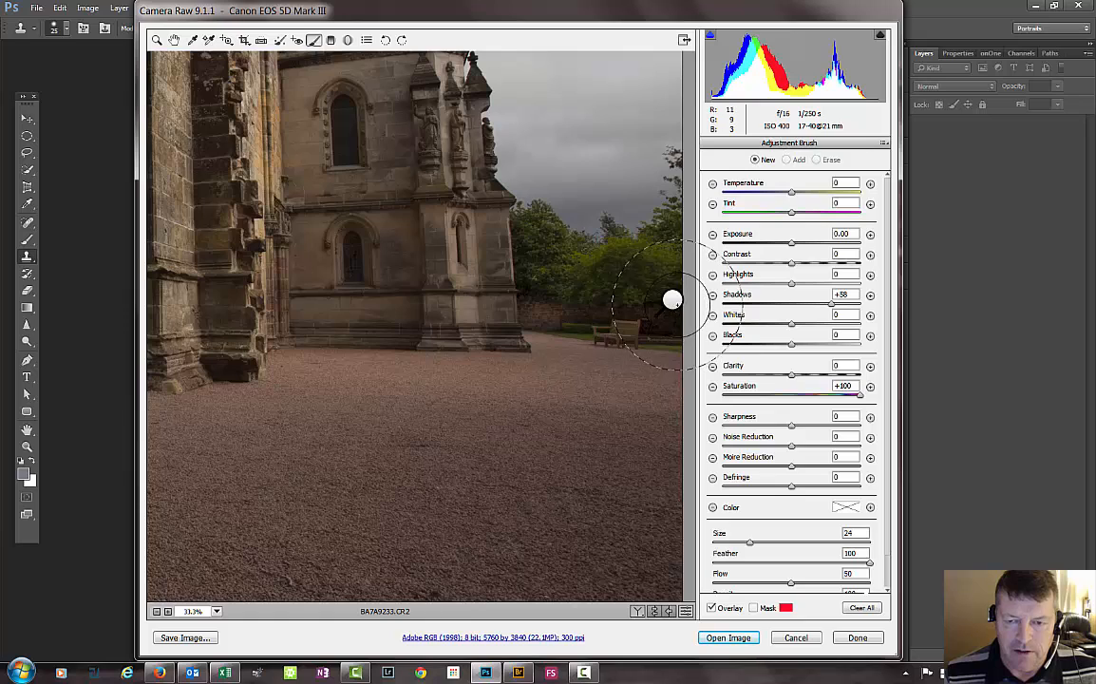
mouse_move(662, 295)
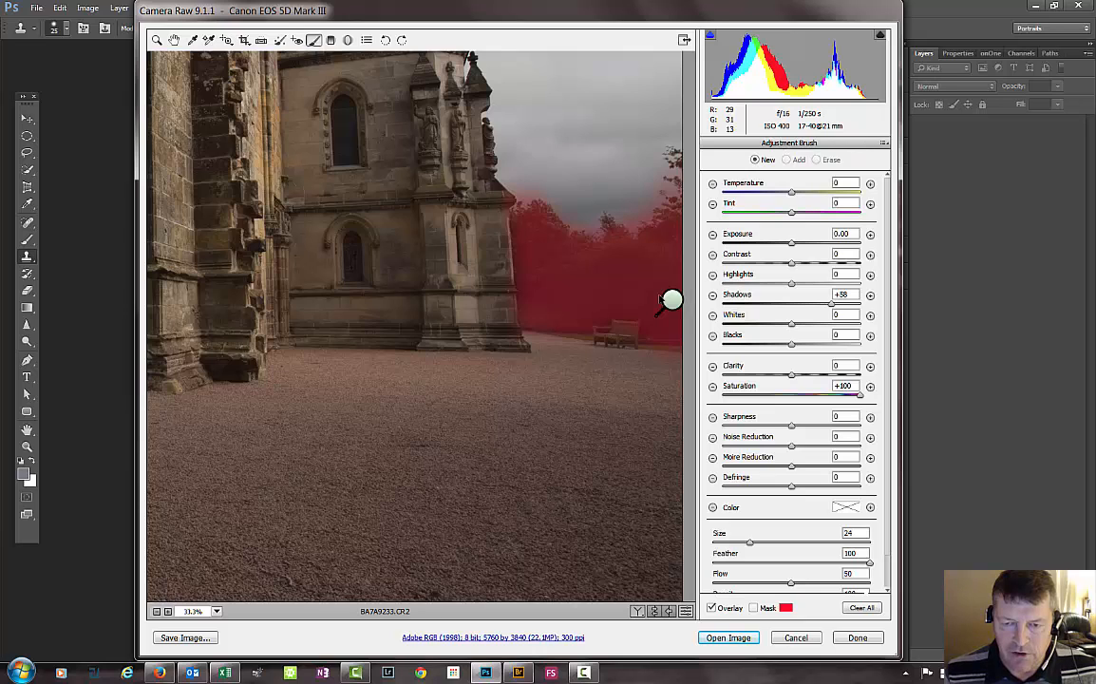
Step: Reselect the tree adjustment, erase its spill along the treetops and sky, and set its Exposure to +0.70
left_click(667, 300)
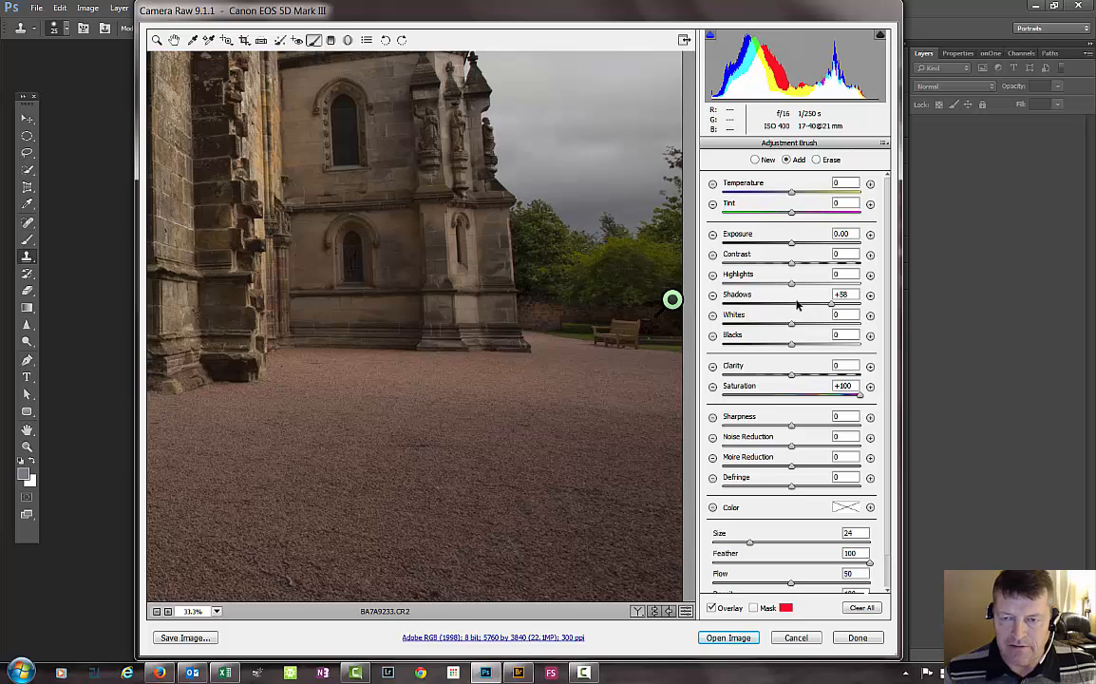
left_click_drag(792, 246, 828, 244)
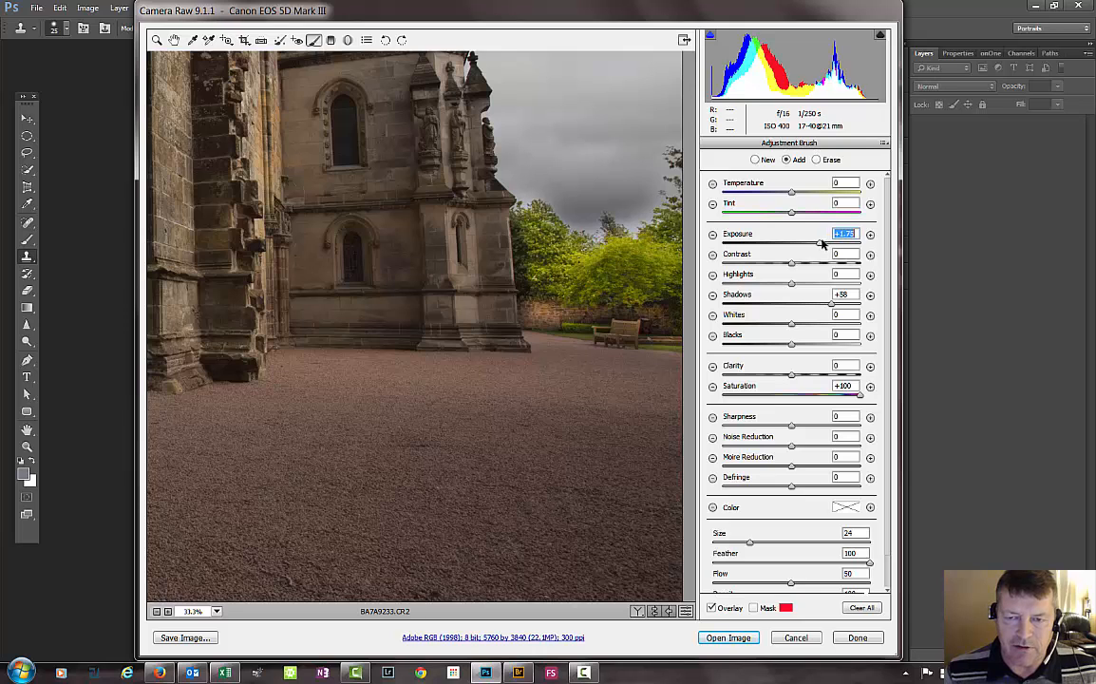
key("alt")
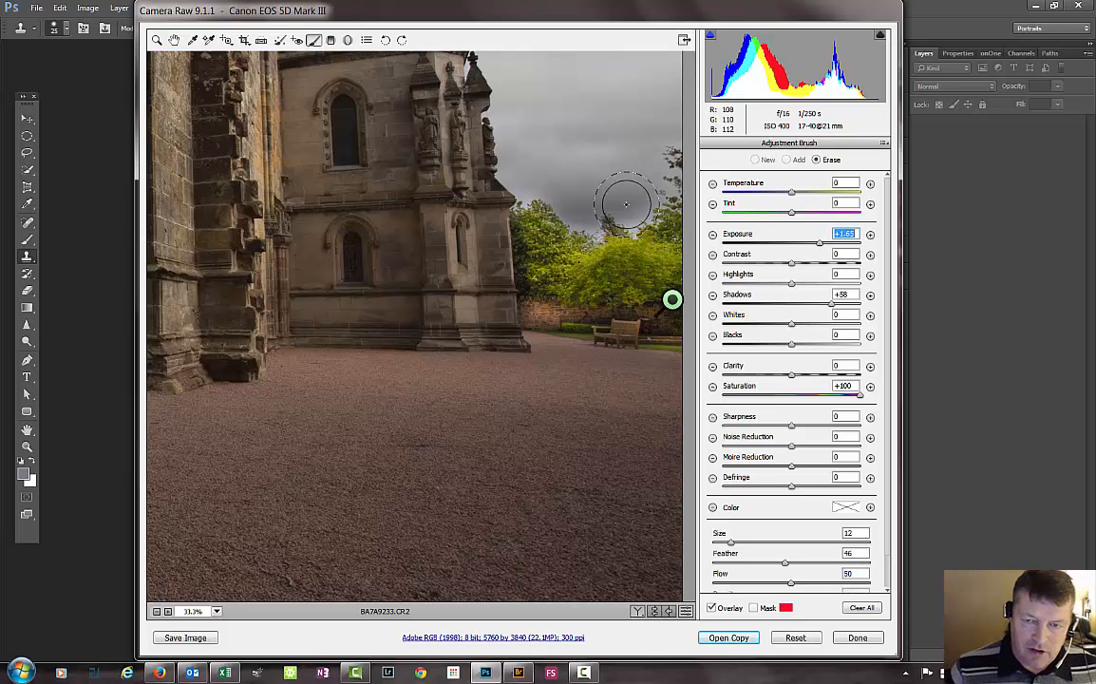
mouse_move(671, 193)
left_mouse_down()
mouse_move(604, 200)
mouse_move(543, 183)
mouse_move(655, 191)
left_mouse_up()
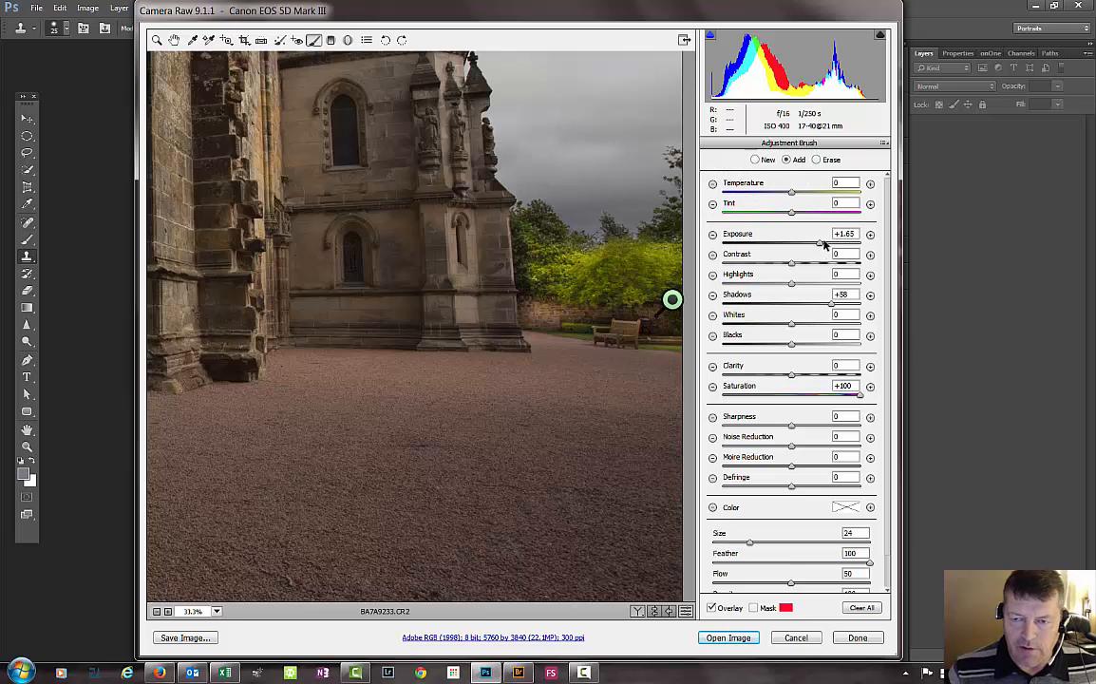
left_click_drag(823, 243, 803, 246)
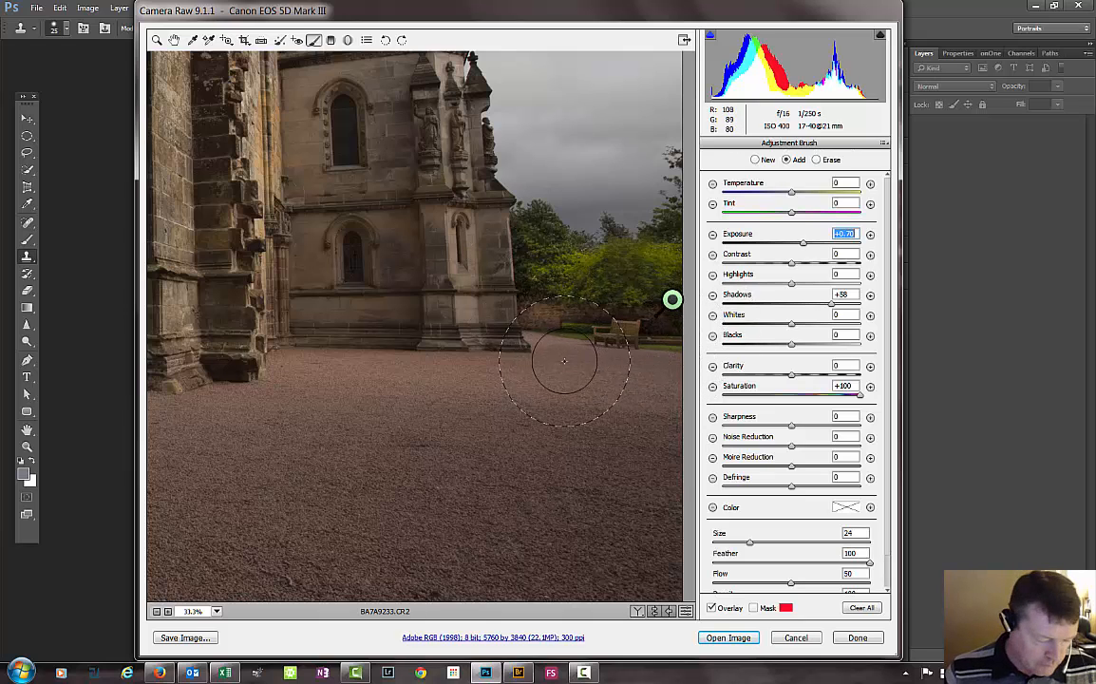
Step: Set the Adjustment Brush size to 40 and turn the mask overlay on for the tree adjustment
left_click(461, 380)
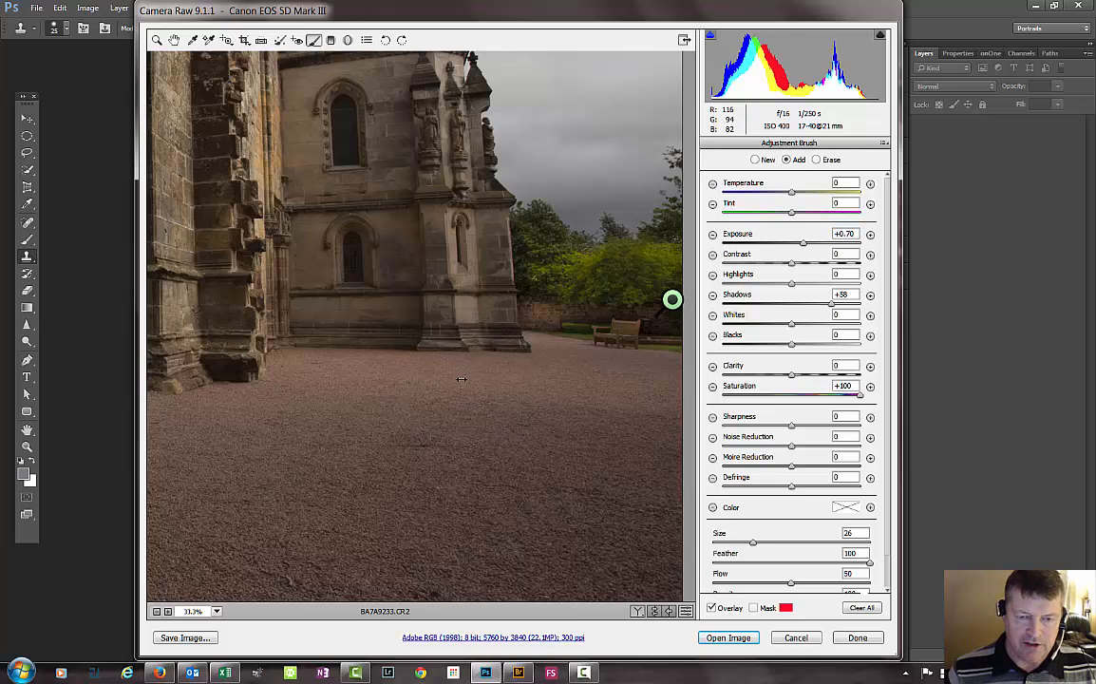
key("bracketright")
key("bracketright")
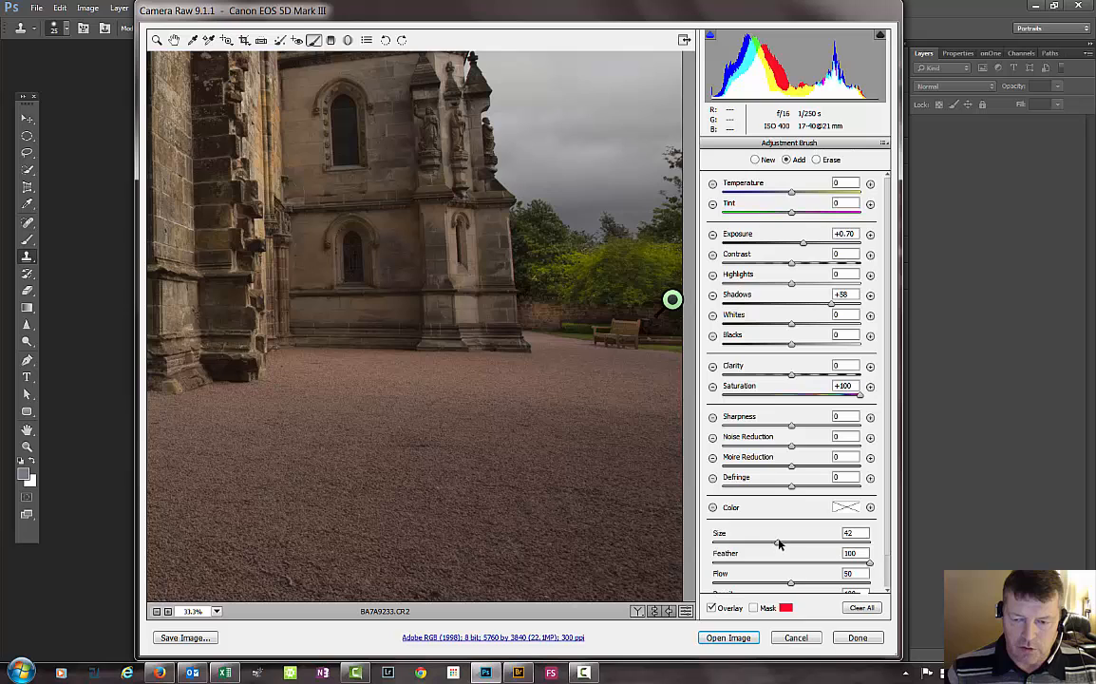
left_click_drag(777, 546, 775, 547)
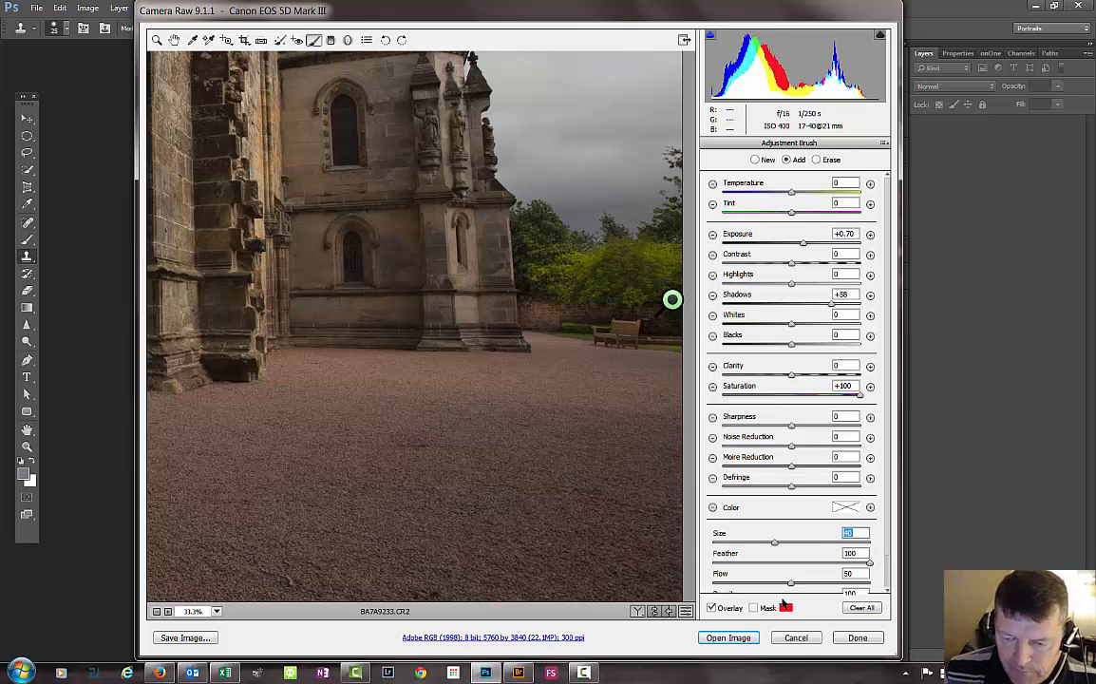
left_click(754, 608)
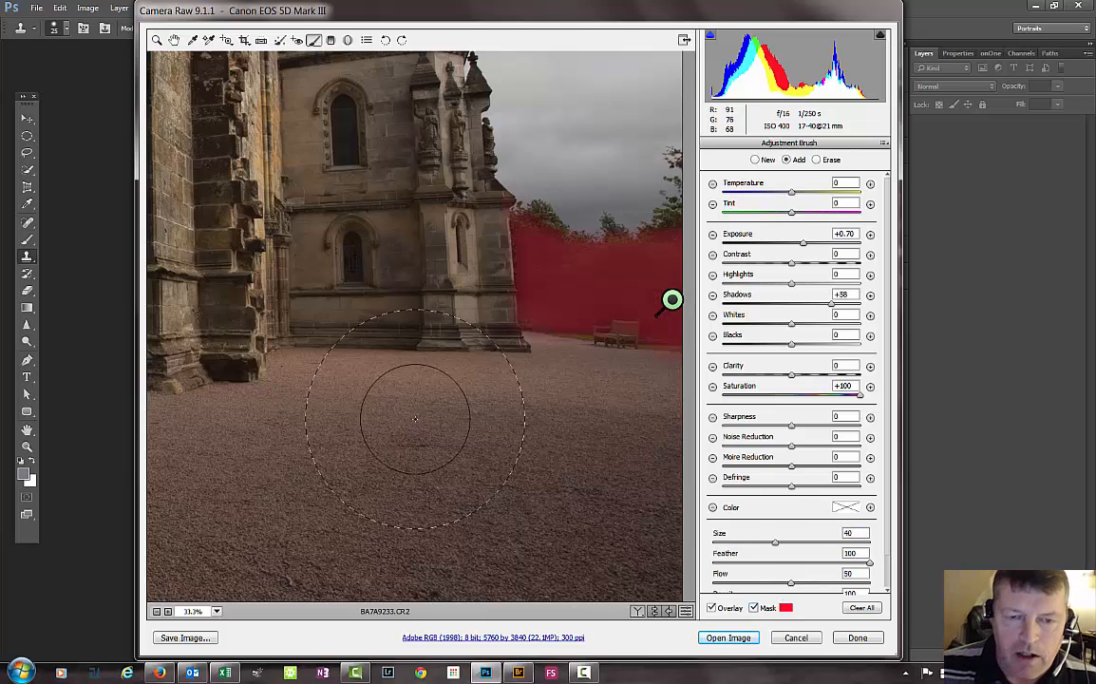
Step: Paint a soft test dab on the gravel and a Feather 0 dab on the chapel wall, and undo both
left_click(441, 461)
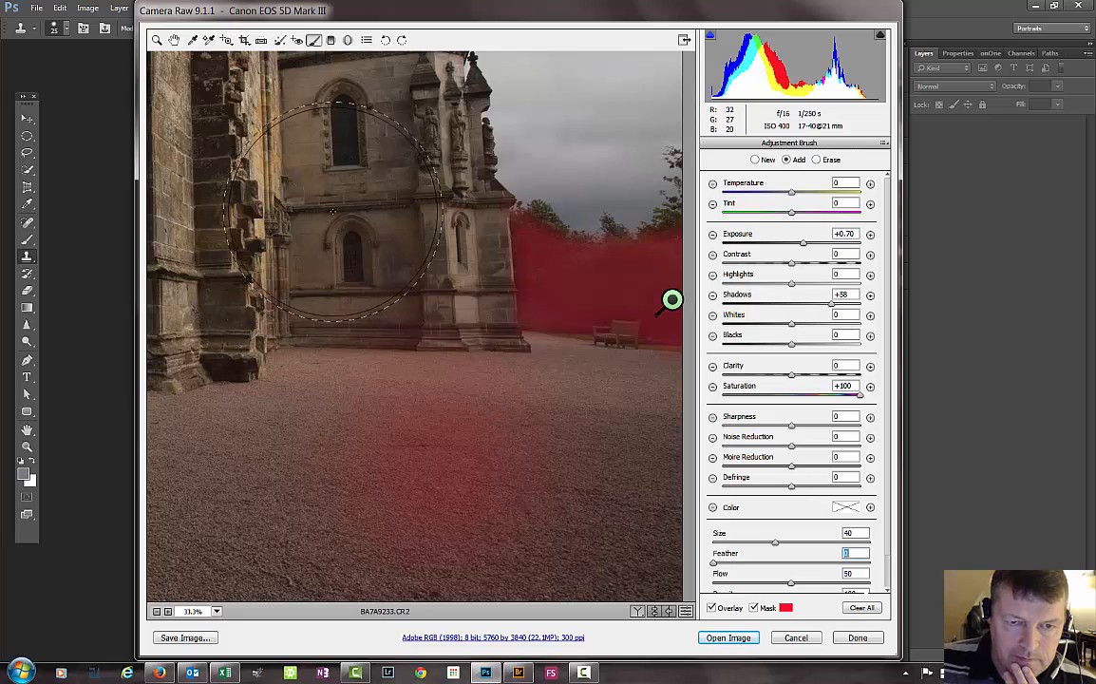
left_click_drag(332, 210, 337, 185)
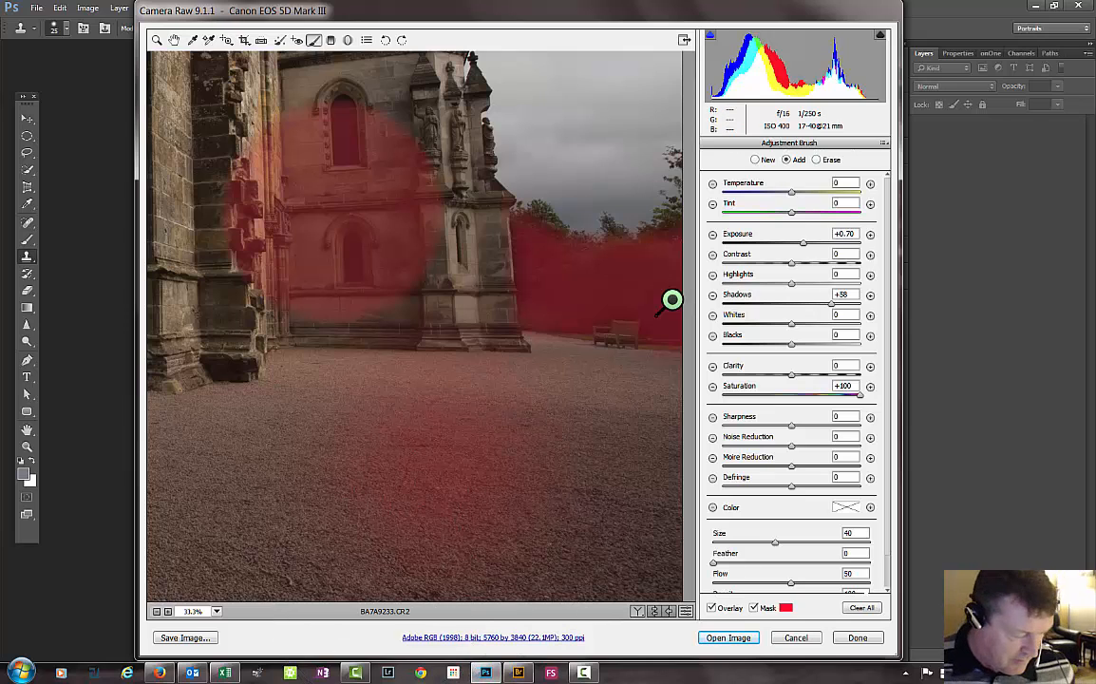
key("ctrl+z")
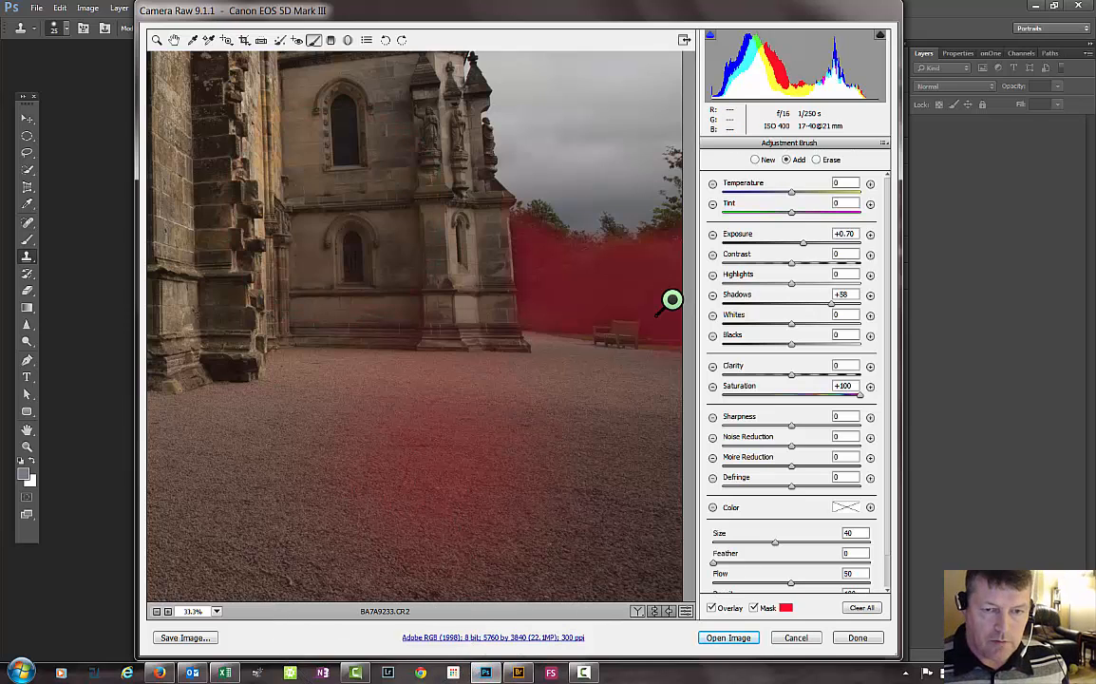
key("ctrl+alt+z")
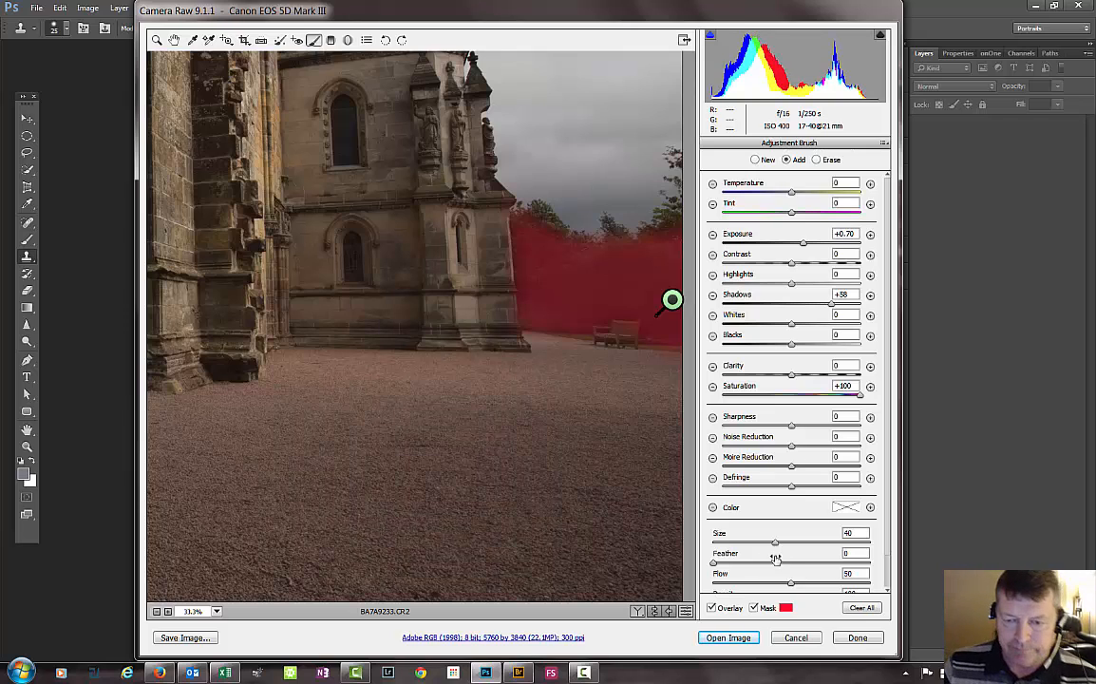
Step: Set the Adjustment Brush Feather to 65 and its size to 22, and hide the mask overlay
left_click_drag(714, 566, 818, 573)
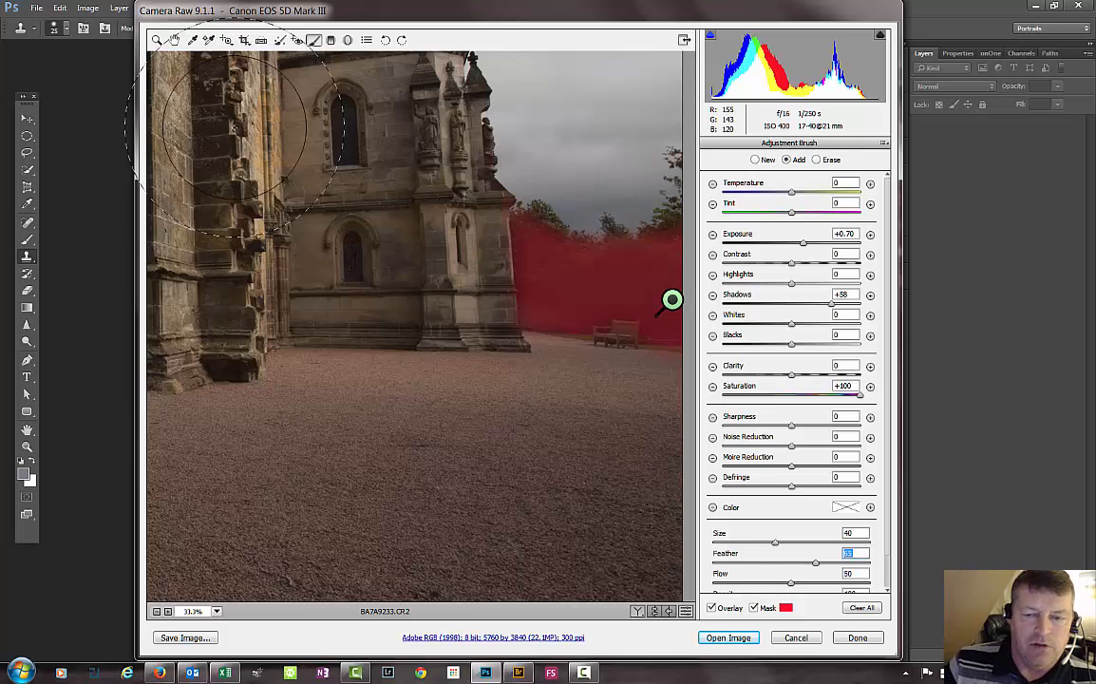
left_click(754, 607)
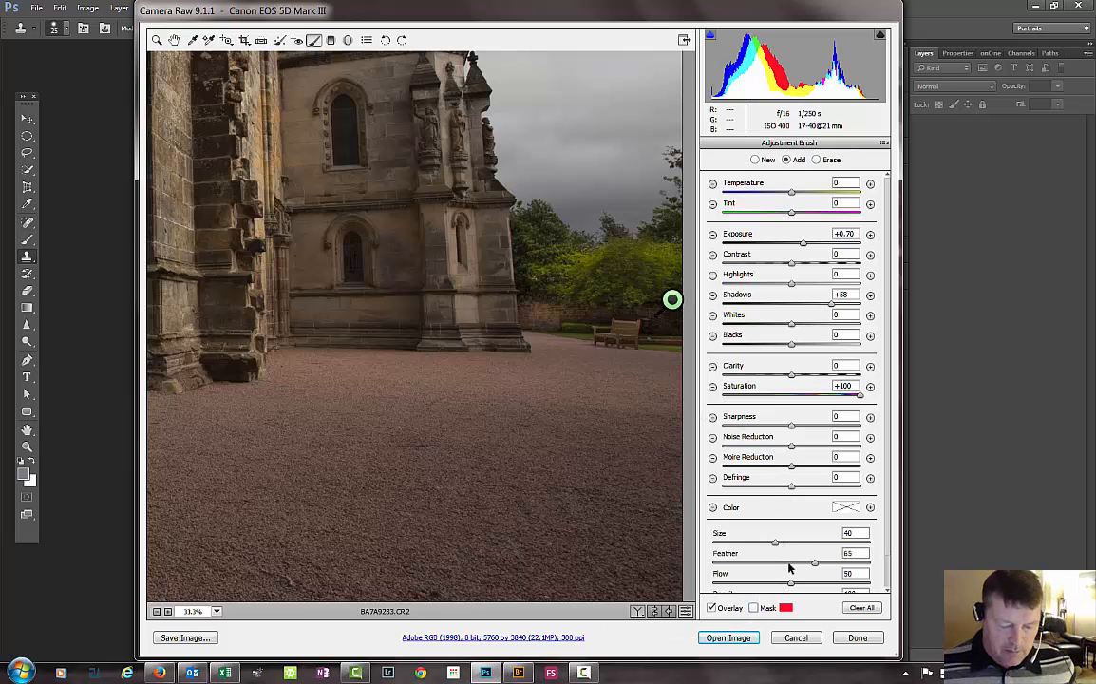
key("ctrl+0")
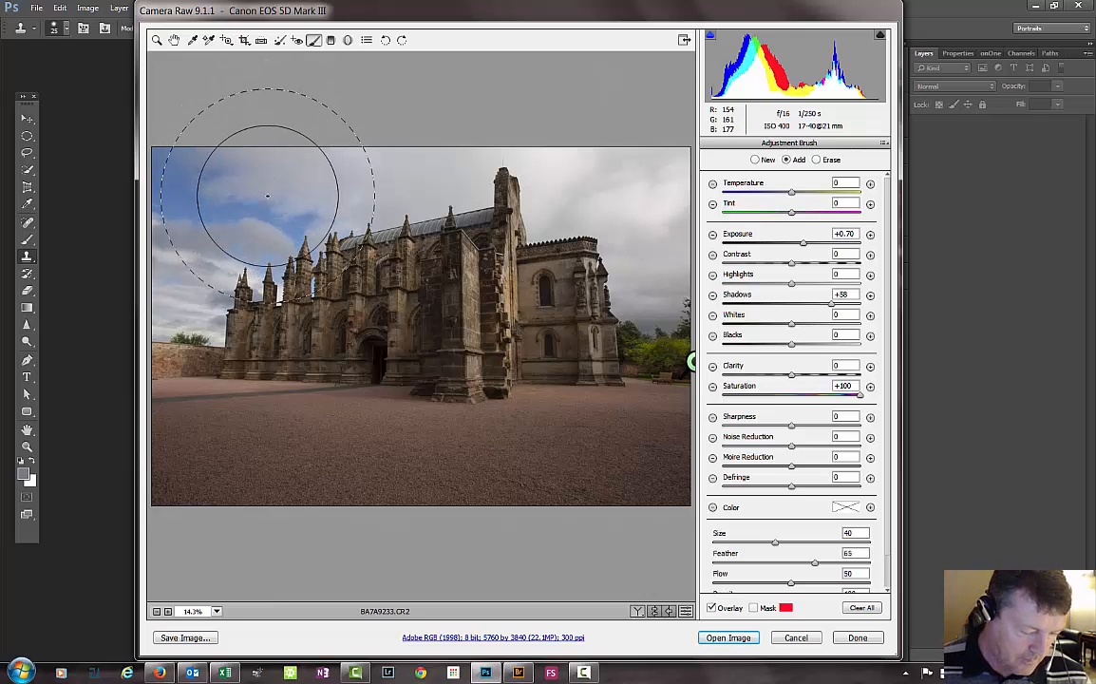
key("bracketleft")
key("bracketleft")
key("bracketleft")
key("bracketleft")
key("bracketleft")
key("bracketleft")
key("bracketleft")
key("bracketleft")
key("bracketleft")
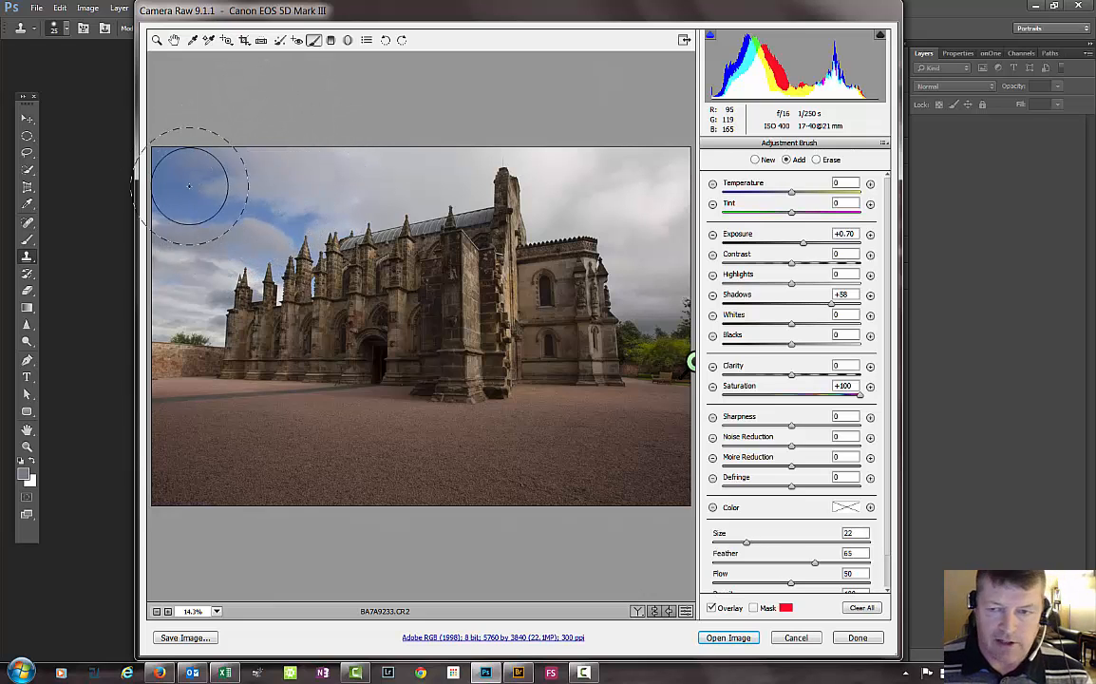
Step: Paint a new brush adjustment over the blue sky, and set its Temperature to +18 and Exposure to -0.10
left_click(713, 235)
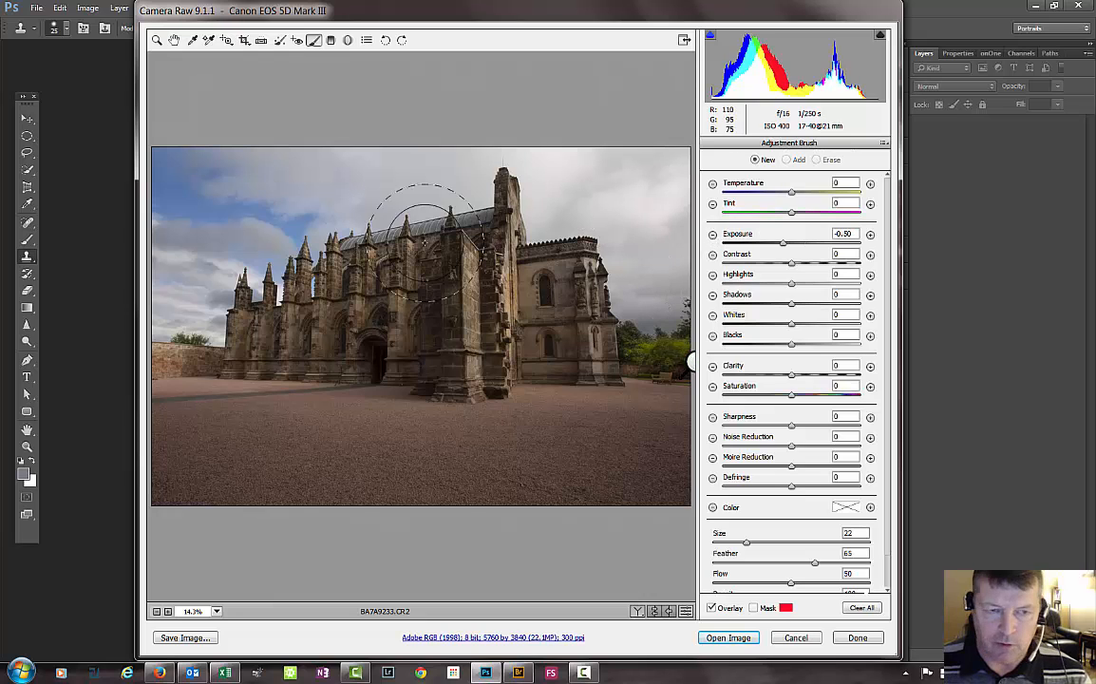
mouse_move(142, 217)
left_mouse_down()
mouse_move(194, 172)
mouse_move(191, 208)
mouse_move(245, 187)
mouse_move(279, 182)
left_mouse_up()
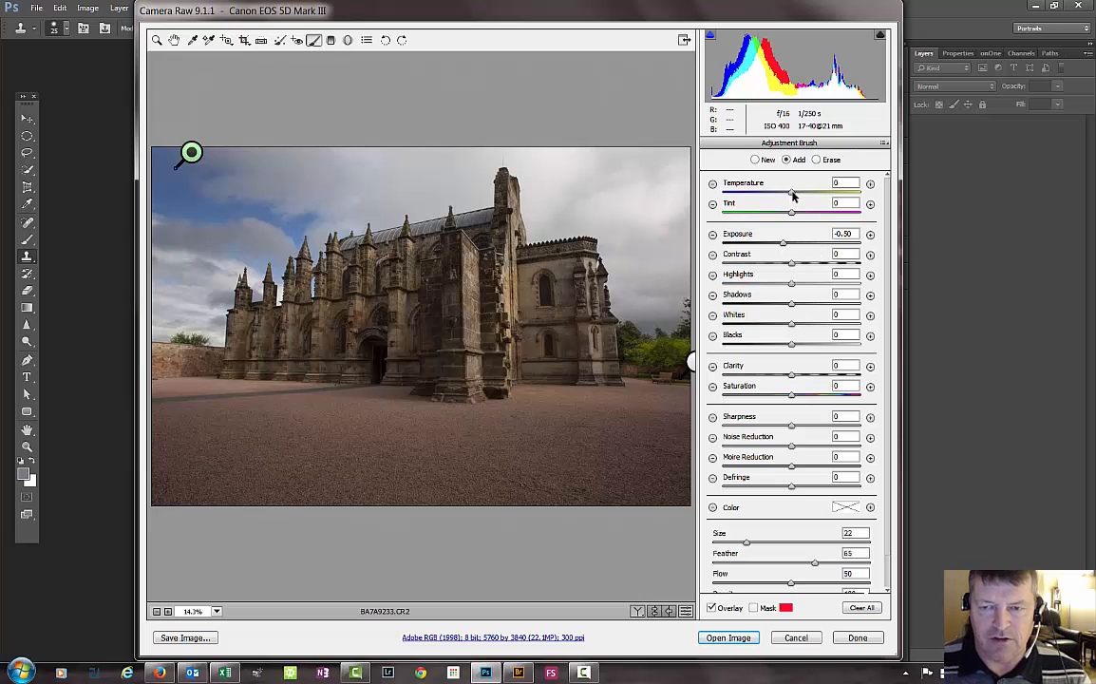
left_click_drag(793, 195, 826, 197)
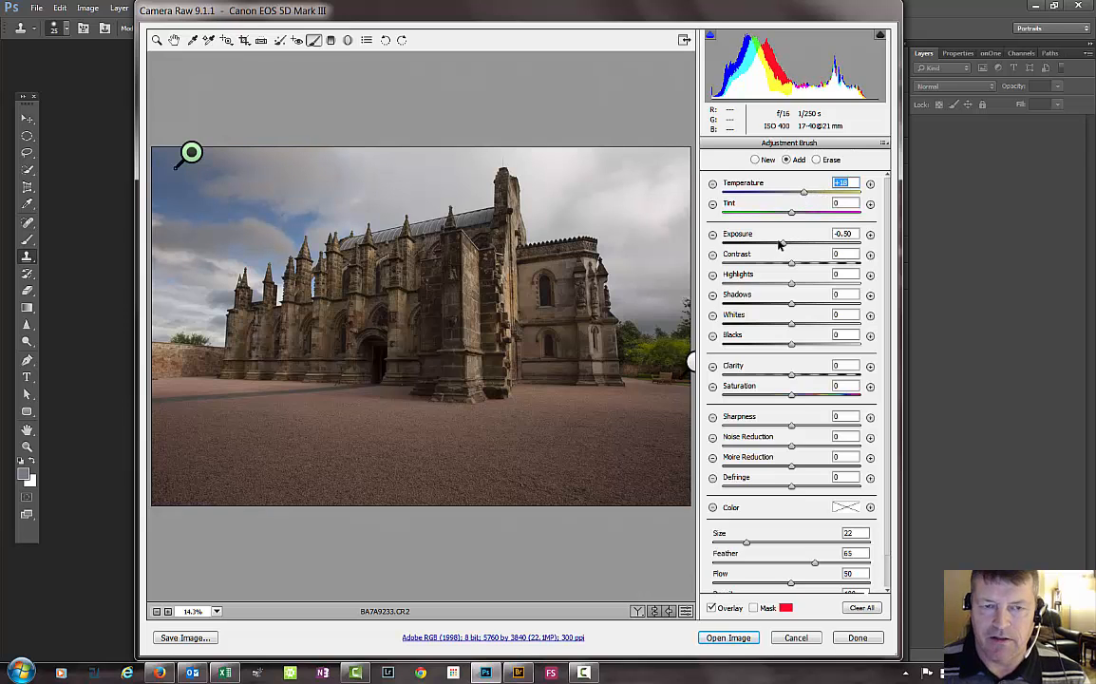
left_click_drag(779, 245, 789, 244)
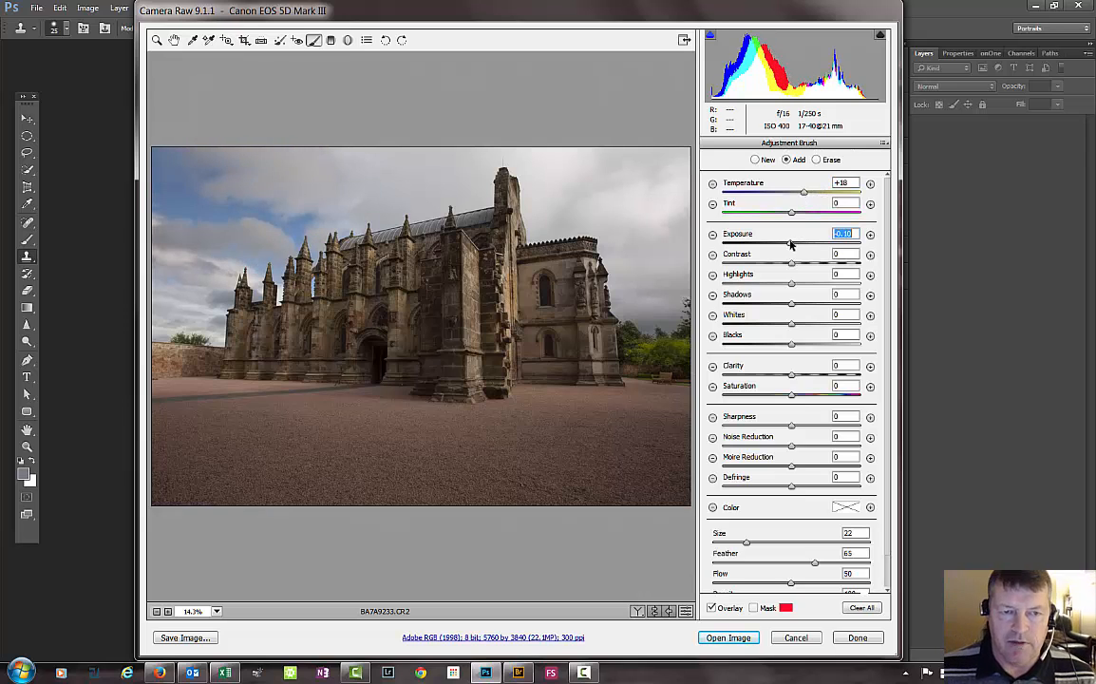
Step: Try lowering the sky adjustment's Highlights, reset them to 0, and delete the adjustment
mouse_move(792, 285)
left_mouse_down()
mouse_move(753, 286)
mouse_move(771, 285)
left_mouse_up()
double_click(770, 286)
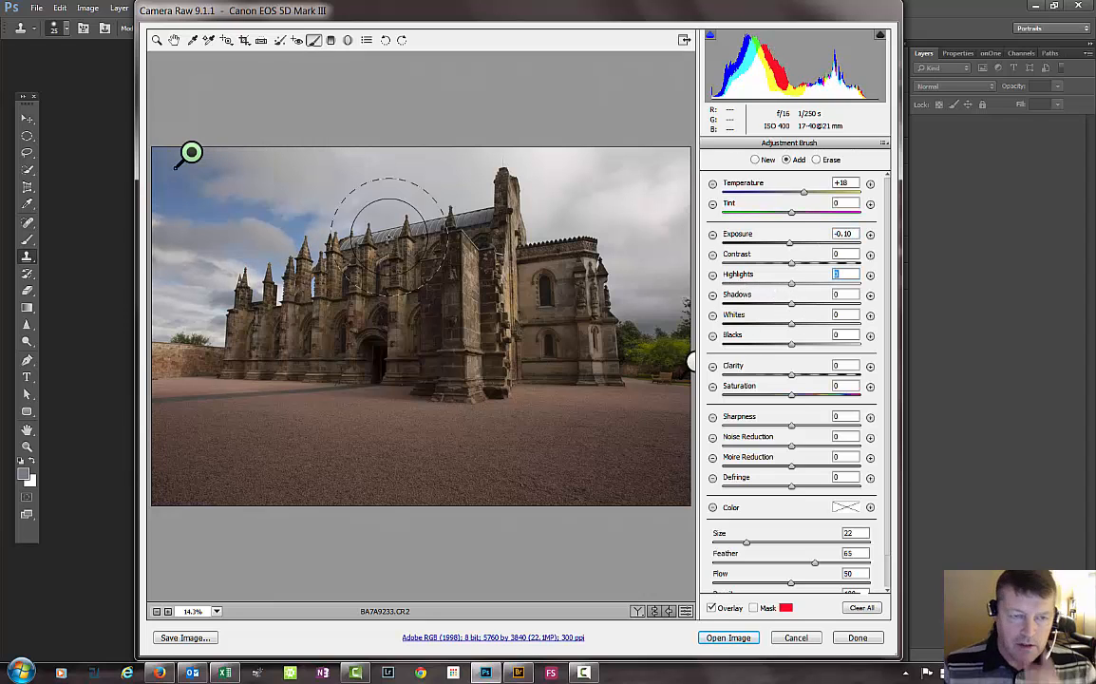
key("Delete")
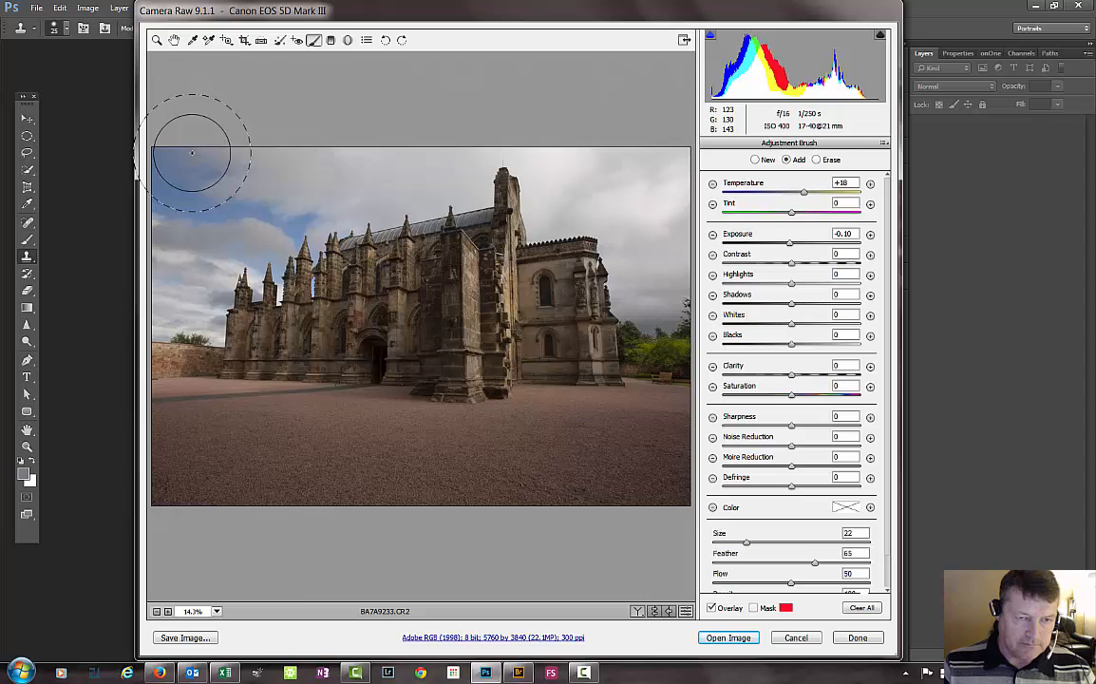
key("Delete")
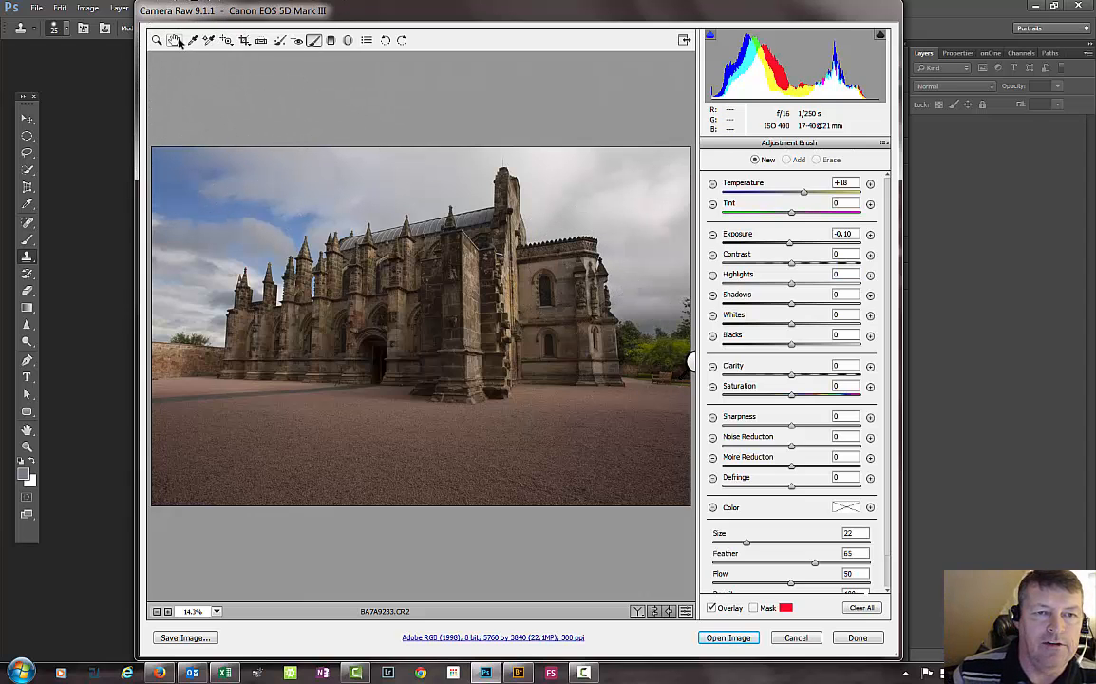
Step: Draw a Graduated Filter from above the sky down to the base of the chapel, and reset its Temperature to 0
left_click(332, 40)
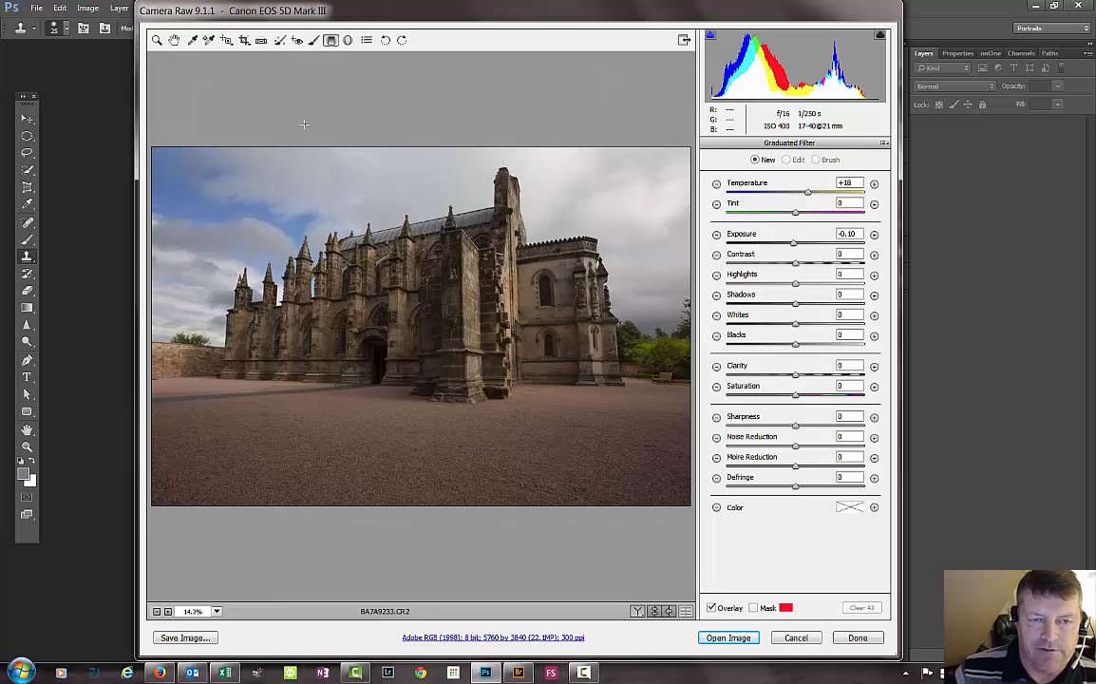
left_click_drag(307, 127, 318, 386)
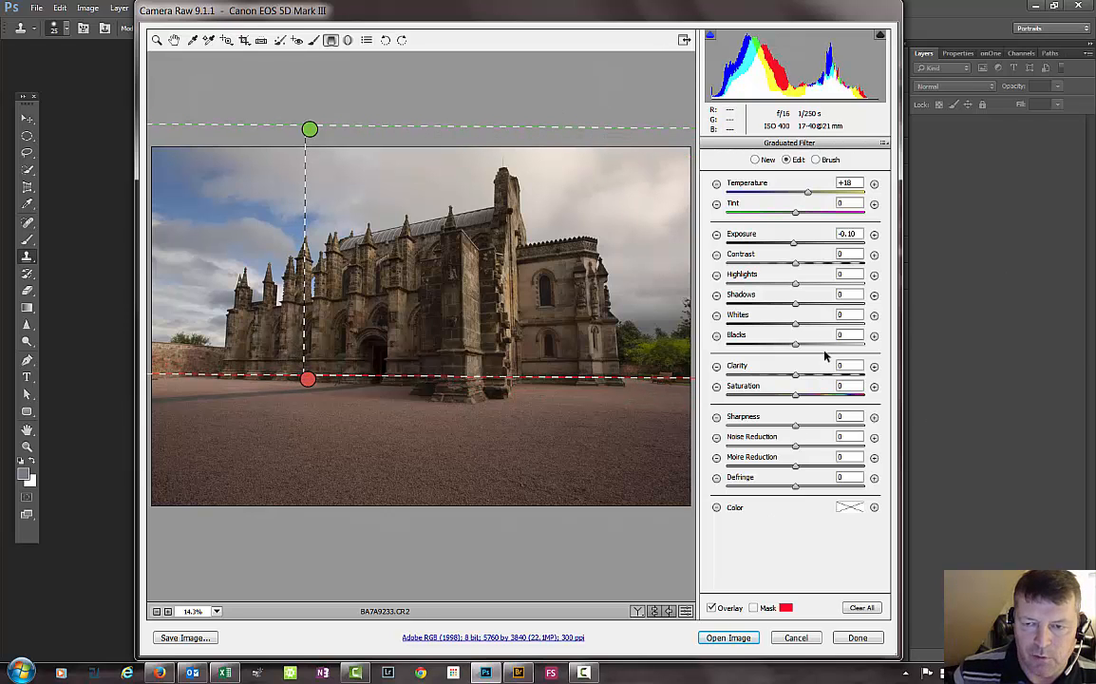
double_click(807, 194)
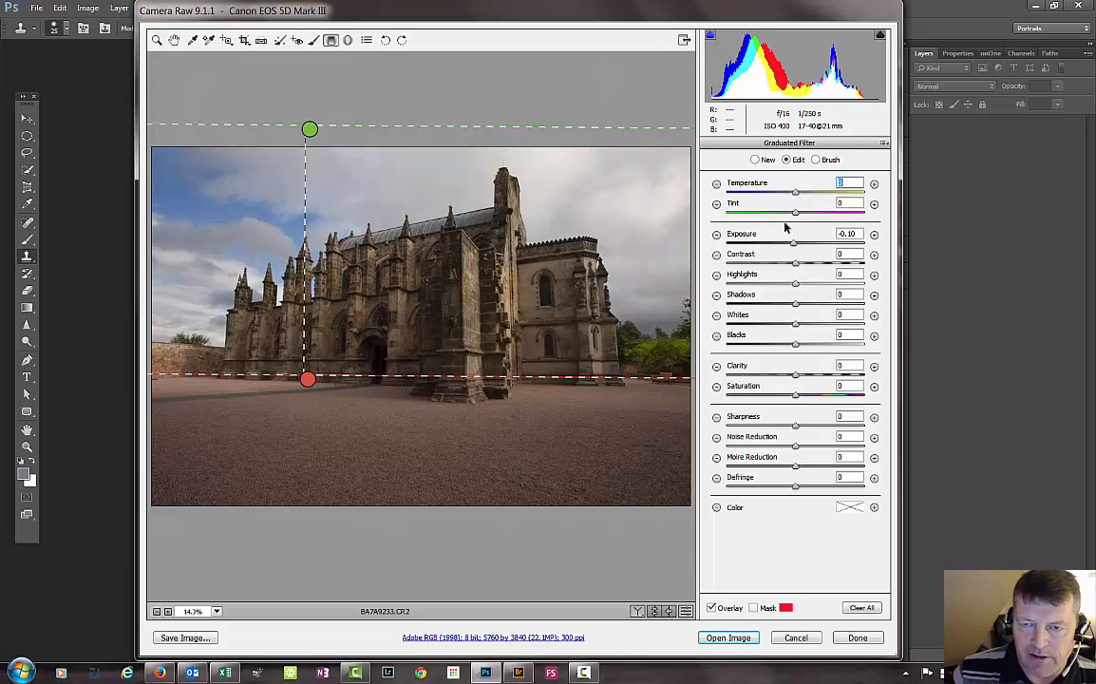
Step: Try the graduated filter's Temperature at -100 and at +47, resetting it to 0 after each
left_click_drag(796, 193, 720, 193)
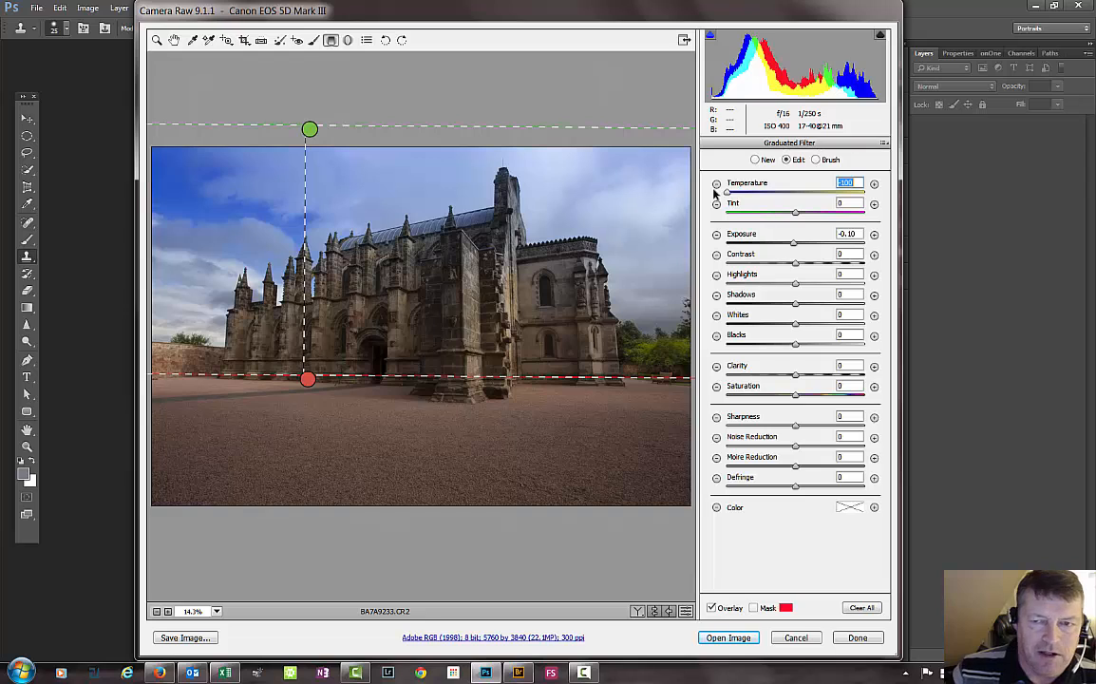
double_click(727, 195)
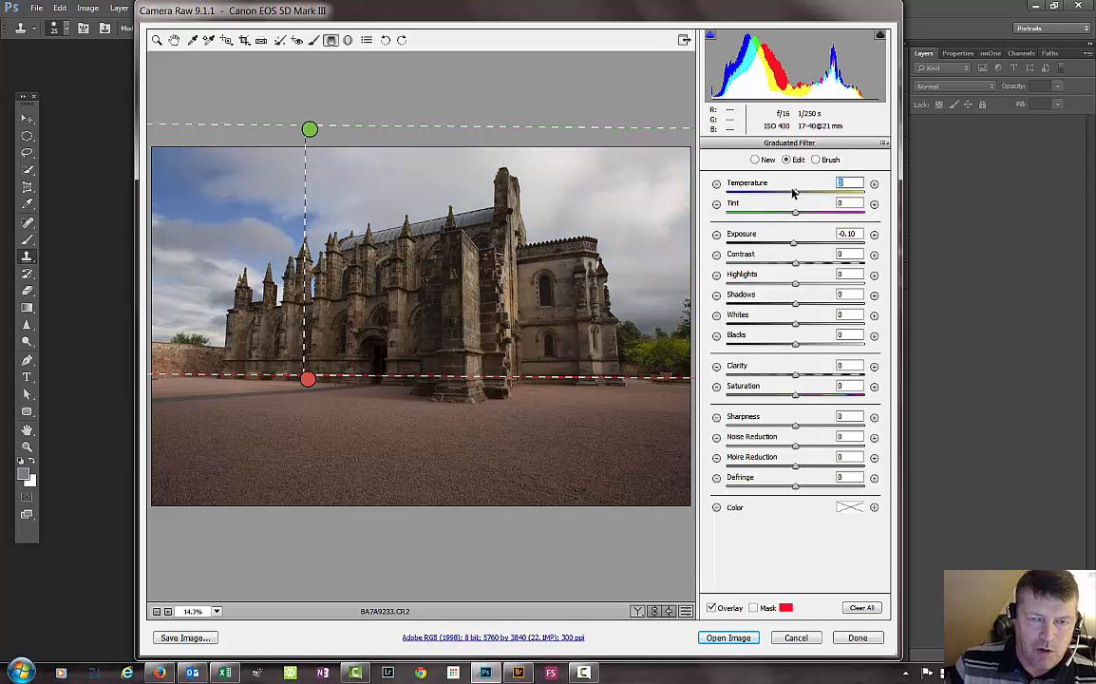
left_click_drag(795, 191, 824, 192)
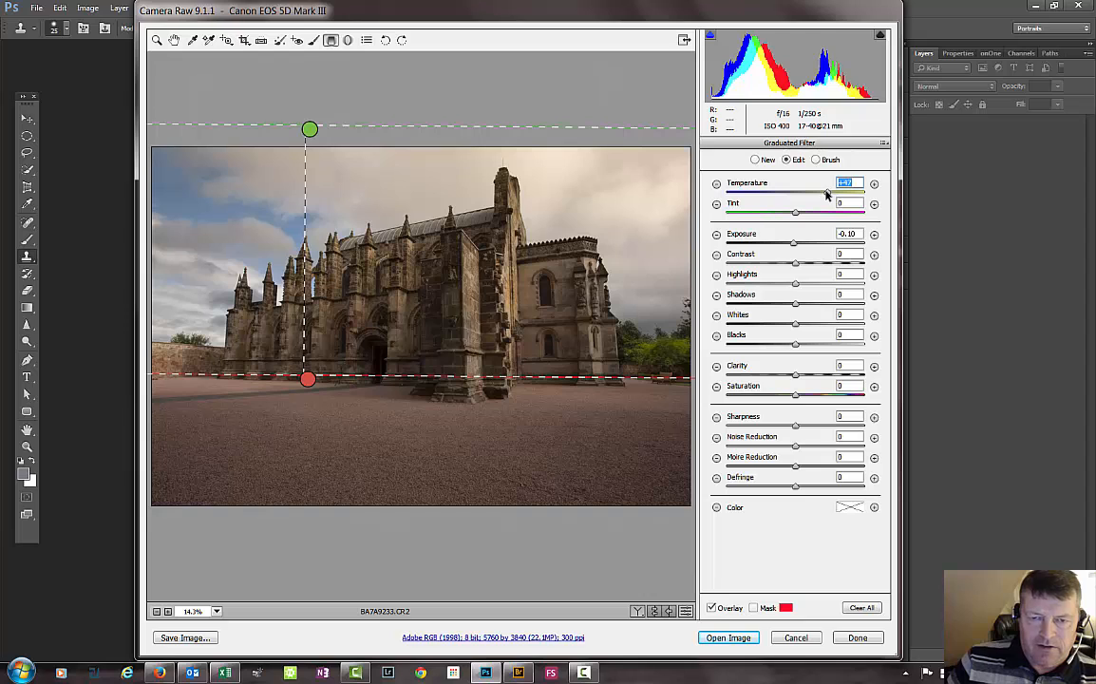
double_click(826, 194)
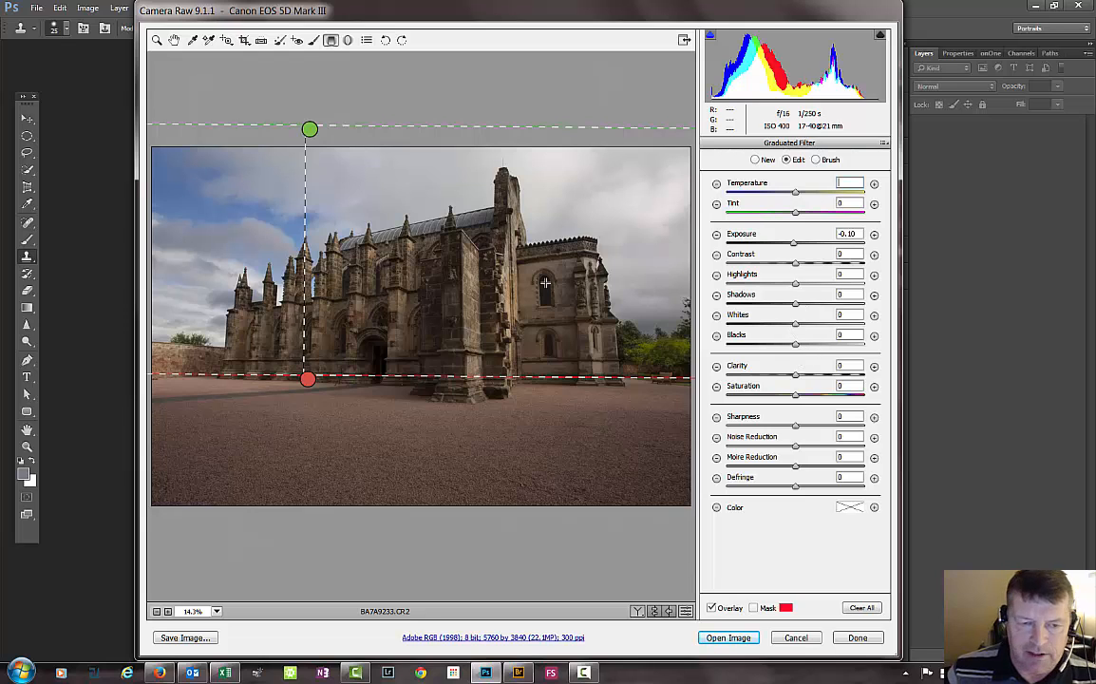
Step: Deselect the graduated filter, reselect it from its green pin, and delete it
left_click(276, 108)
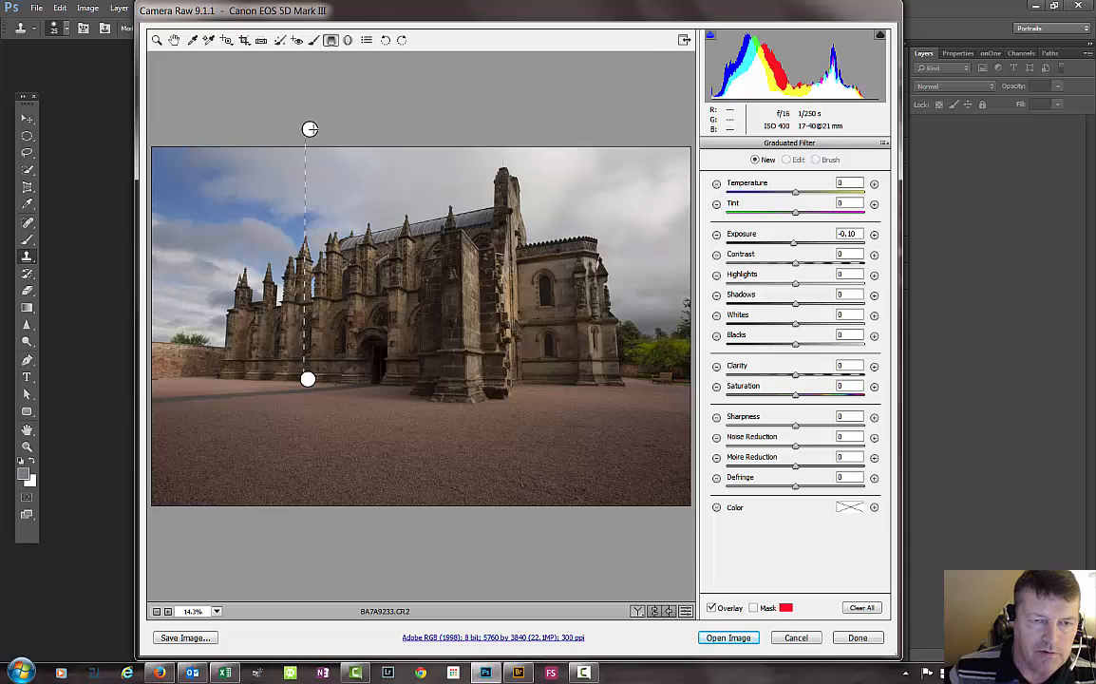
left_click(309, 128)
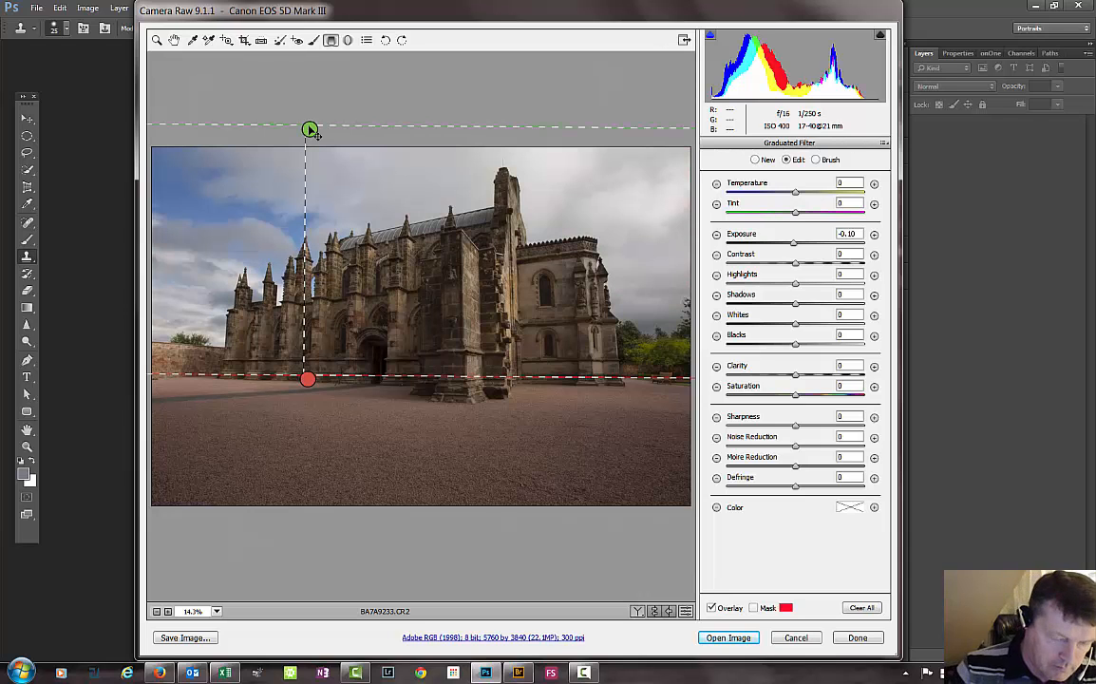
left_click(277, 112)
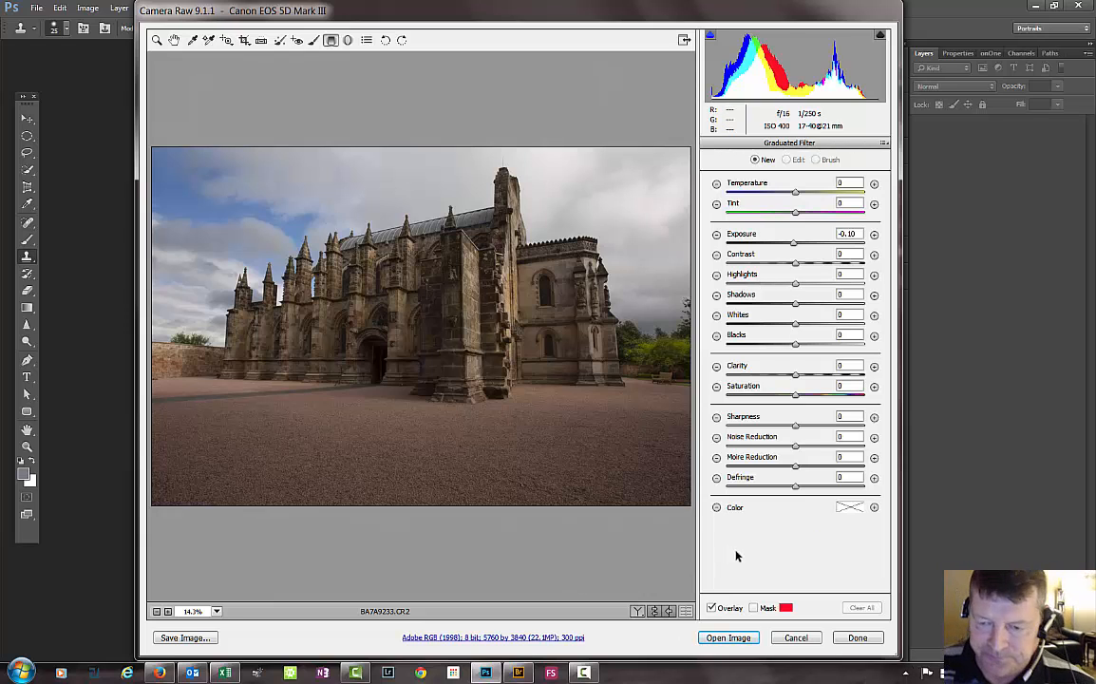
Step: Show the Radial Filter settings, and rotate the image 90° counterclockwise and back again
left_click(347, 40)
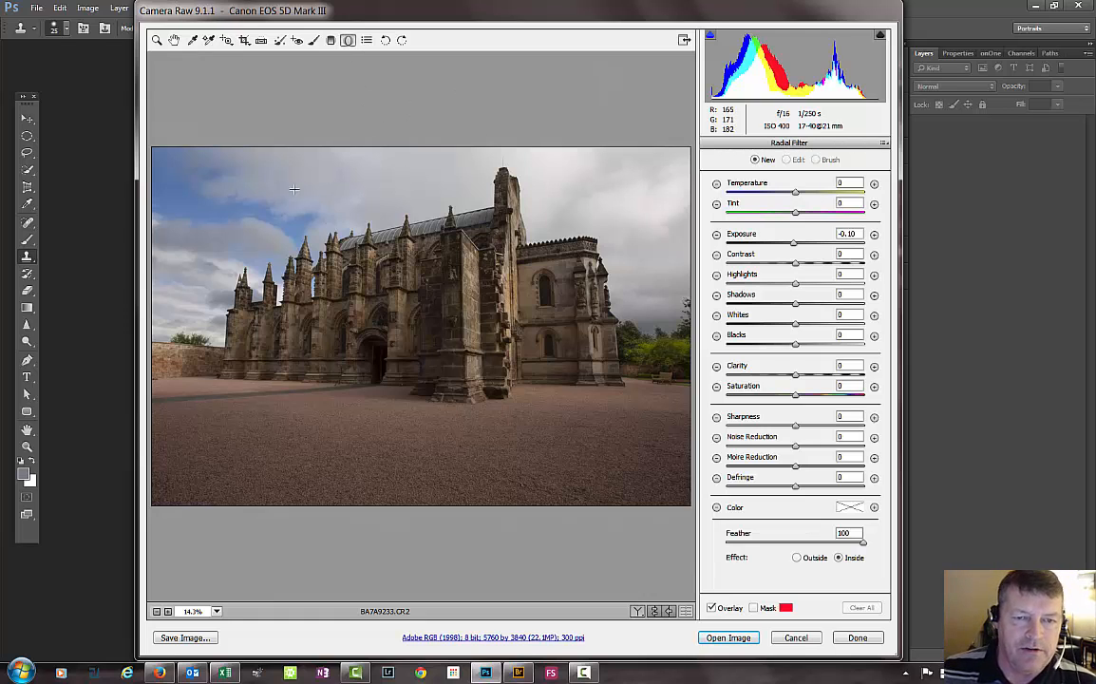
left_click(387, 42)
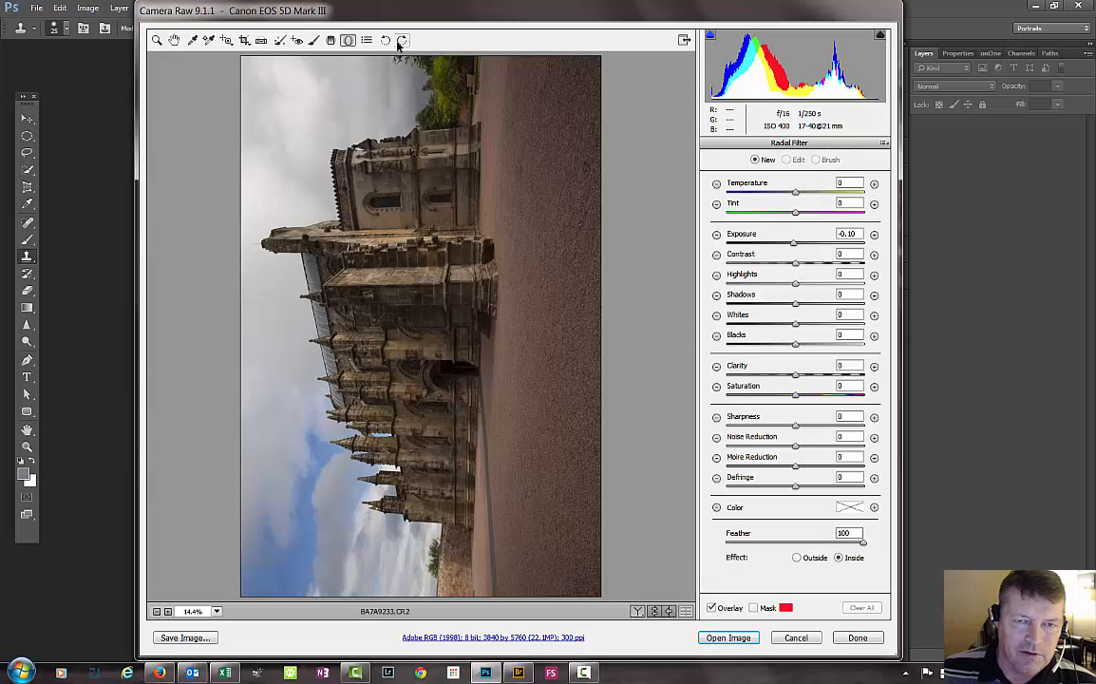
left_click(400, 40)
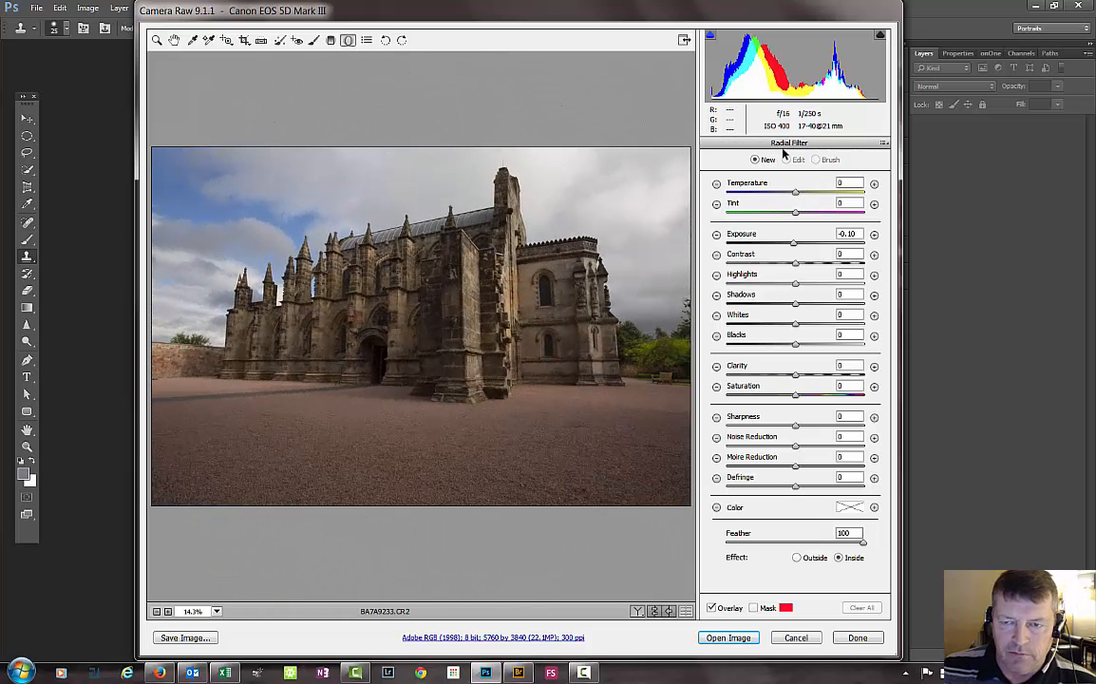
Step: Check the Basic settings, and set the parametric Tone Curve's Highlights to -22 and Lights to +19
key("h")
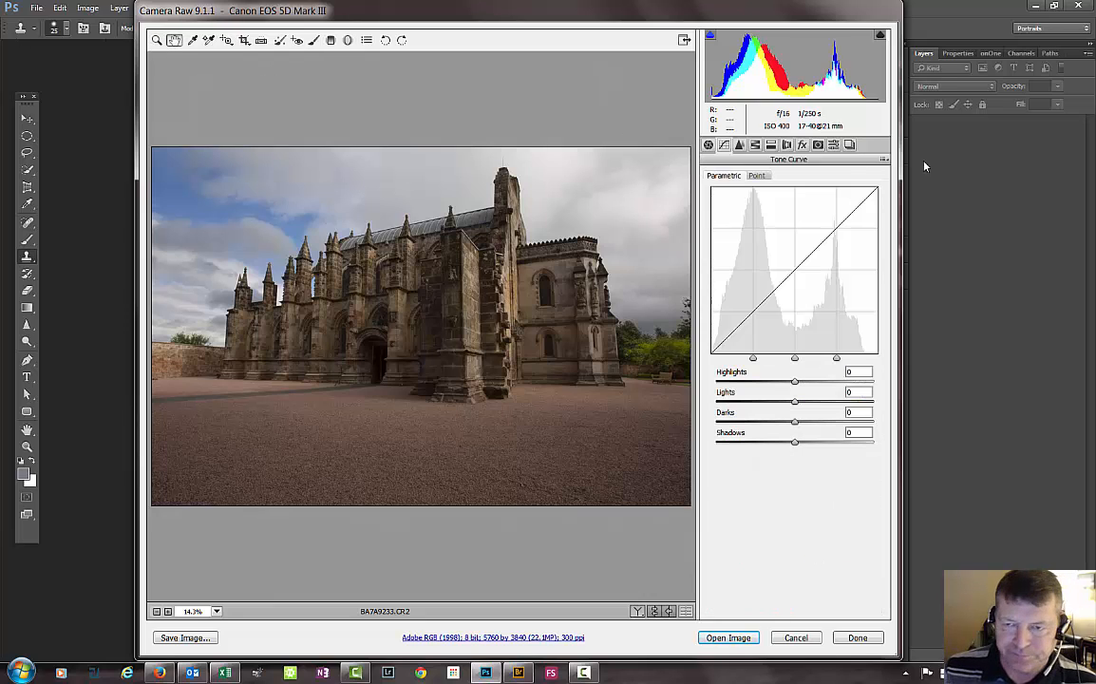
left_click(707, 144)
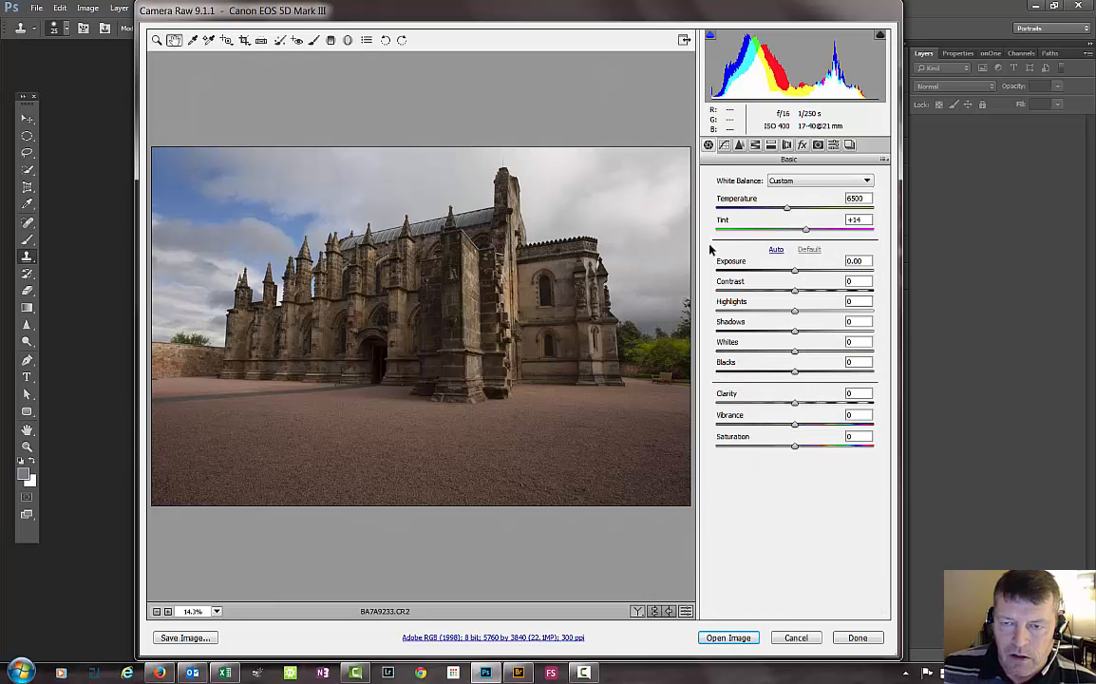
left_click(725, 145)
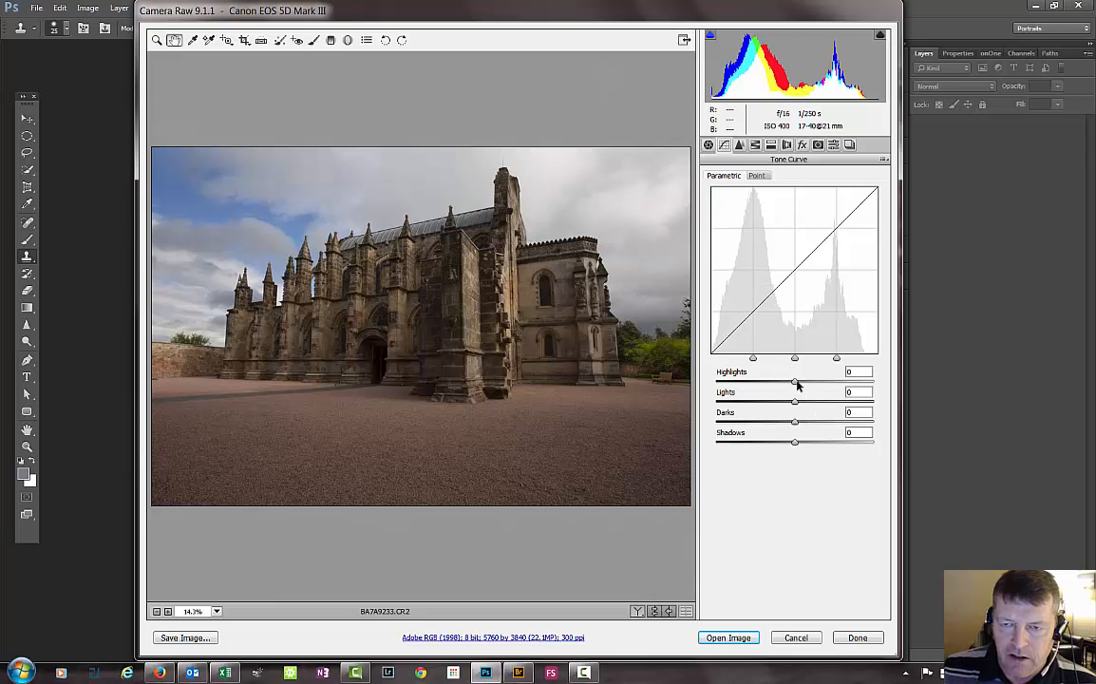
left_click_drag(796, 384, 771, 388)
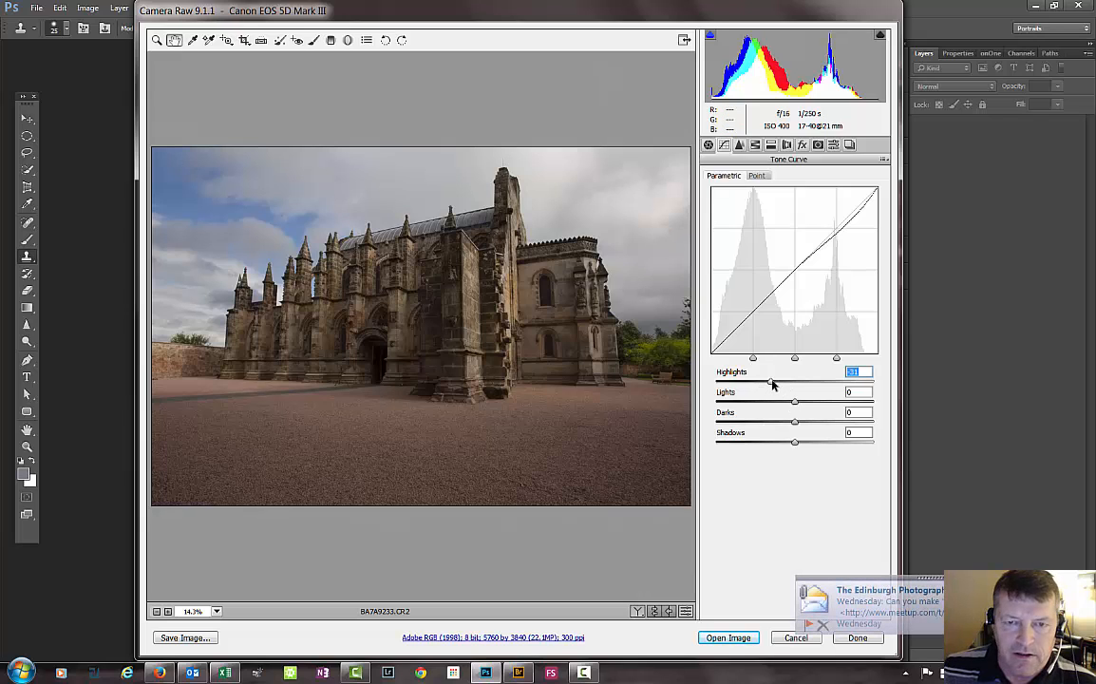
left_click_drag(771, 383, 810, 400)
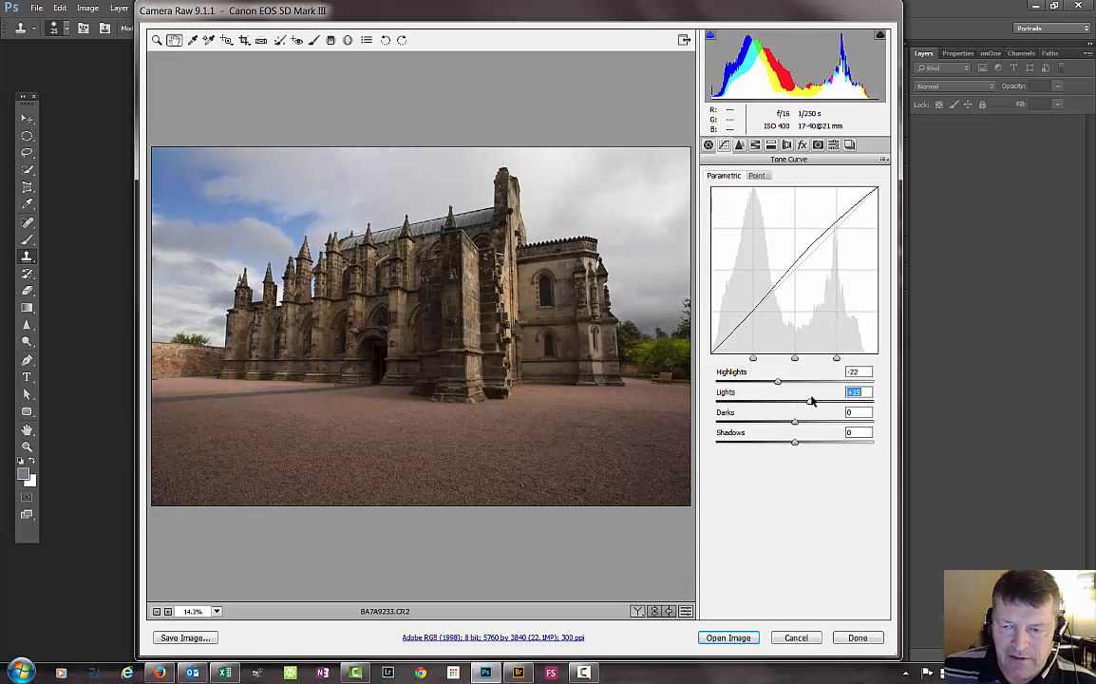
Step: Set the Tone Curve's Darks to +38, and try a Shadows change before resetting it to 0
left_click(795, 422)
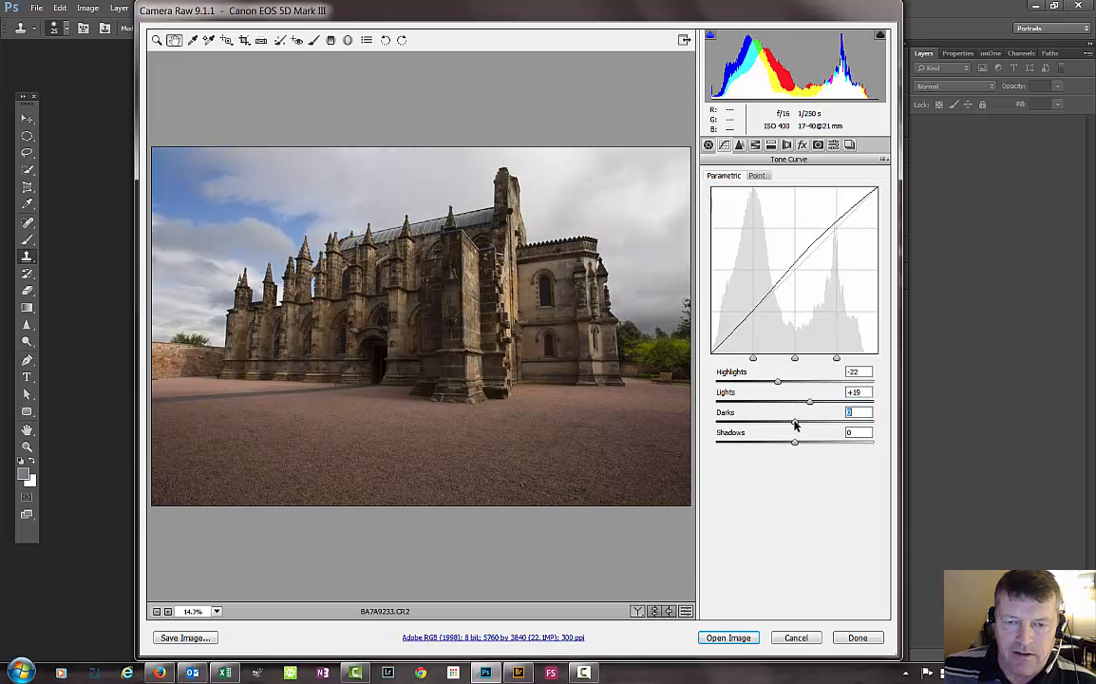
left_click_drag(795, 426, 822, 446)
double_click(819, 443)
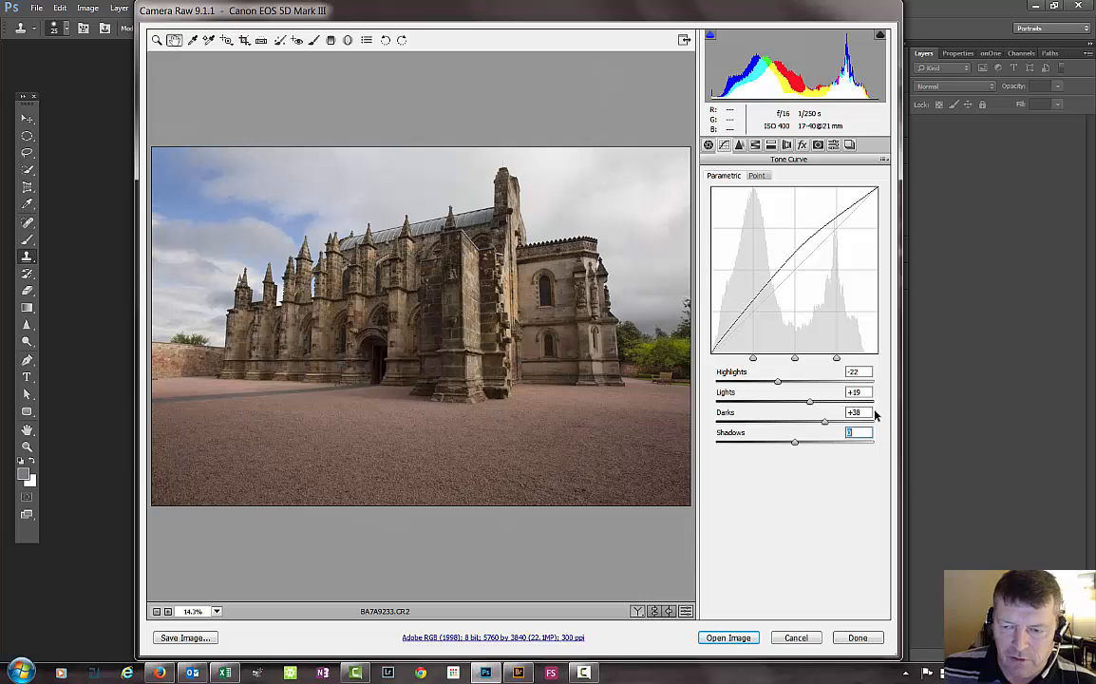
Step: Reset the parametric Tone Curve's Darks, Lights and Highlights to 0
left_click(860, 411)
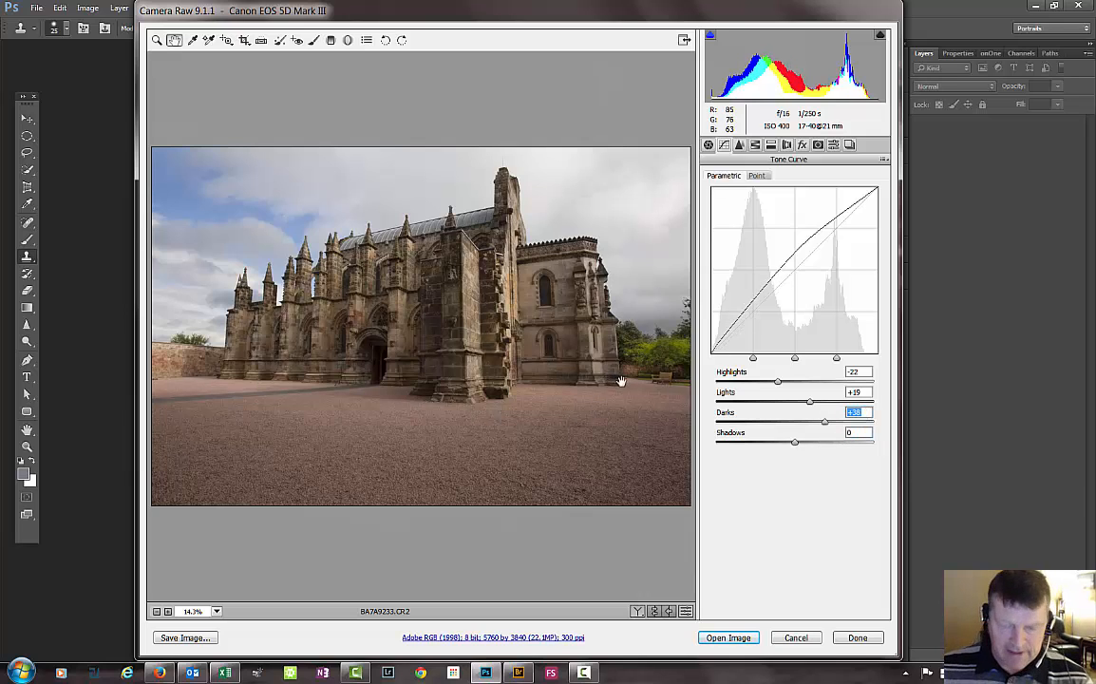
type("0")
left_click(855, 392)
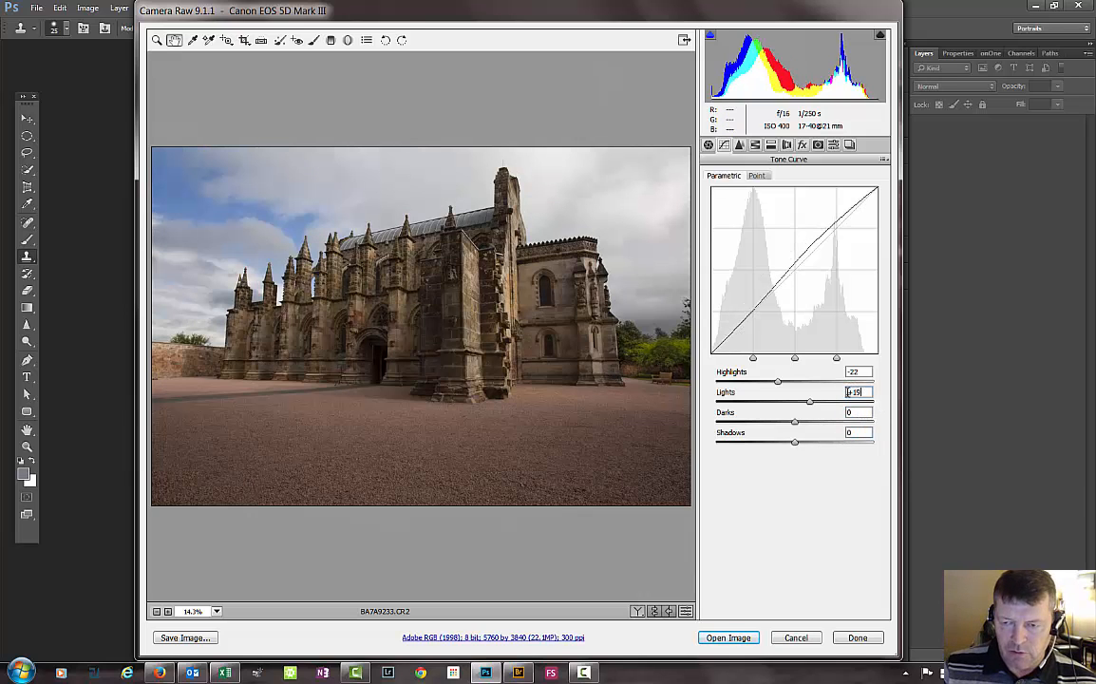
type("0")
left_click(859, 371)
type("0")
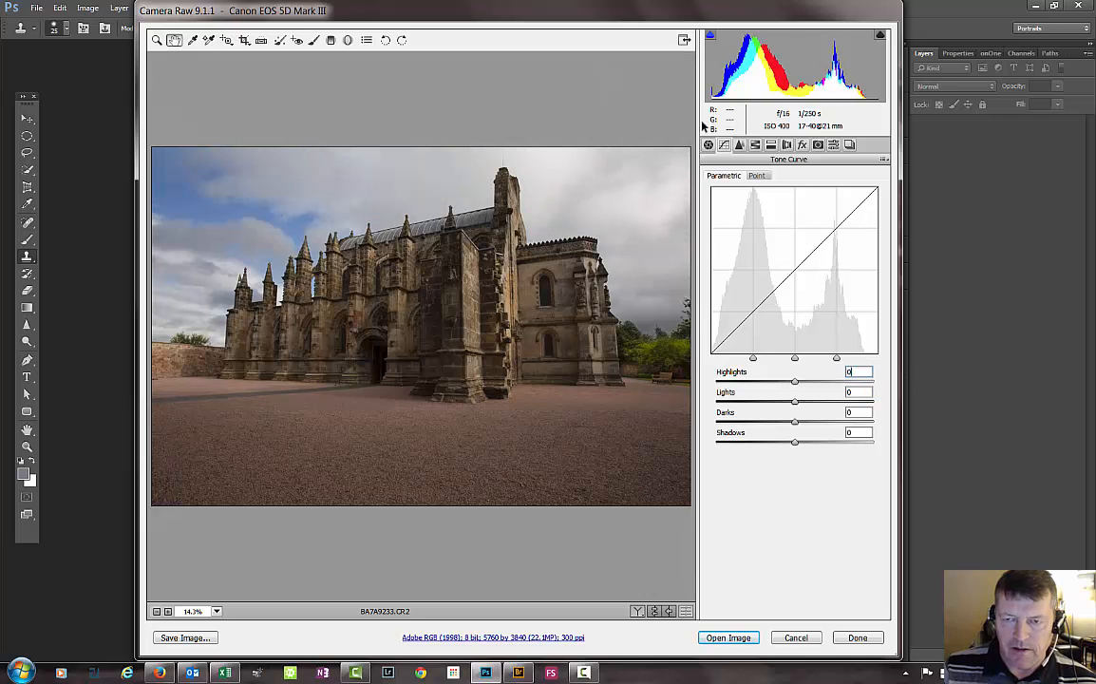
Step: Bend the Red channel's point curve, raising the dark tones slightly and setting a highlight point to input 196, output 186
left_click(760, 177)
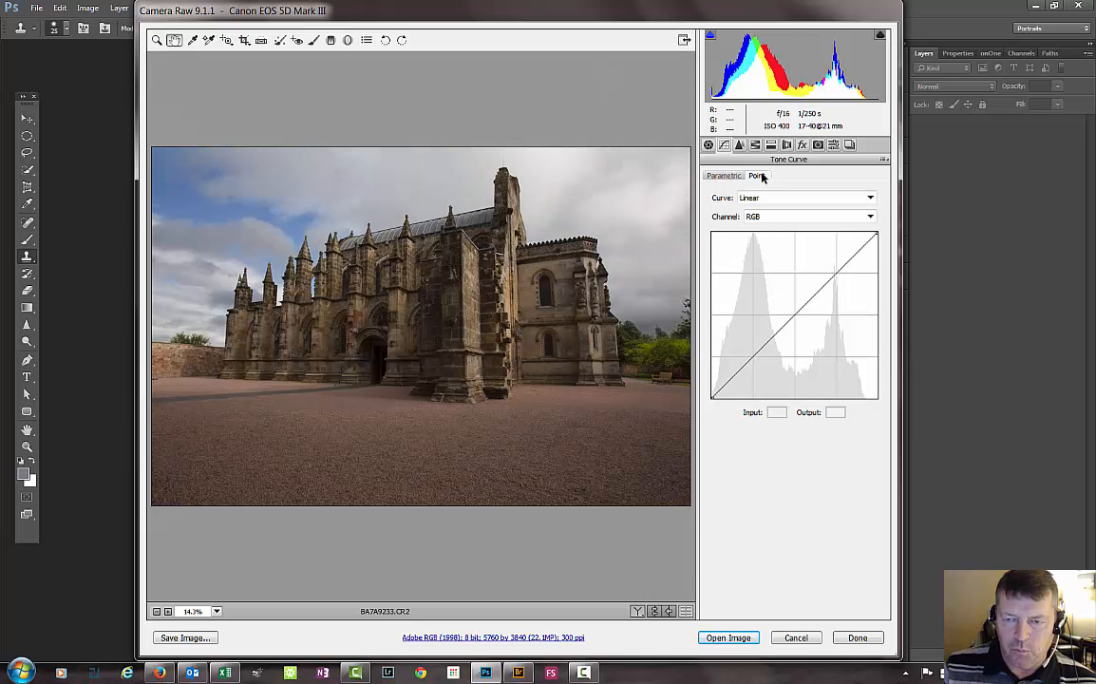
left_click(869, 218)
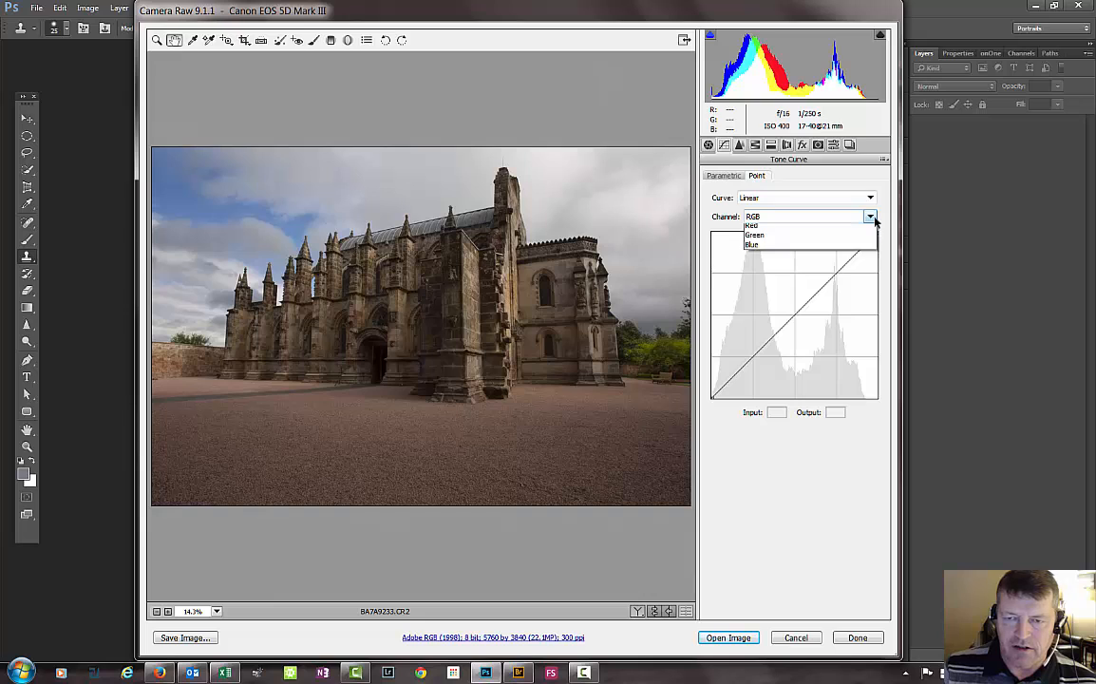
left_click(834, 238)
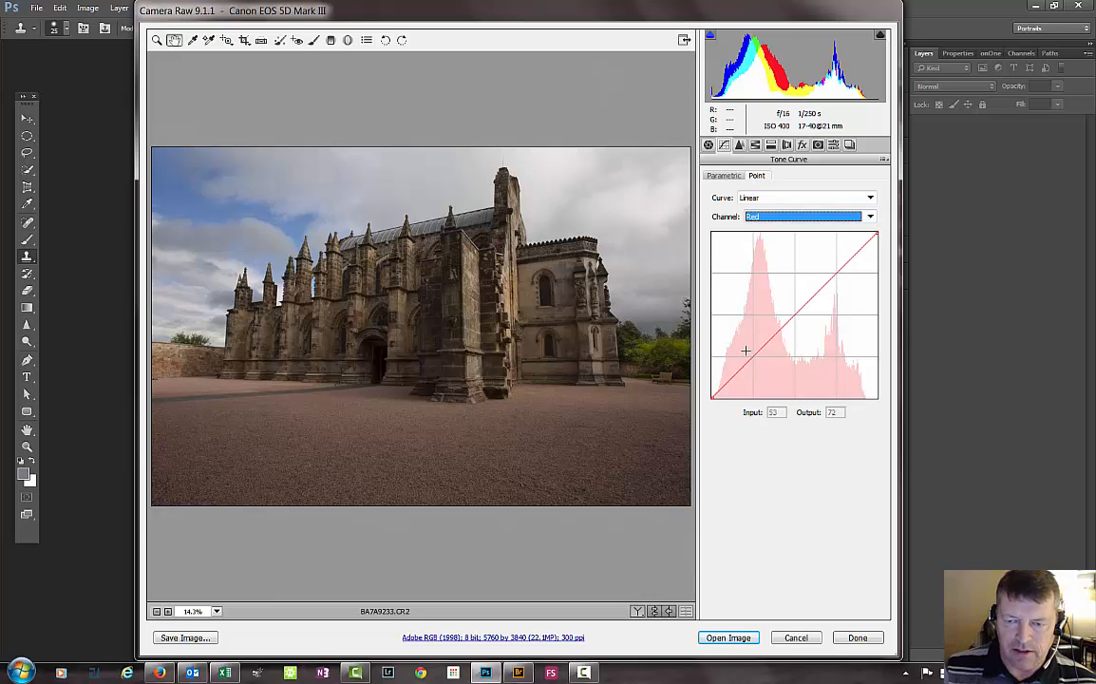
left_click(749, 359)
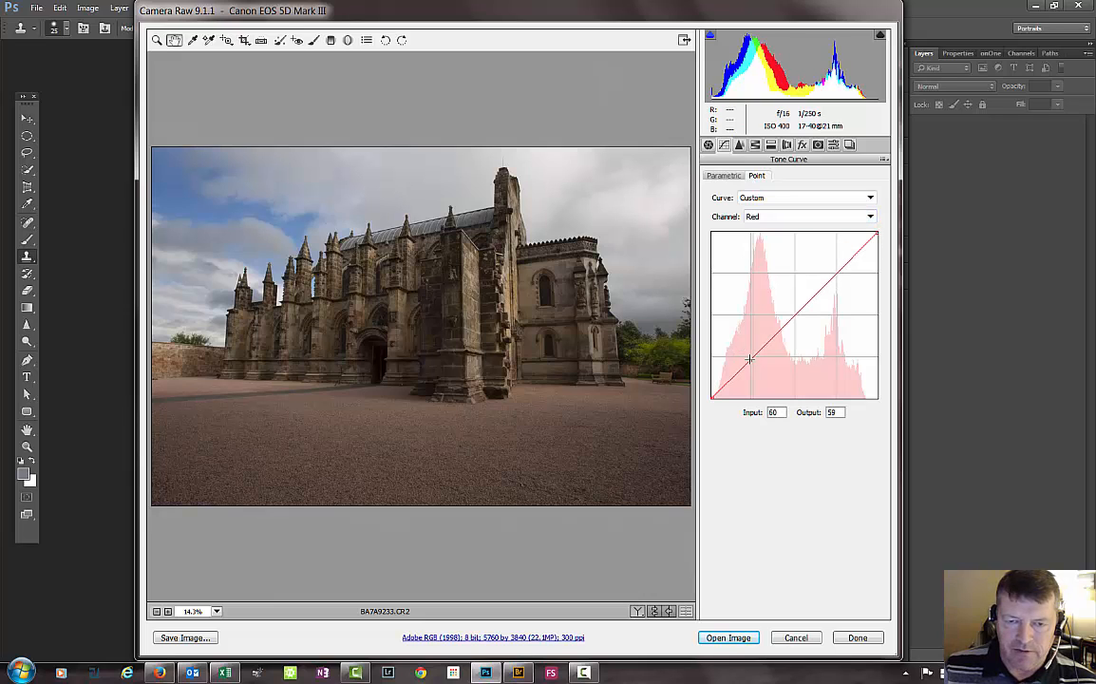
left_click_drag(749, 359, 750, 351)
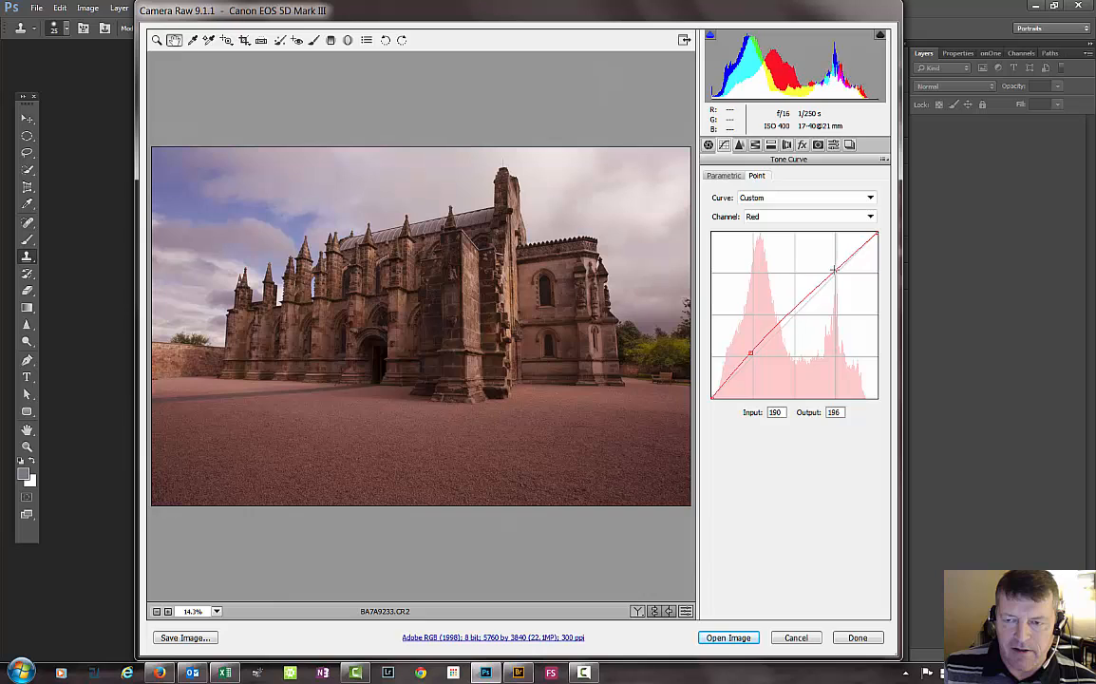
left_click_drag(834, 270, 837, 276)
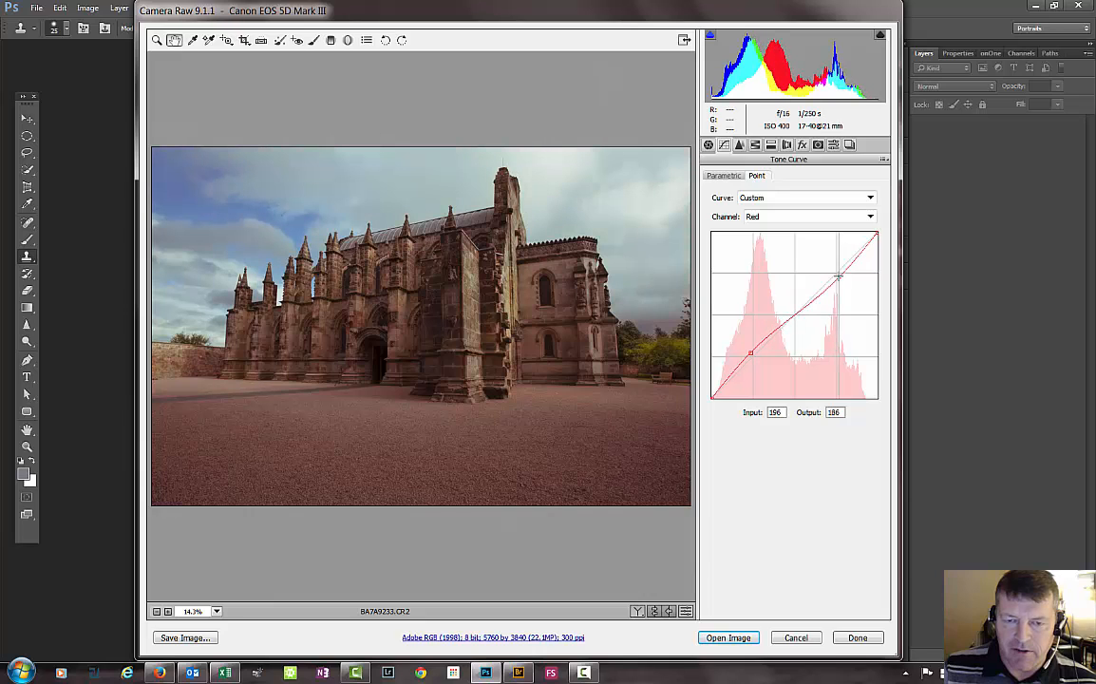
Step: Bend the Blue channel's point curve, raising the dark tones and pulling a highlight point down to input 190, output 167
left_click(789, 216)
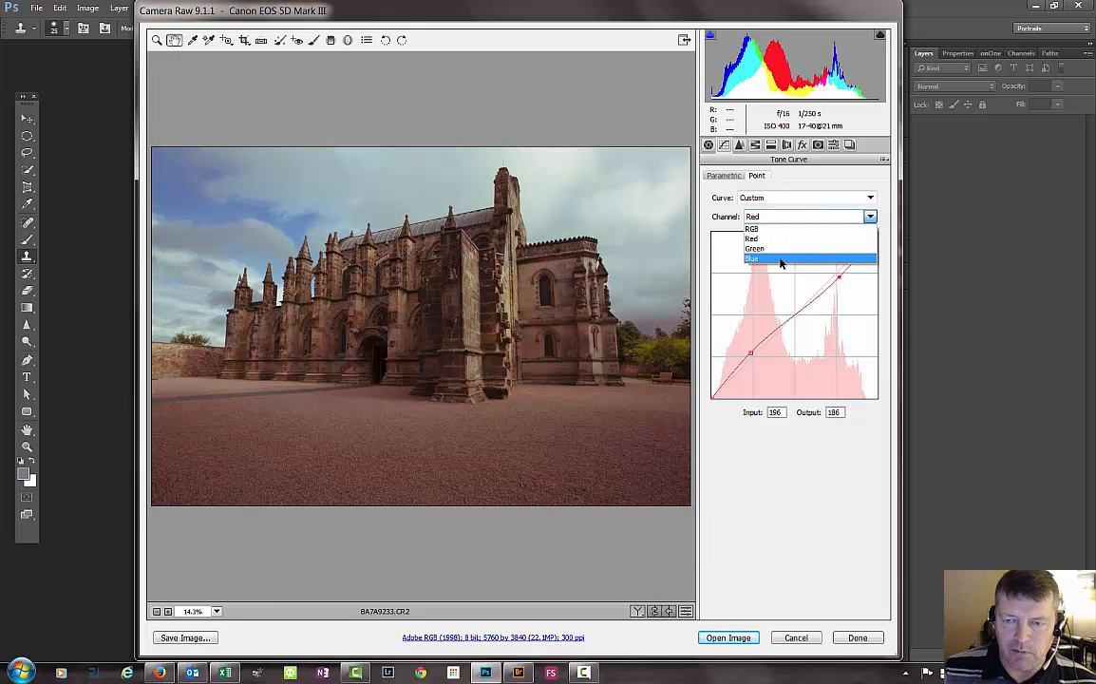
left_click(781, 259)
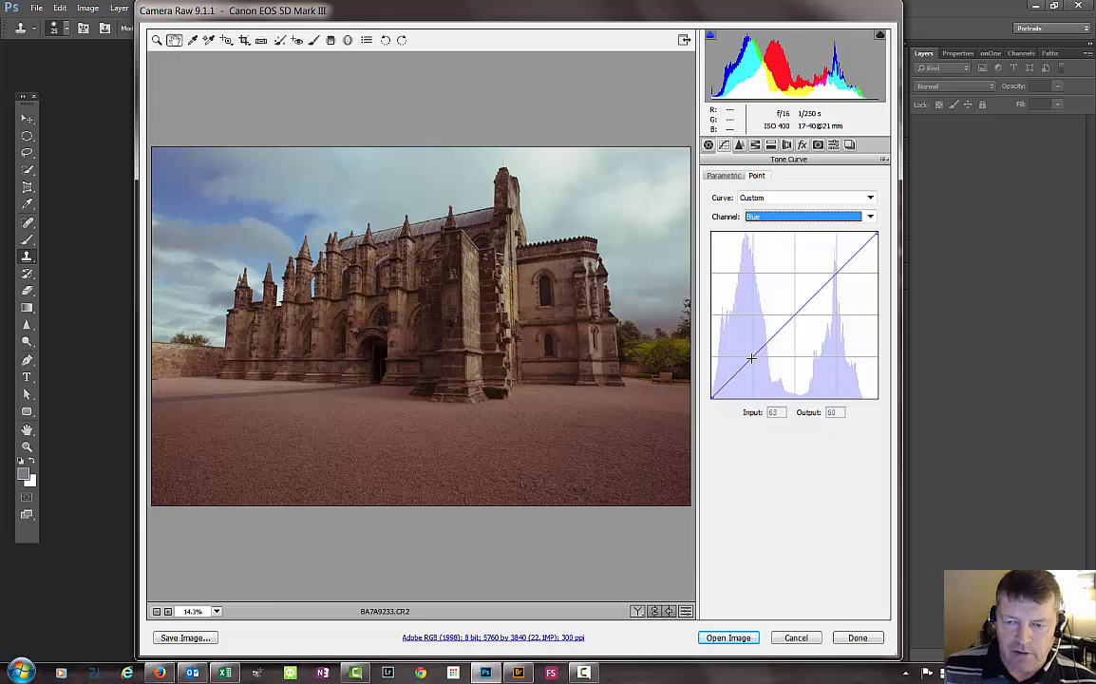
left_click_drag(750, 358, 750, 349)
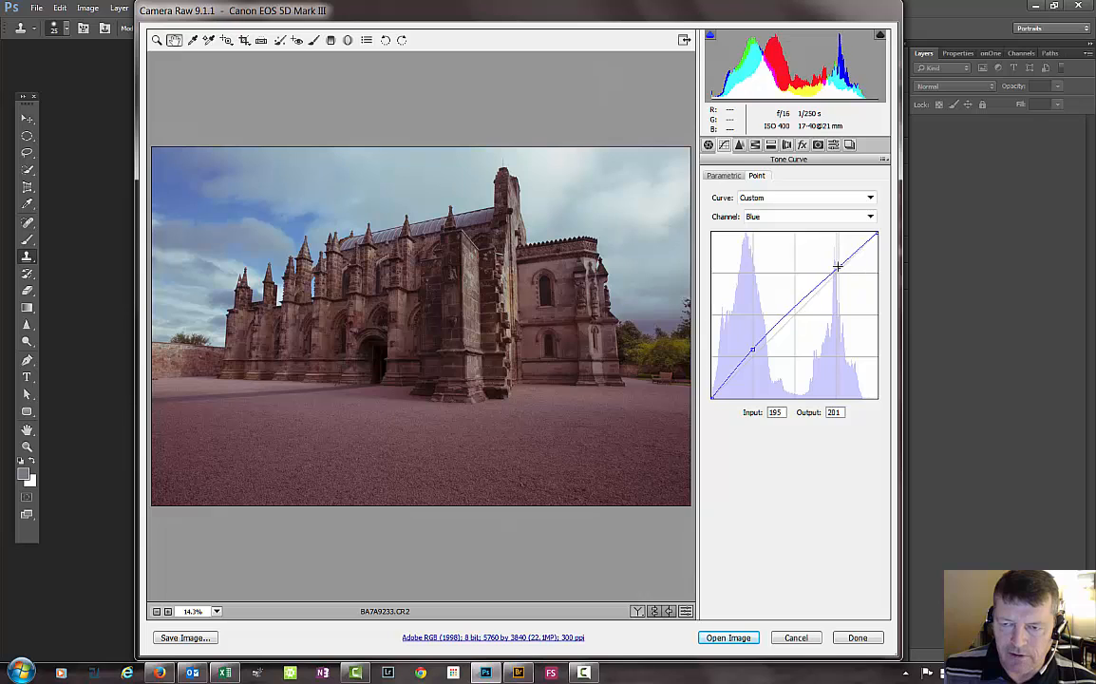
left_click_drag(837, 265, 835, 289)
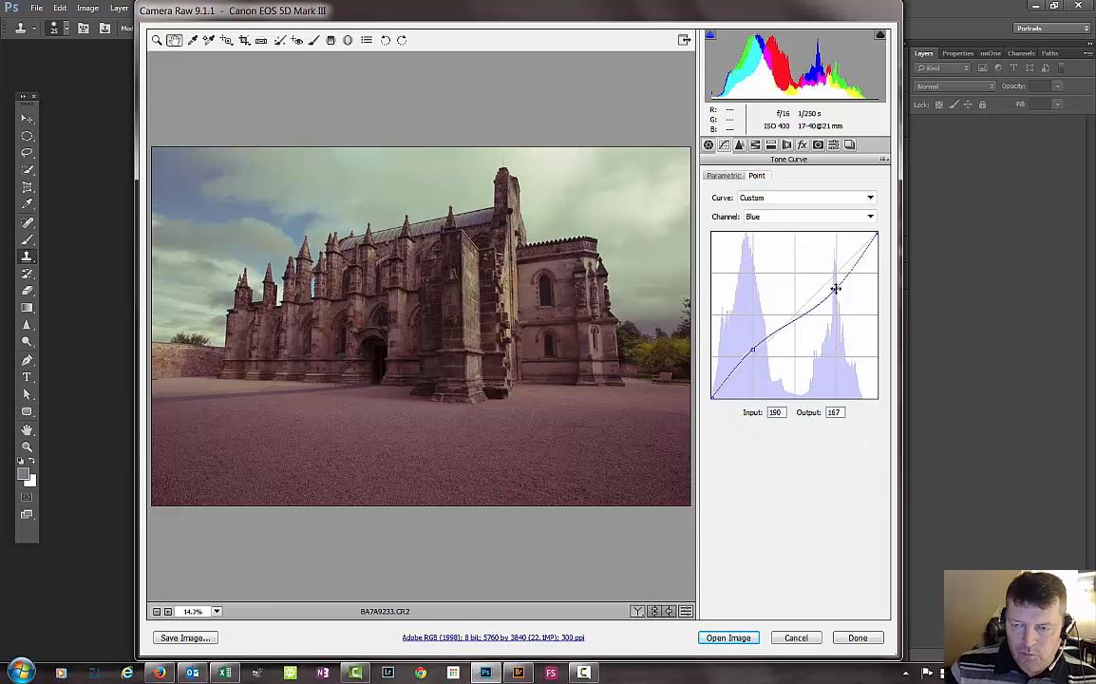
Step: Remove both added points from the Blue channel's point curve and both from the Red channel's
left_click_drag(834, 288, 842, 446)
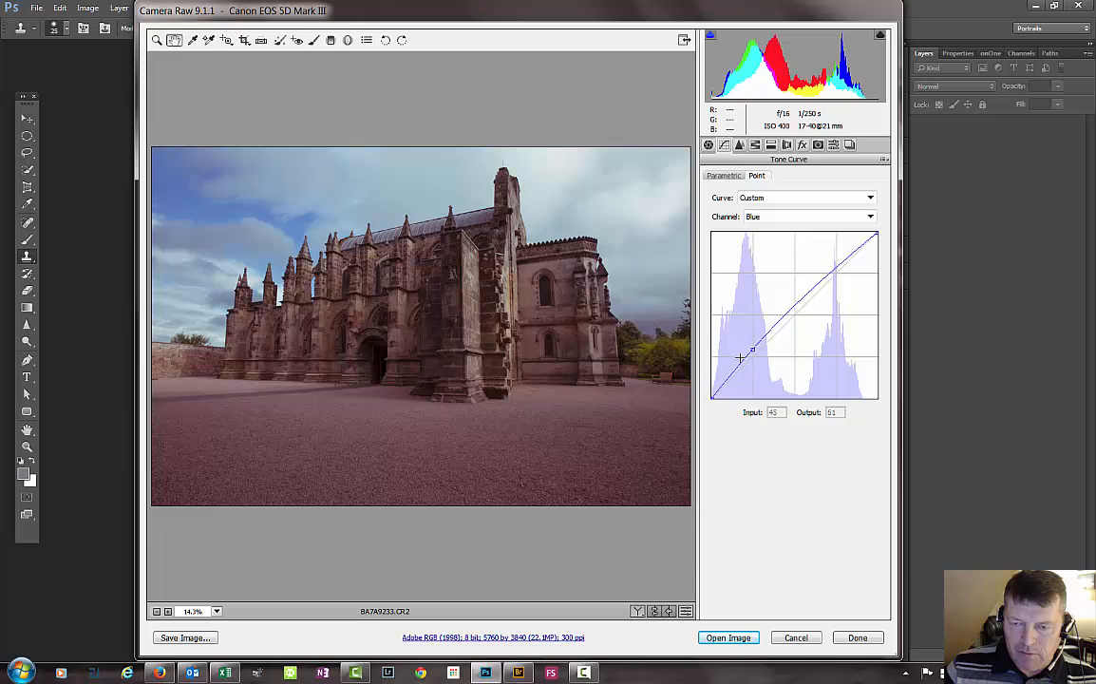
left_click_drag(751, 348, 787, 538)
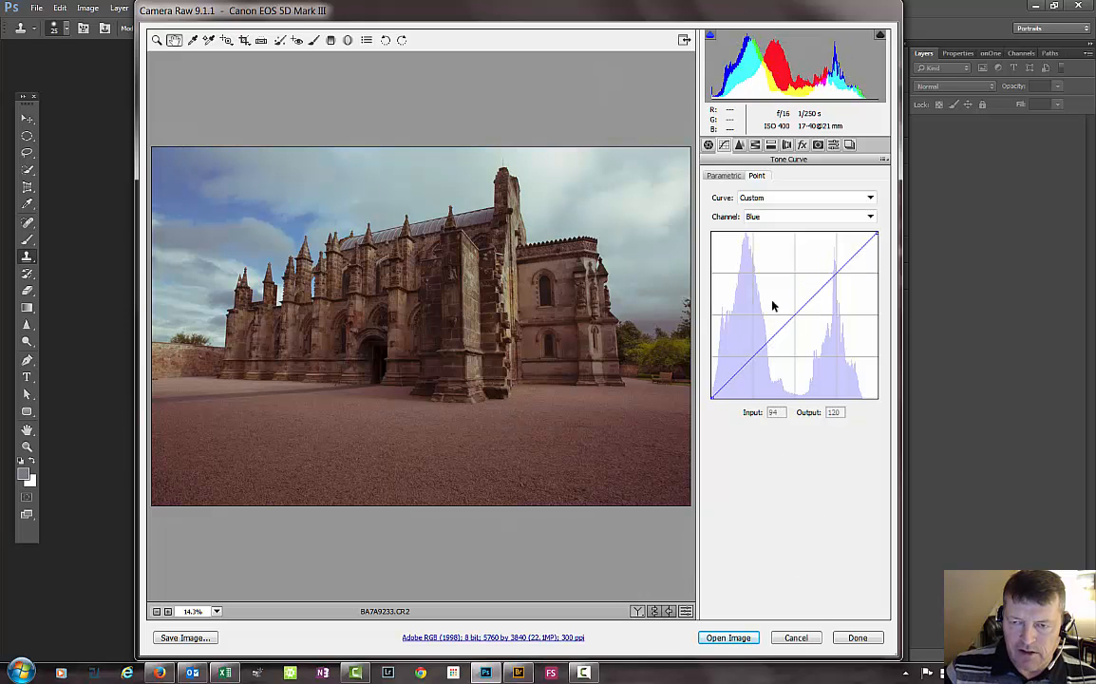
left_click(861, 218)
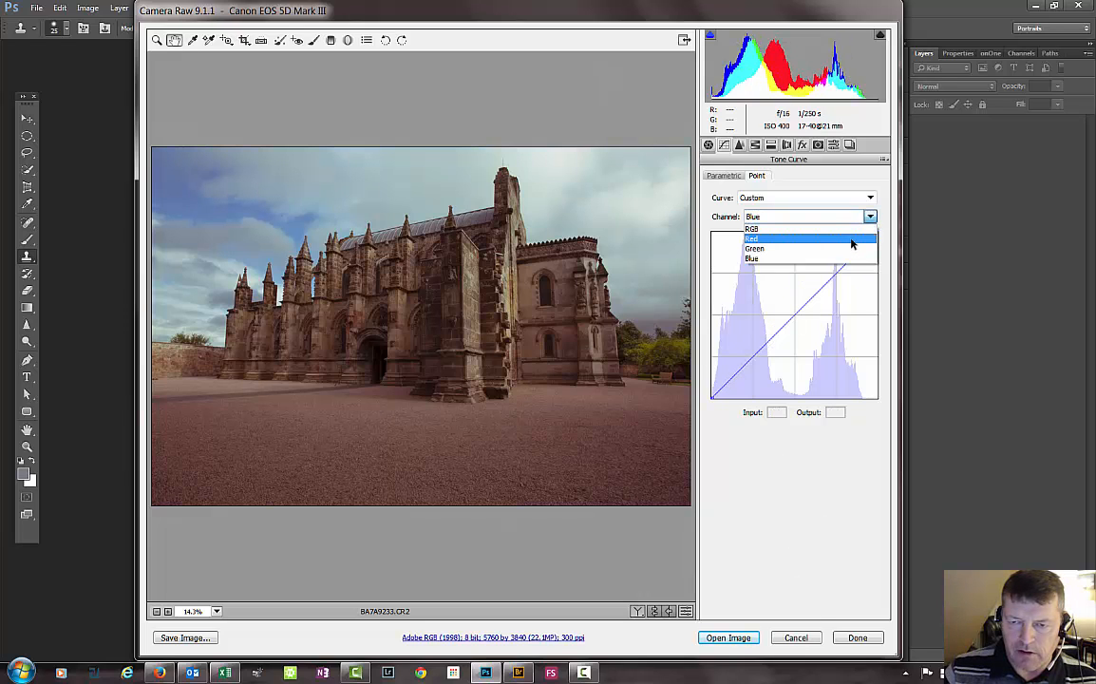
left_click(853, 239)
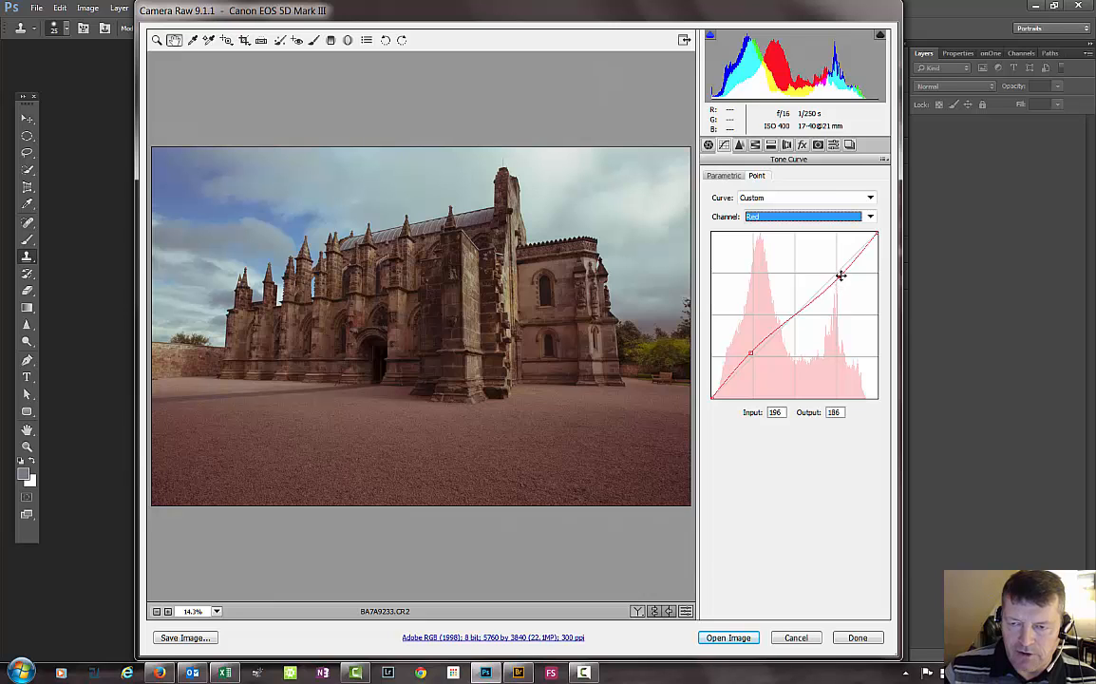
left_click_drag(841, 276, 794, 428)
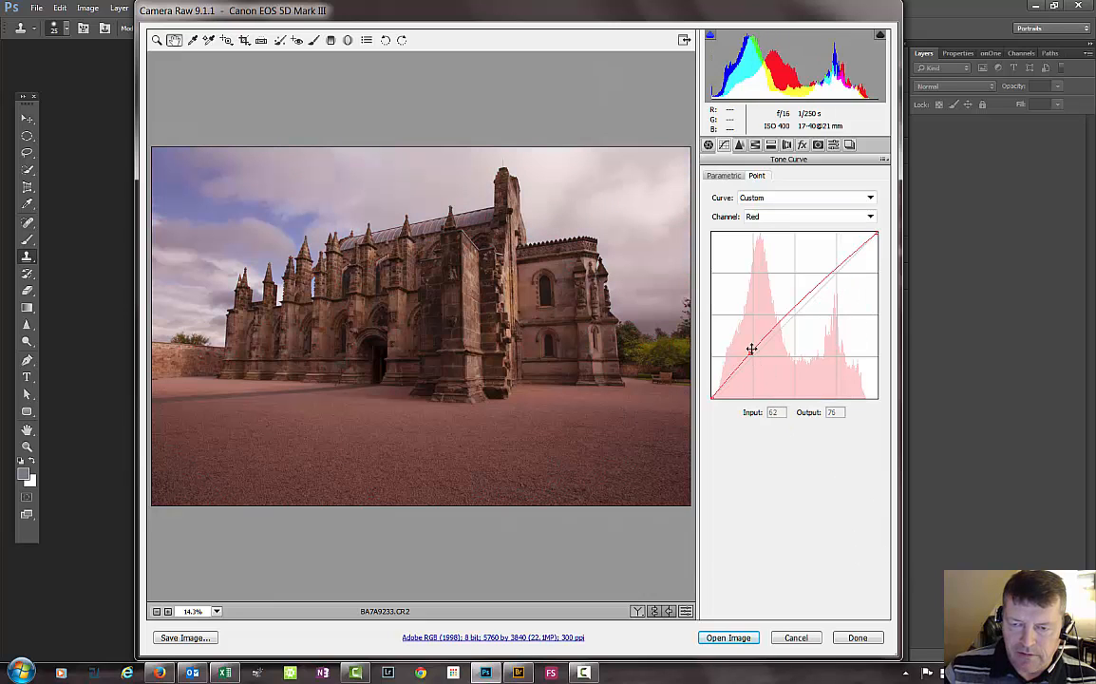
left_click_drag(751, 348, 799, 489)
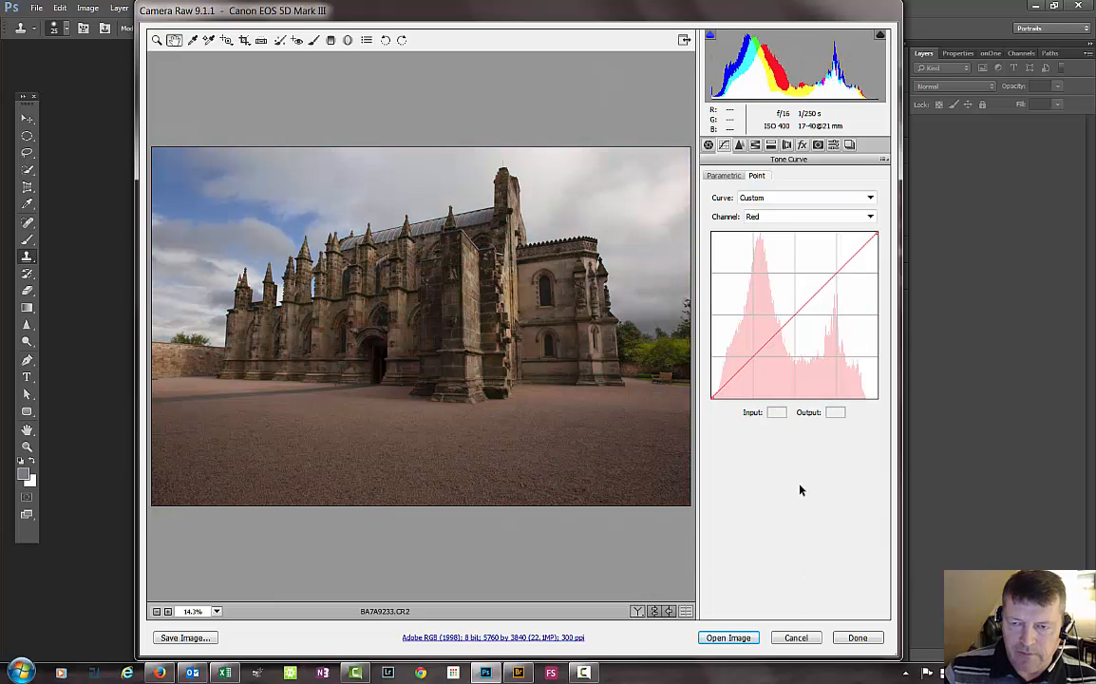
Step: Return to the Basic settings, raise Exposure to +0.17 directly in the histogram, and reset it to 0.00
left_click(720, 175)
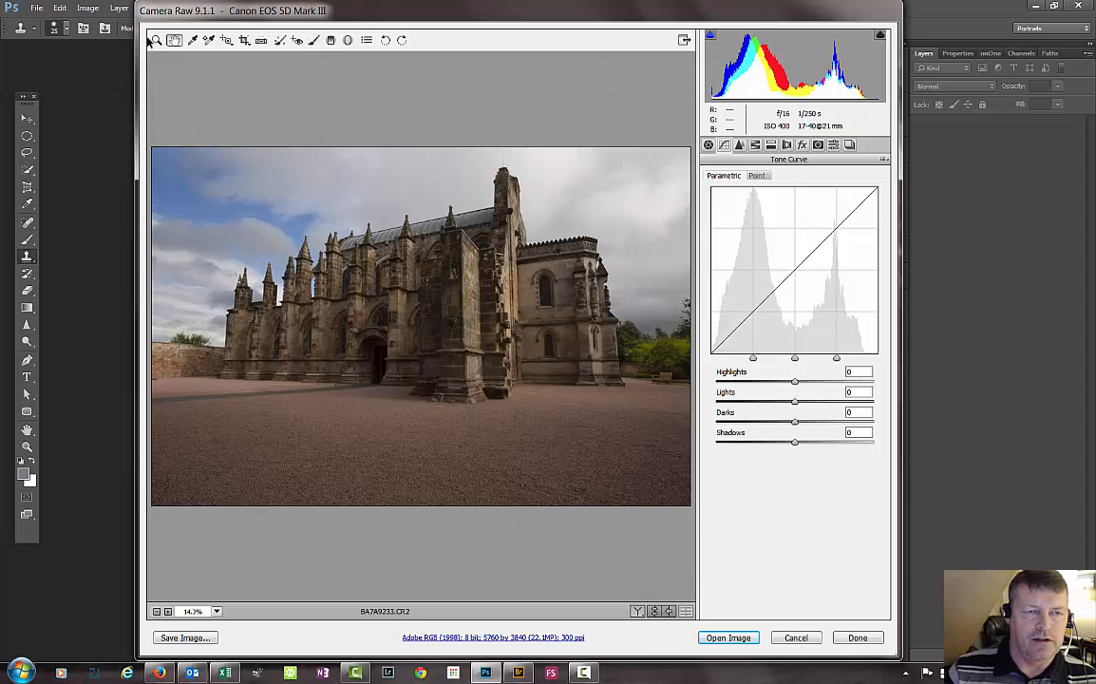
left_click(707, 147)
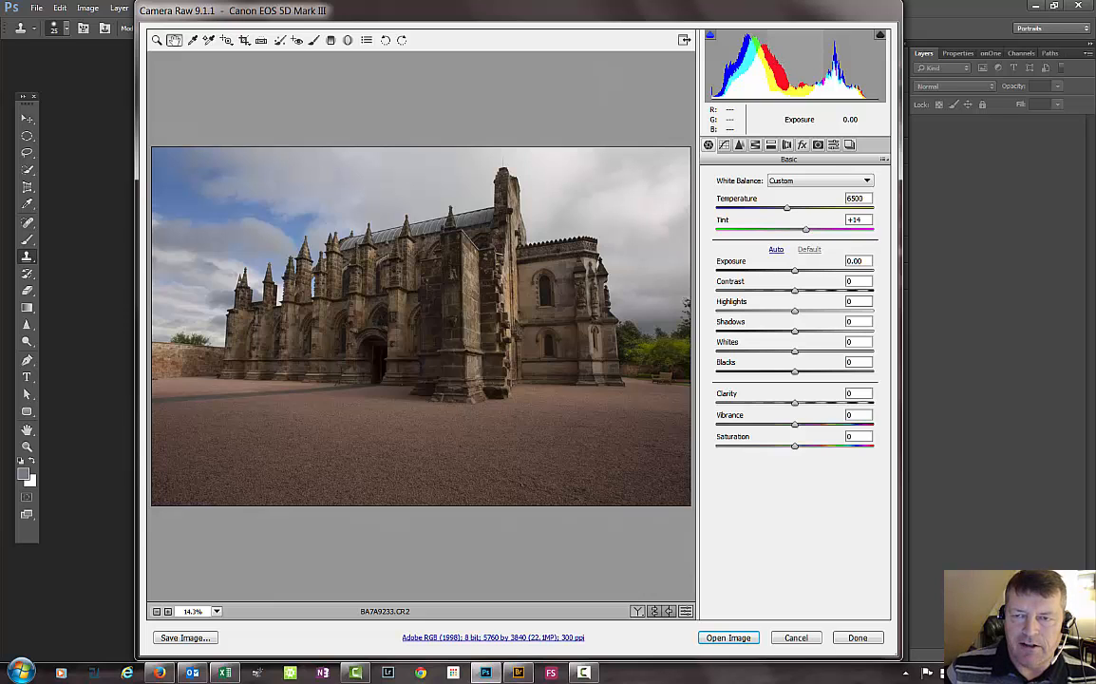
left_click_drag(795, 71, 802, 71)
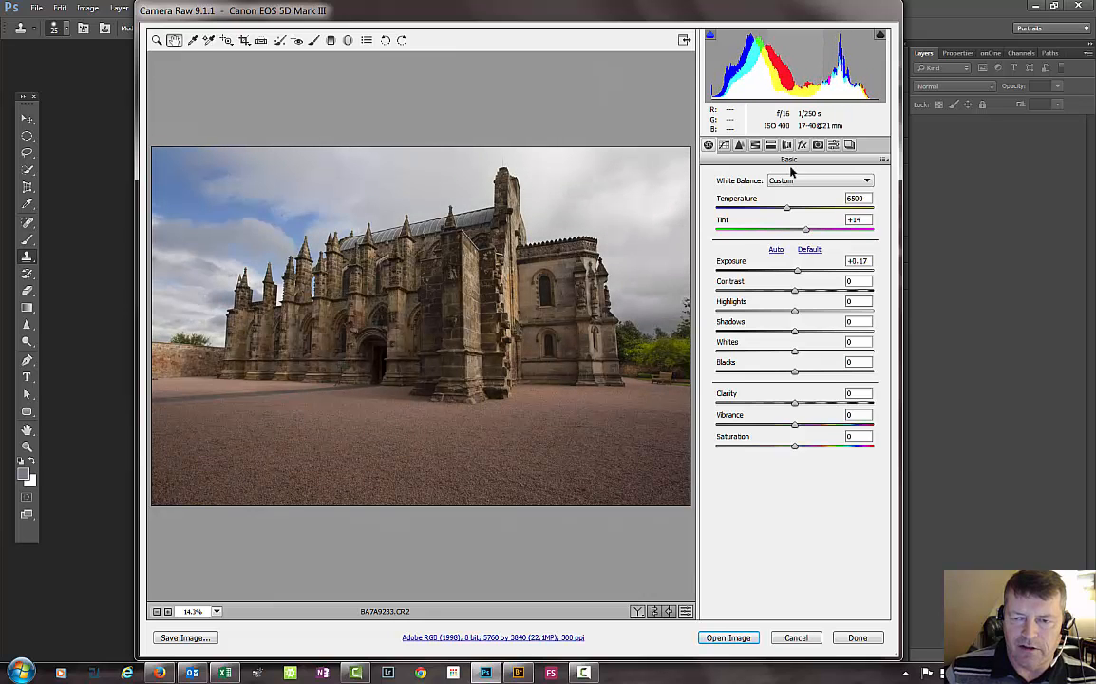
double_click(797, 272)
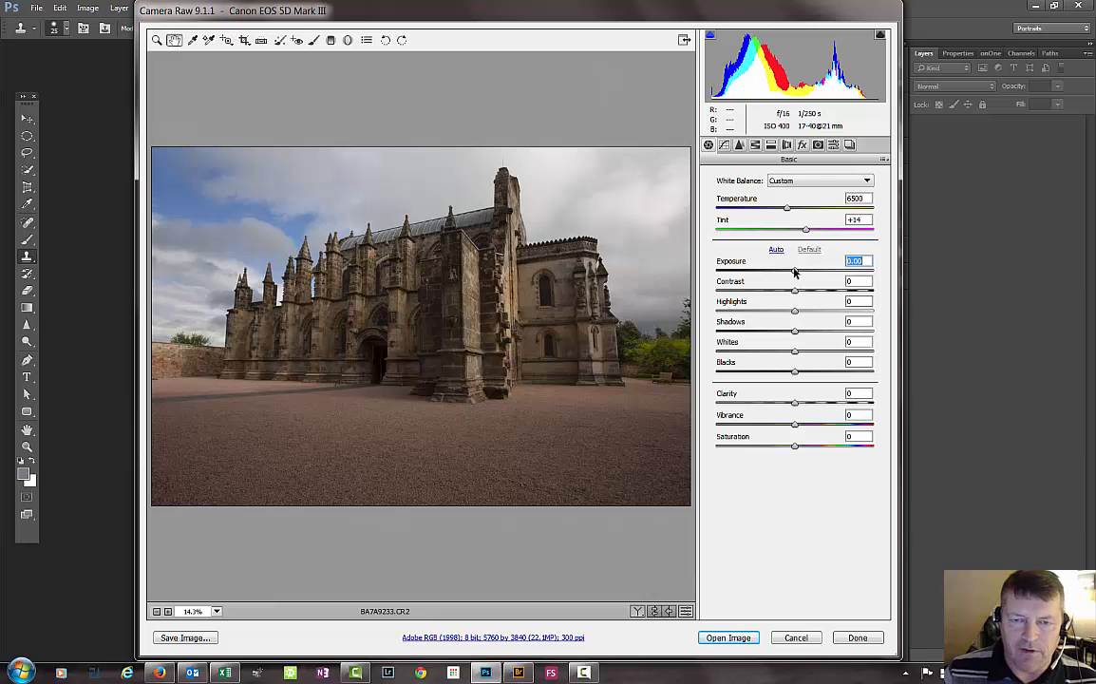
Step: Raise Exposure to +4.90 and switch the highlight clipping warning off and on again
left_click_drag(794, 272, 835, 280)
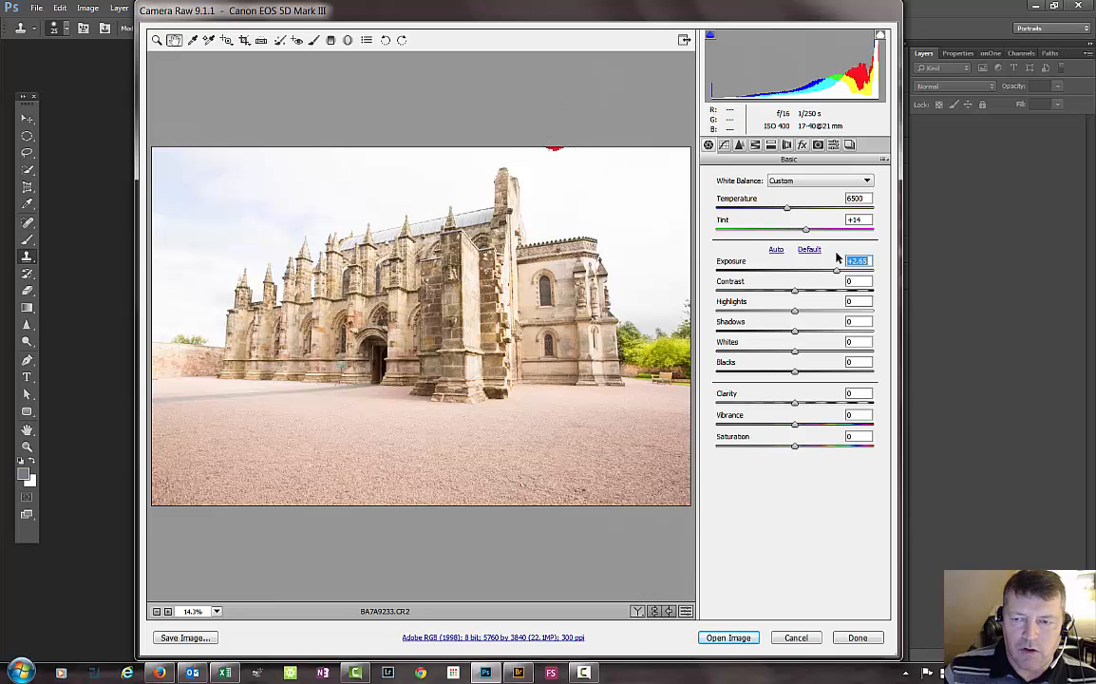
left_click_drag(838, 272, 870, 273)
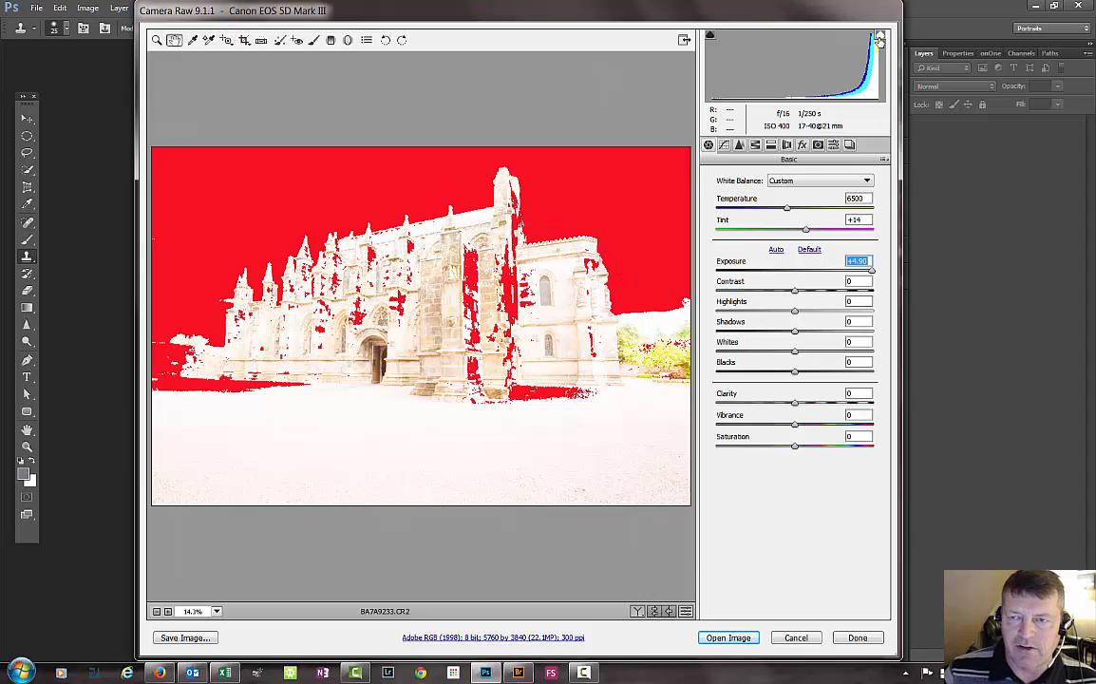
left_click(881, 35)
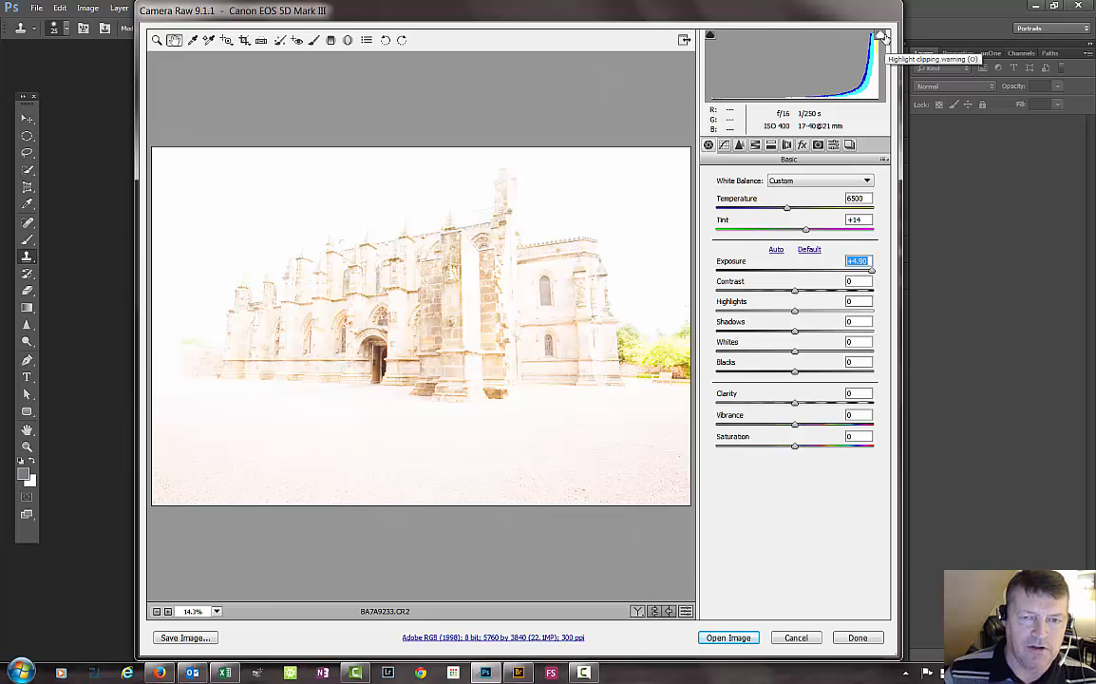
left_click(881, 35)
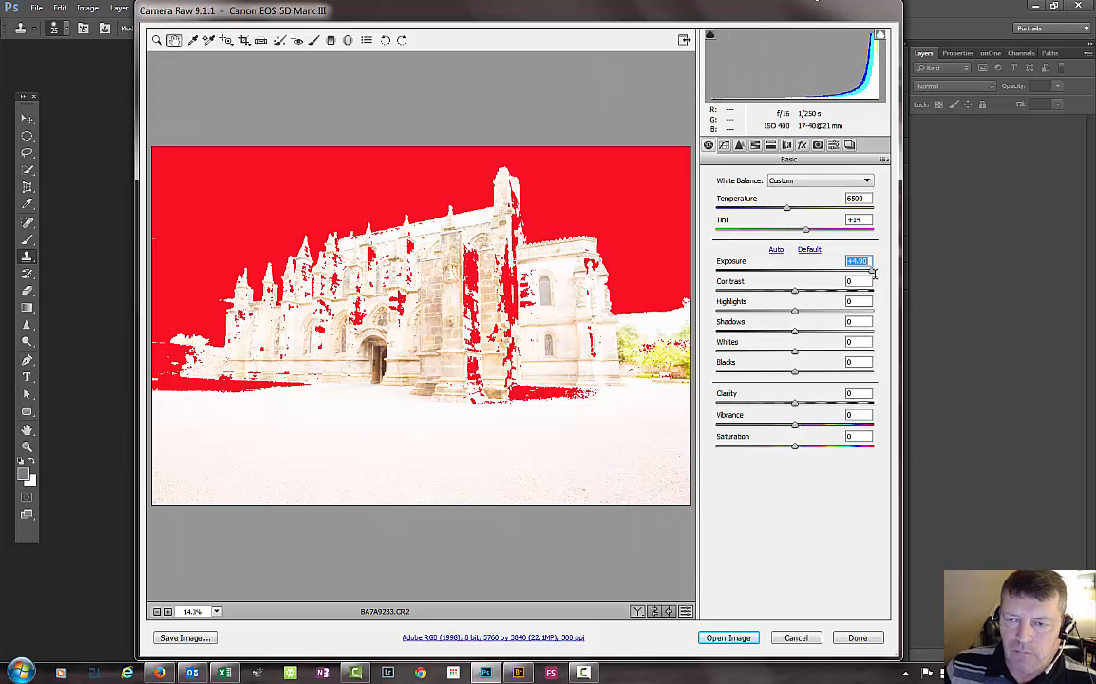
Step: Try Exposure at -5.00 and at +2.30, resetting it to 0.00 each time
left_click_drag(872, 271, 293, 350)
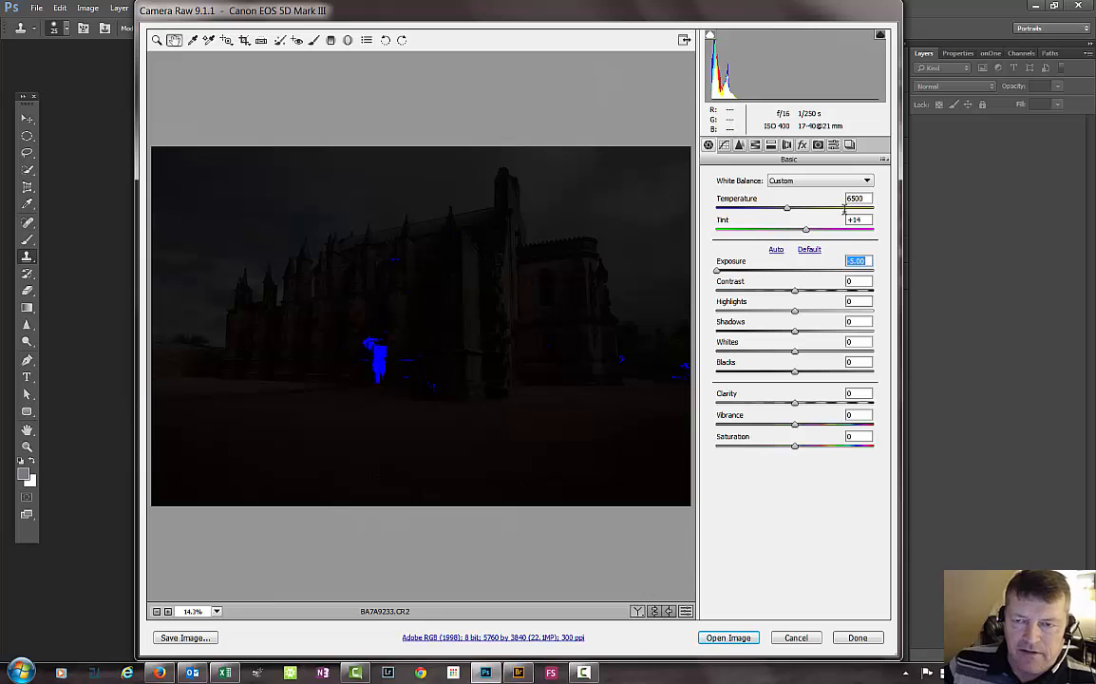
double_click(719, 271)
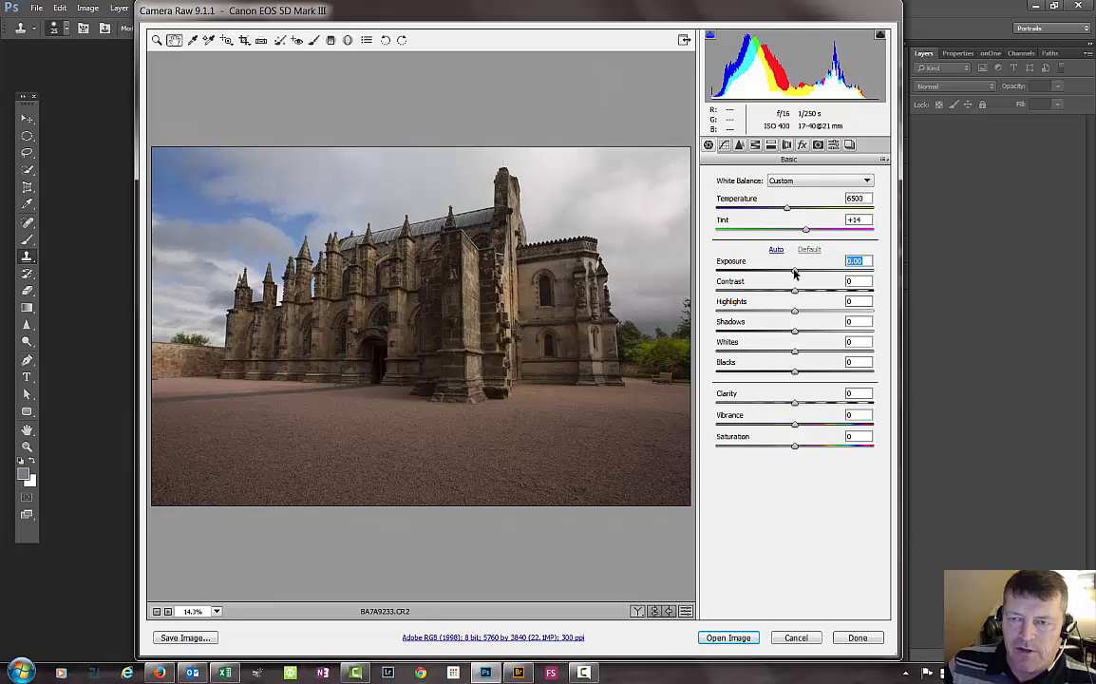
left_click_drag(798, 272, 830, 276)
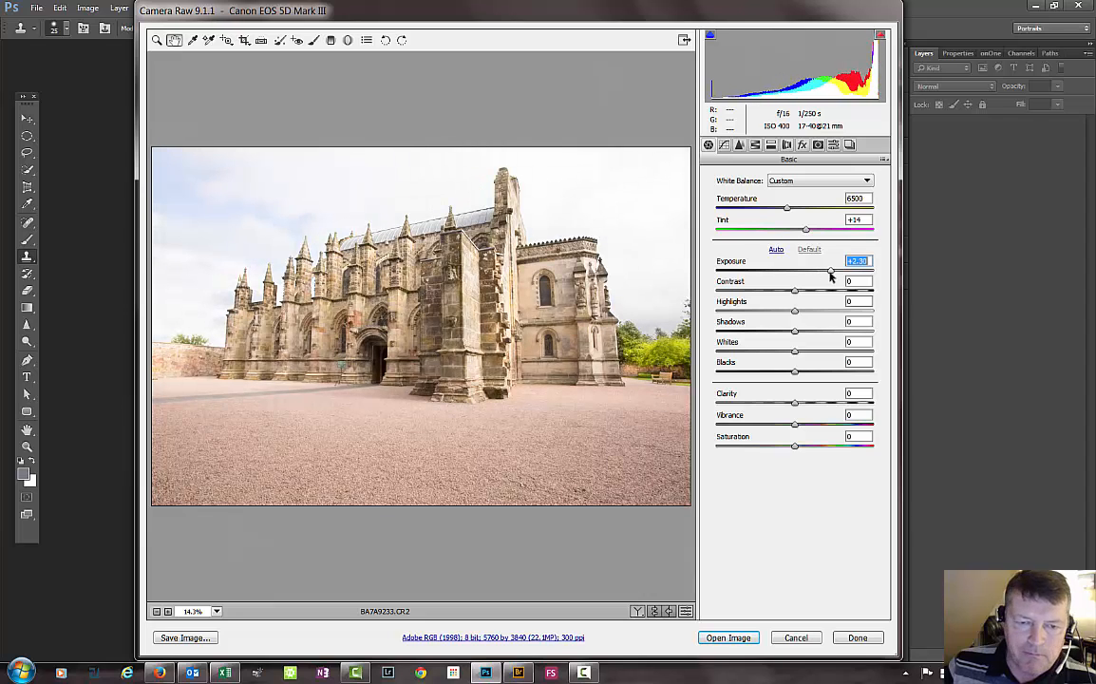
double_click(830, 274)
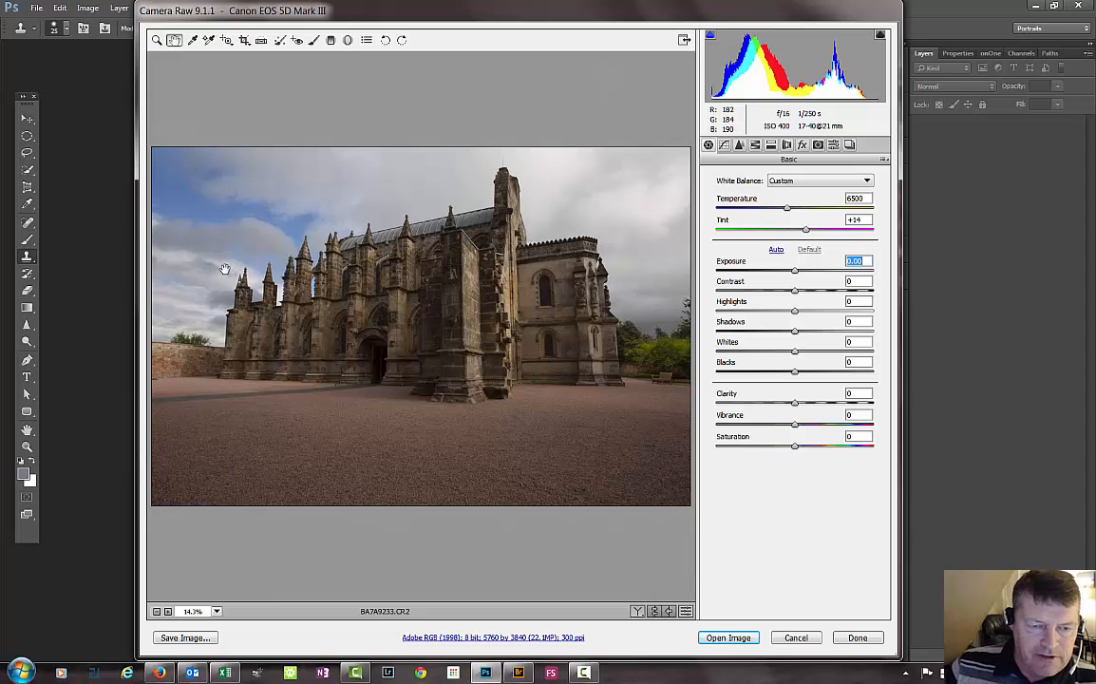
left_click(214, 360)
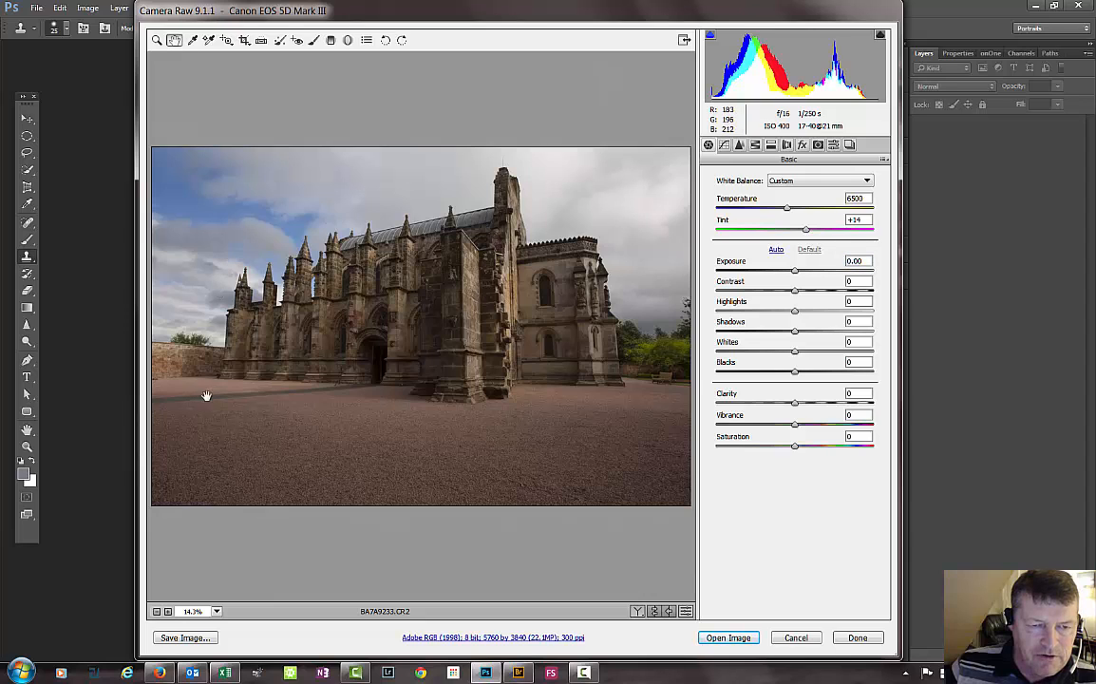
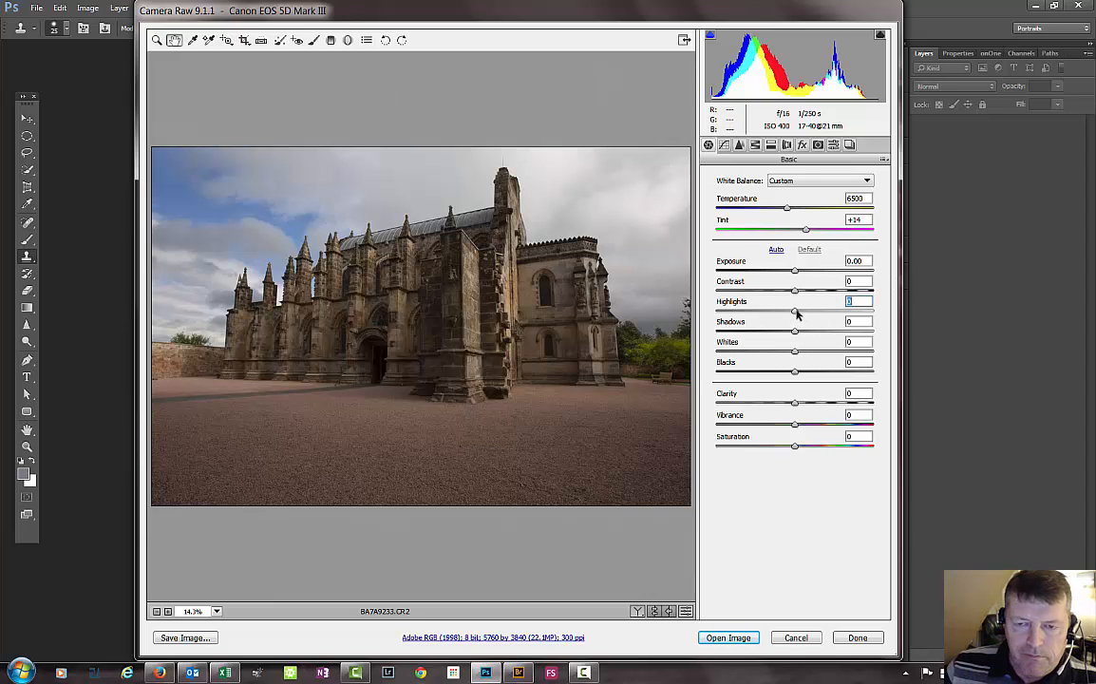
Step: Set the Basic adjustments' Highlights to -100
left_click_drag(797, 315, 725, 306)
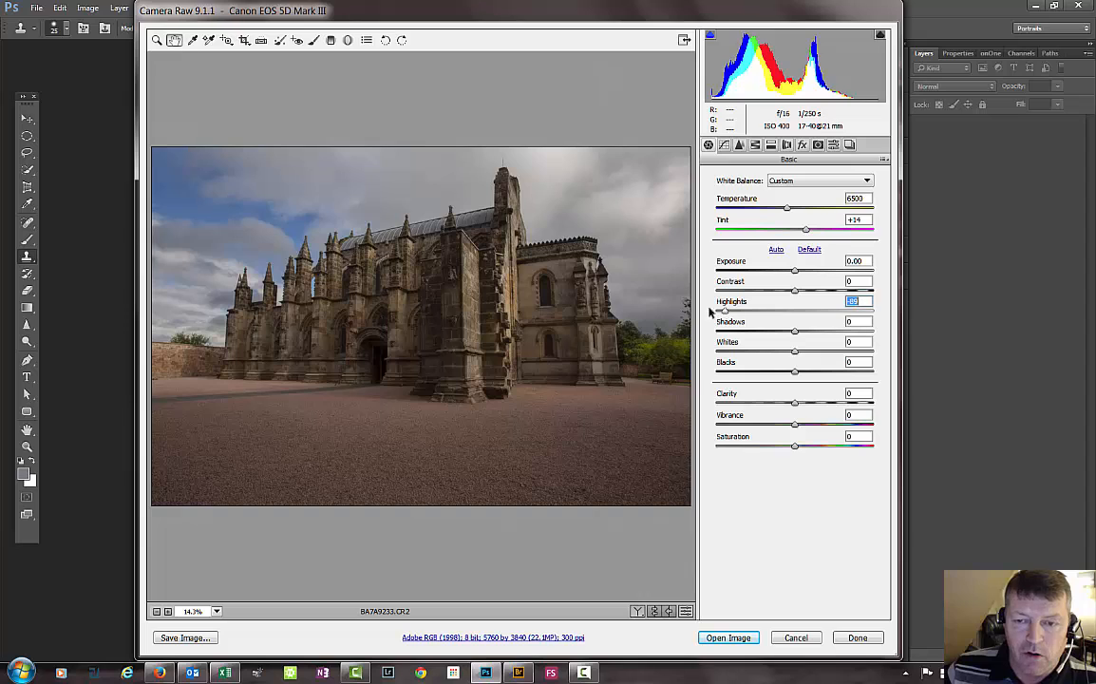
left_click_drag(710, 311, 688, 310)
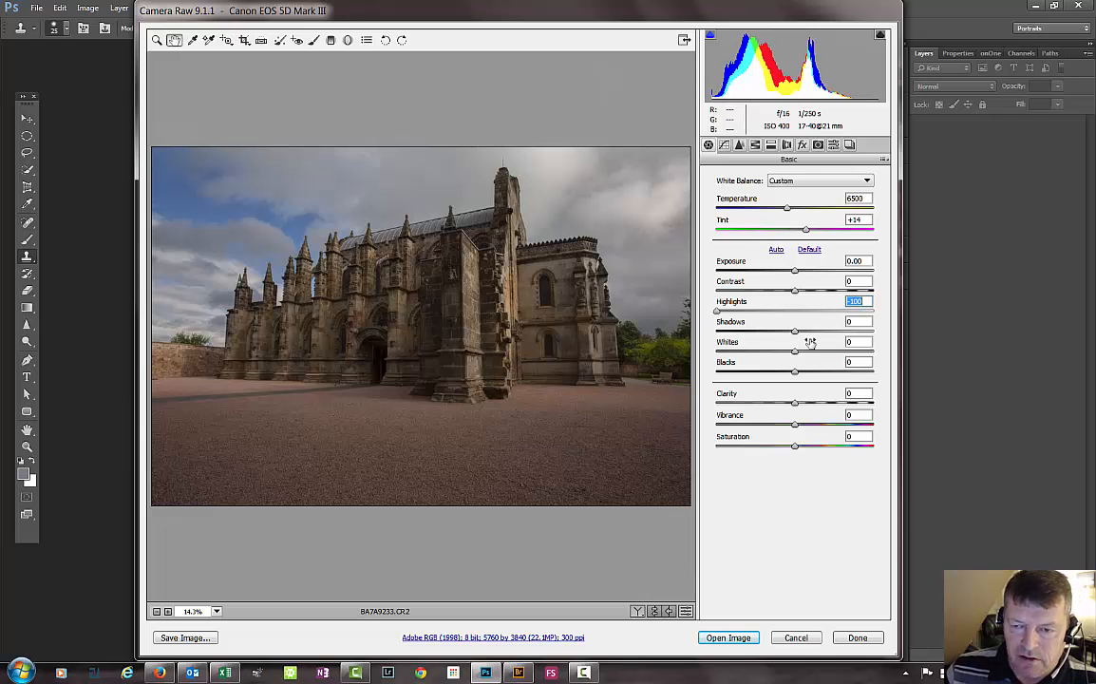
Step: Raise the Basic adjustments' Shadows to +100 and warm the white balance Temperature to 7350
key("Tab")
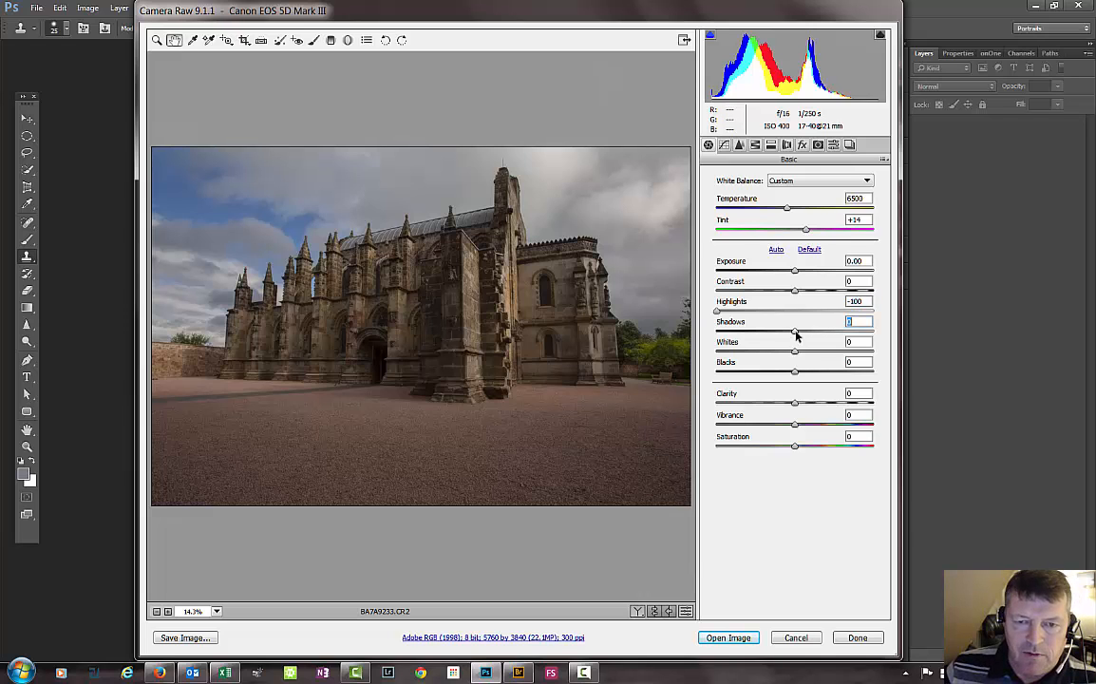
left_click_drag(799, 333, 900, 334)
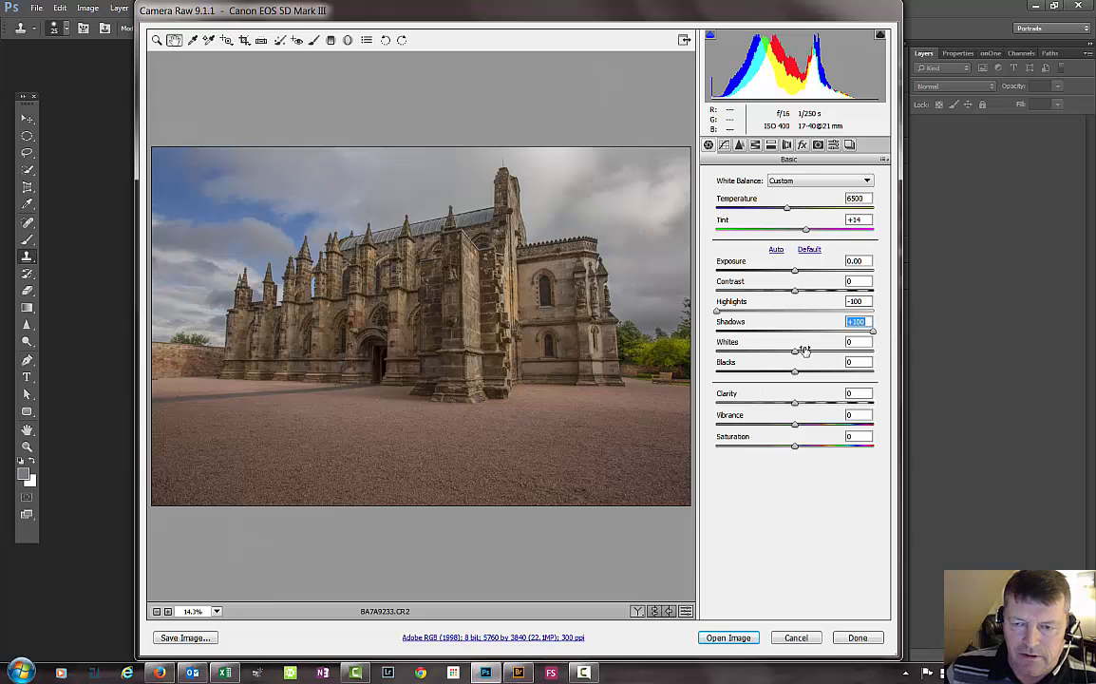
left_click_drag(785, 210, 797, 212)
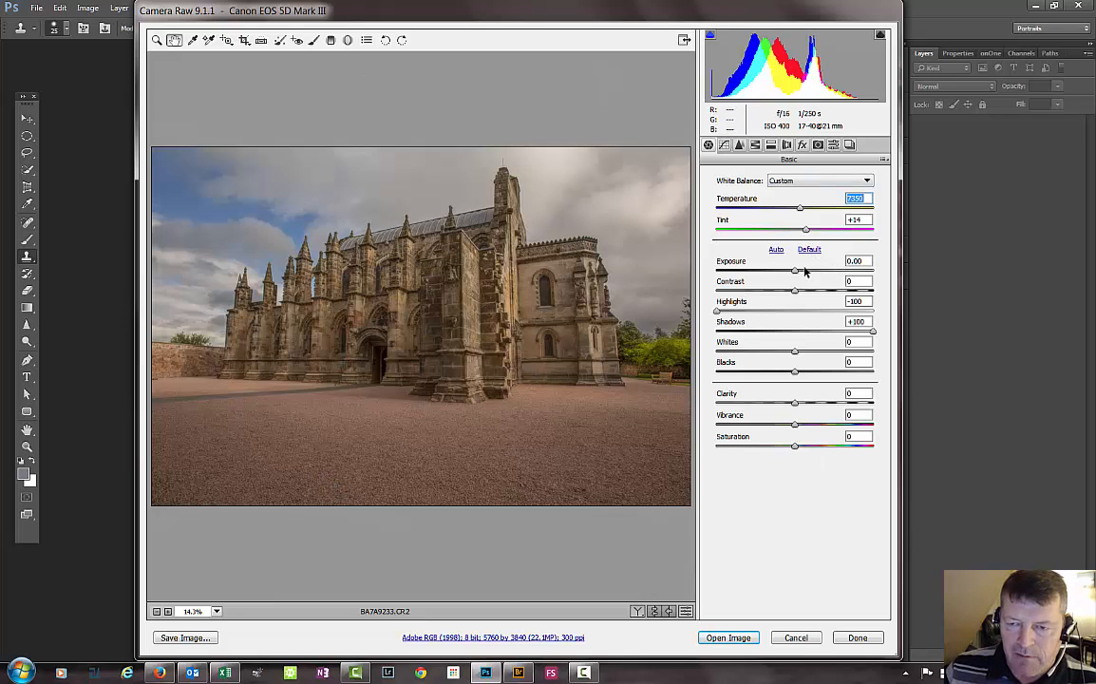
Step: Reset the Basic adjustments' Highlights and Shadows to 0
key("Tab")
key("Tab")
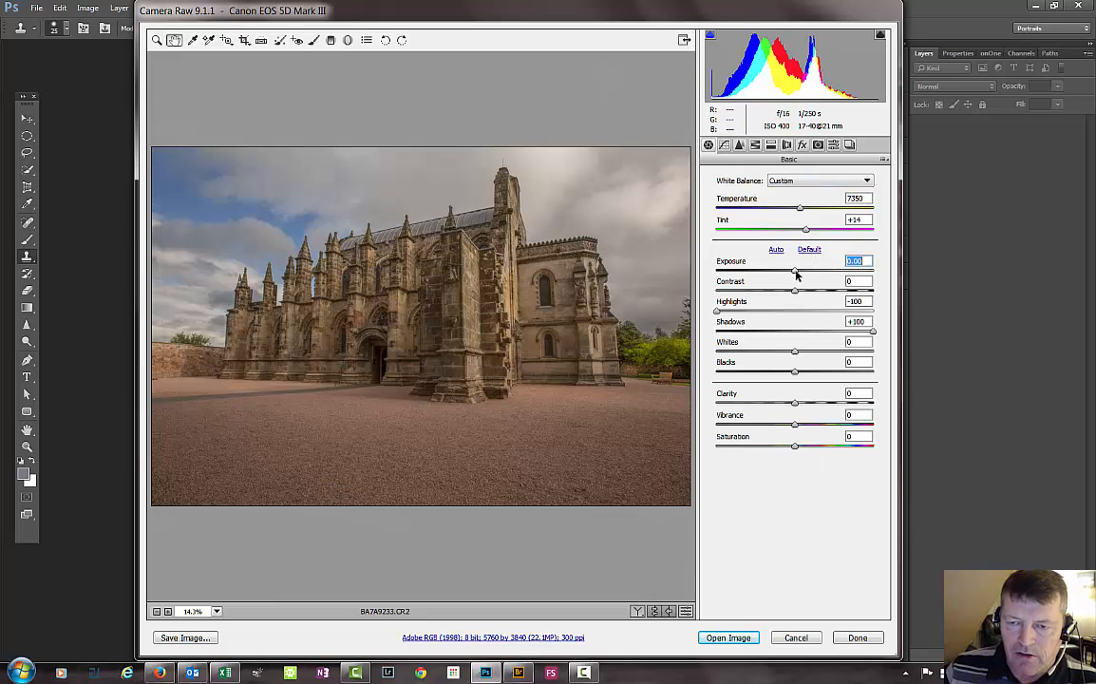
double_click(718, 311)
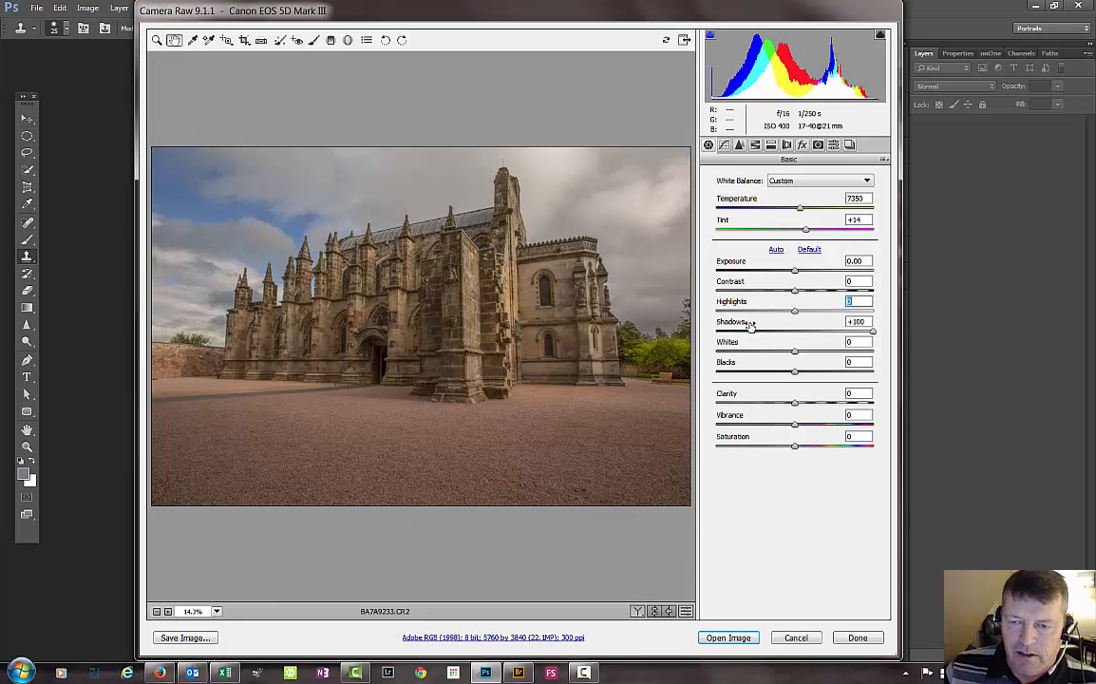
double_click(873, 330)
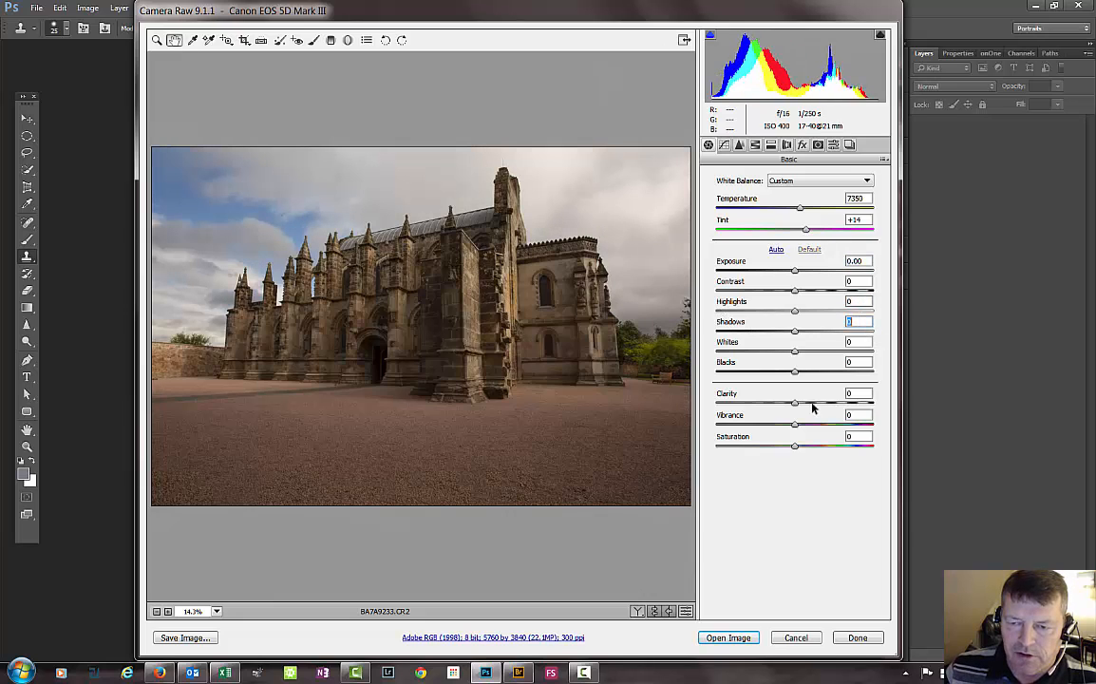
Step: Paint the bright sky around the chapel's tall gable with a size 36 Adjustment Brush at Highlights -50
left_click(314, 40)
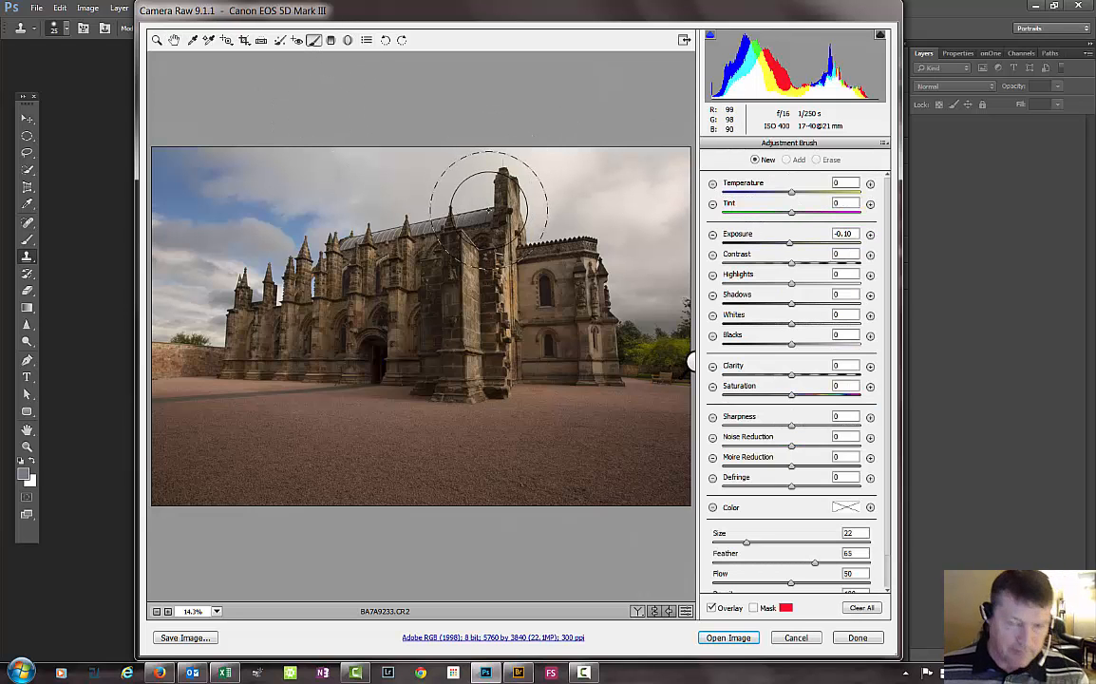
key("bracketright")
key("bracketright")
key("bracketright")
key("bracketright")
key("bracketright")
key("bracketright")
key("bracketright")
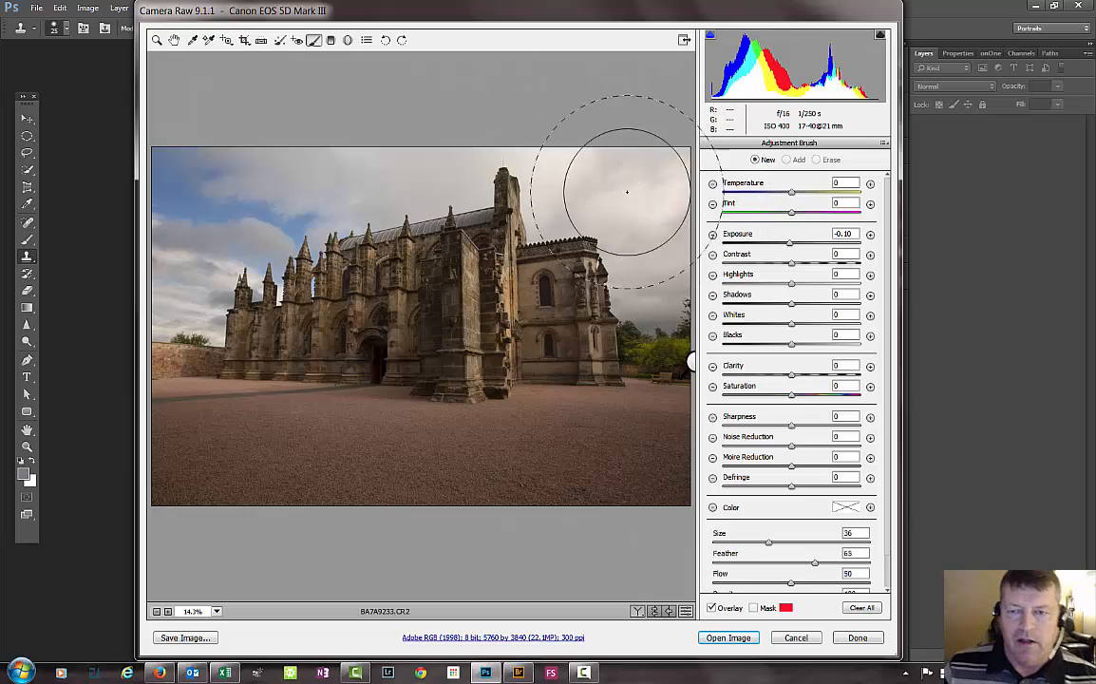
left_click(712, 274)
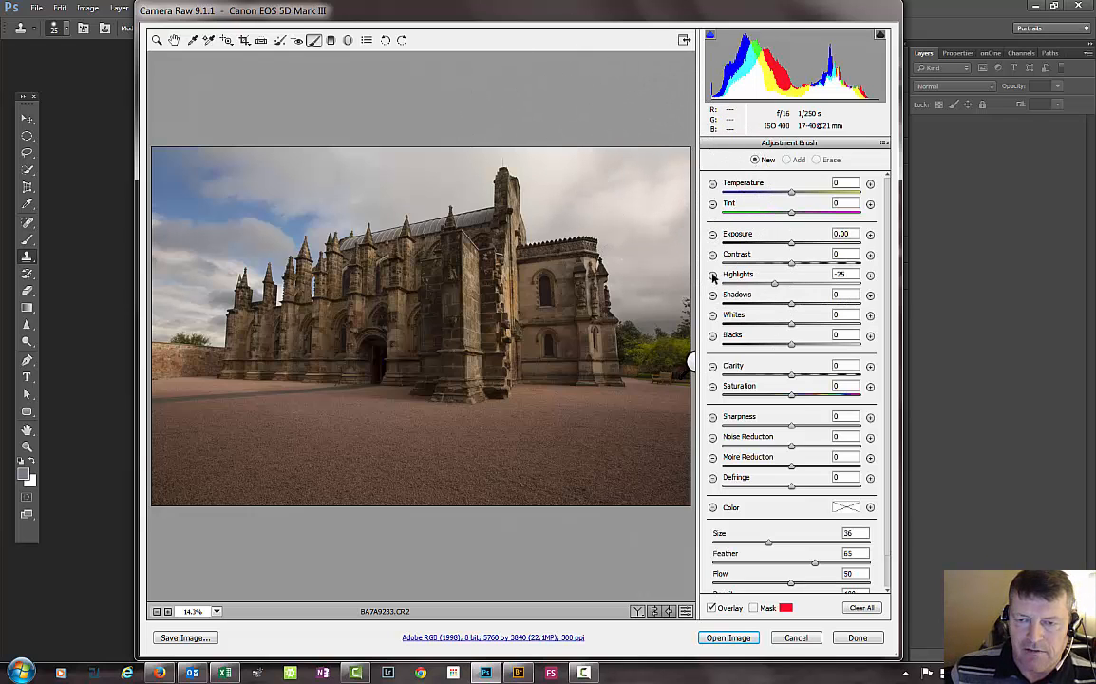
left_click(712, 275)
mouse_move(513, 179)
left_mouse_down()
mouse_move(565, 169)
mouse_move(672, 183)
mouse_move(344, 113)
left_mouse_up()
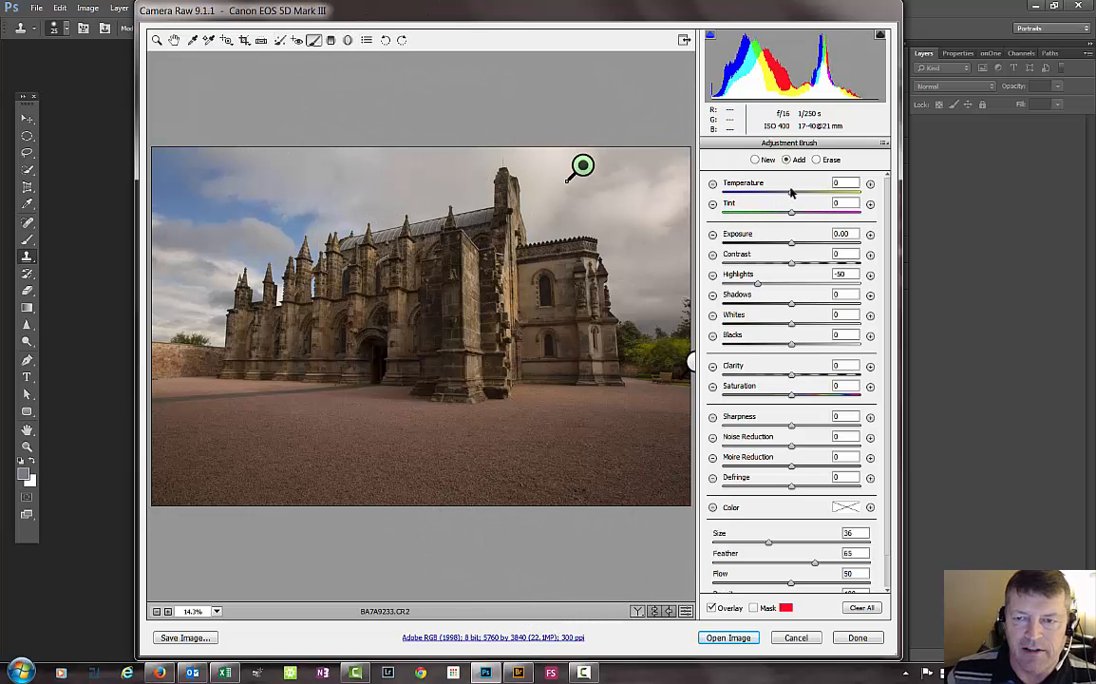
Step: Paint a new Adjustment Brush area over the gravel foreground and chapel walls, and raise its Shadows to +65
left_click(758, 159)
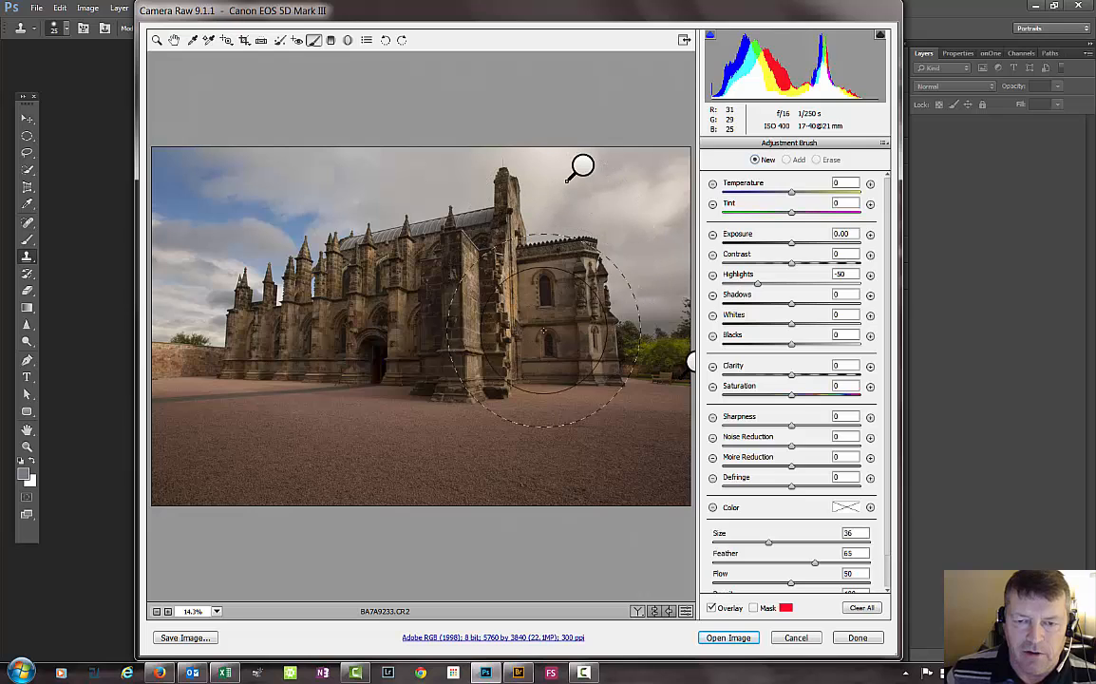
left_click(870, 295)
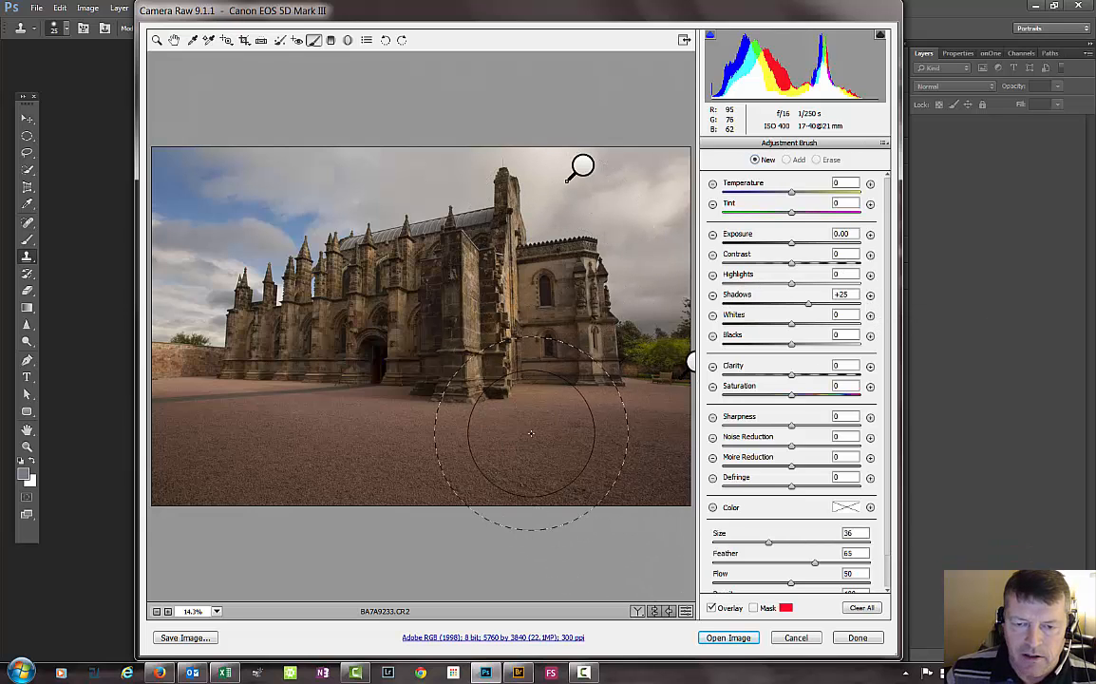
mouse_move(519, 405)
left_mouse_down()
mouse_move(677, 460)
mouse_move(557, 313)
mouse_move(533, 325)
mouse_move(609, 457)
mouse_move(665, 409)
mouse_move(622, 477)
mouse_move(665, 541)
left_mouse_up()
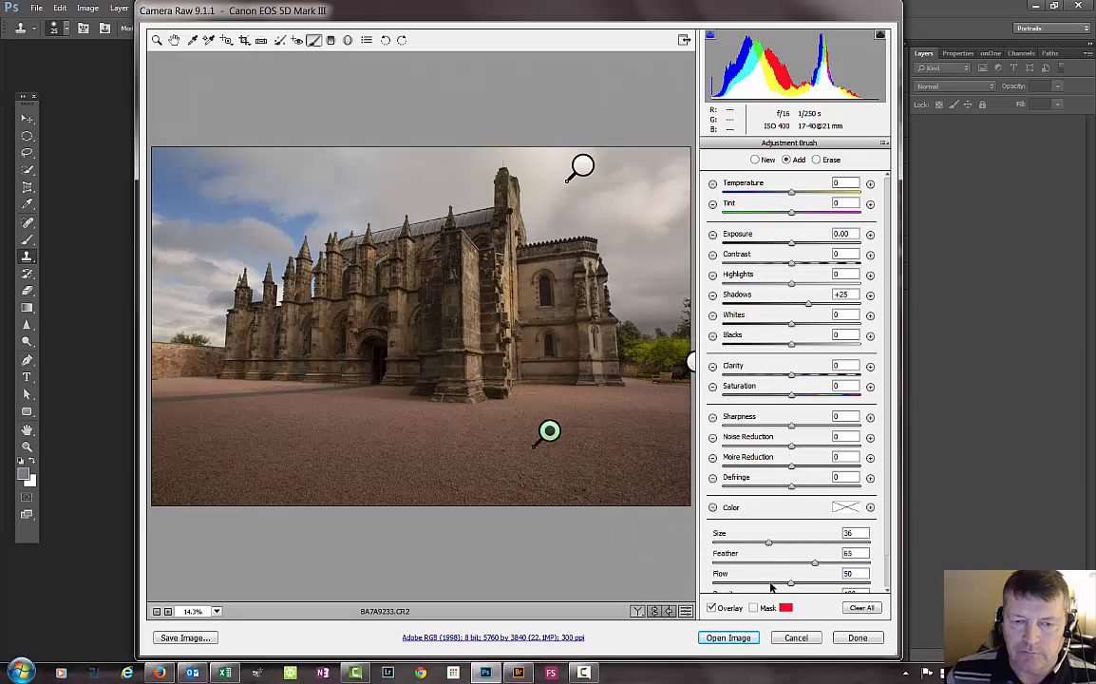
mouse_move(433, 325)
left_mouse_down()
mouse_move(330, 328)
mouse_move(331, 317)
mouse_move(270, 335)
left_mouse_up()
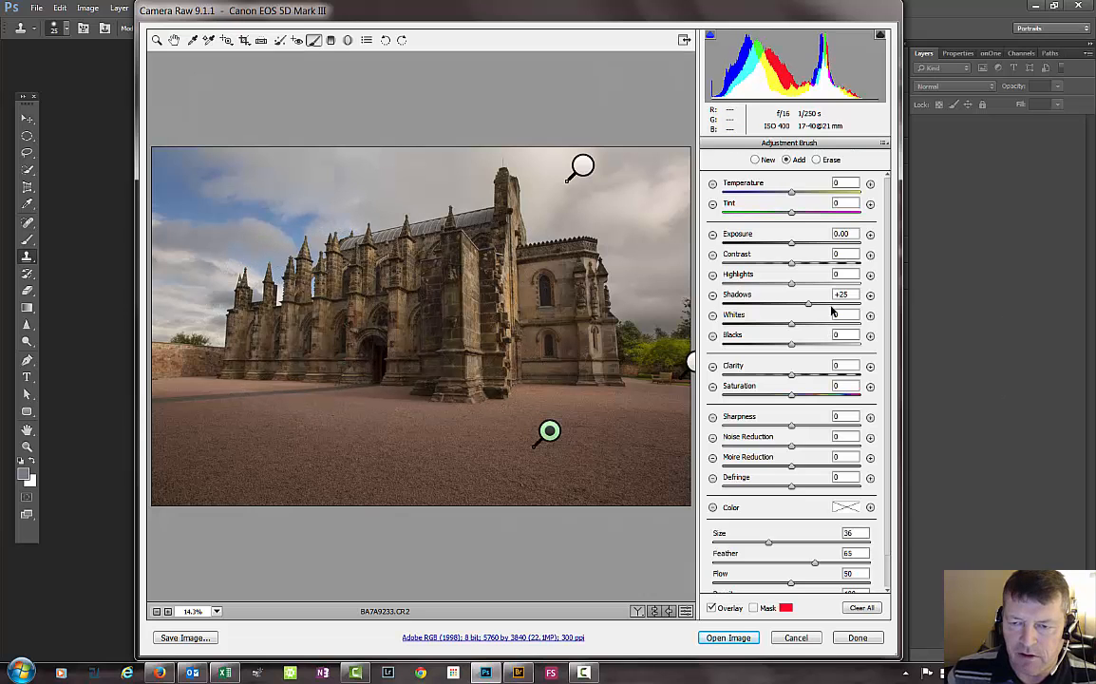
left_click_drag(808, 306, 837, 305)
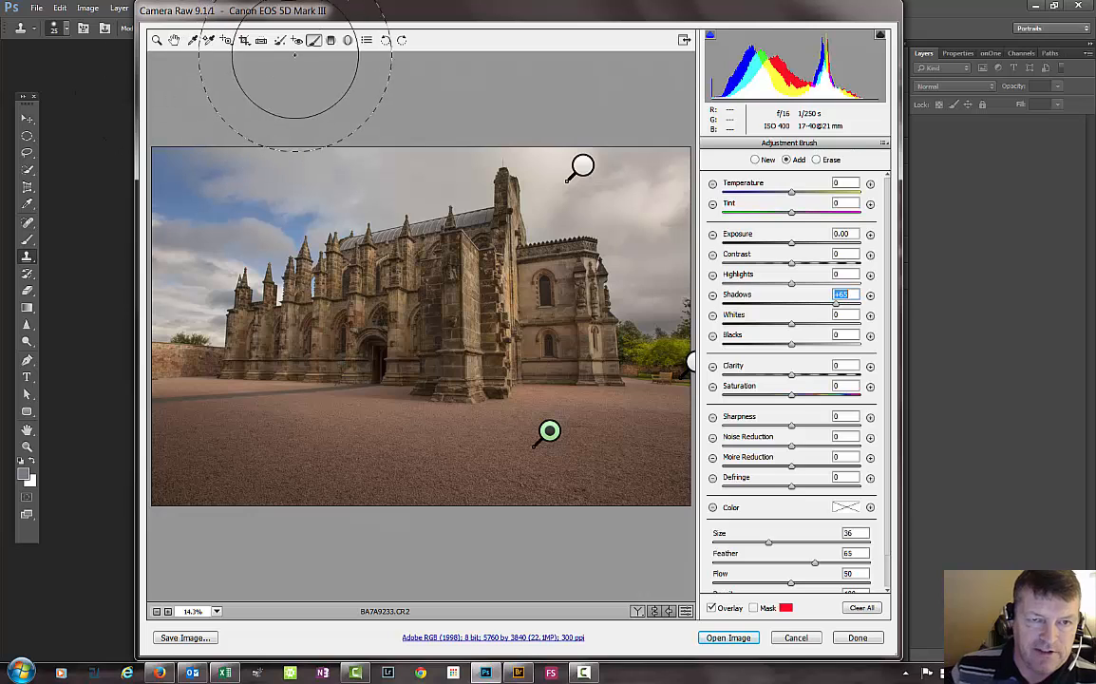
Step: Paint another new Adjustment Brush area across the gravel foreground with Exposure at +0.50
left_click(755, 161)
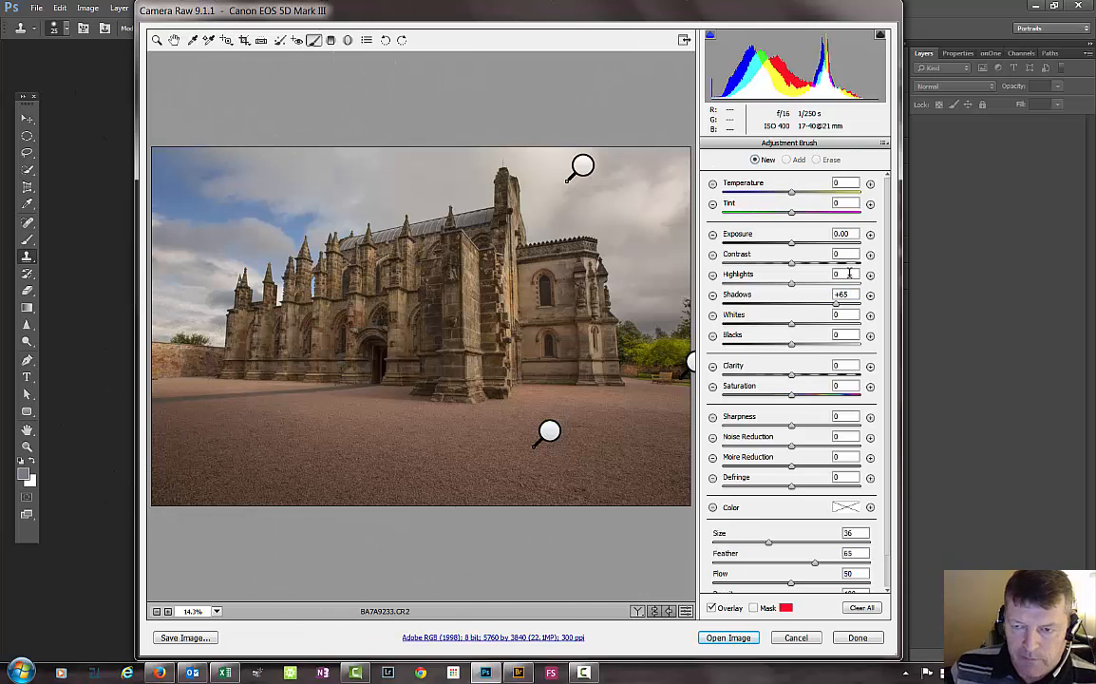
left_click(871, 235)
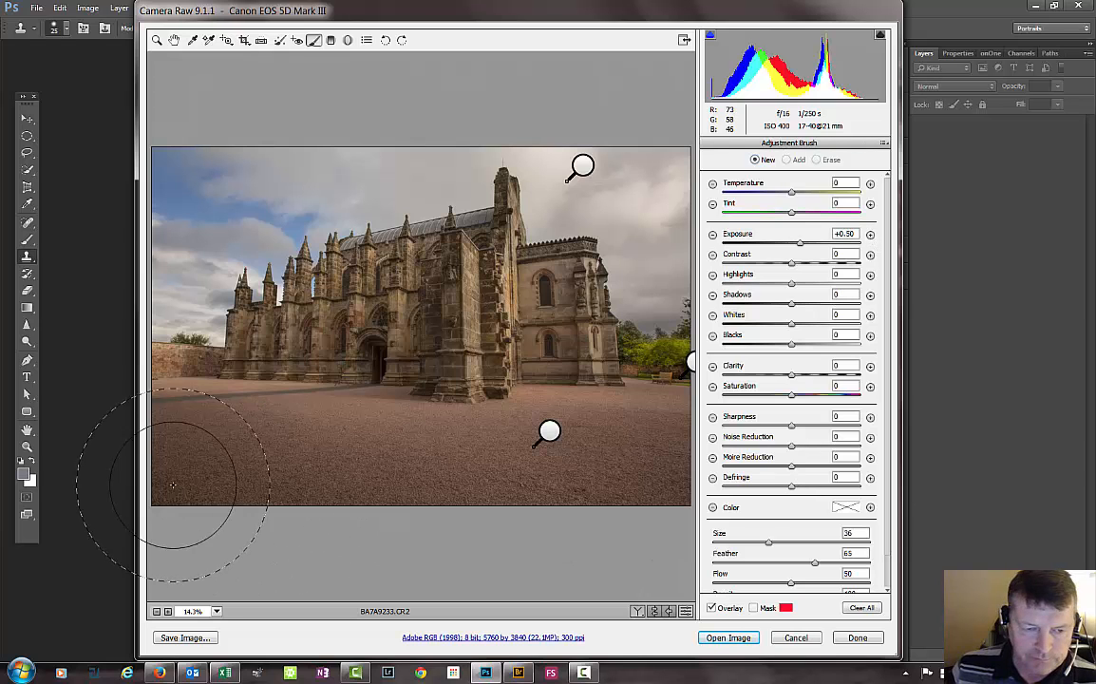
mouse_move(172, 432)
left_mouse_down()
mouse_move(389, 565)
mouse_move(693, 537)
left_mouse_up()
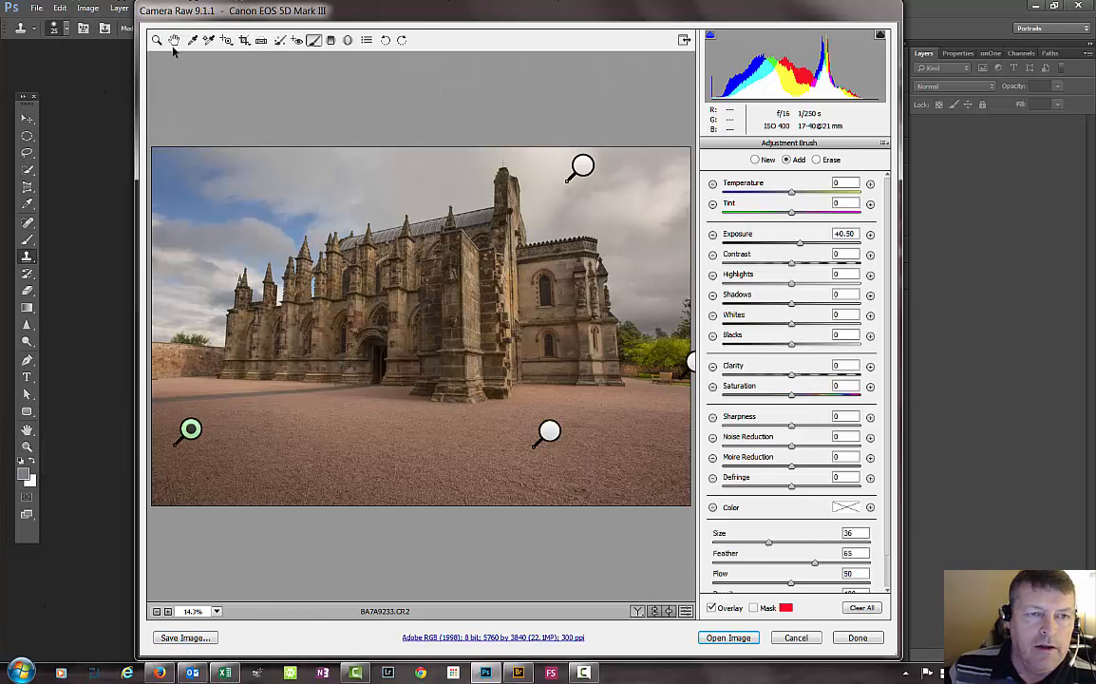
Step: Return to the Basic adjustments and raise Vibrance to +49, leaving Saturation at 0
left_click(172, 40)
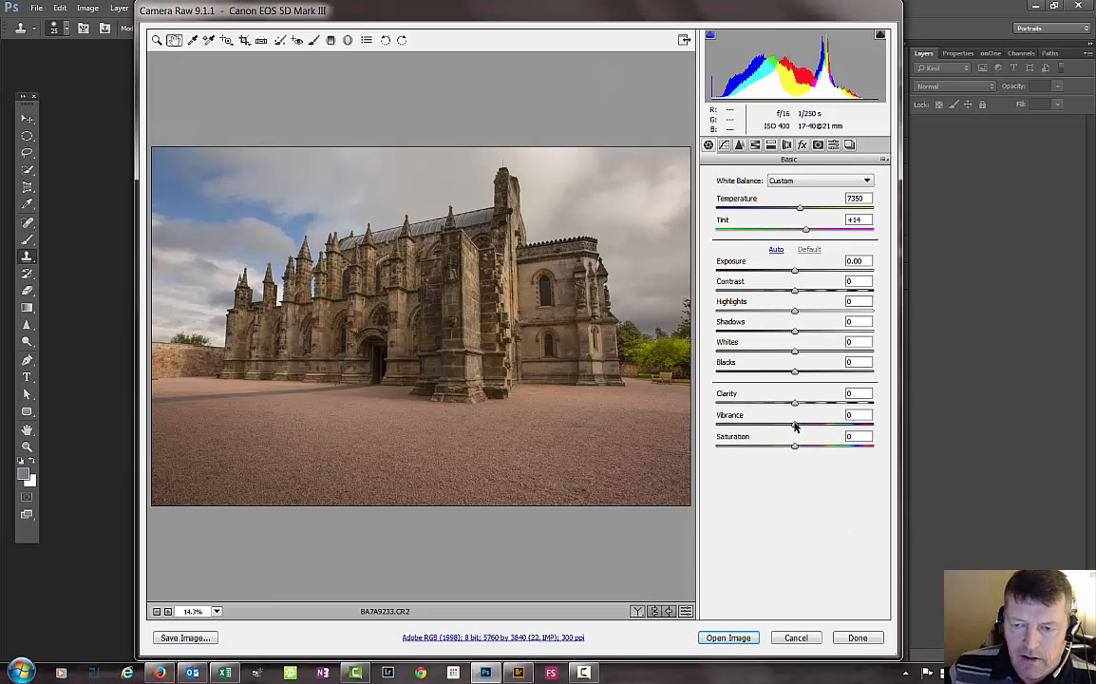
mouse_move(796, 446)
left_mouse_down()
mouse_move(861, 447)
mouse_move(797, 432)
left_mouse_up()
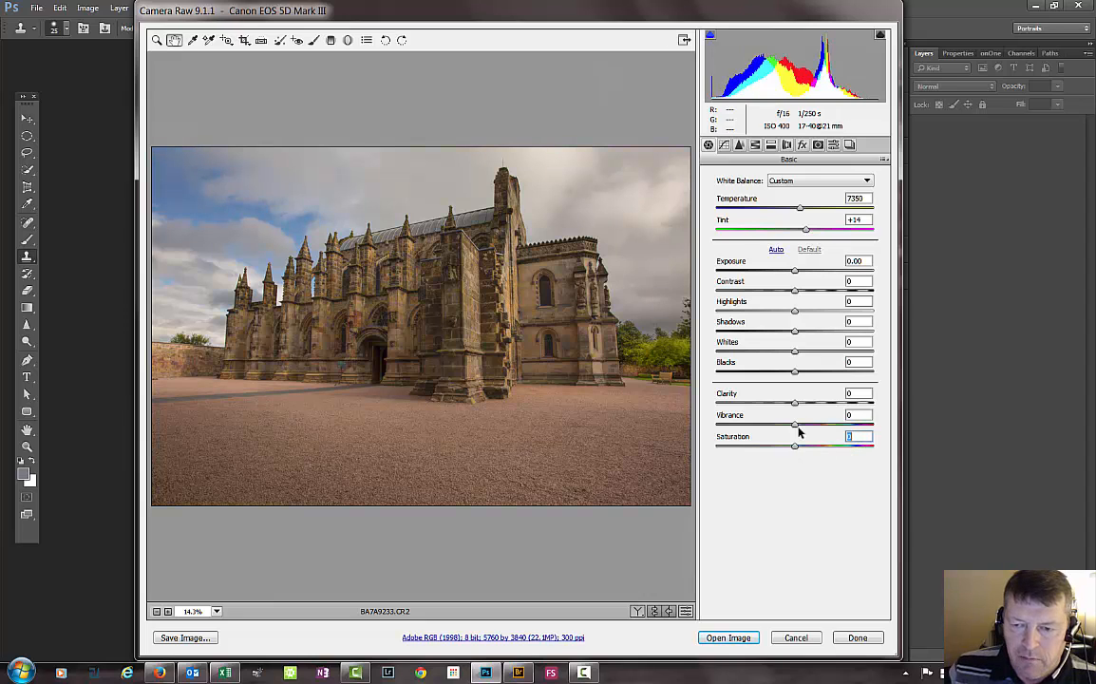
left_click(795, 428)
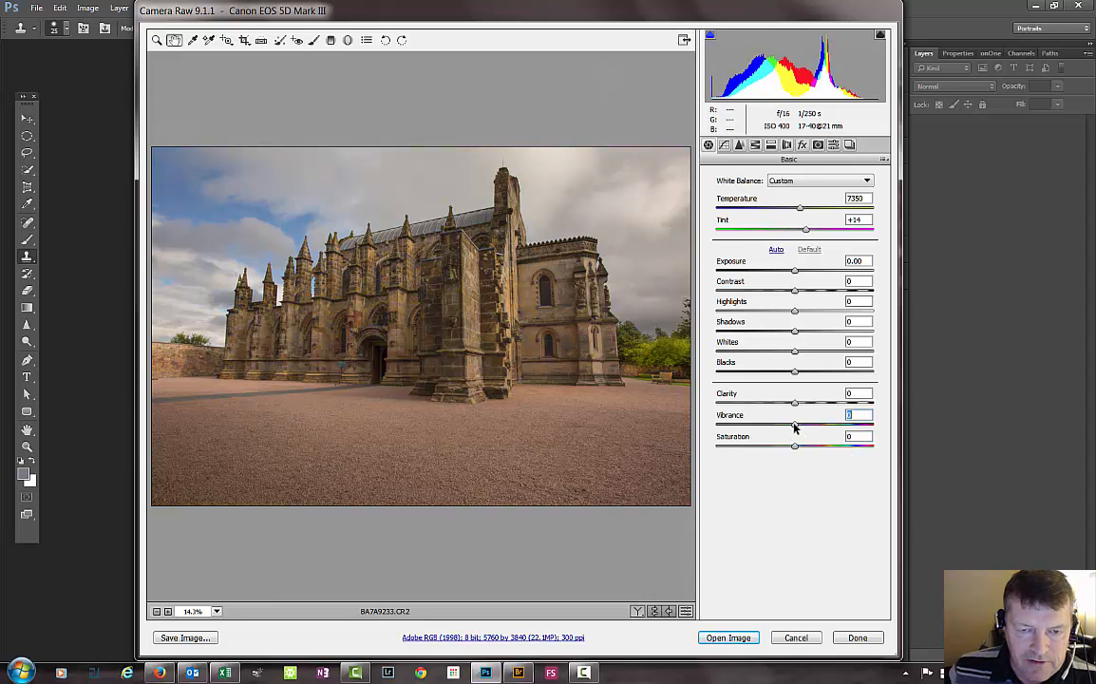
left_click_drag(795, 428, 834, 429)
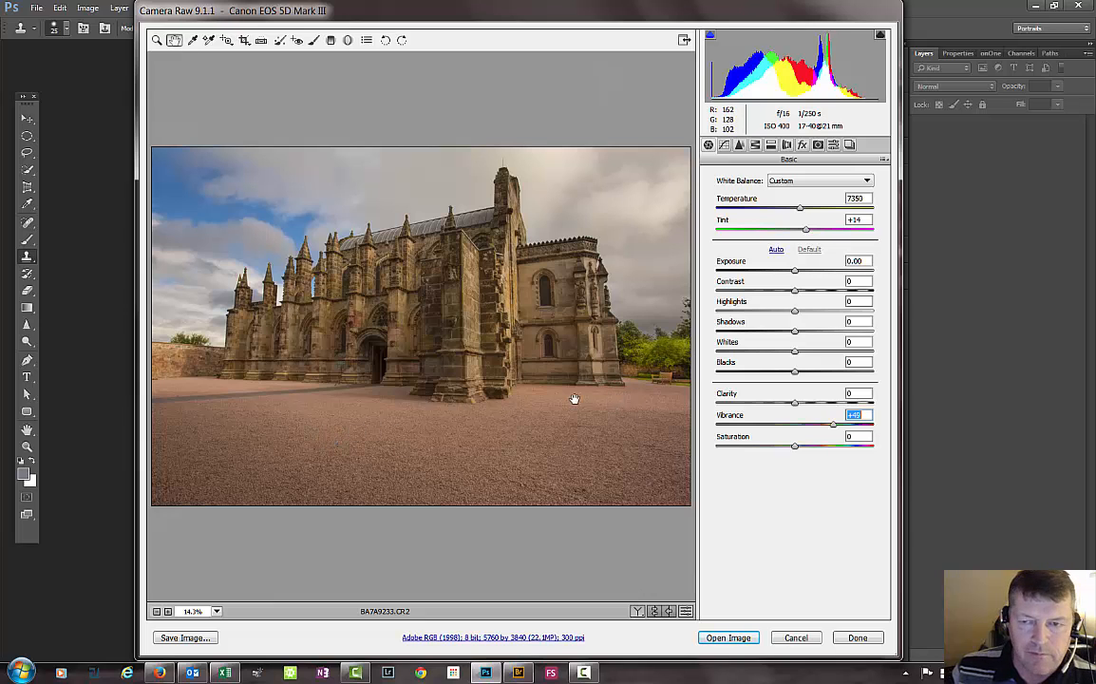
Step: Lower the Yellows saturation to -56 in the HSL / Grayscale adjustments
left_click(755, 145)
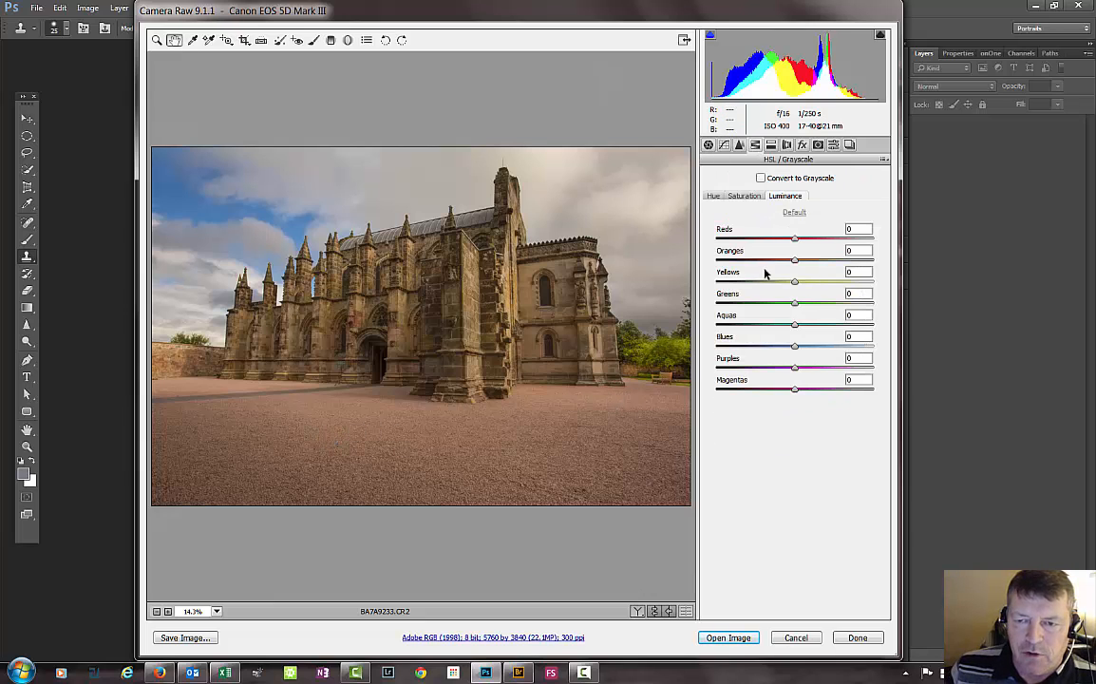
left_click(708, 145)
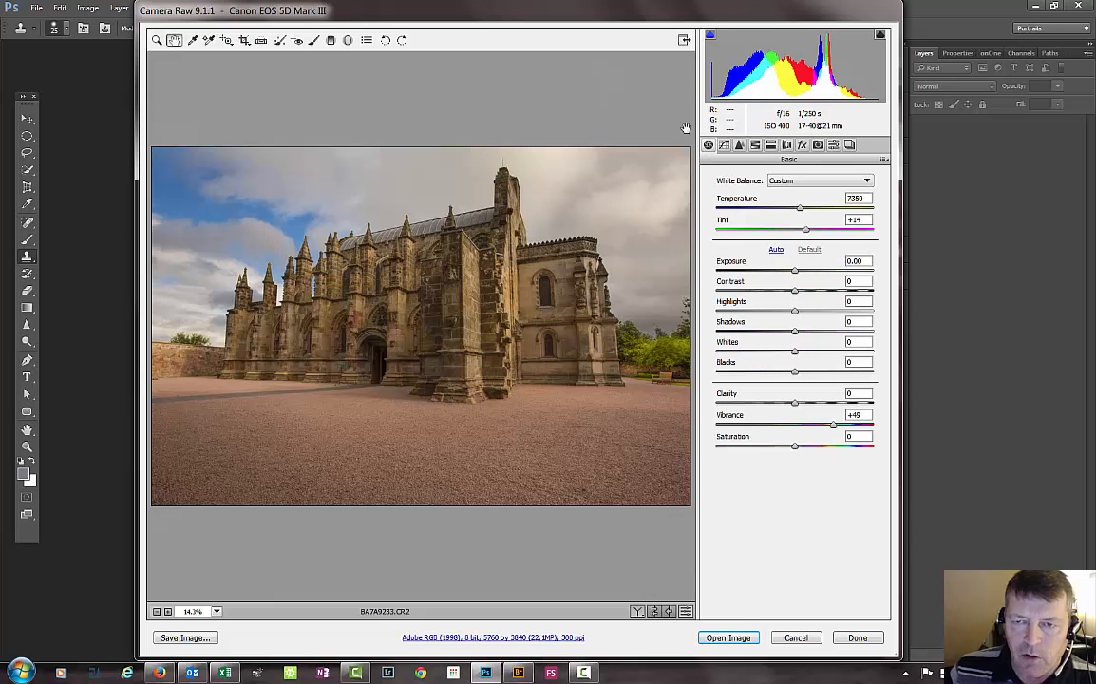
left_click(756, 144)
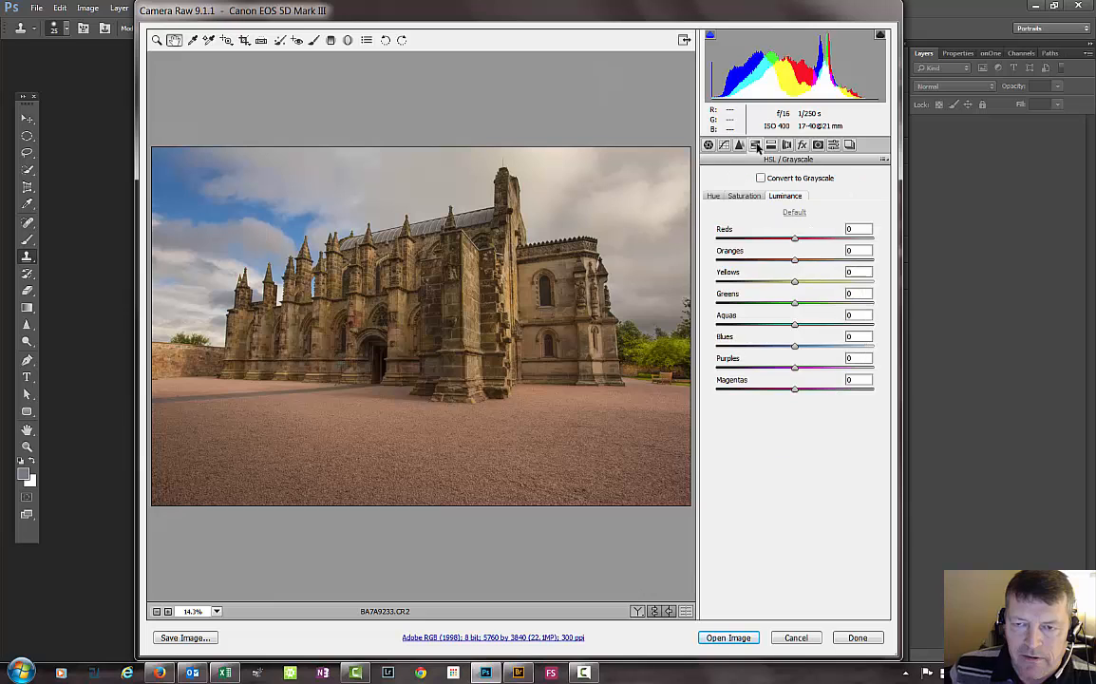
left_click(744, 196)
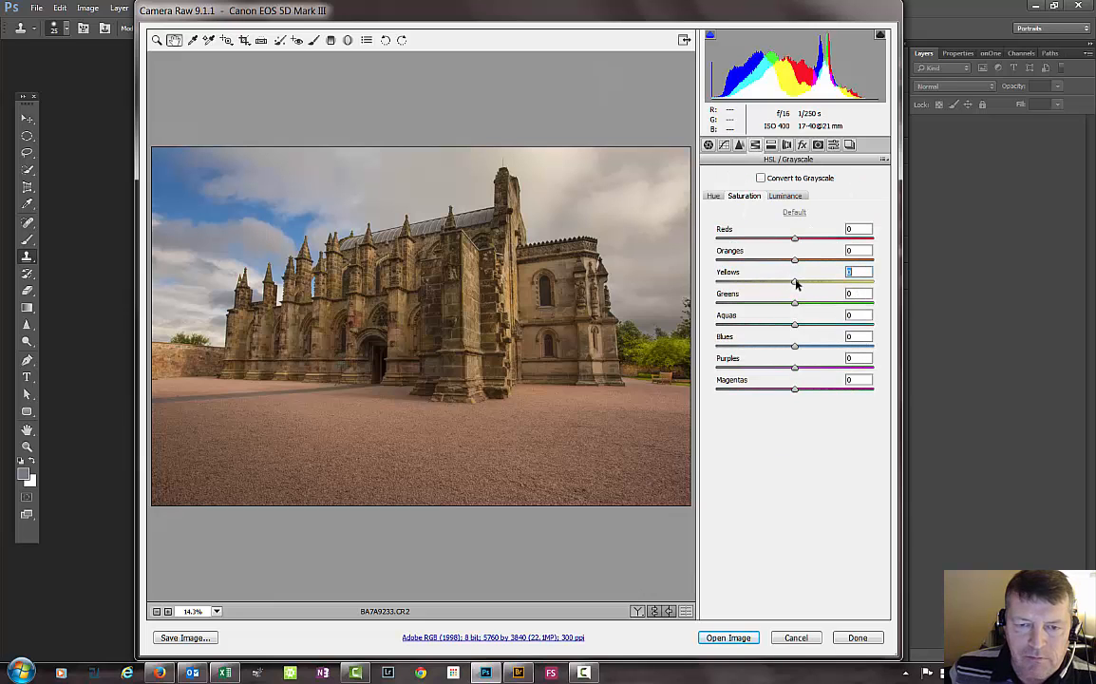
left_click_drag(796, 283, 753, 288)
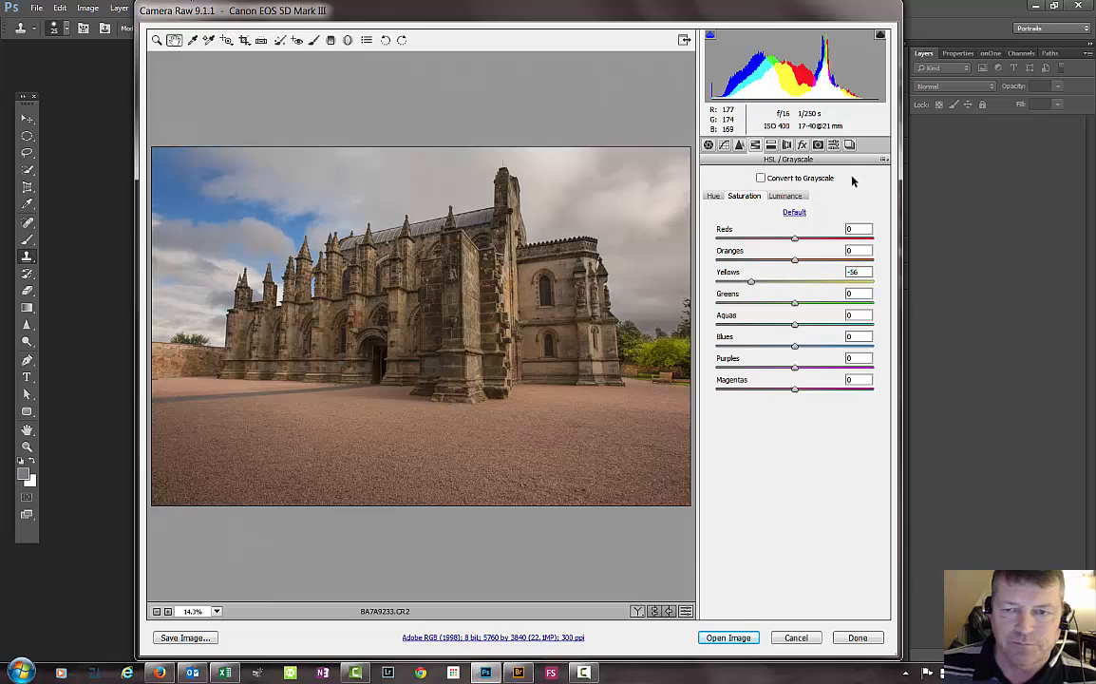
Step: Add a new Adjustment Brush area with Shadows at +25 on the gravel foreground and return to the Basic adjustments
left_click(708, 145)
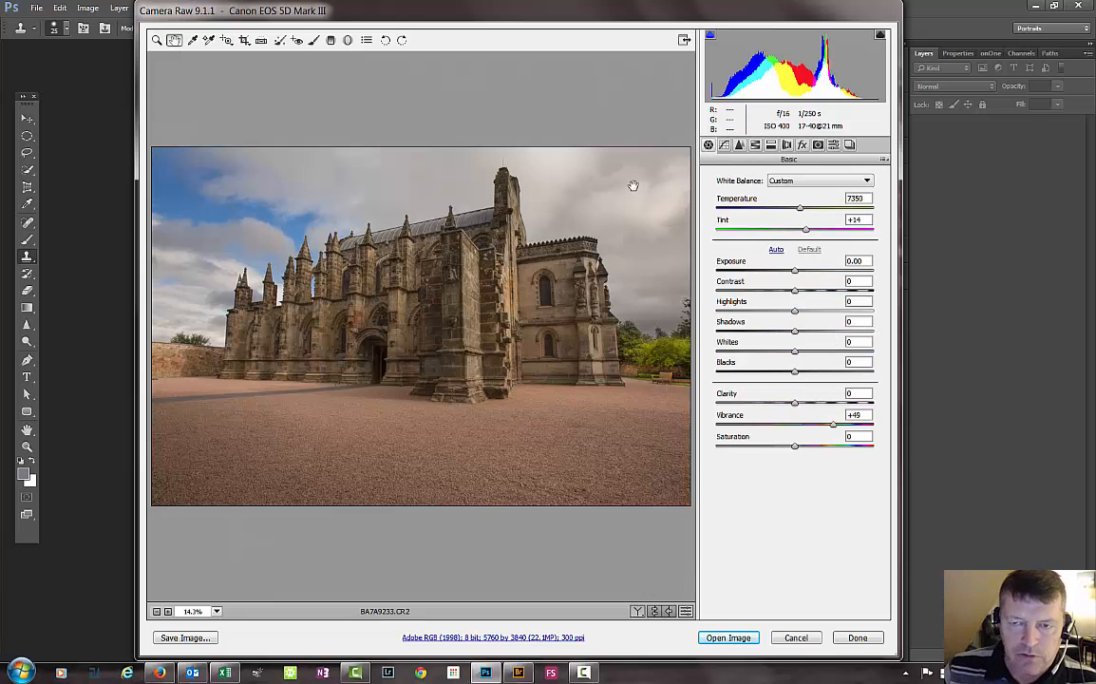
left_click(314, 40)
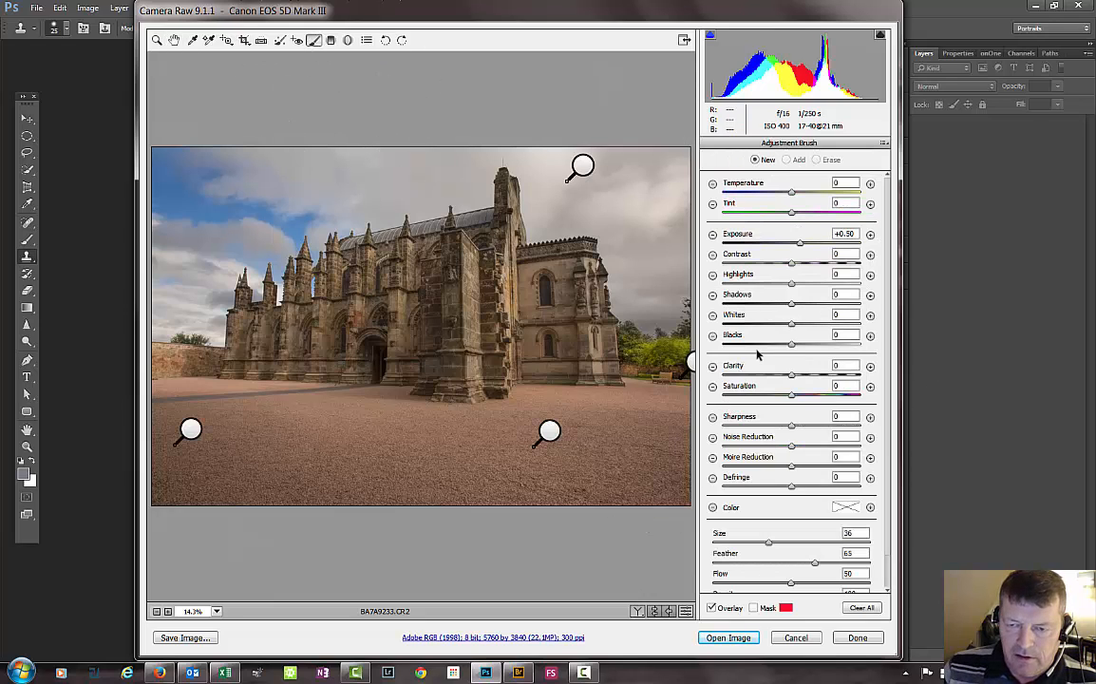
left_click(870, 295)
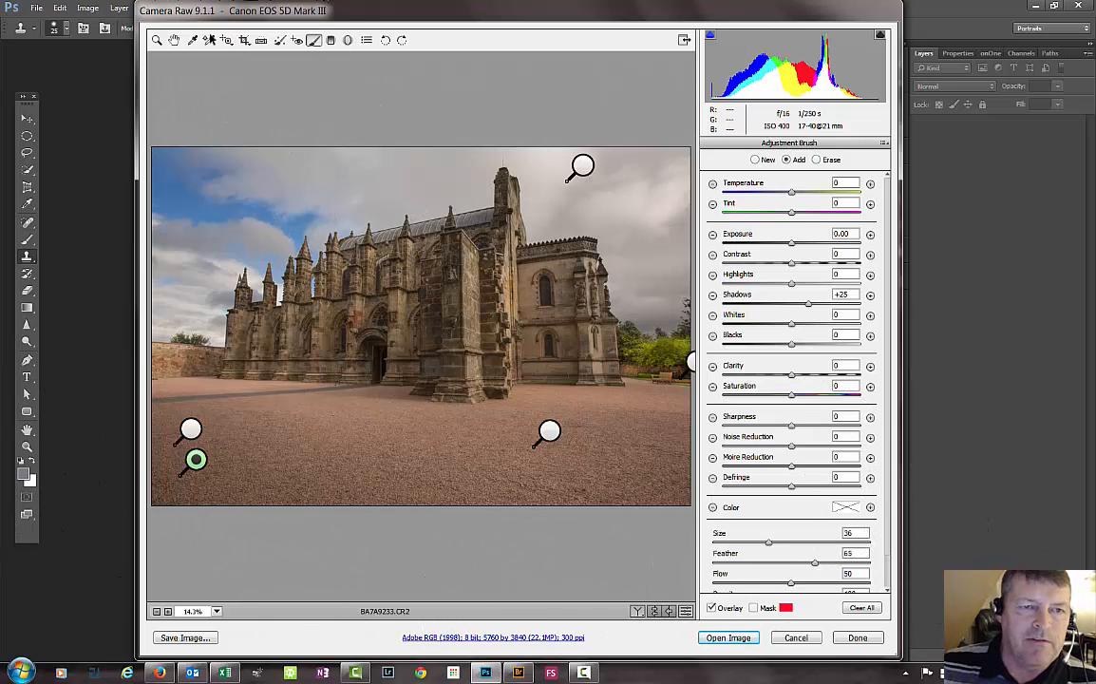
left_click(173, 43)
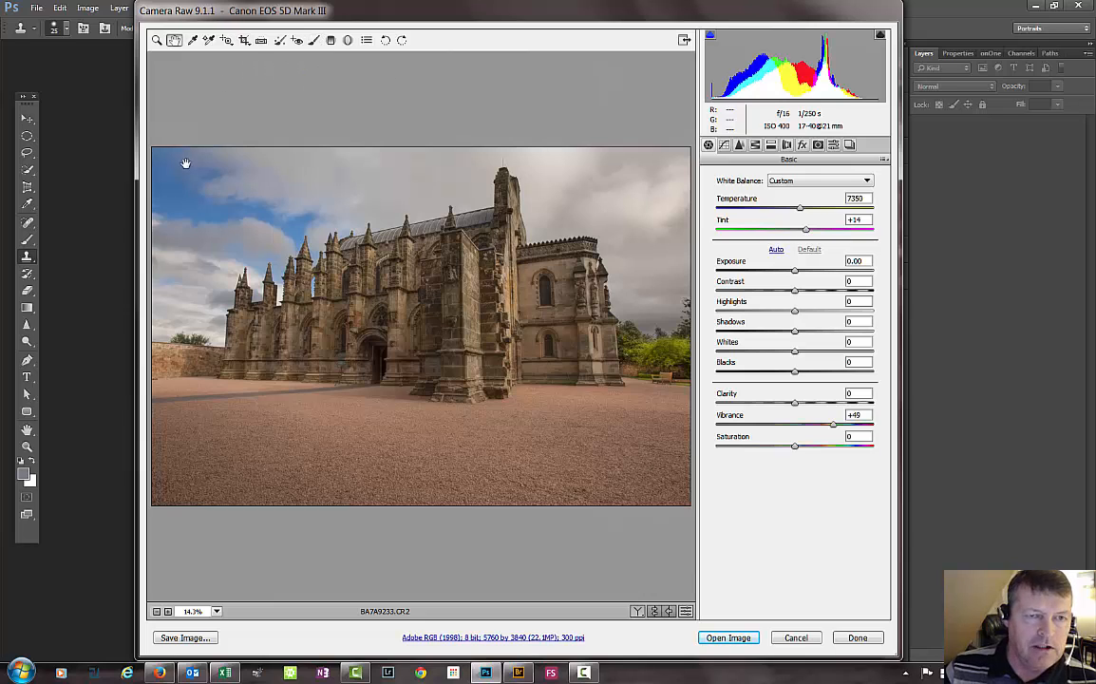
Step: Sample the white balance from the grey strip crossing the gravel in front of the chapel
left_click(192, 41)
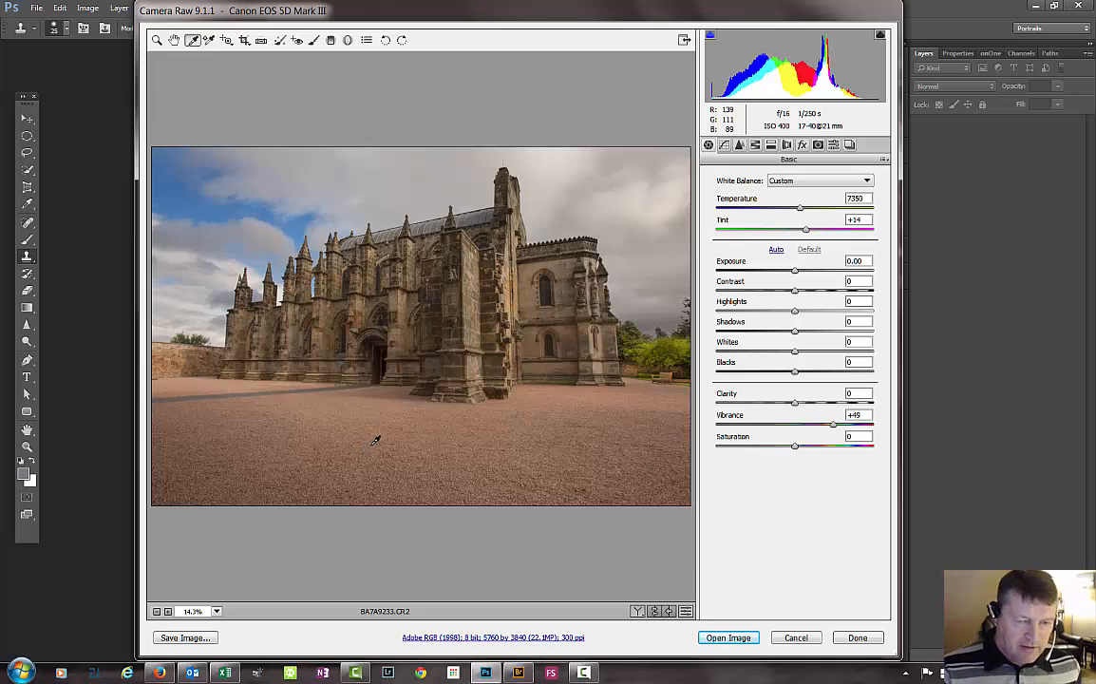
key("ctrl+plus")
key("ctrl+plus")
key("ctrl+plus")
key("ctrl+plus")
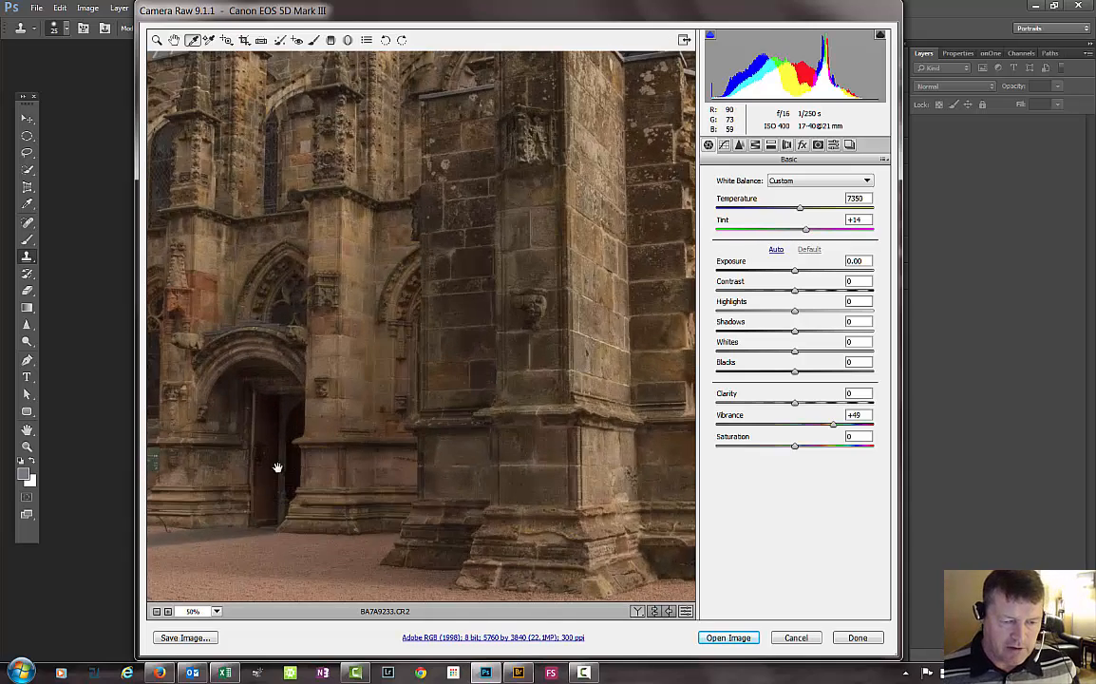
left_click_drag(278, 467, 627, 282)
left_click_drag(418, 394, 618, 381)
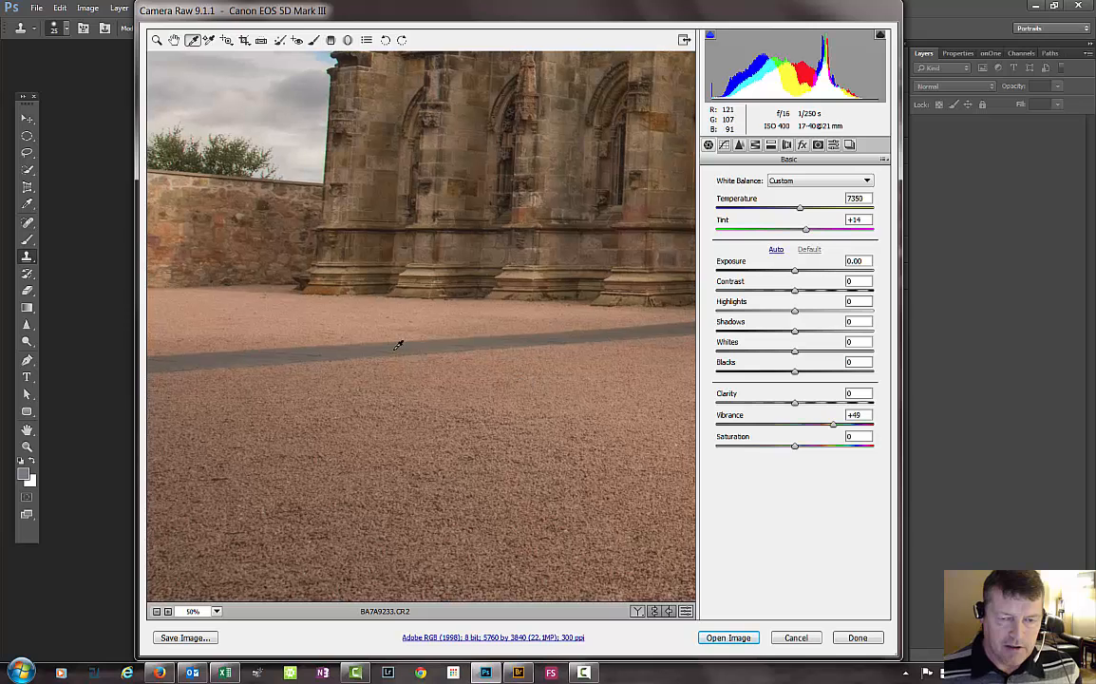
left_click(382, 342)
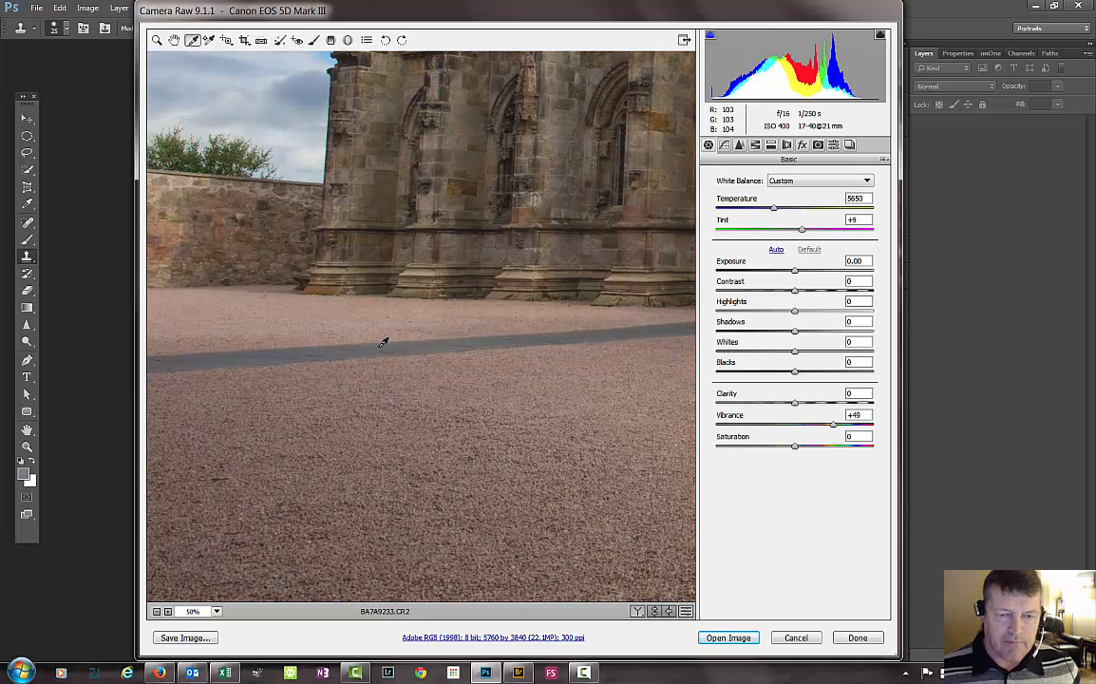
Step: Fit the whole photo in view and warm the white balance Temperature to 6700
key("ctrl+0")
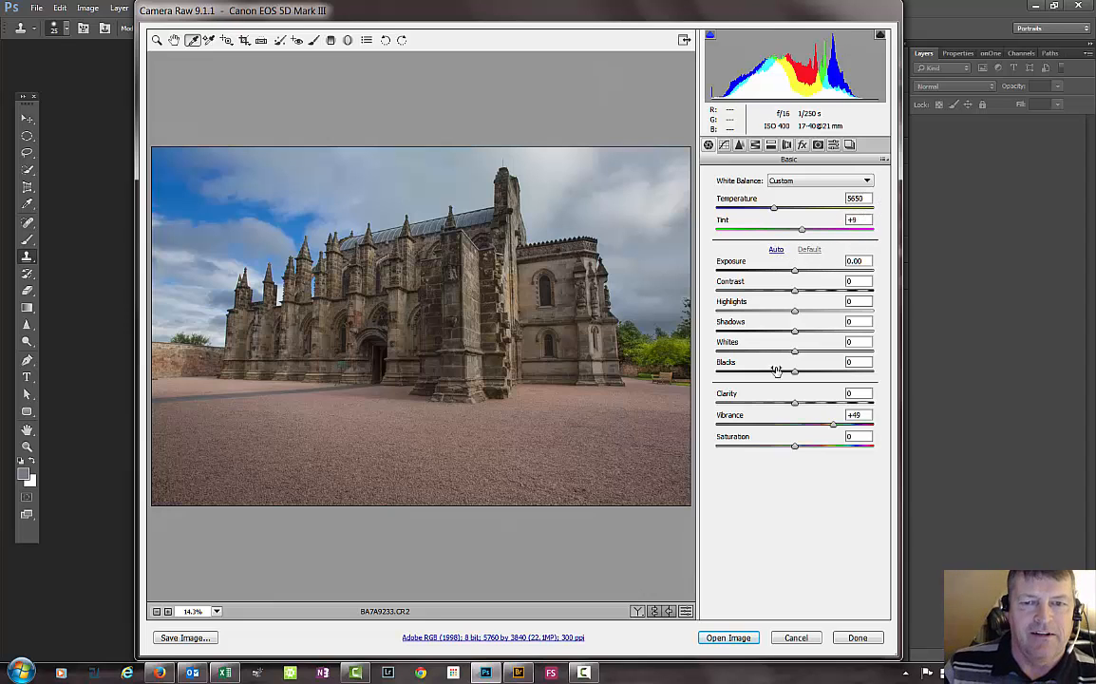
left_click(773, 213)
left_click_drag(774, 213, 790, 211)
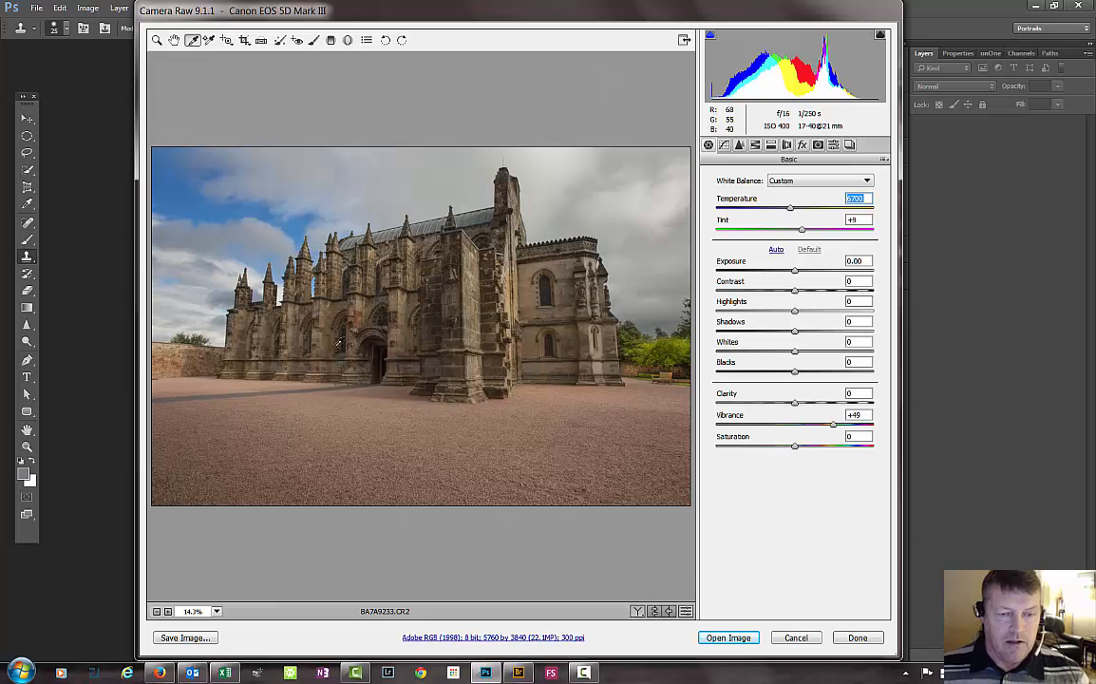
Step: Zoom in to examine the green sign by the chapel wall, and fit the whole photo in view again
key("z")
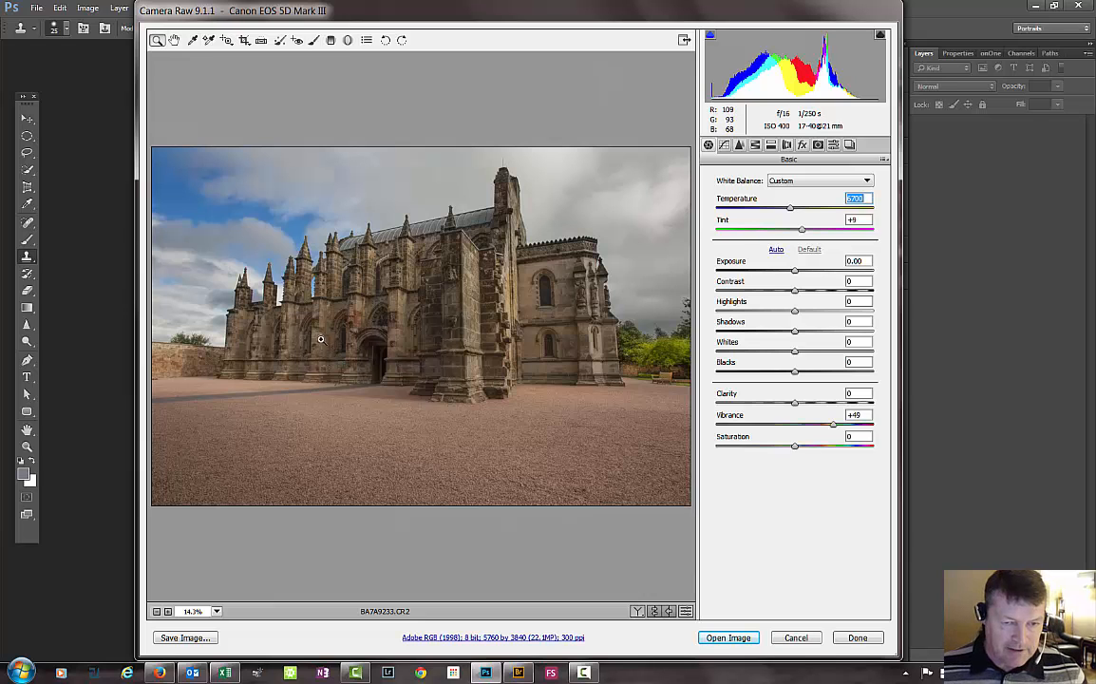
left_click_drag(329, 365, 509, 264)
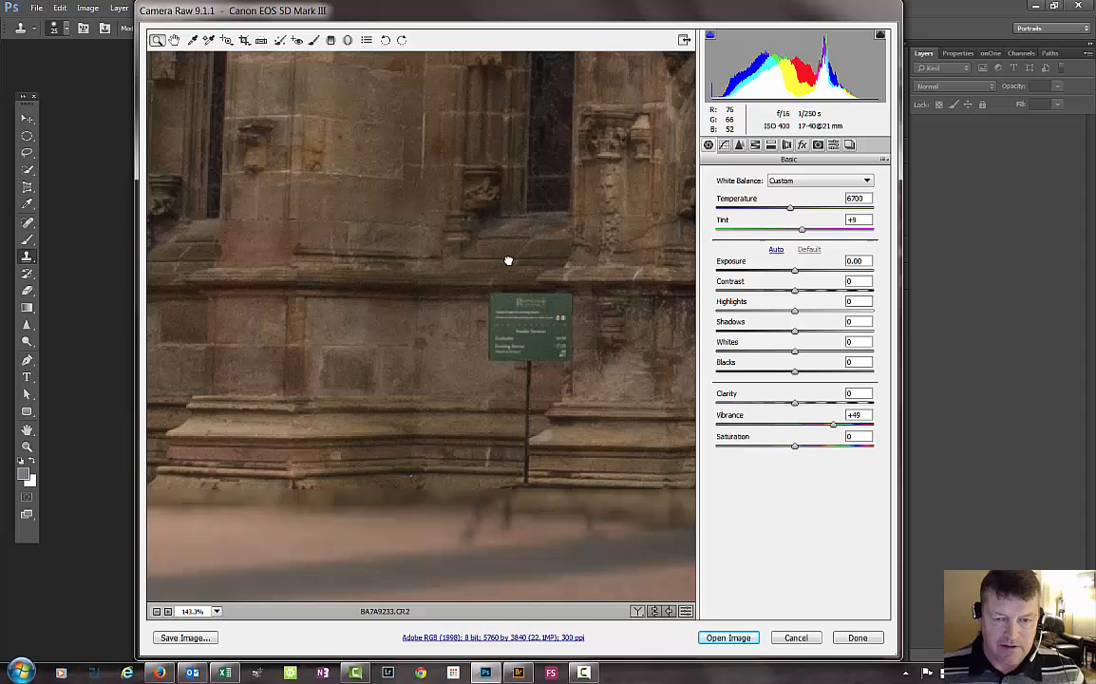
double_click(174, 41)
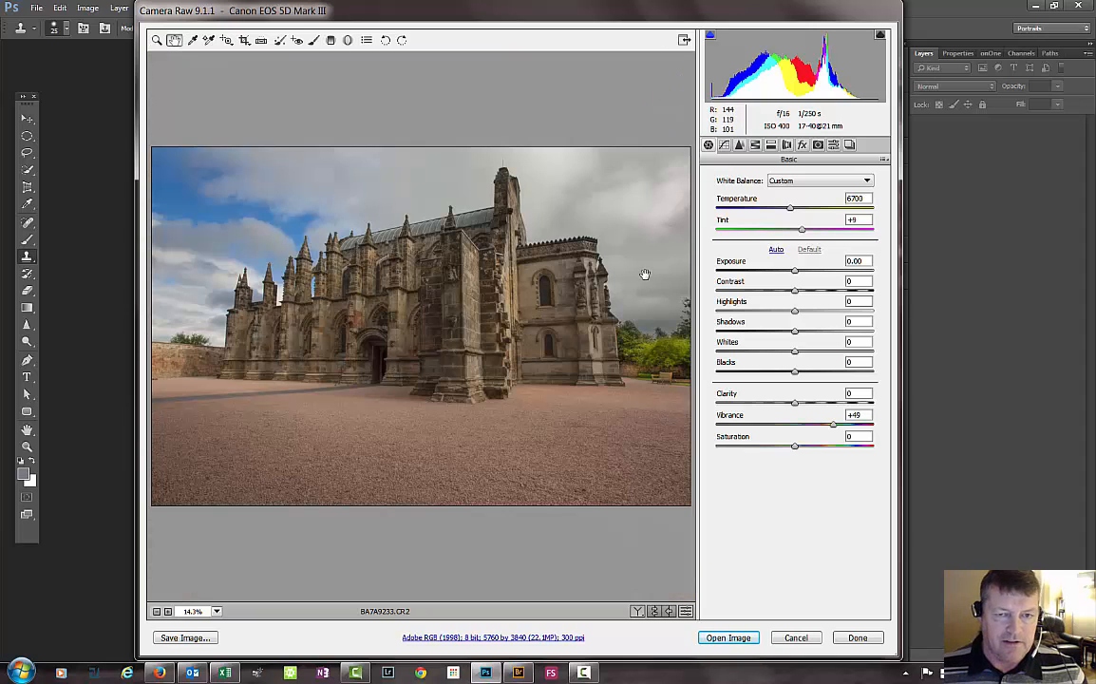